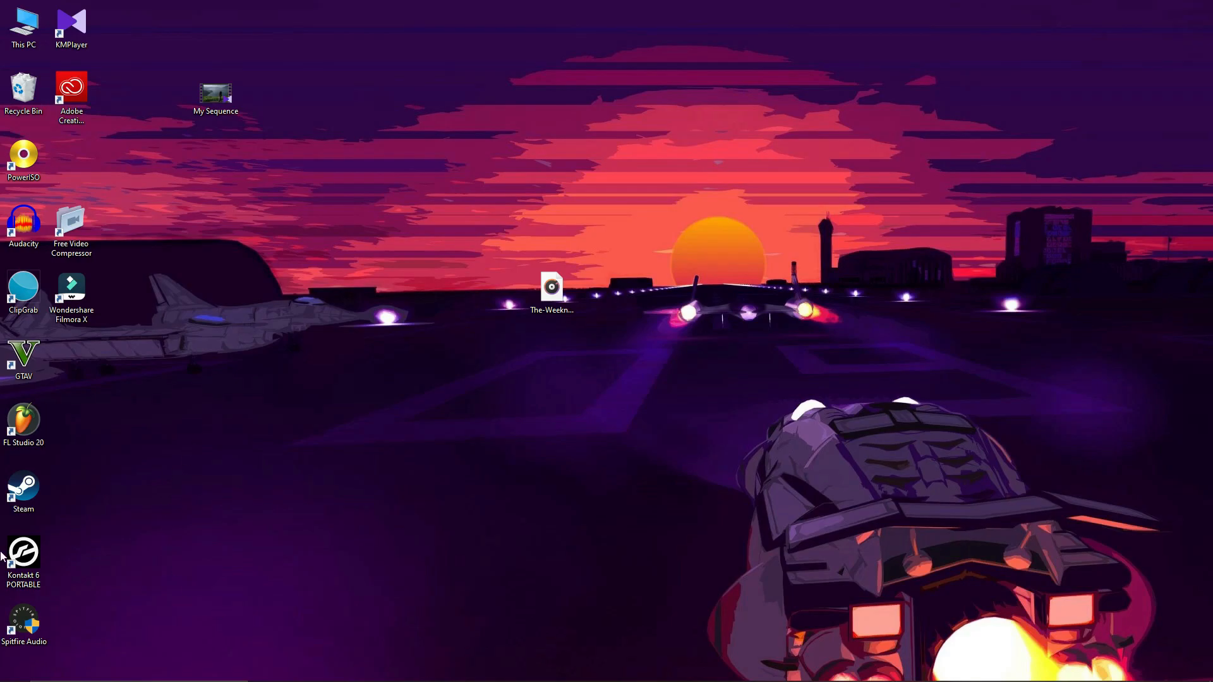
- Switch to FL Studio and reposition the channel rack over the playlist
left_click(503, 671)
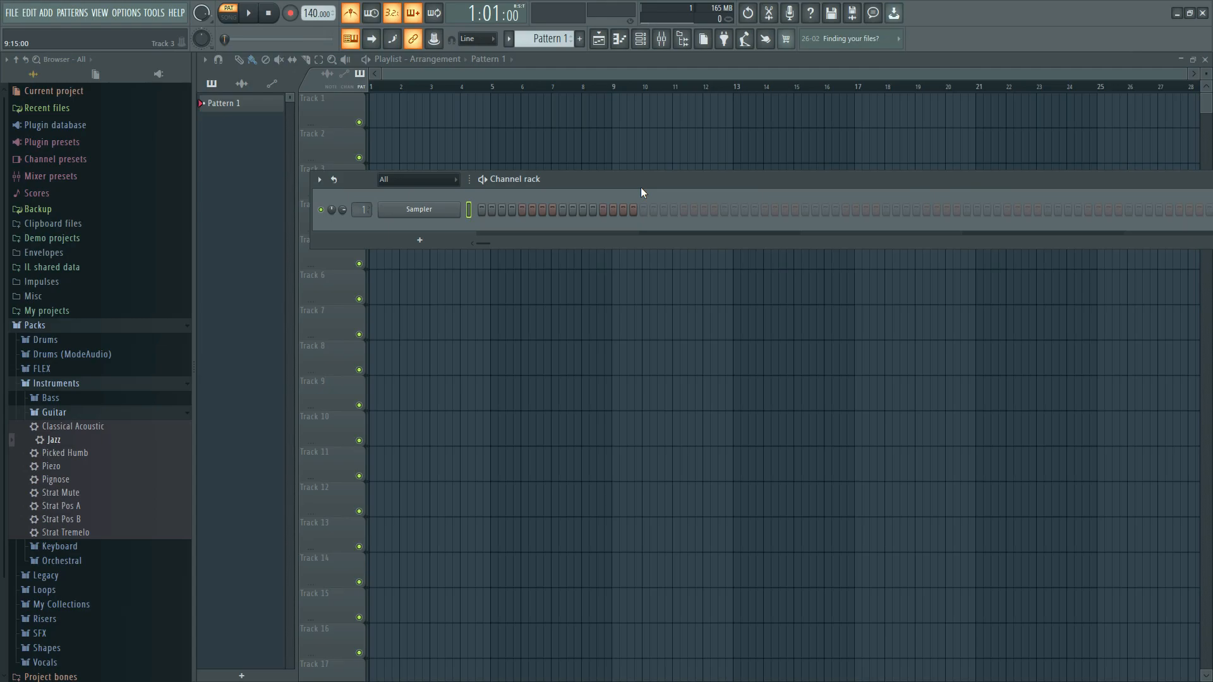
left_click_drag(641, 187, 632, 166)
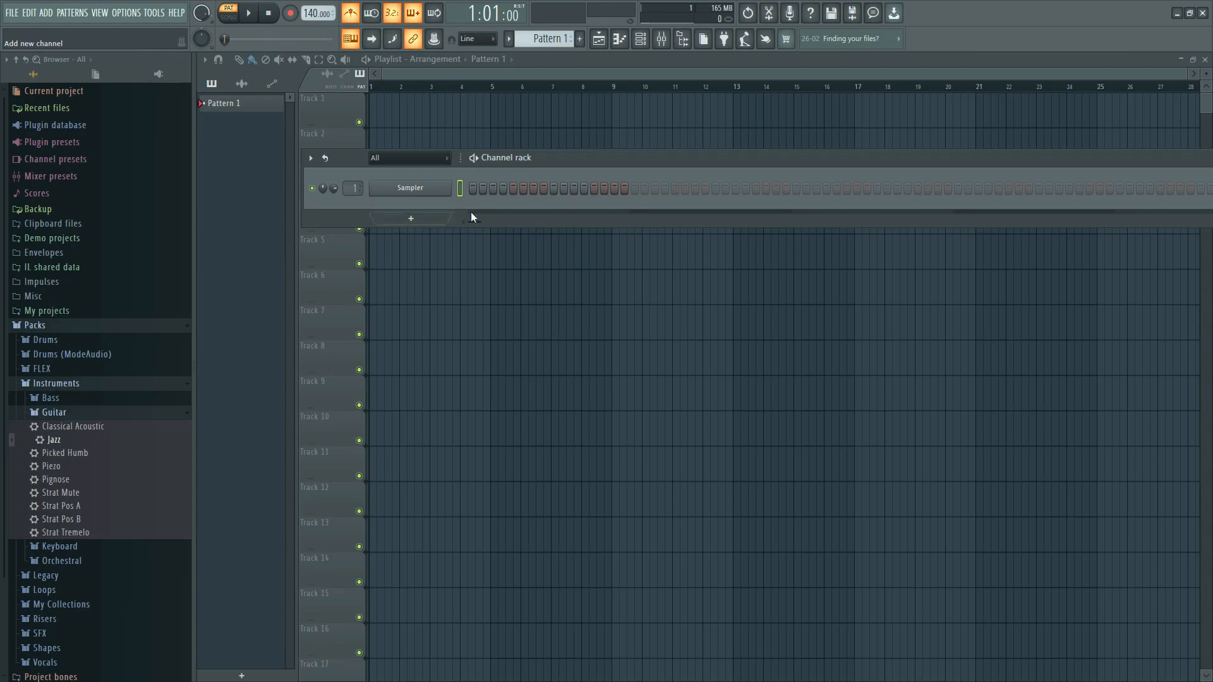
left_click_drag(574, 159, 583, 183)
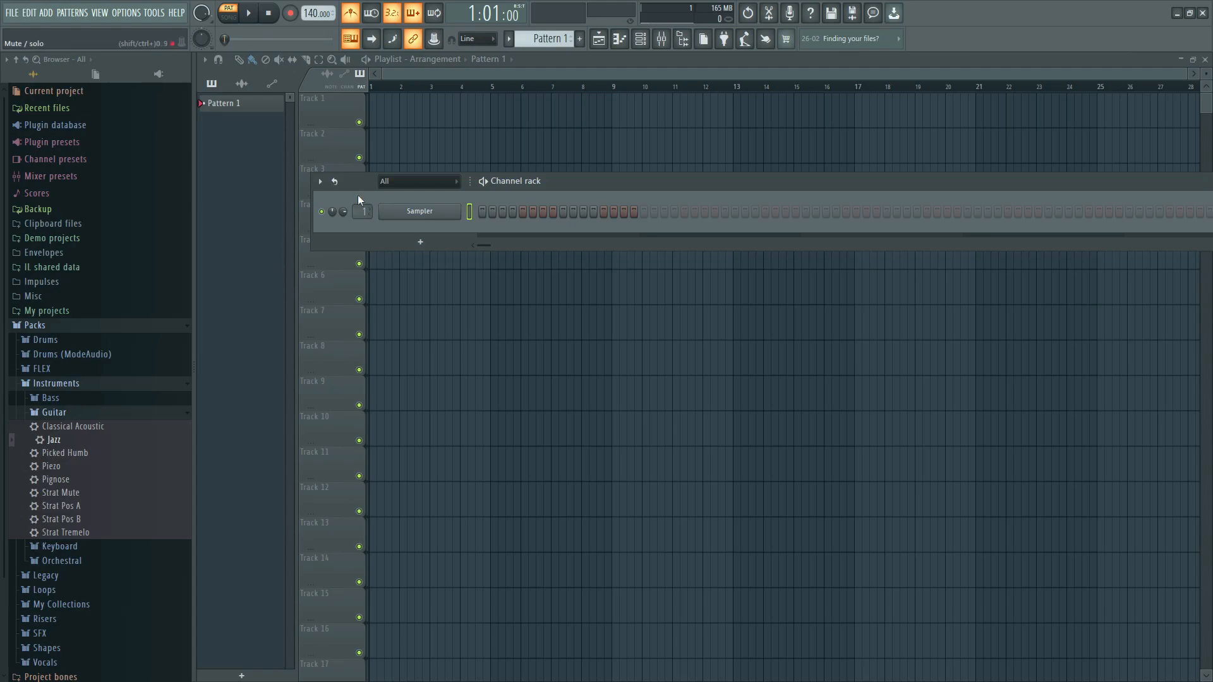
left_click(420, 244)
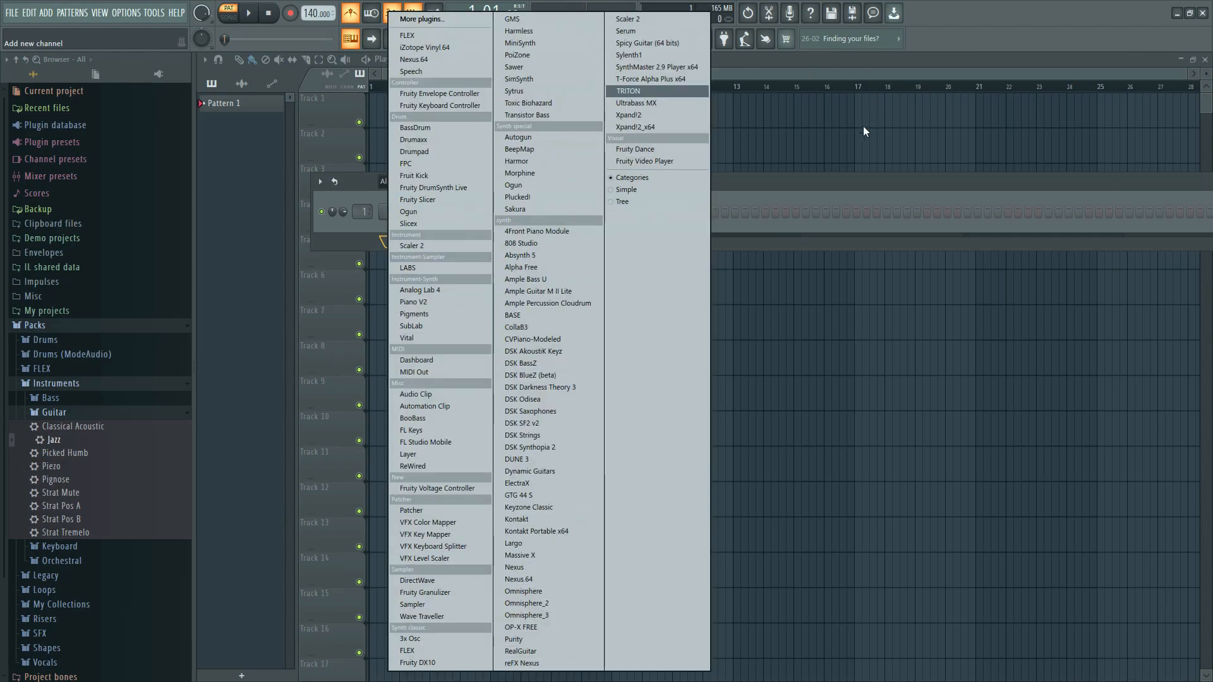
left_click(801, 185)
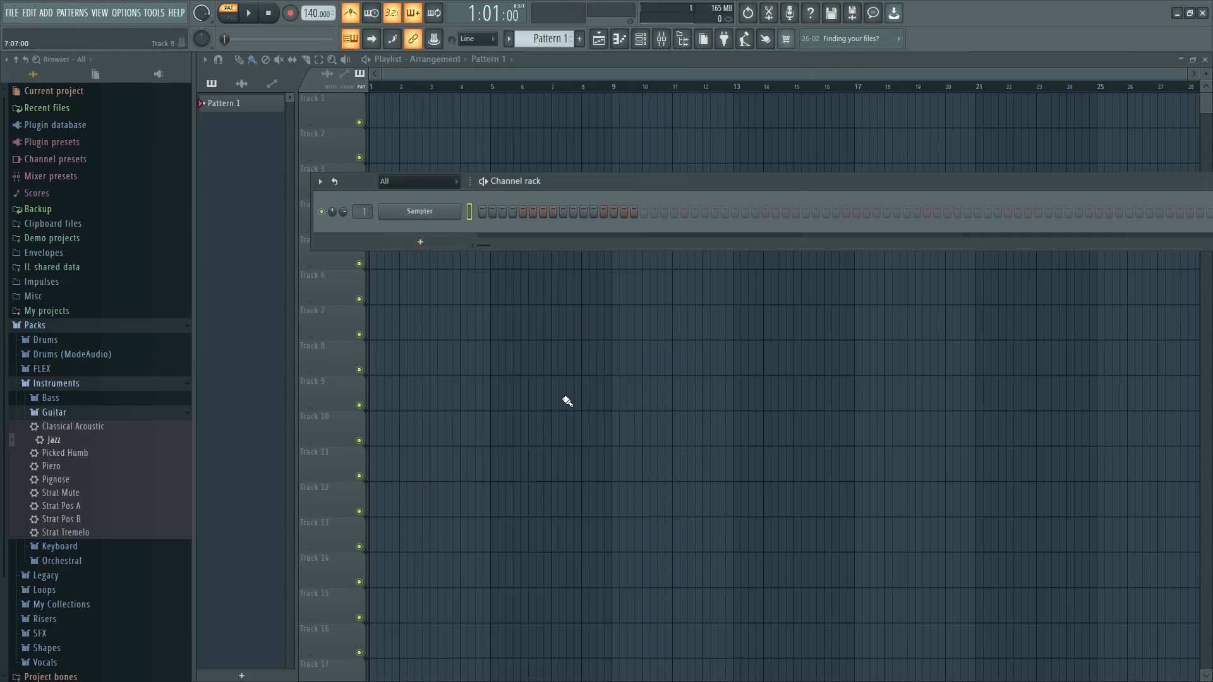
left_click_drag(595, 184, 601, 216)
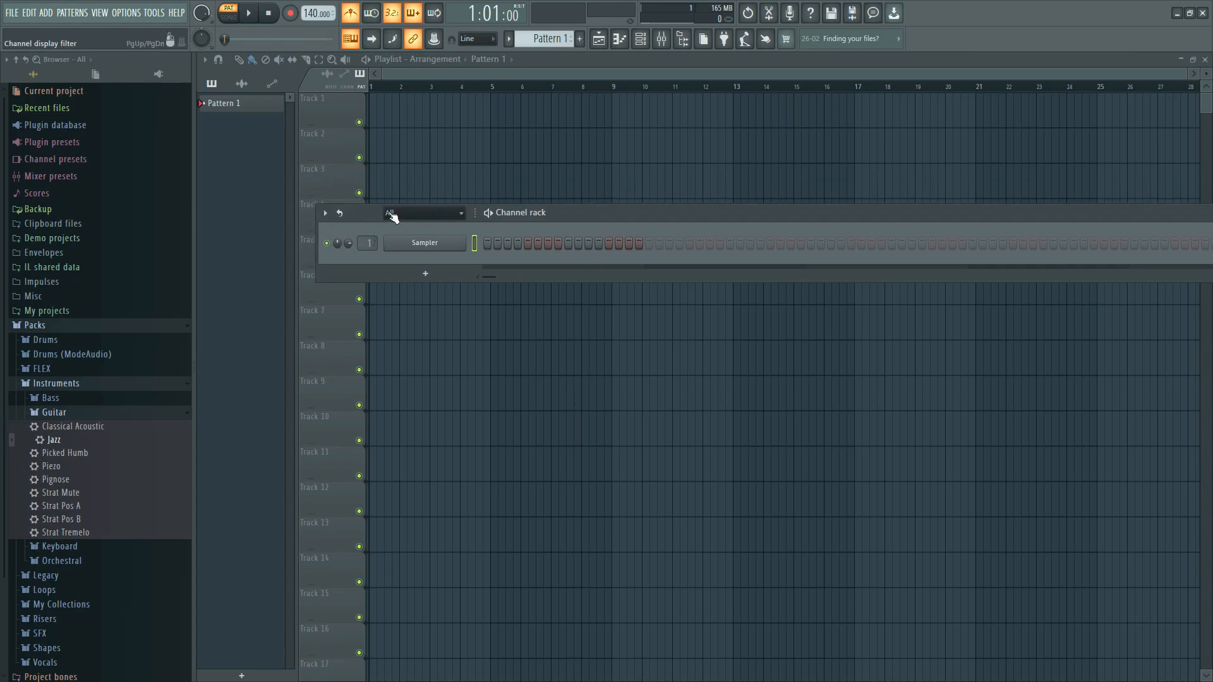
key("F10")
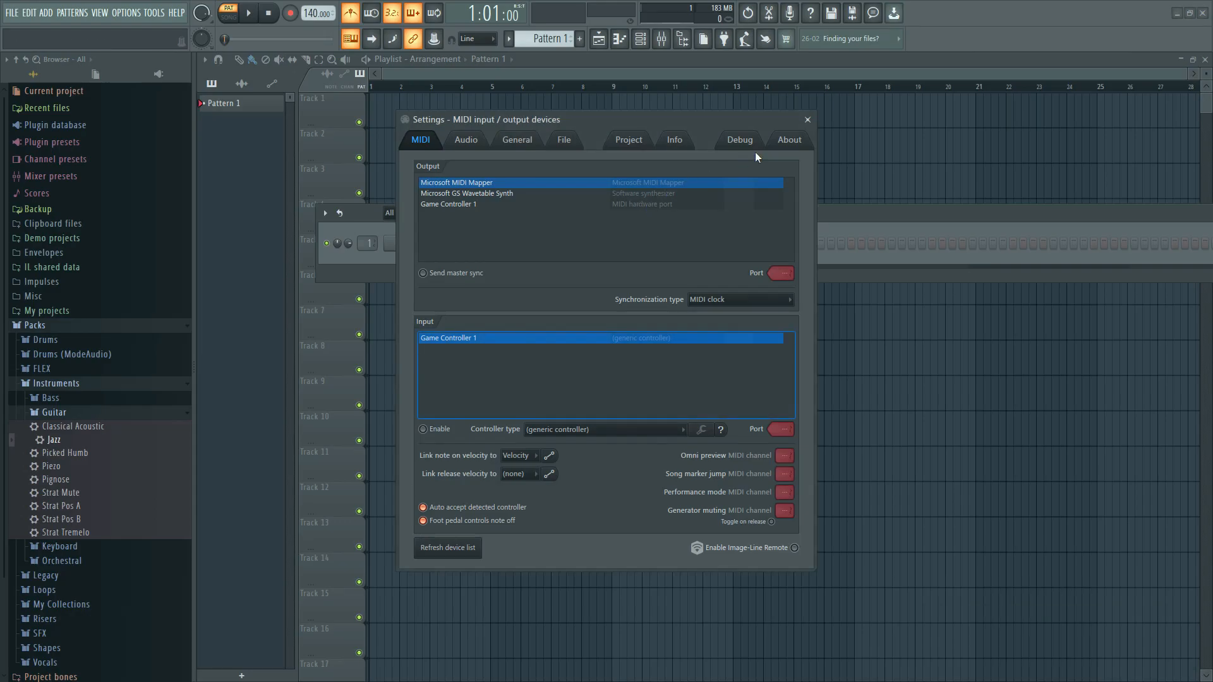
left_click(808, 120)
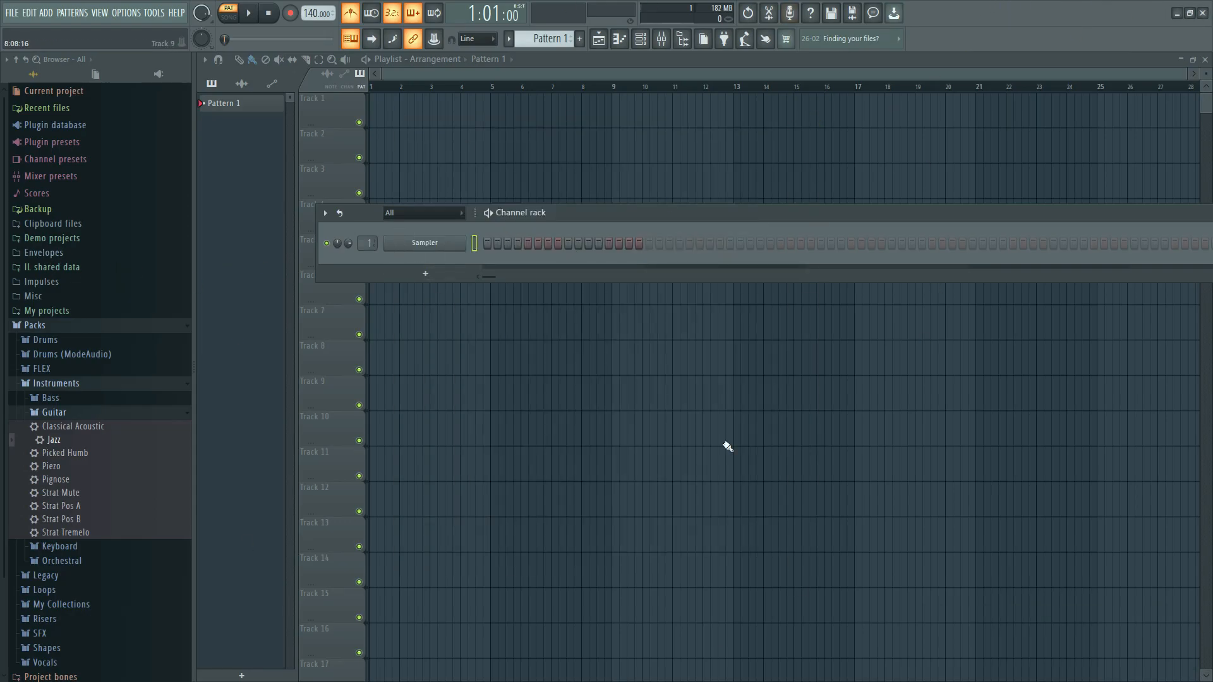
left_click_drag(783, 218, 751, 180)
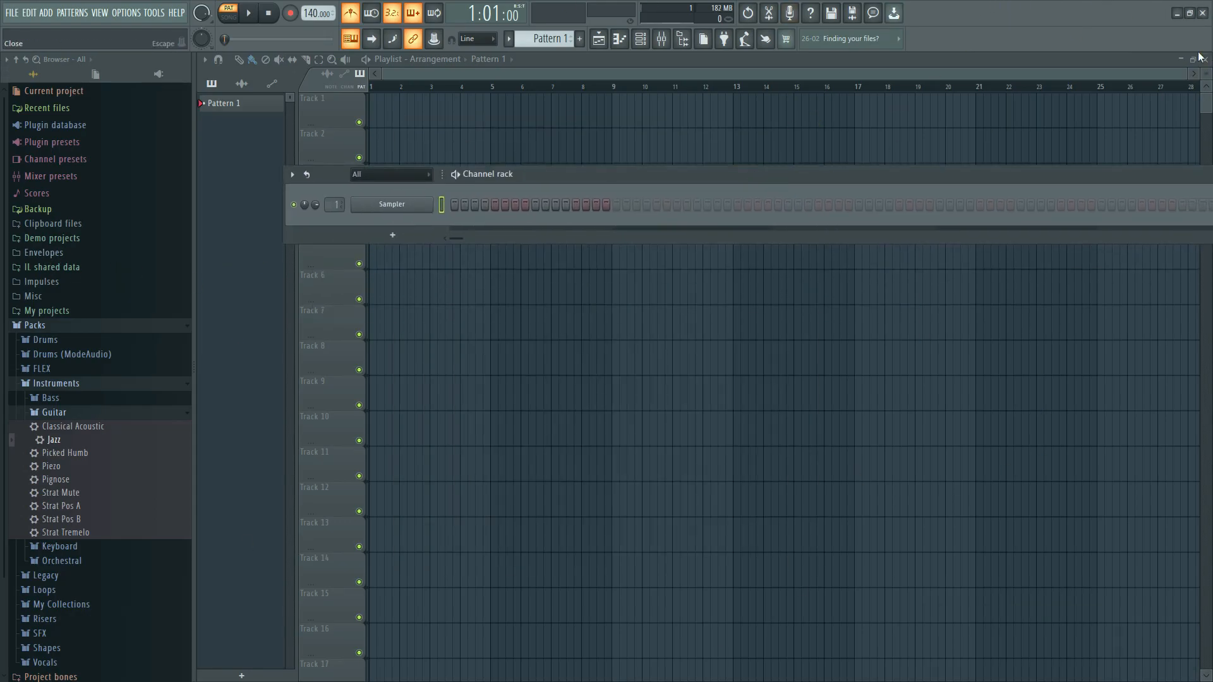
left_click_drag(868, 188, 815, 223)
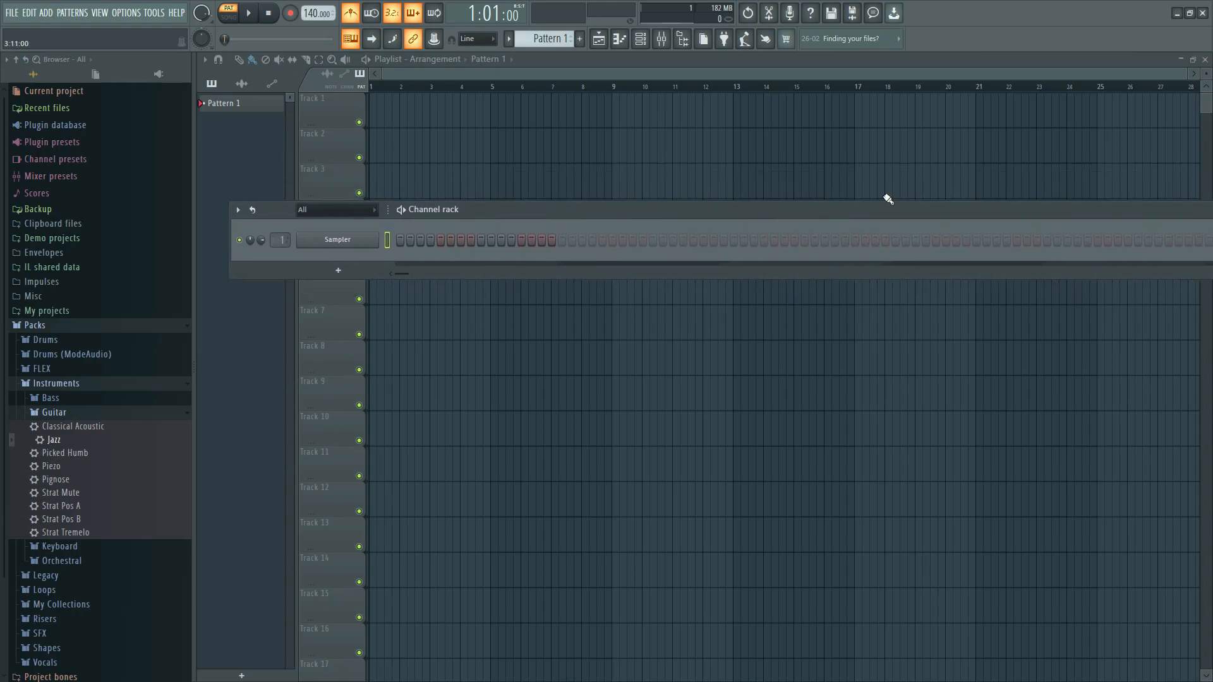
left_click(1177, 13)
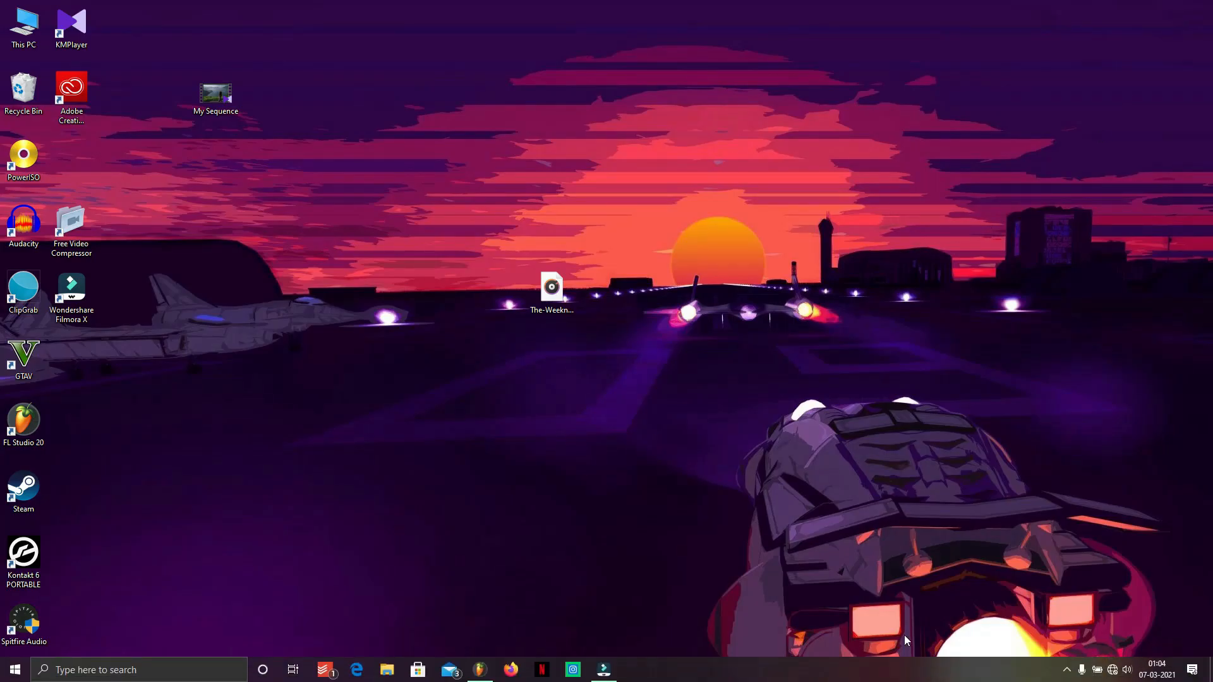
left_click(477, 673)
left_click(478, 673)
- Add an FL Keys instrument channel to the channel rack
left_click_drag(517, 210, 530, 183)
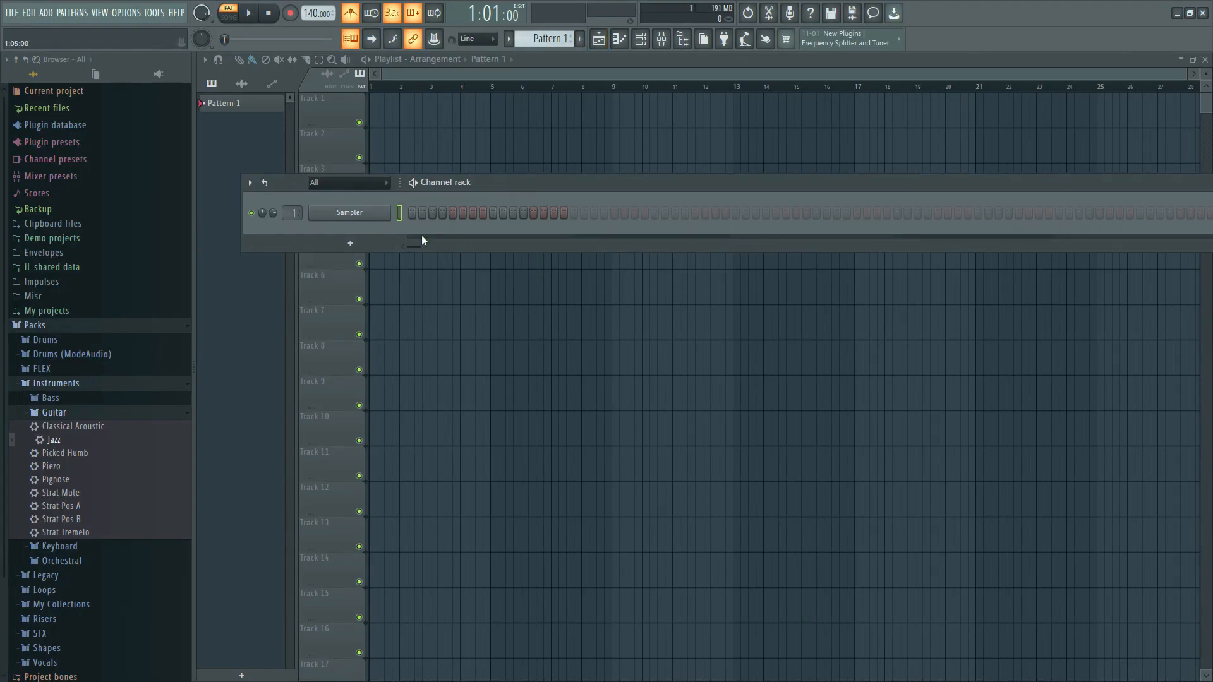
left_click(350, 246)
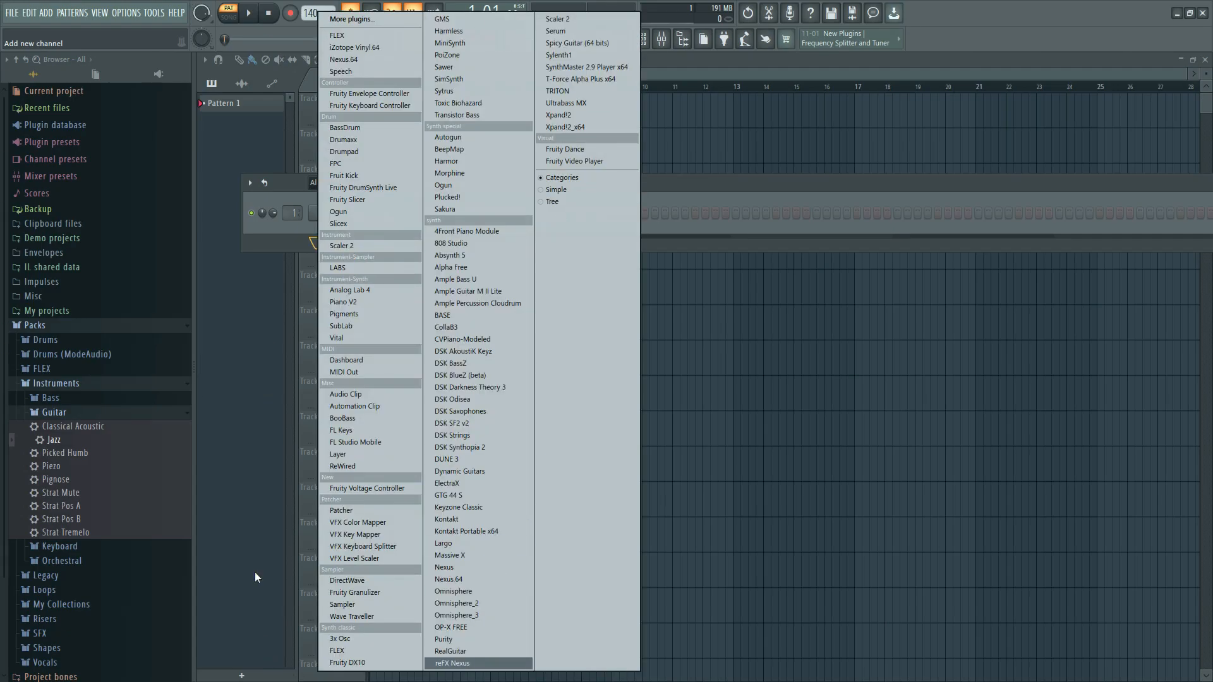
left_click(362, 430)
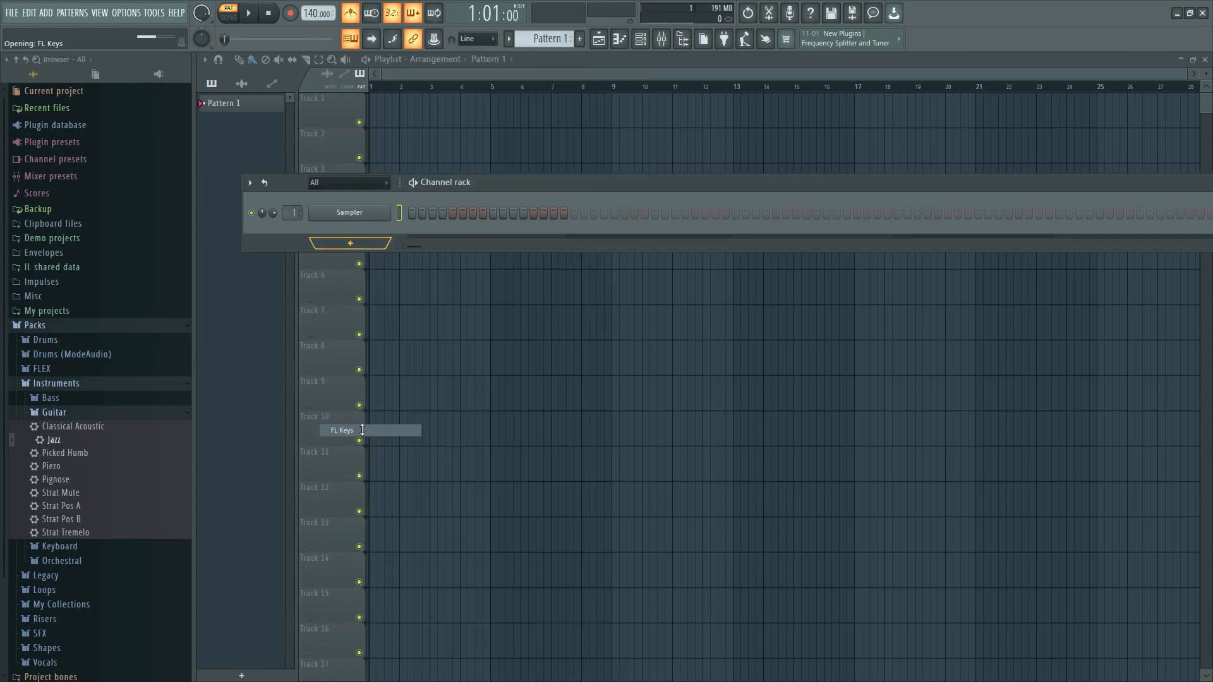
mouse_move(475, 248)
left_mouse_down()
mouse_move(582, 203)
mouse_move(667, 207)
mouse_move(598, 230)
left_mouse_up()
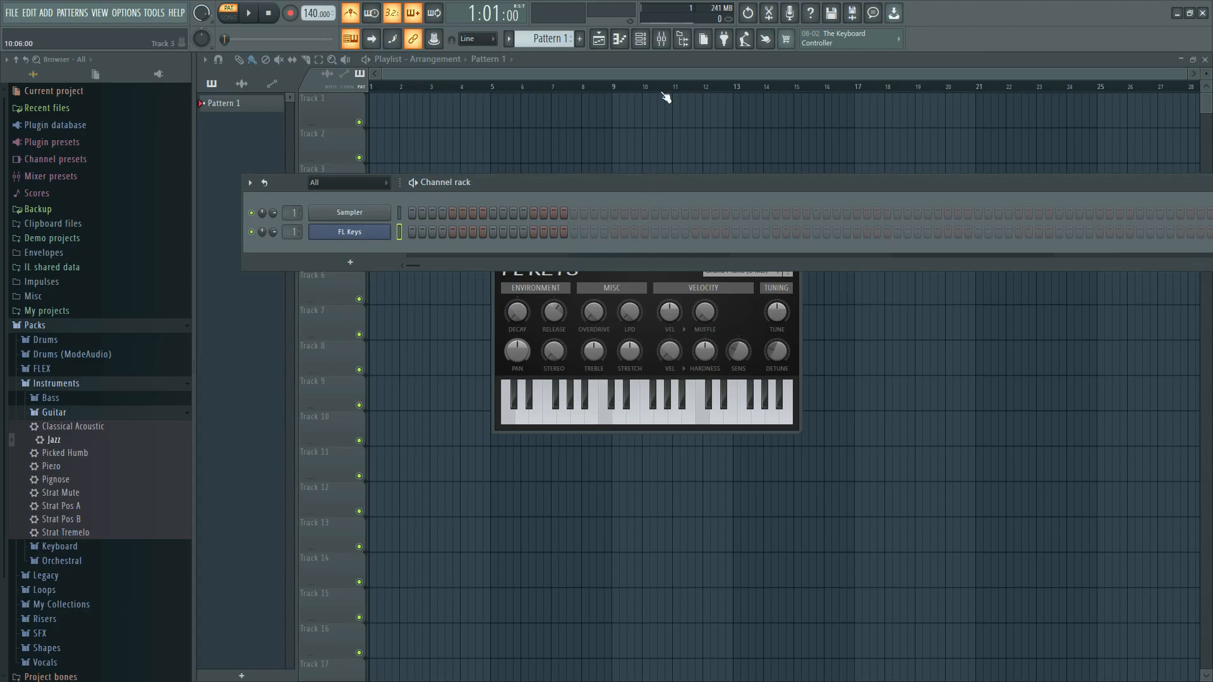
- Open the mixer and place it below the channel rack, keeping both windows clear of each other
left_click(662, 38)
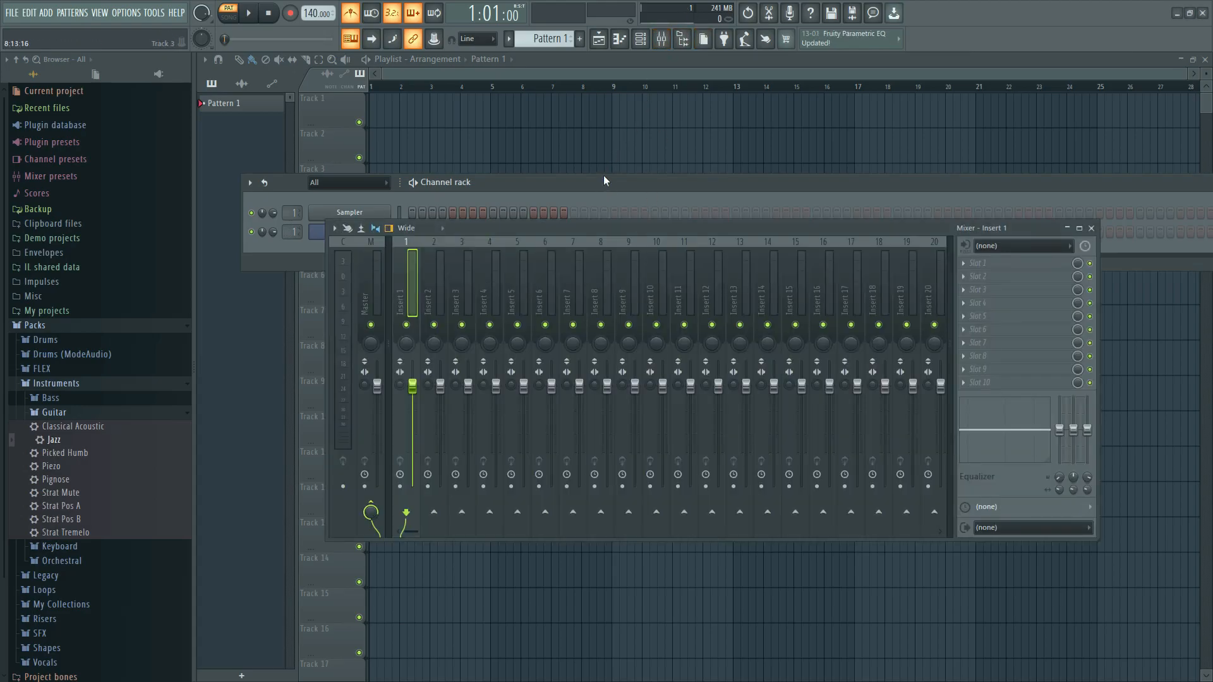
left_click_drag(605, 184, 606, 96)
left_click_drag(579, 228, 565, 373)
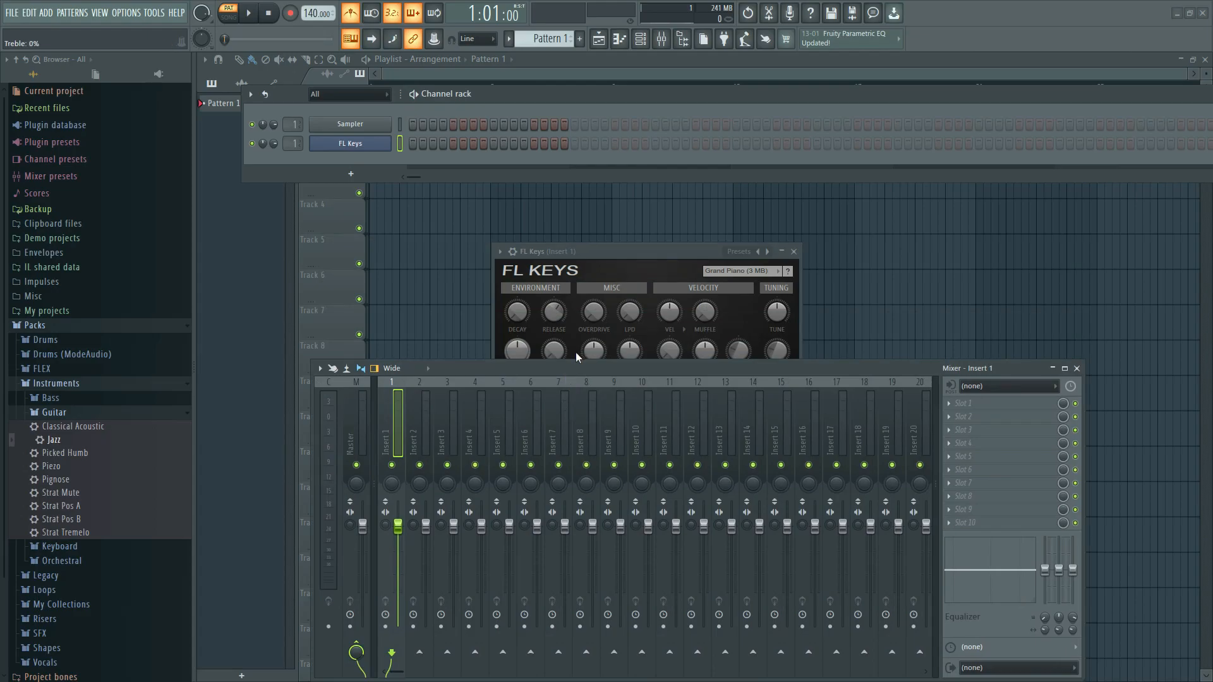
- Delete the Sampler channel from the channel rack
right_click(347, 147)
right_click(338, 128)
left_click(405, 258)
- Open the piano roll of the FL Keys channel and close the mixer
right_click(357, 127)
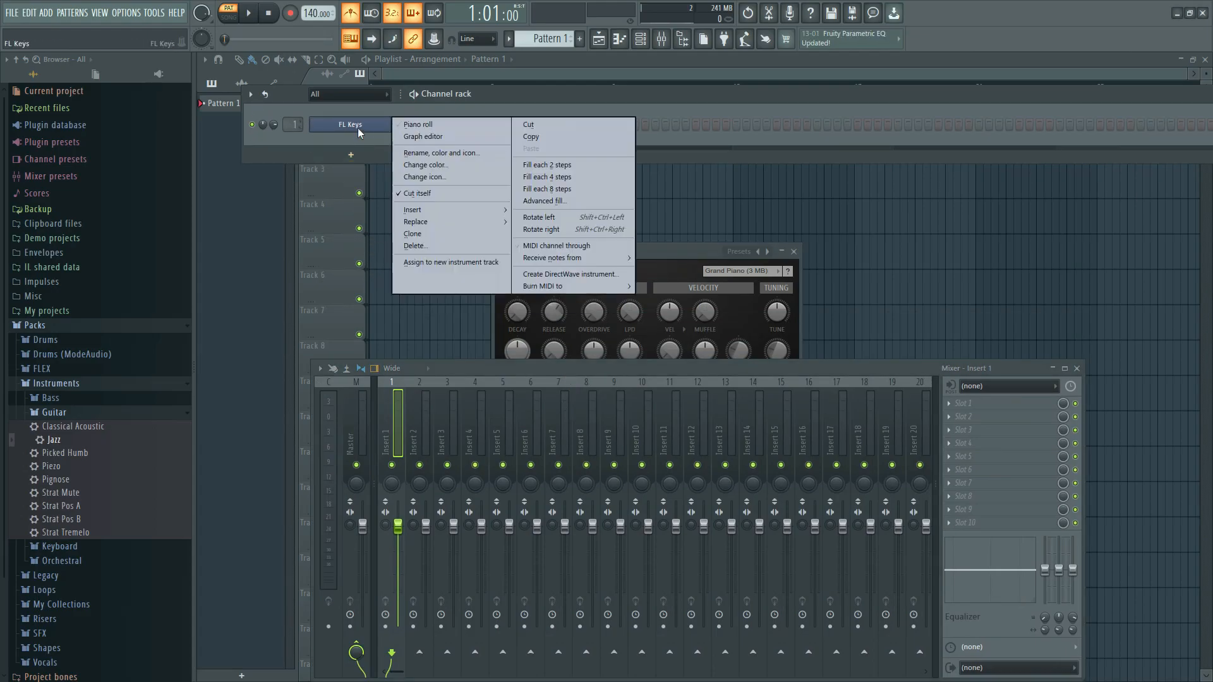
left_click(419, 124)
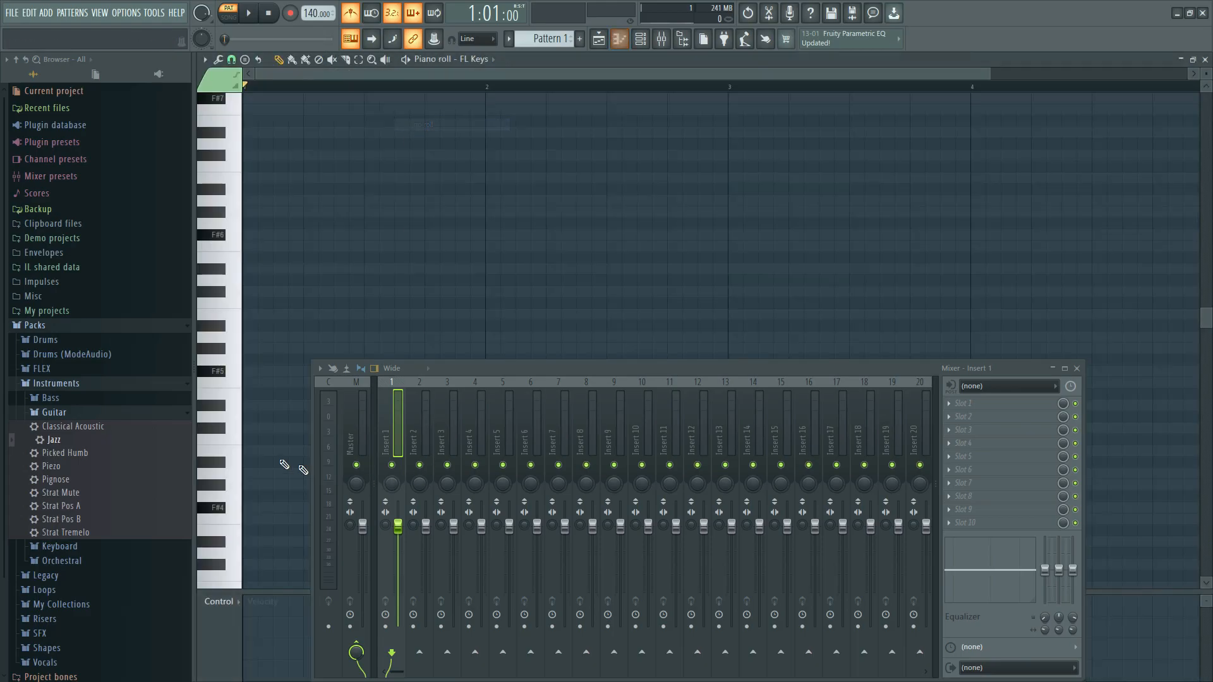
left_click(662, 39)
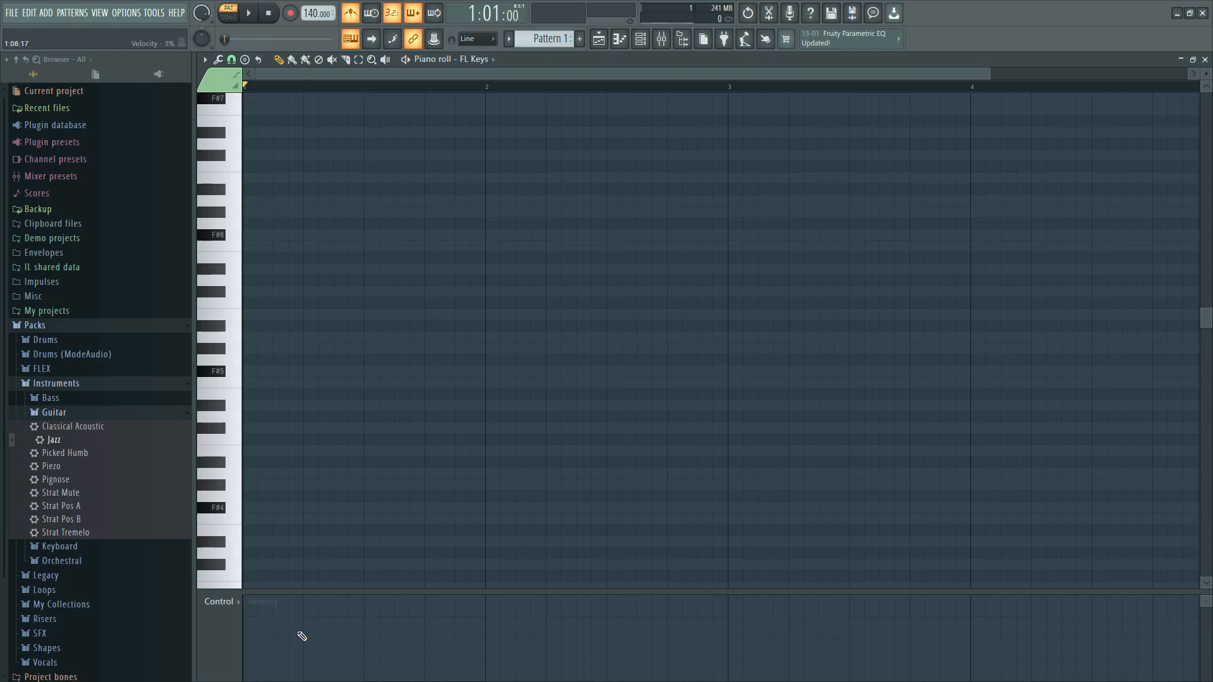
left_click(640, 41)
right_click(336, 122)
left_click(324, 141)
right_click(344, 122)
left_click(328, 135)
right_click(353, 126)
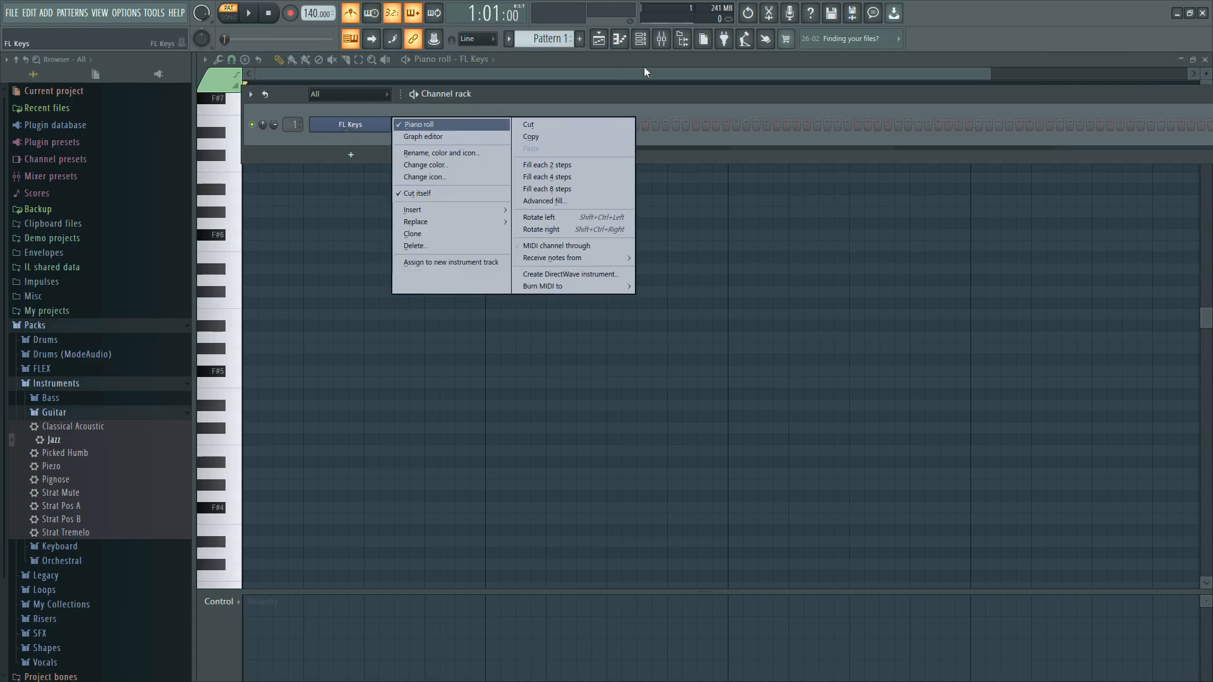
left_click(624, 42)
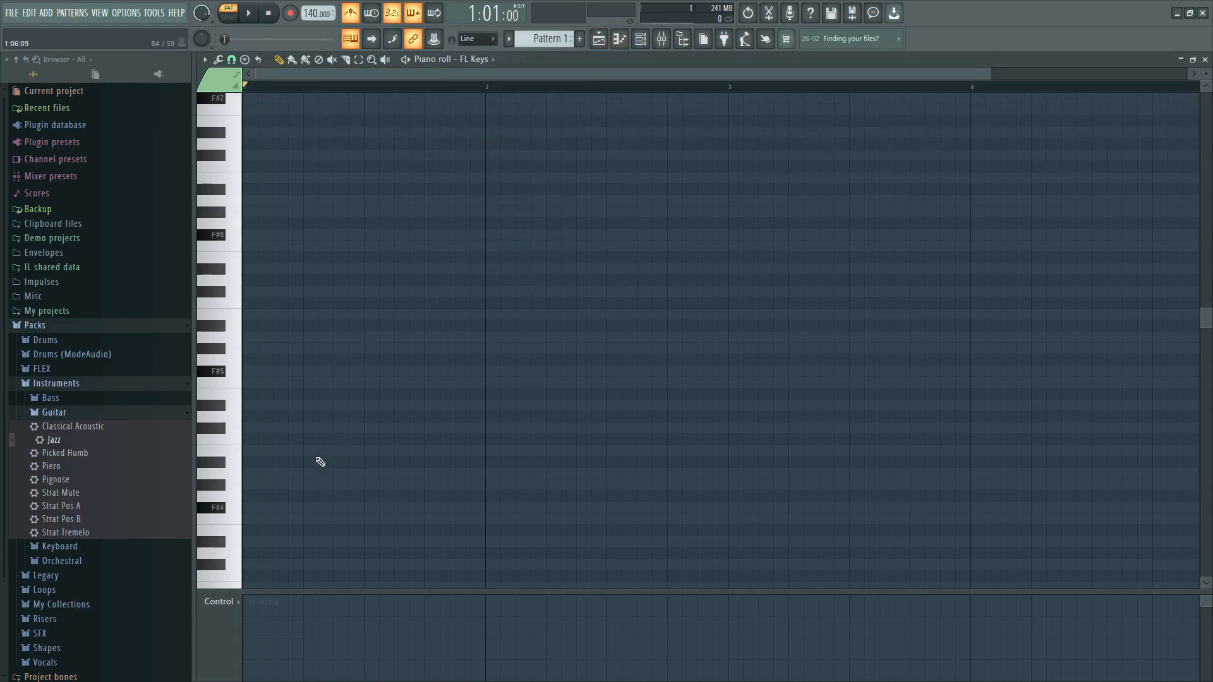
- Draw a chord of D5, B5 and F#6 at the start of bar 1
left_click(217, 375)
left_click_drag(286, 438, 119, 414)
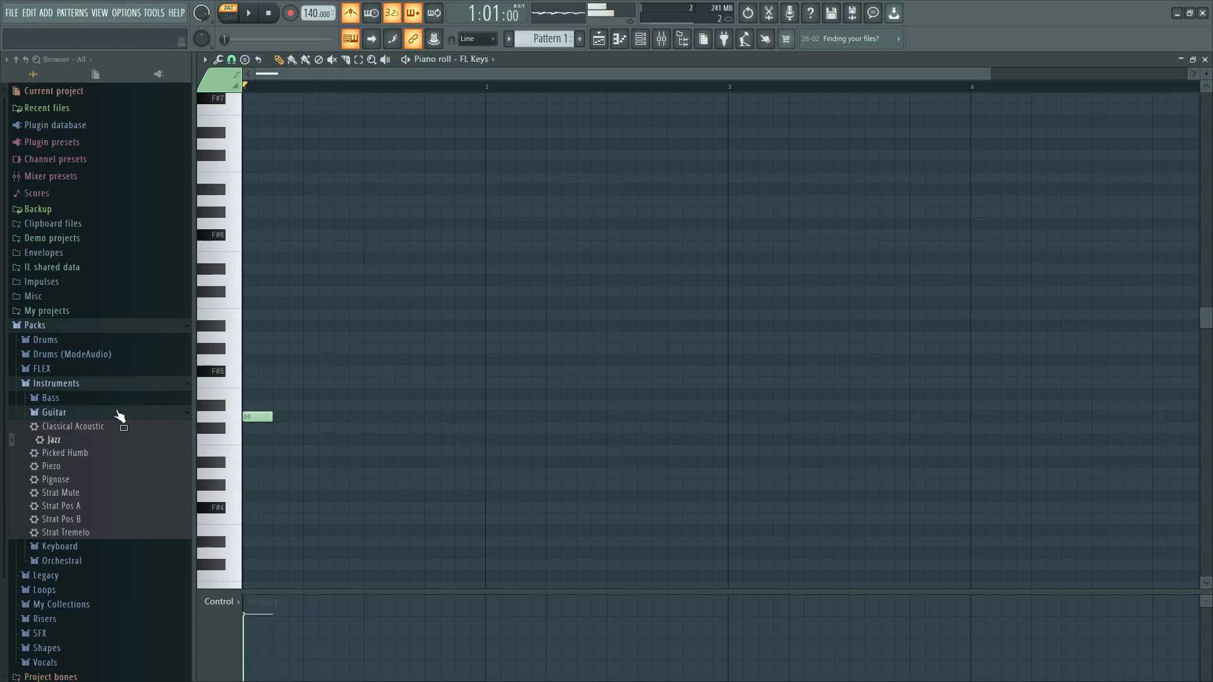
mouse_move(267, 340)
left_mouse_down()
mouse_move(223, 323)
mouse_move(260, 314)
left_mouse_up()
left_click_drag(259, 235, 231, 235)
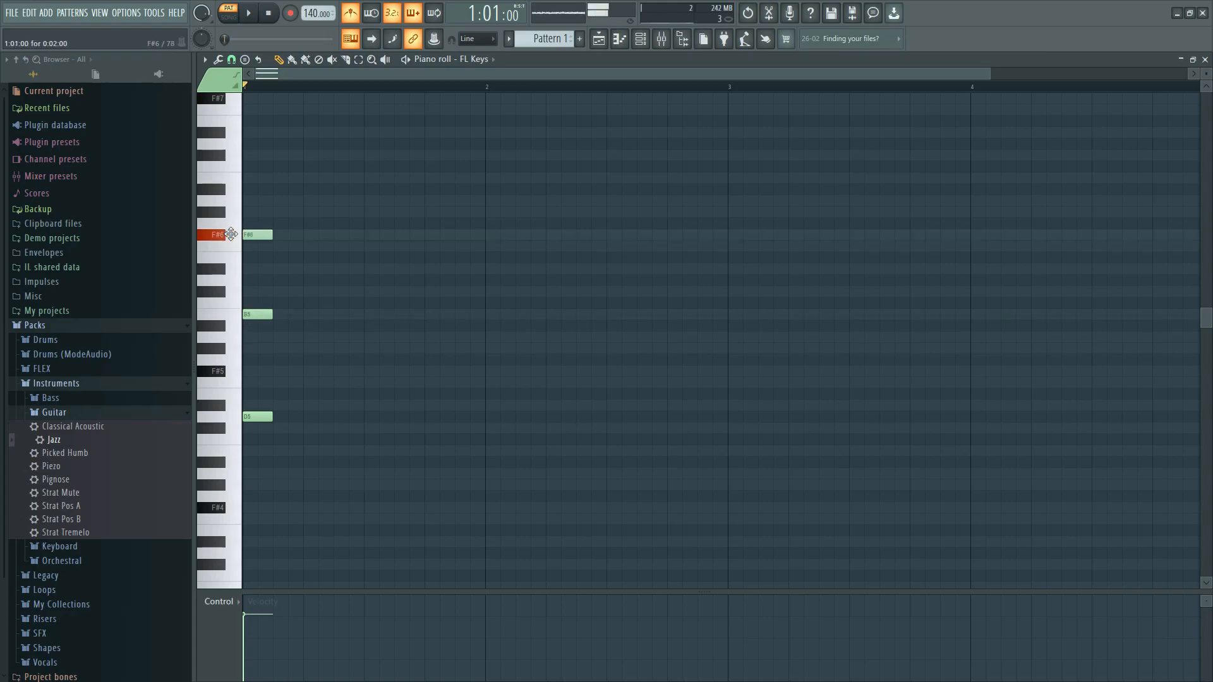
- Add a one-beat chord of F#6, C#6 and F#5 on beat 4 of bar 1
left_click(428, 205)
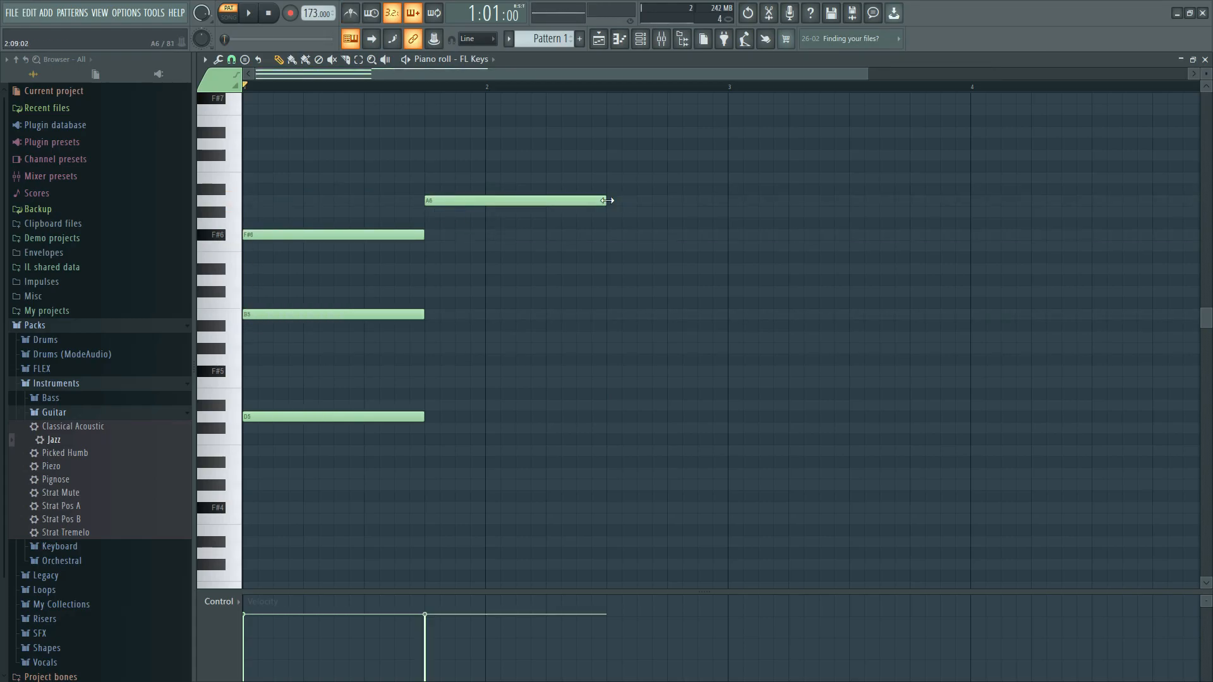
left_click_drag(607, 200, 462, 232)
left_click(442, 314)
left_click_drag(442, 314, 430, 291)
left_click(440, 360)
mouse_move(434, 360)
left_mouse_down()
mouse_move(426, 388)
mouse_move(425, 369)
left_mouse_up()
- Add a three-beat chord of C#5, A5 and E6 at the start of bar 2
left_click_drag(503, 450, 490, 429)
left_click_drag(502, 371, 491, 338)
left_click_drag(495, 258, 482, 249)
- Add the chords E6-G5-E5, D6-F#5-B4, F#6-B5-D5 and D6-F#5-C#5 up to the end of bar 4, and repeat the four-bar phrase in bars 5 to 8
left_click_drag(581, 230, 527, 456)
left_click_drag(544, 338, 747, 342)
key("ctrl+d")
left_click_drag(739, 442, 665, 258)
key("ctrl+d")
left_click_drag(684, 257, 671, 247)
left_click_drag(847, 246, 725, 247)
left_click_drag(675, 327, 689, 450)
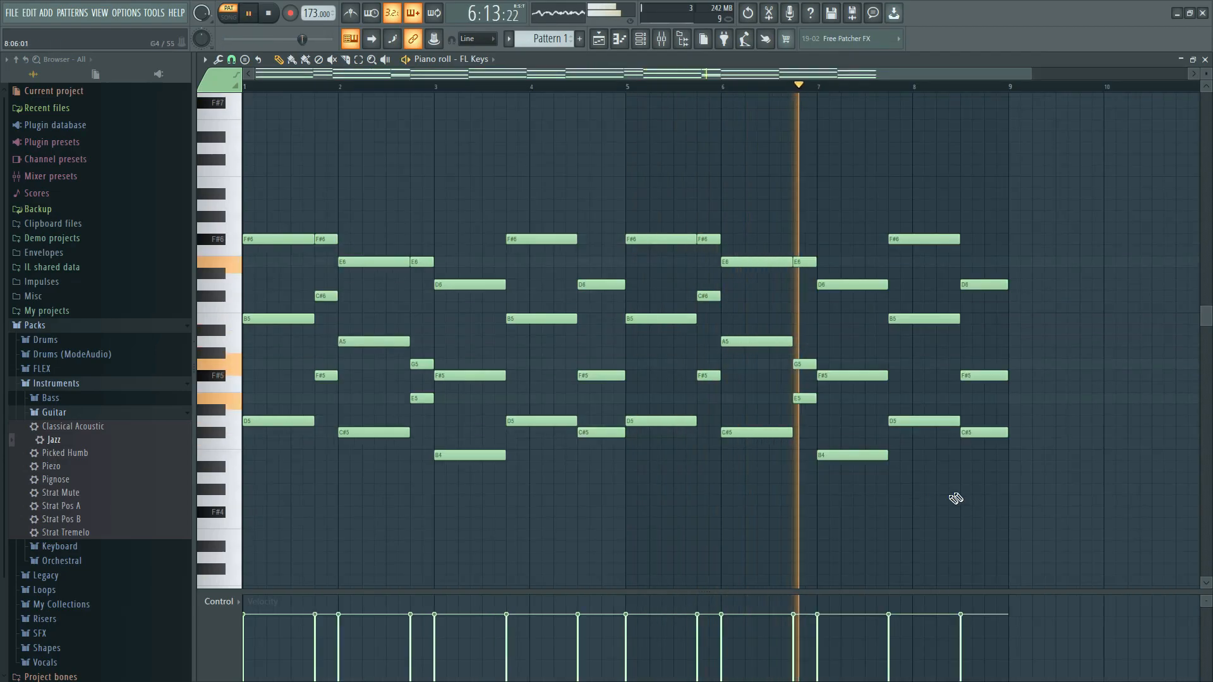
- Stop playback and change the last chord of bar 8 to A#4, G5 and C#6
key("space")
left_click_drag(981, 432, 982, 465)
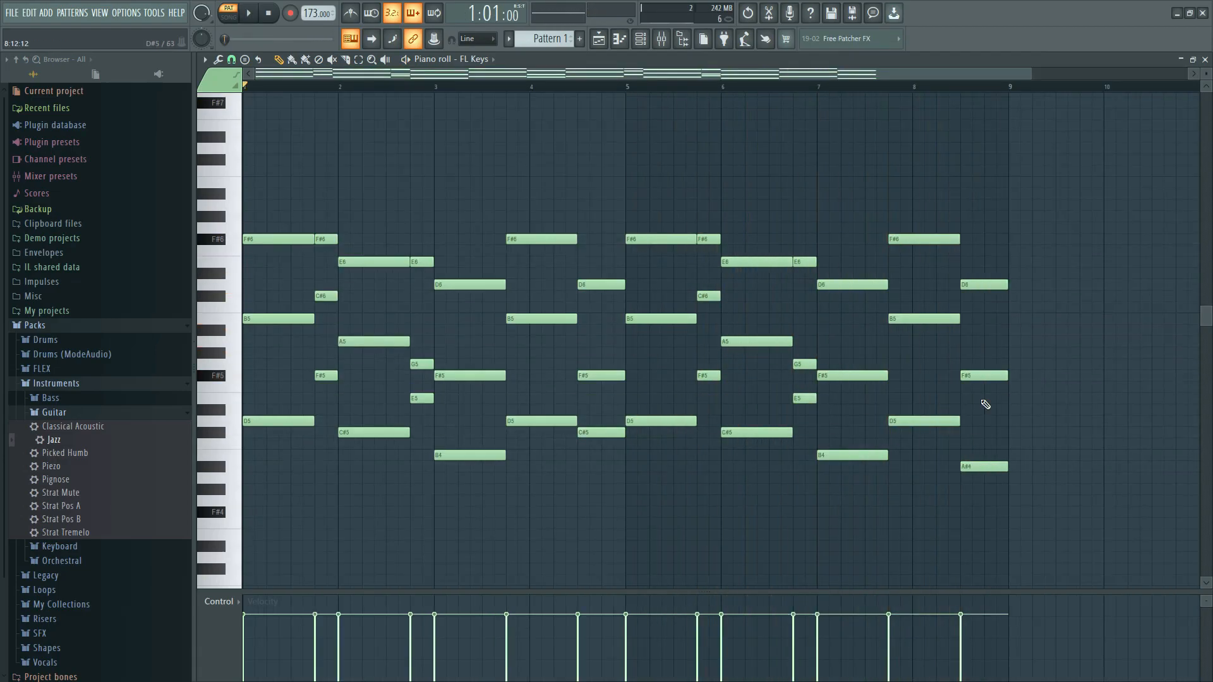
left_click_drag(976, 376, 973, 363)
left_click_drag(976, 285, 976, 296)
- Play back the progression and check its ending from bar 7
key("space")
left_click(848, 86)
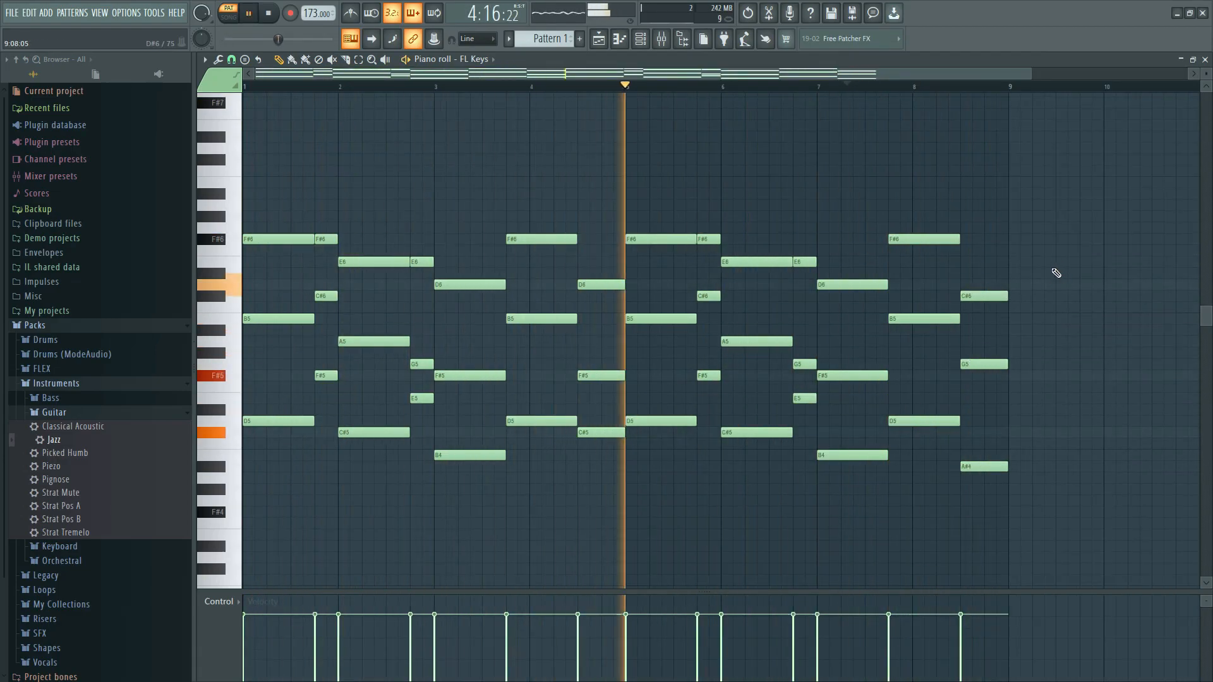
key("space")
- Show and reposition the channel rack, and return the playhead to the start of the pattern
key("F6")
left_click_drag(681, 112, 665, 198)
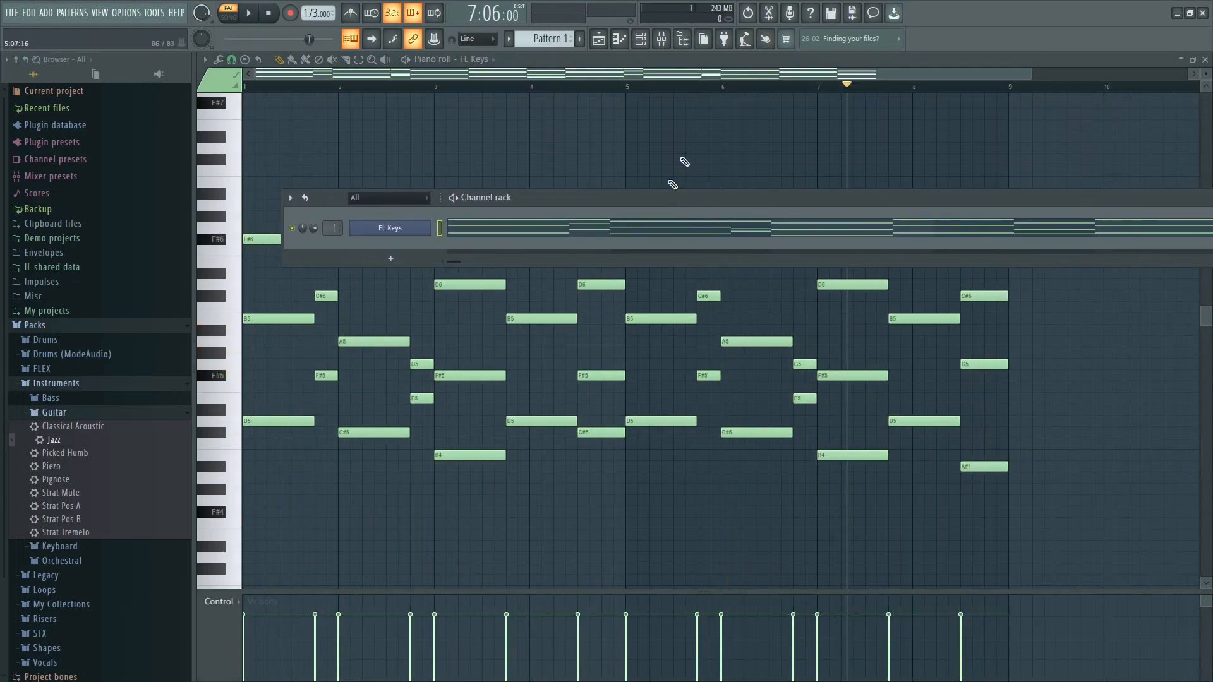
left_click_drag(848, 85, 189, 82)
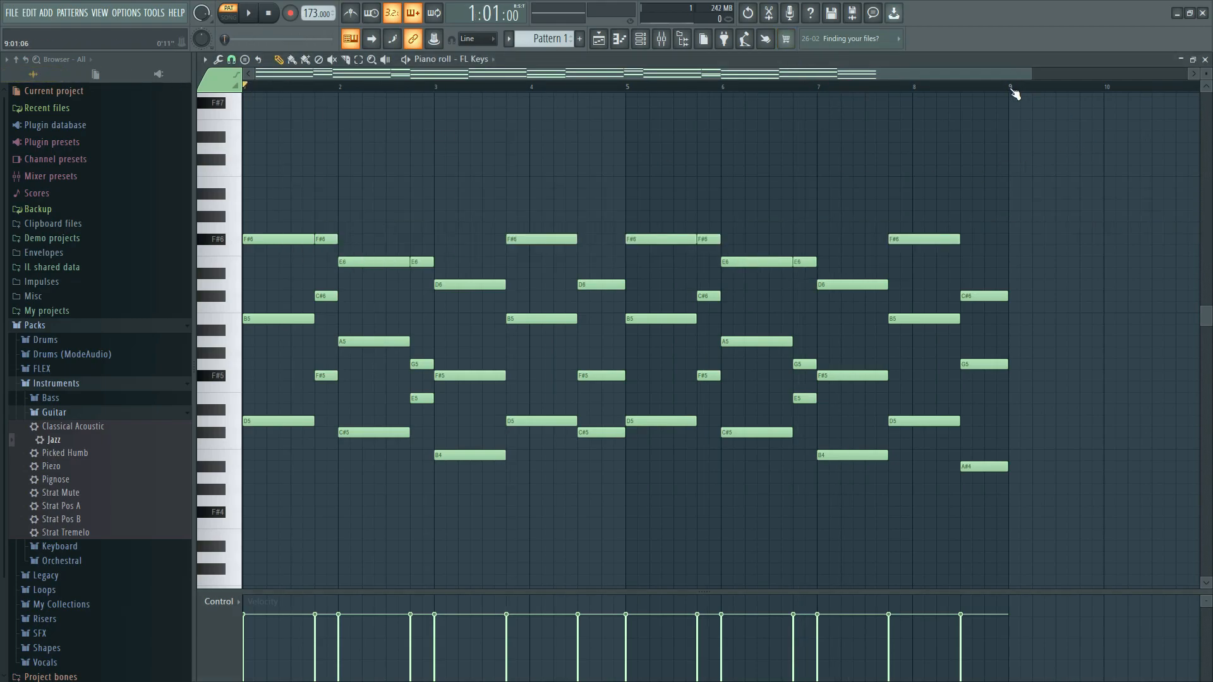
- Set a time selection over bars 1 to 8 in the piano roll and deselect the notes
left_click_drag(1011, 91, 244, 87)
scroll(772, 279, "down", 4)
scroll(774, 285, "up", 5)
scroll(775, 284, "up", 4)
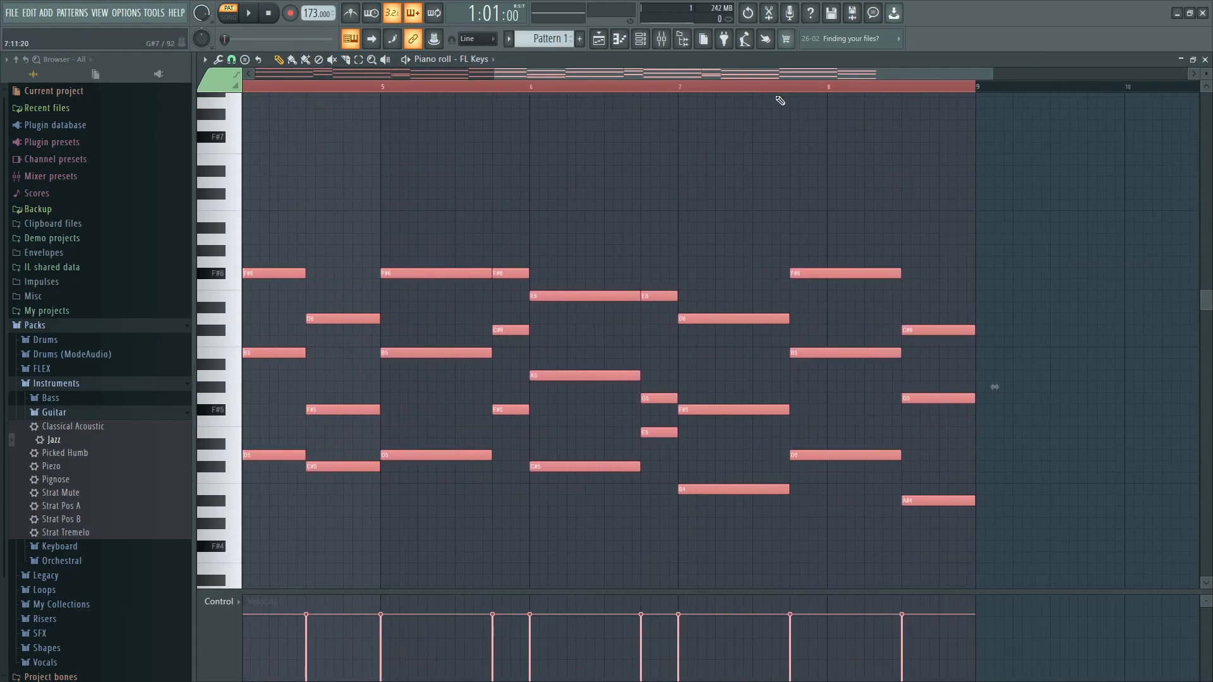
left_click_drag(754, 74, 391, 42)
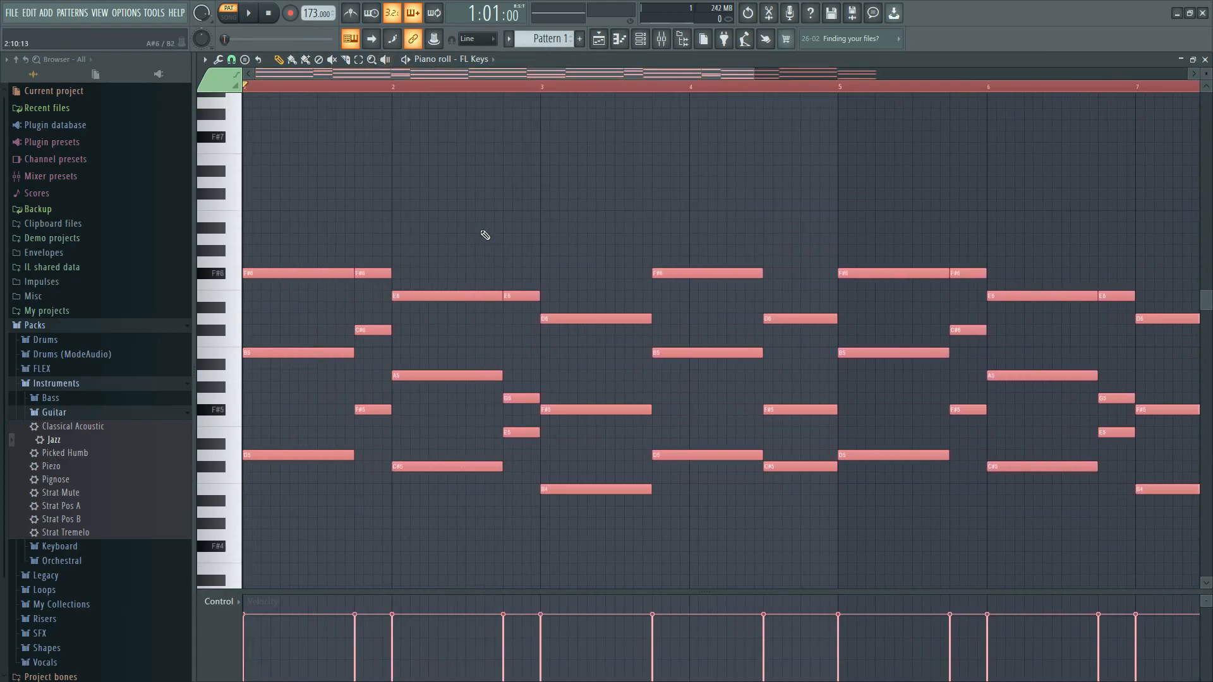
left_click(317, 220, "ctrl")
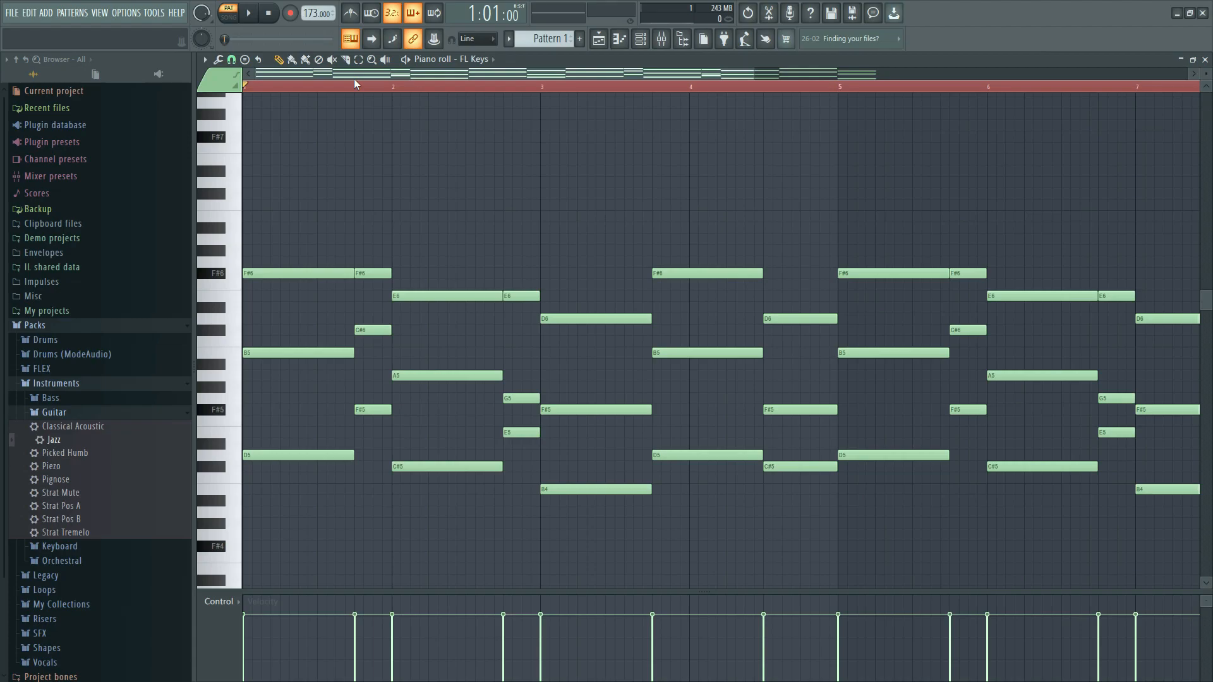
- Play back the eight-bar FL Keys chord progression from the start
key("space")
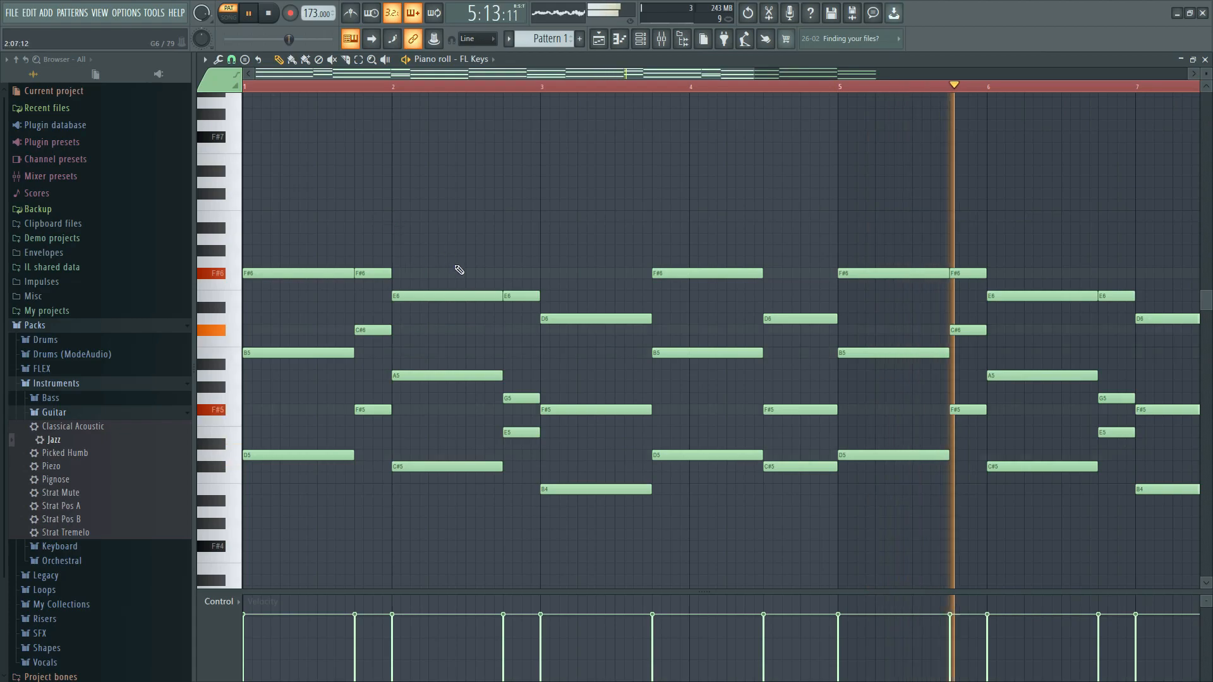
scroll(600, 416, "down", 3)
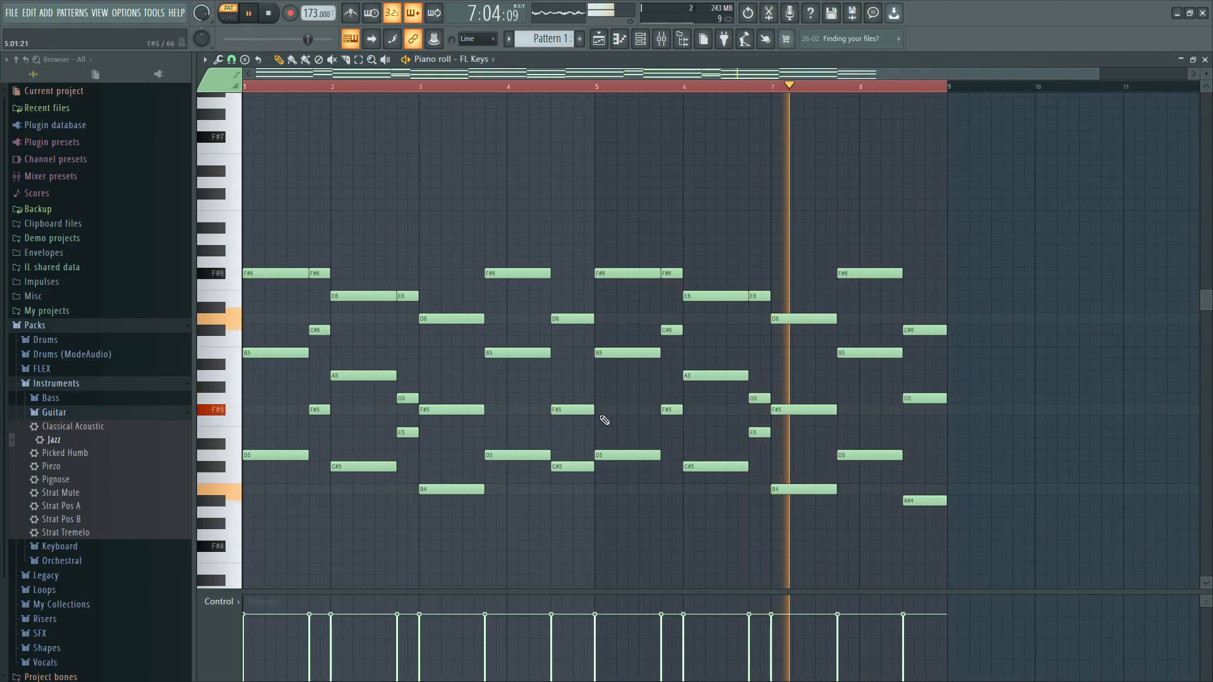
- Stop playback and clear the time selection over bars 1 to 8
key("space")
double_click(290, 87)
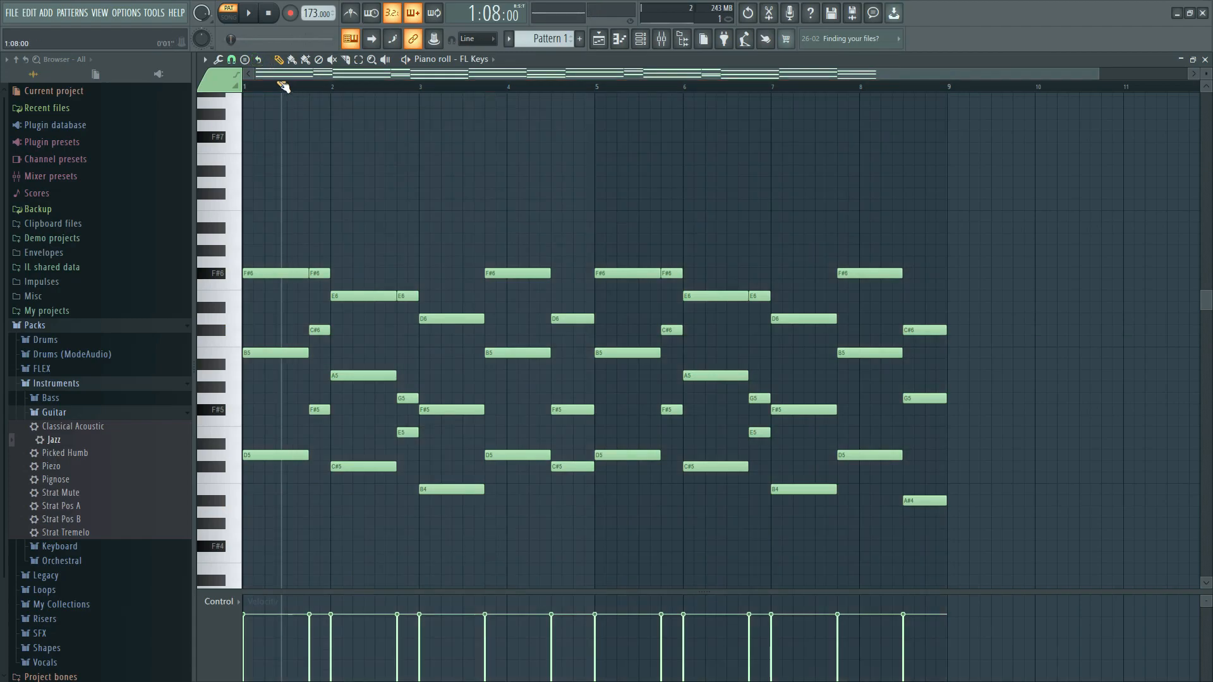
- Show the channel rack and replace the FL Keys instrument with FLEX, keeping the chord progression
left_click(640, 39)
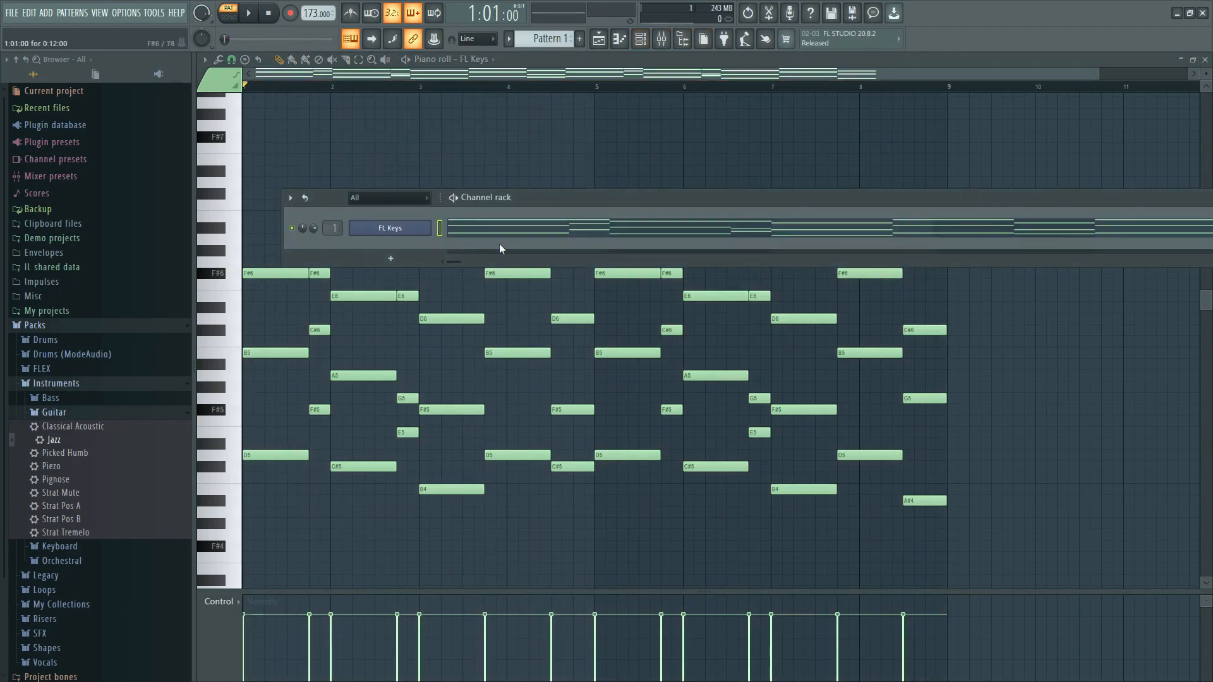
left_click_drag(563, 197, 563, 157)
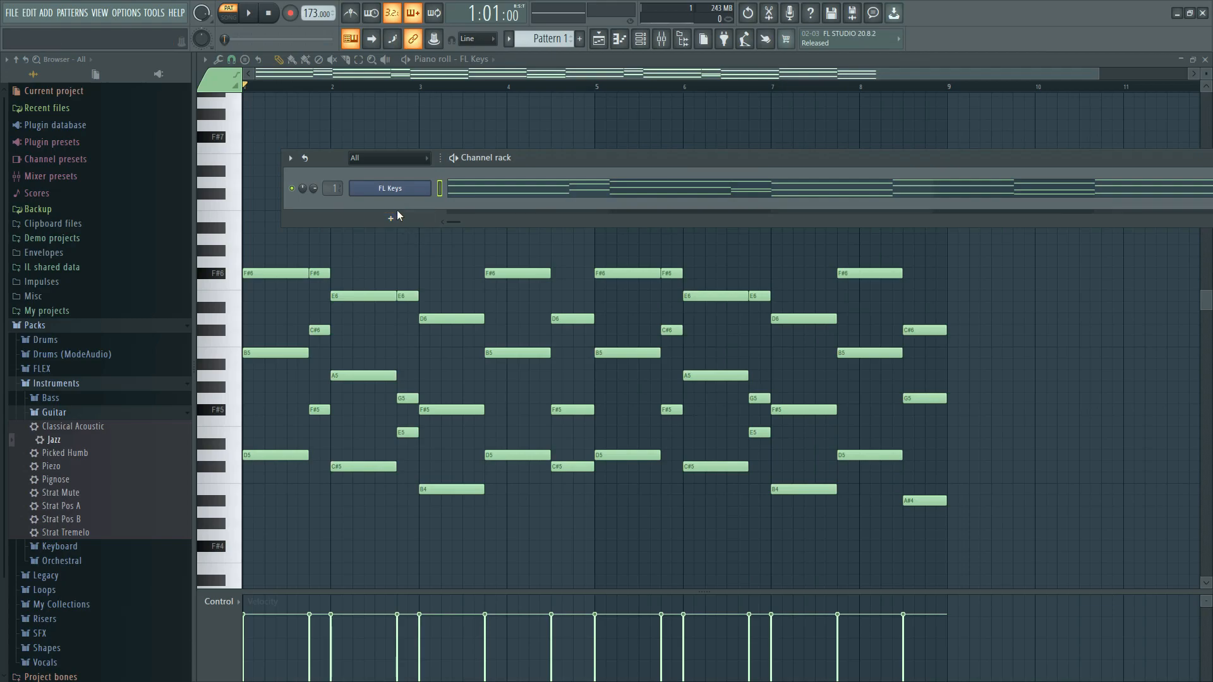
right_click(384, 193)
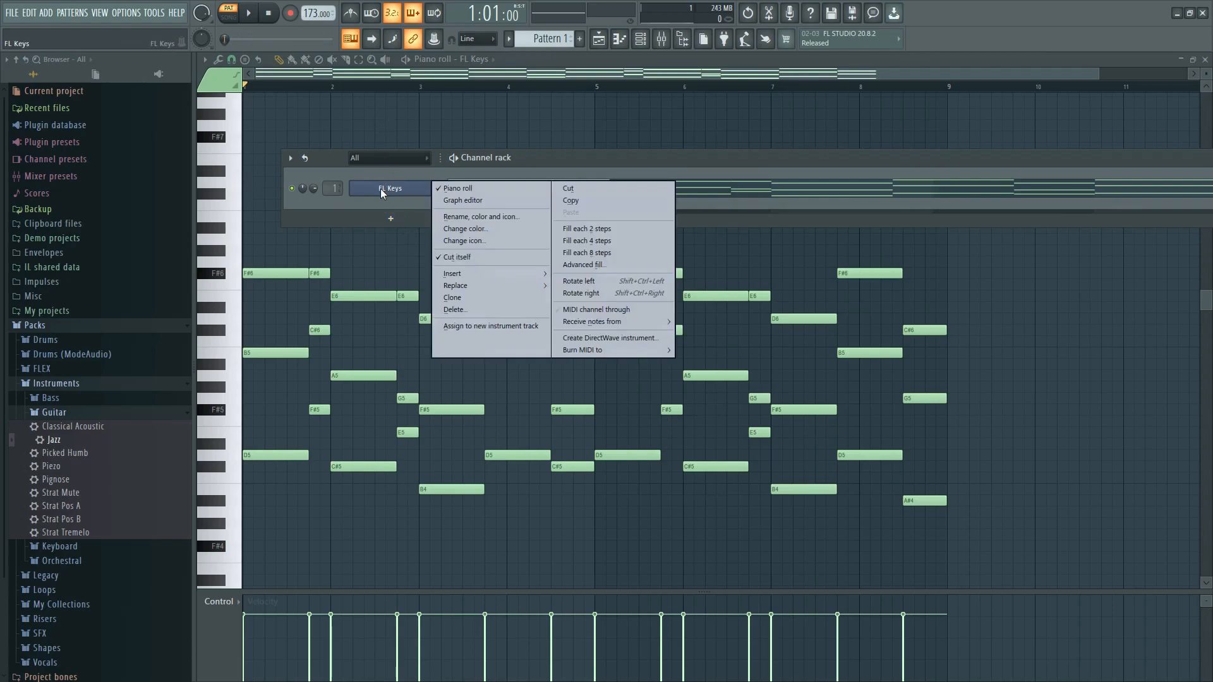
mouse_move(462, 286)
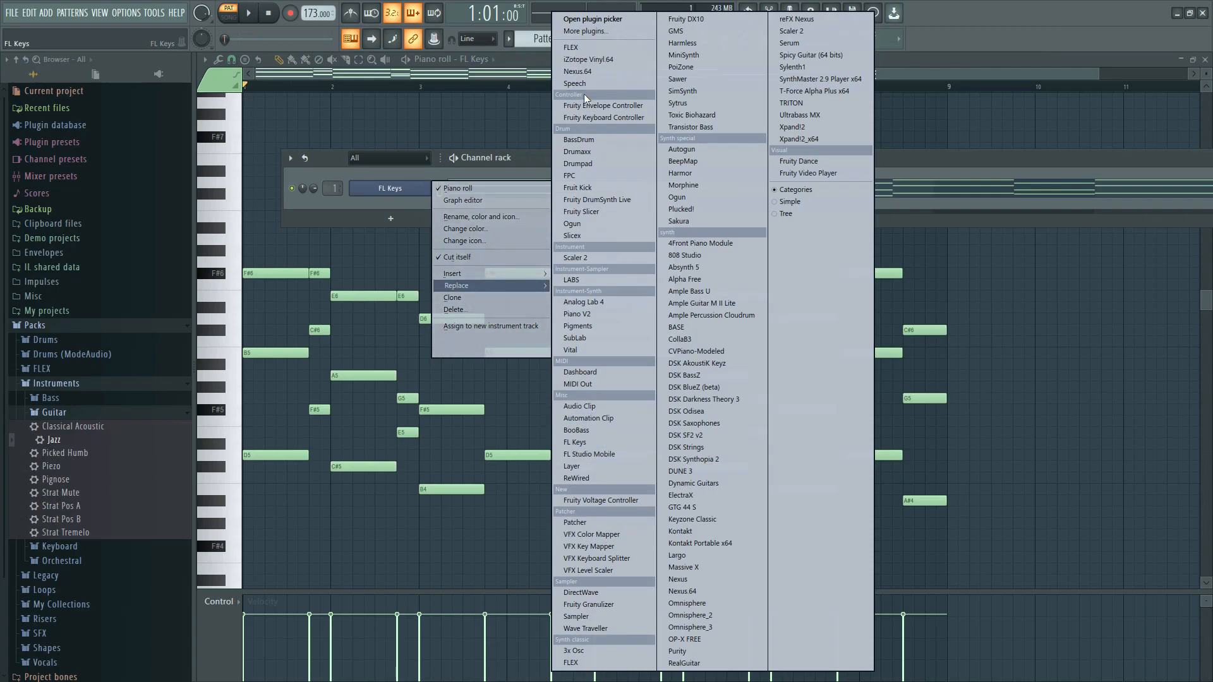
left_click(572, 48)
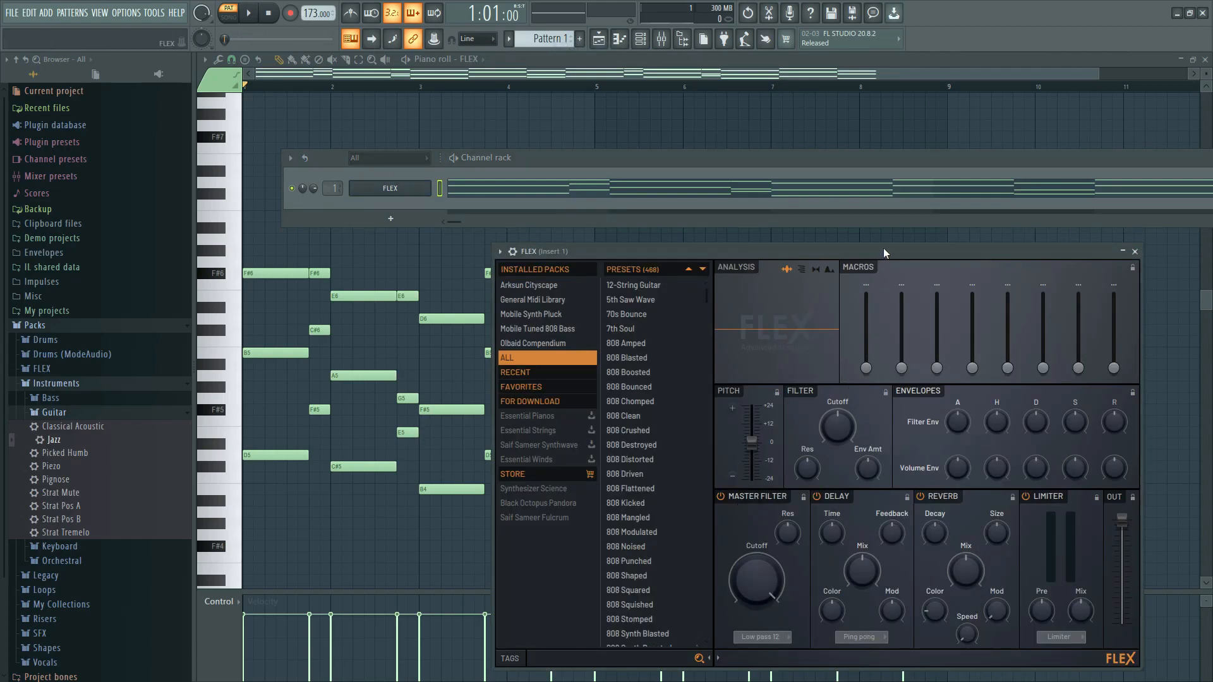
- Load the 7th Soul preset in FLEX and audition the chord progression with it
left_click_drag(883, 248, 705, 128)
left_click(442, 211)
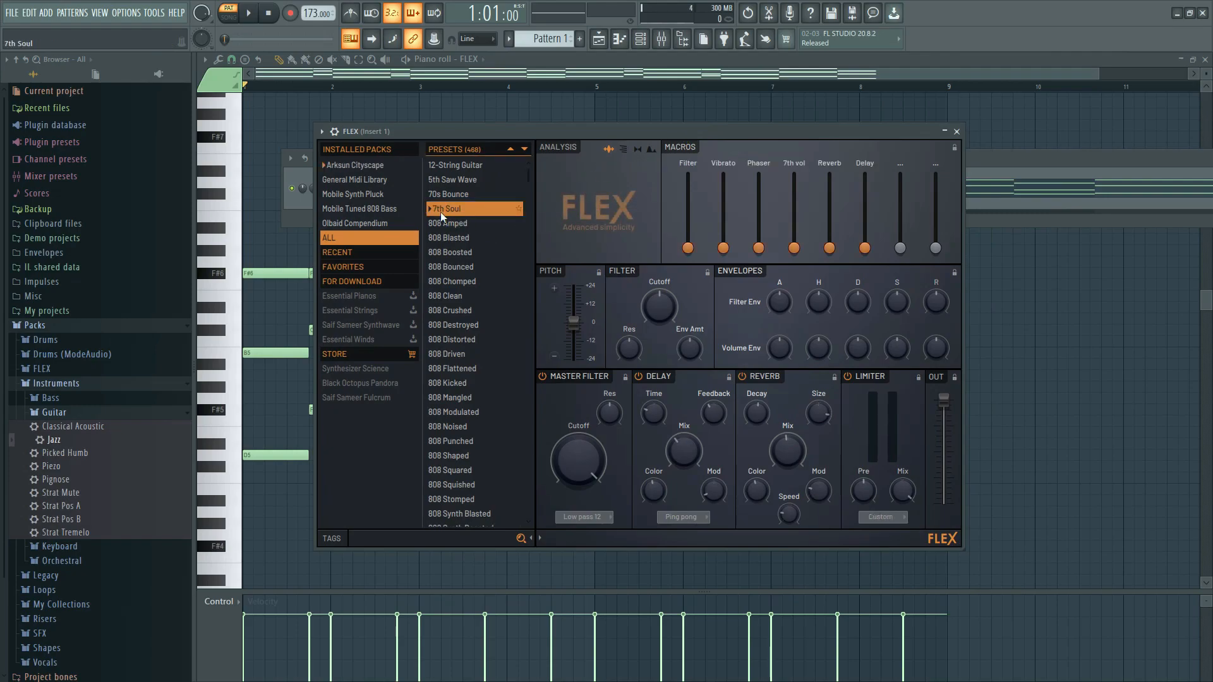
left_click_drag(681, 130, 681, 127)
left_click(643, 41)
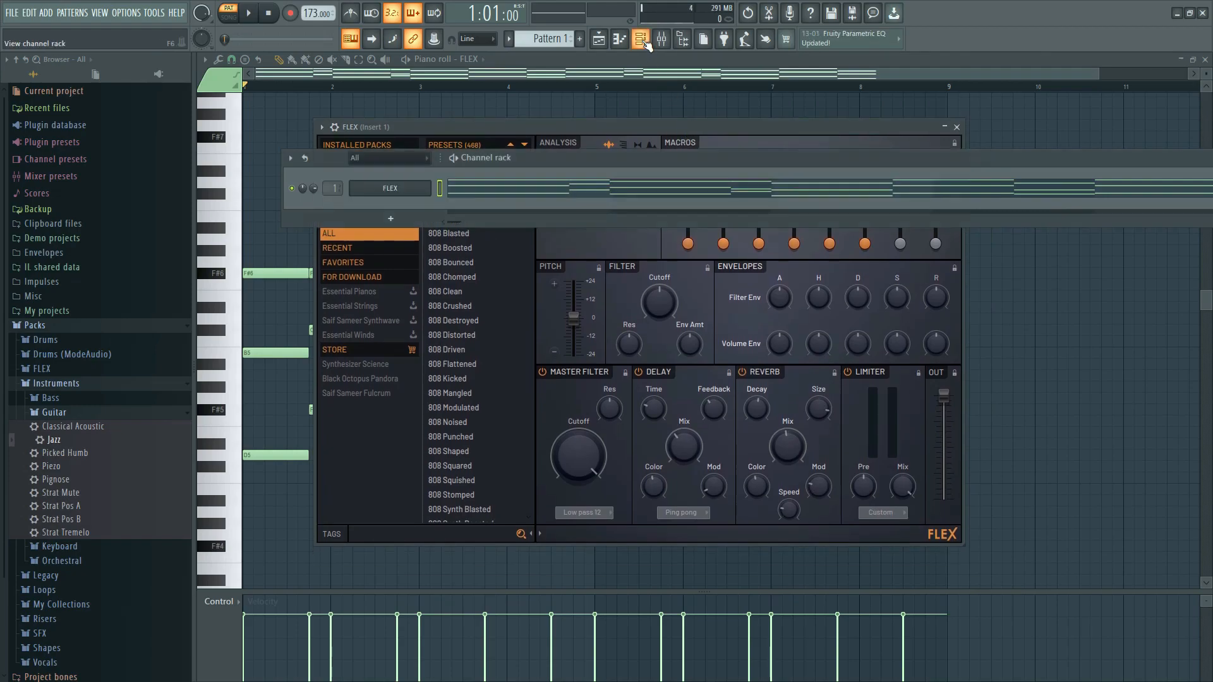
left_click_drag(604, 153, 604, 48)
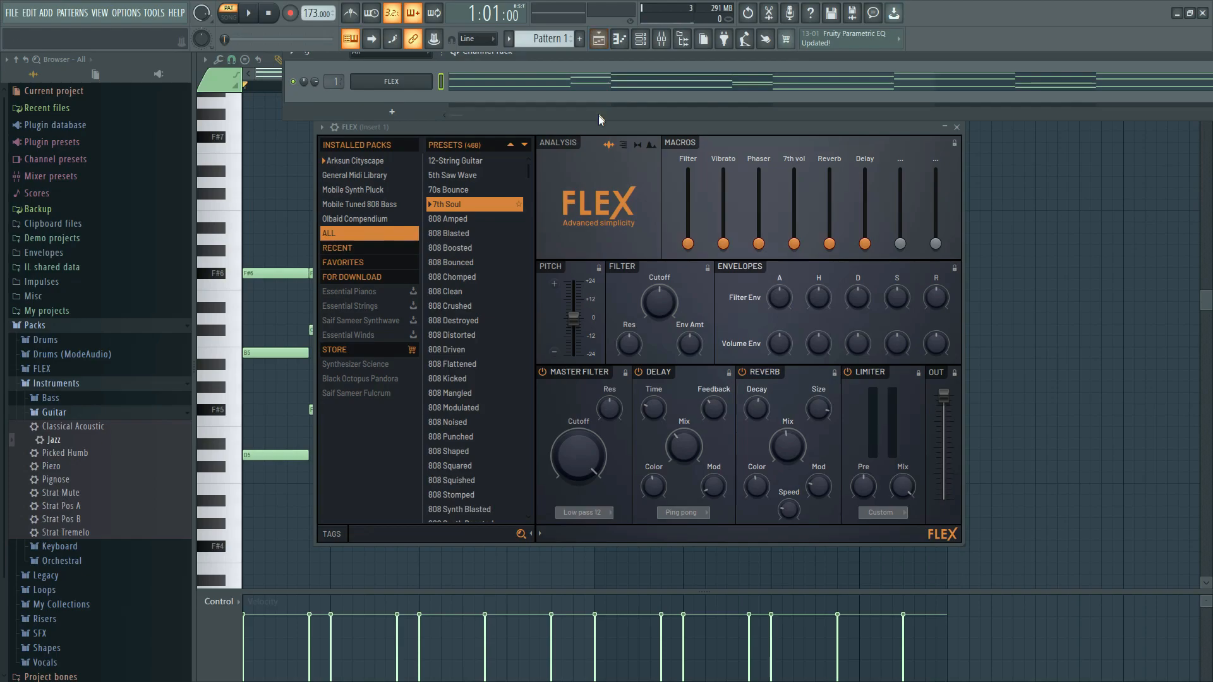
key("space")
left_click_drag(599, 127, 608, 234)
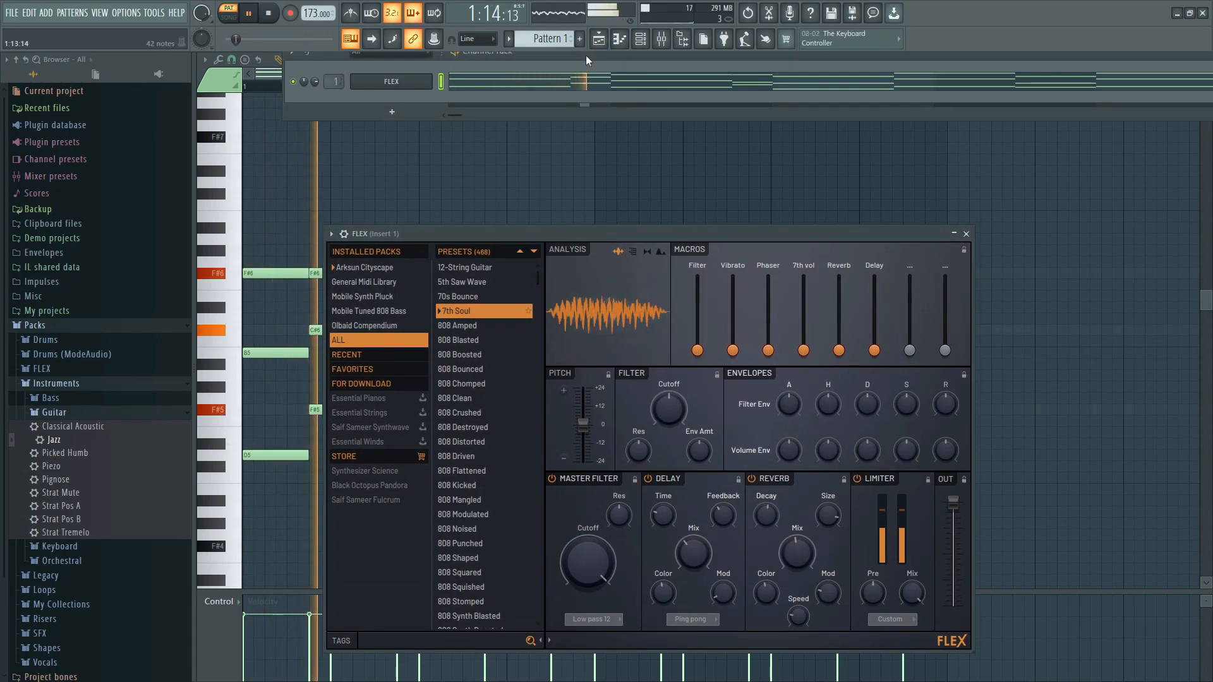
left_click_drag(585, 55, 569, 113)
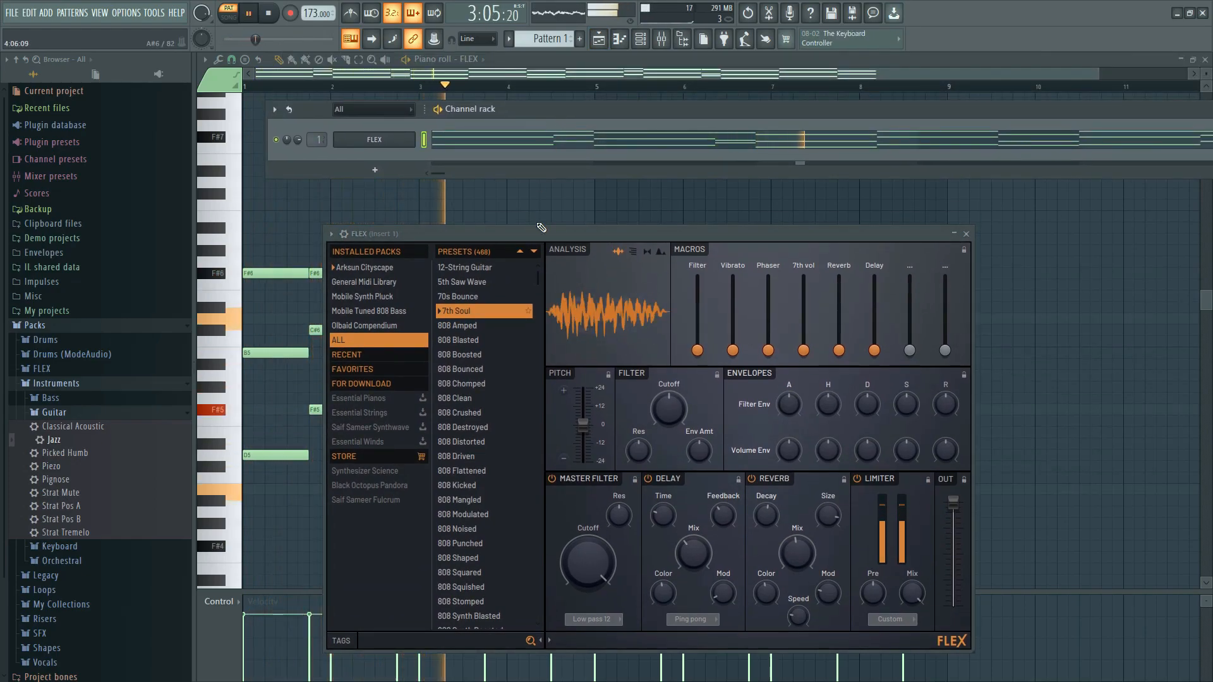
key("space")
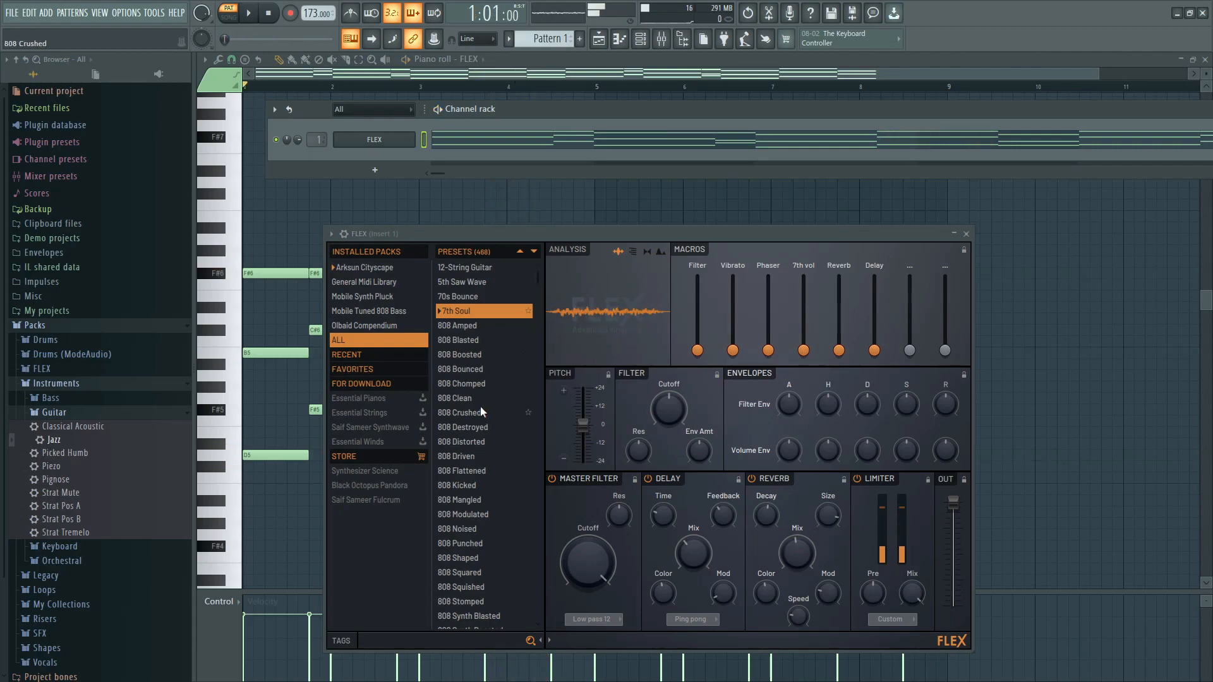
- Audition the progression with the 70s Bounce preset, then switch FLEX back to 7th Soul for comparison
left_click(468, 296)
left_click_drag(524, 229, 531, 207)
key("space")
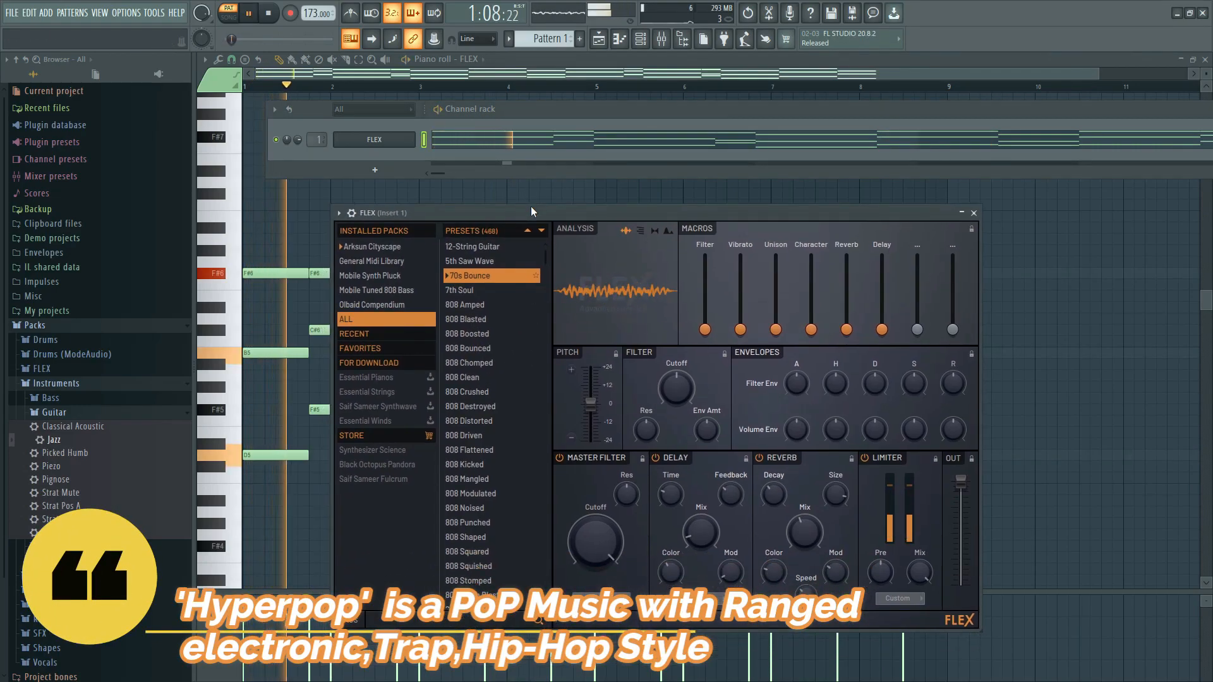
key("space")
left_click(481, 264)
left_click_drag(540, 213, 535, 218)
left_click(481, 292)
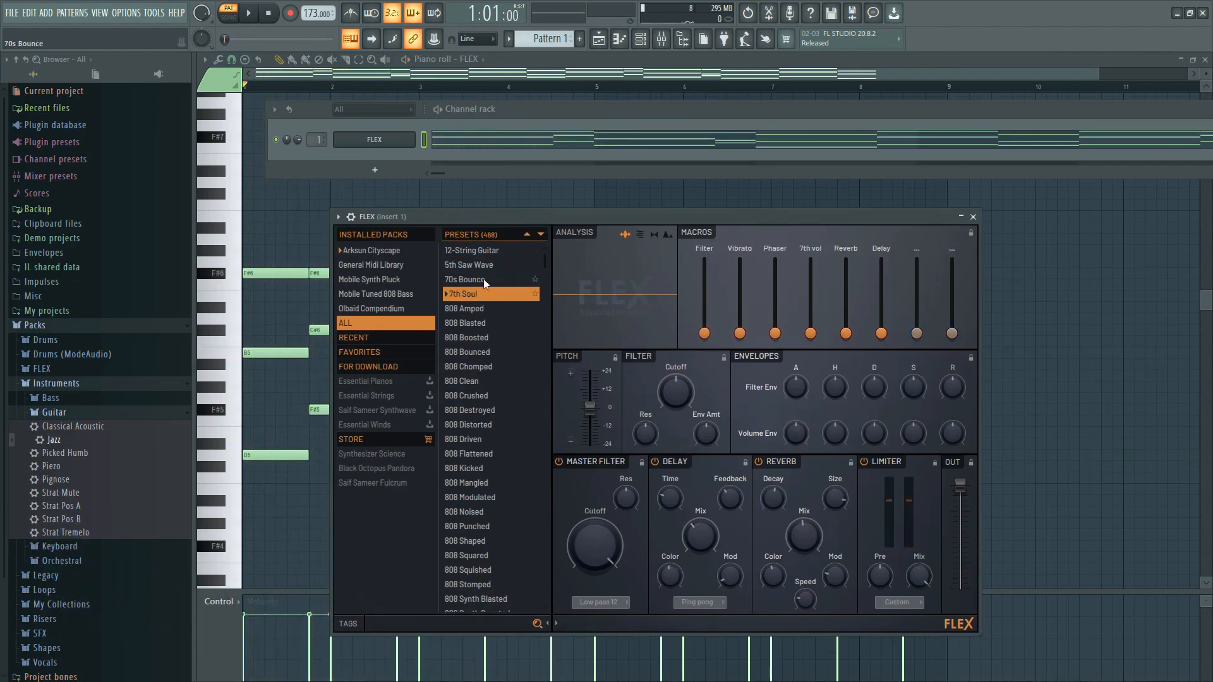
- Load the 70s Bounce preset in FLEX, play back the progression and return to its piano roll
left_click(486, 279)
left_click_drag(573, 213, 573, 199)
key("space")
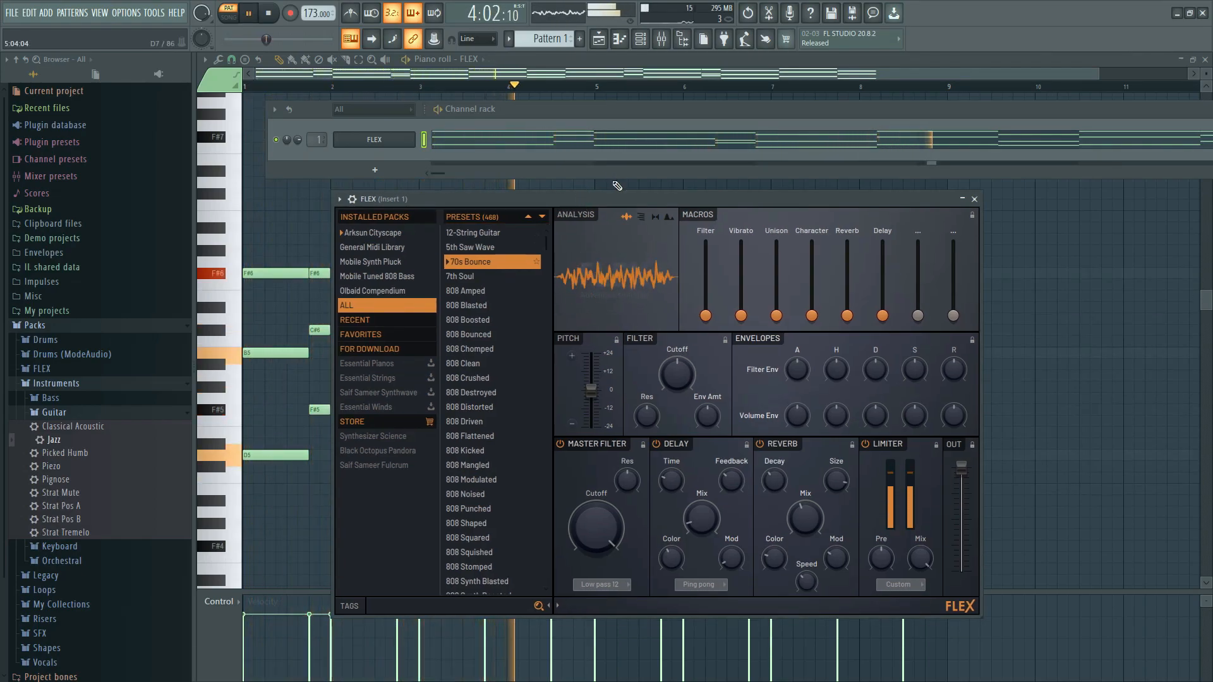
key("F5")
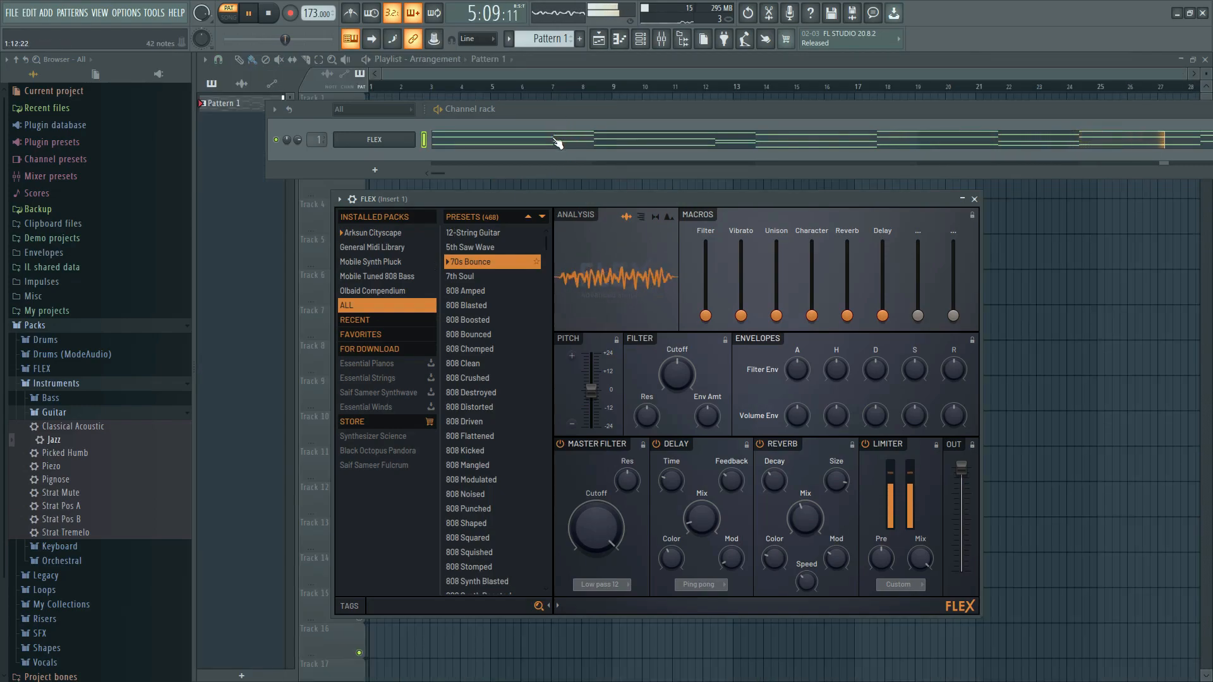
key("F7")
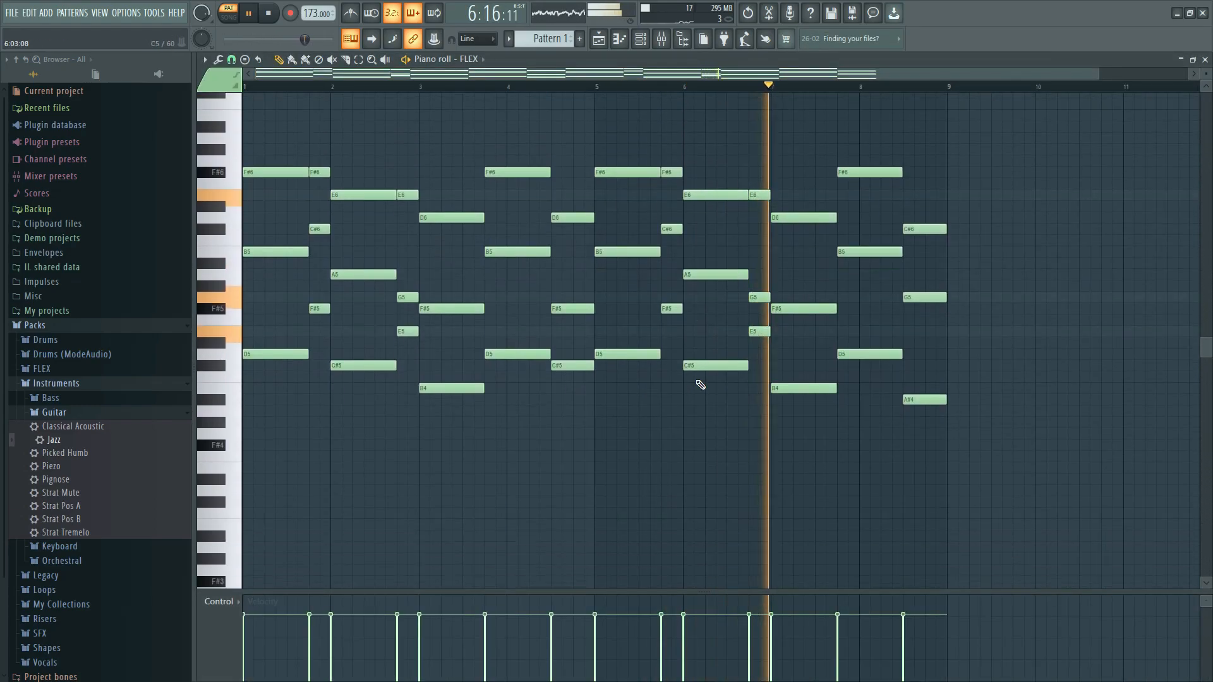
key("space")
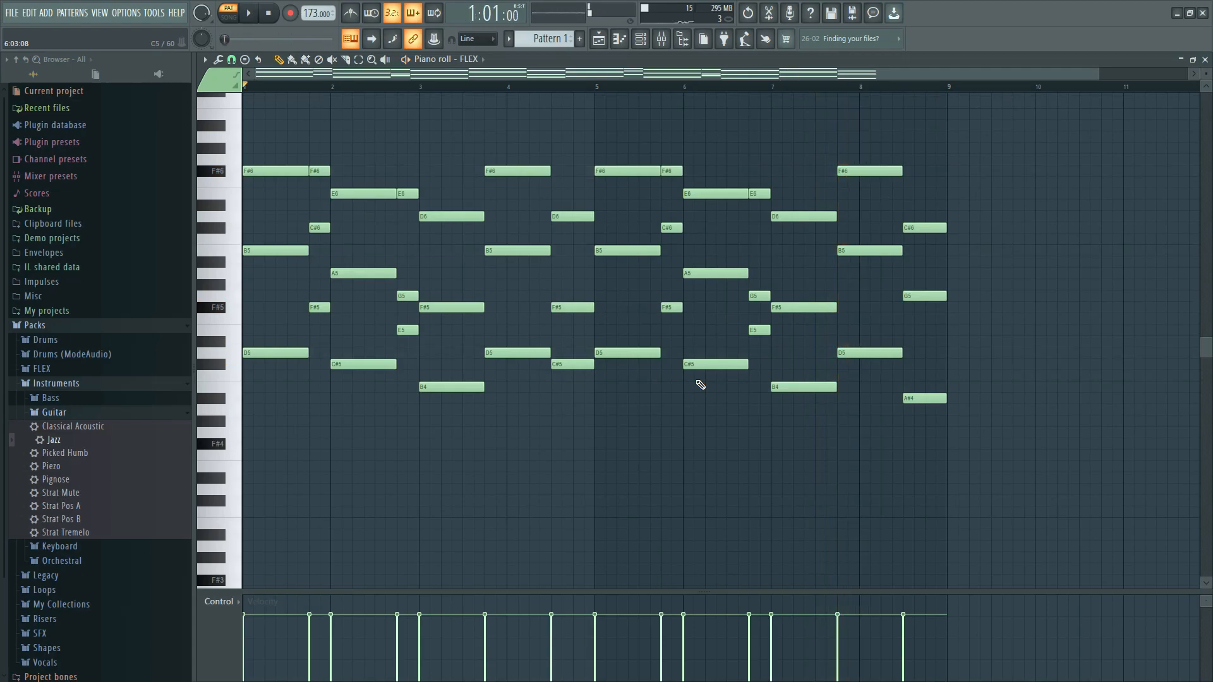
- Select all notes of the chord progression and transpose them down one octave
key("ctrl+a")
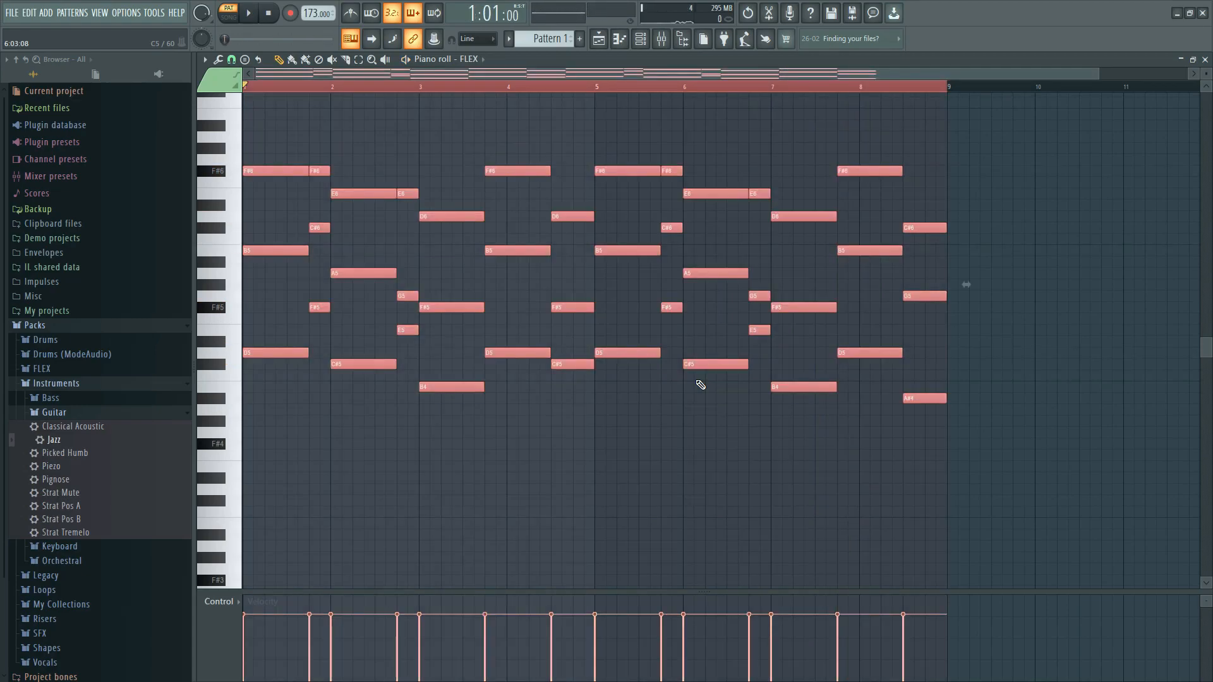
key("ctrl+d")
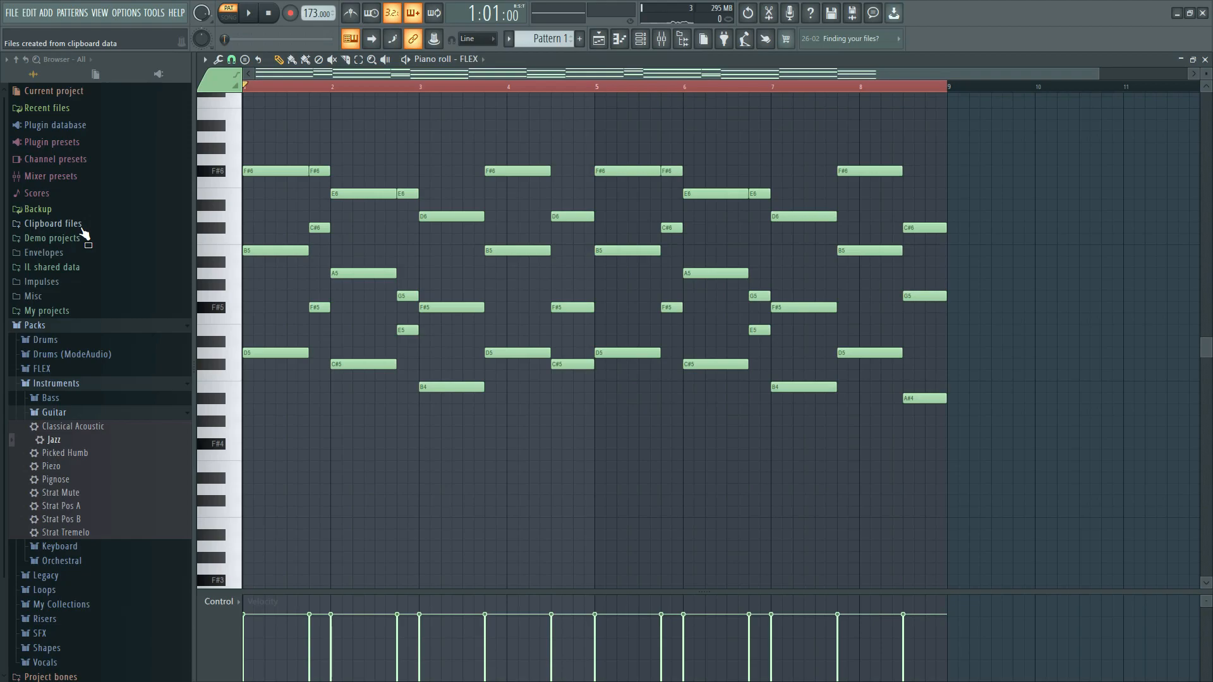
key("ctrl+a")
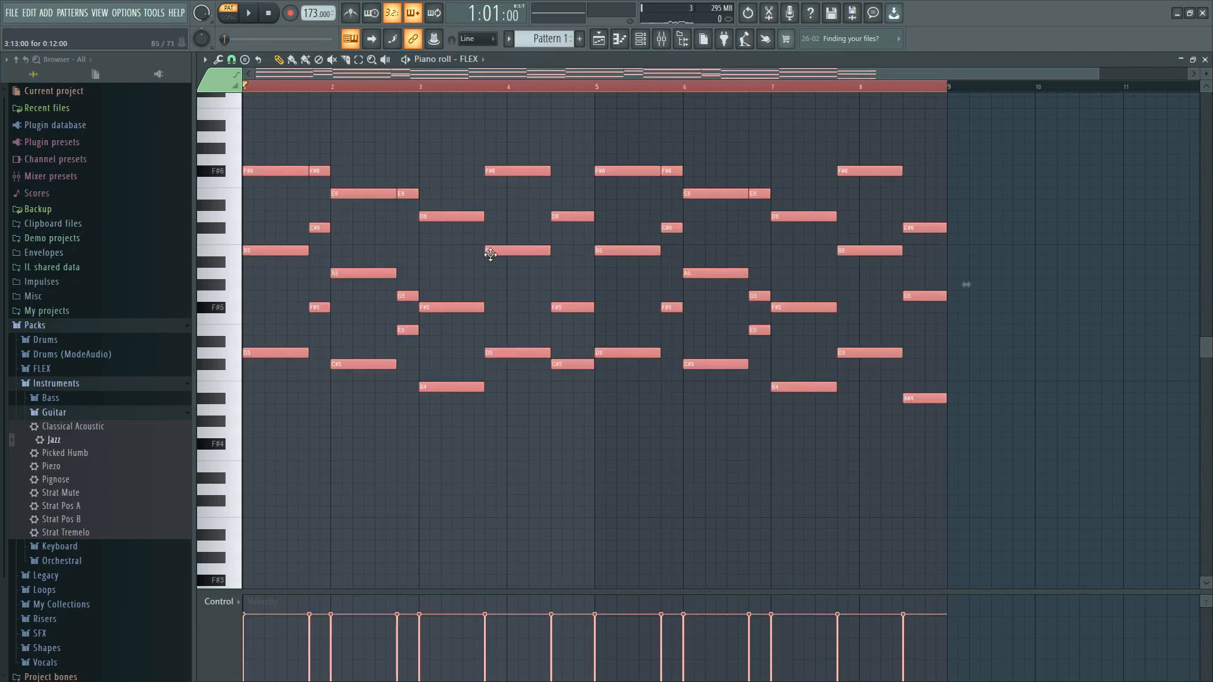
key("ctrl+Down")
- Play back the lowered chord progression from the start through bar 8
key("space")
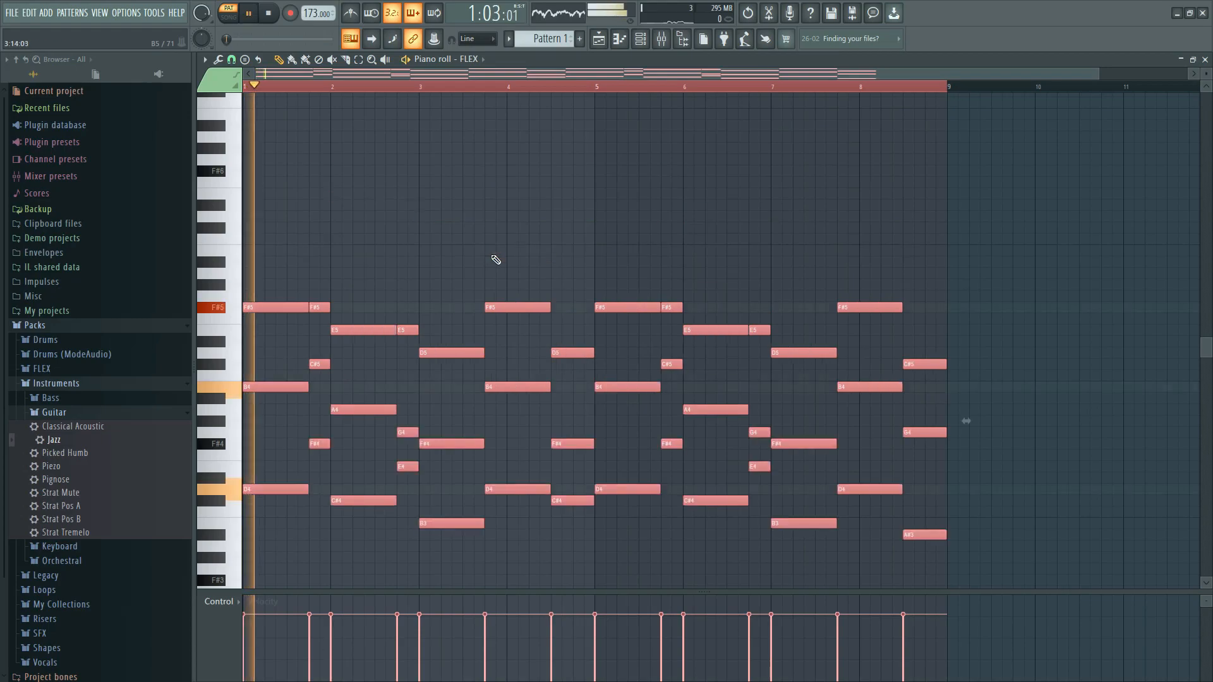
scroll(509, 287, "down", 1)
scroll(509, 288, "down", 1)
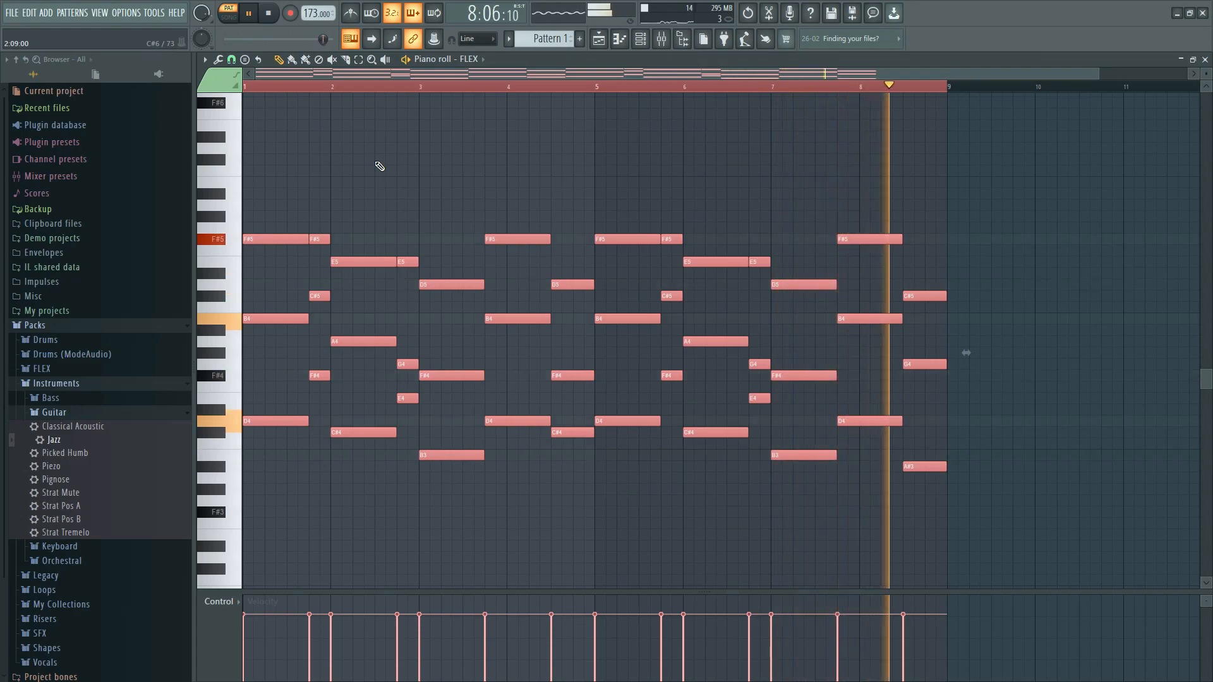
key("space")
- Add three half-bar B6 melody notes from the start of bar 1 and a half-bar F#6 in the second half of bar 2
scroll(379, 167, "up", 3)
left_click(254, 194)
left_click_drag(254, 194, 232, 176)
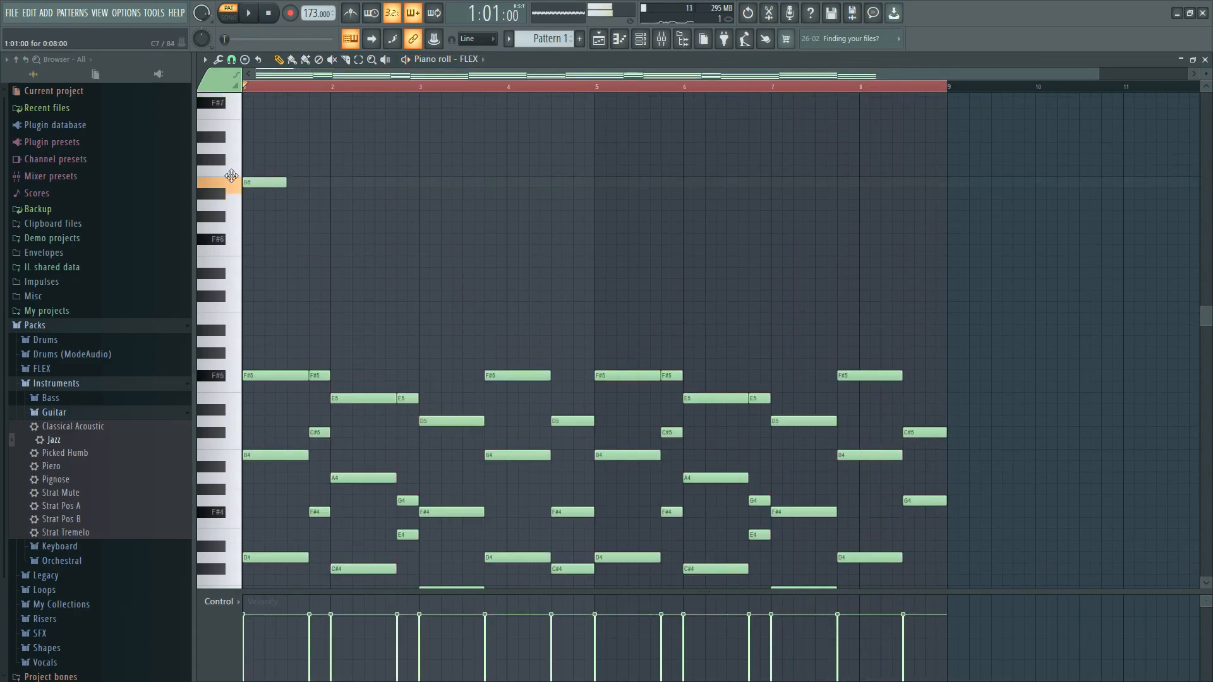
left_click(271, 184)
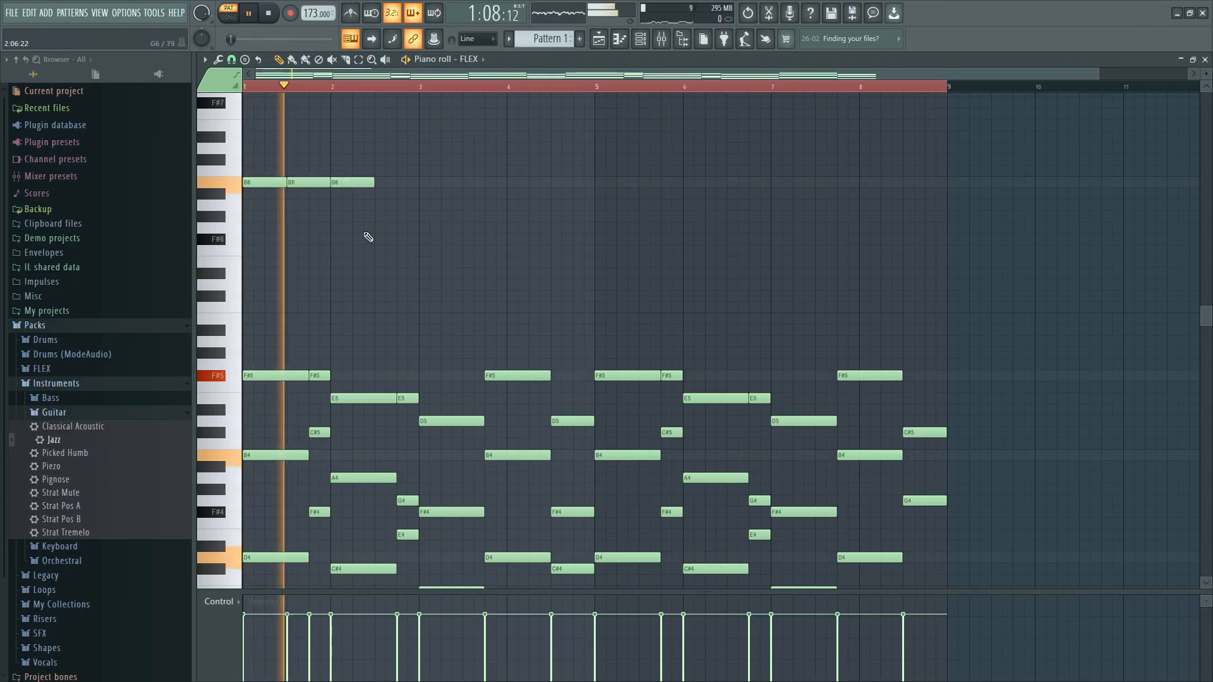
key("space")
left_click_drag(380, 215, 379, 213)
left_click_drag(379, 212, 442, 205)
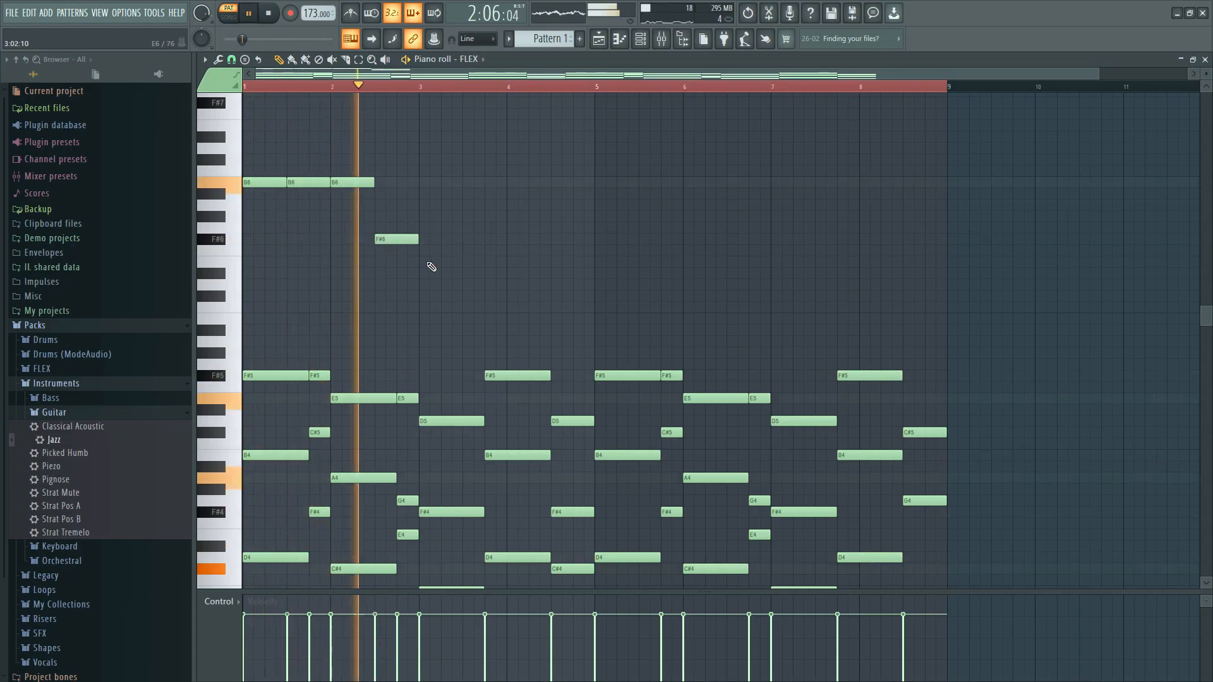
key("space")
- Add two half-bar A6 notes in bar 3 and a half-bar F#6 at the start of bar 4, and play back the melody
left_click(421, 254)
left_click(480, 205)
left_click(524, 239)
key("space")
key("space")
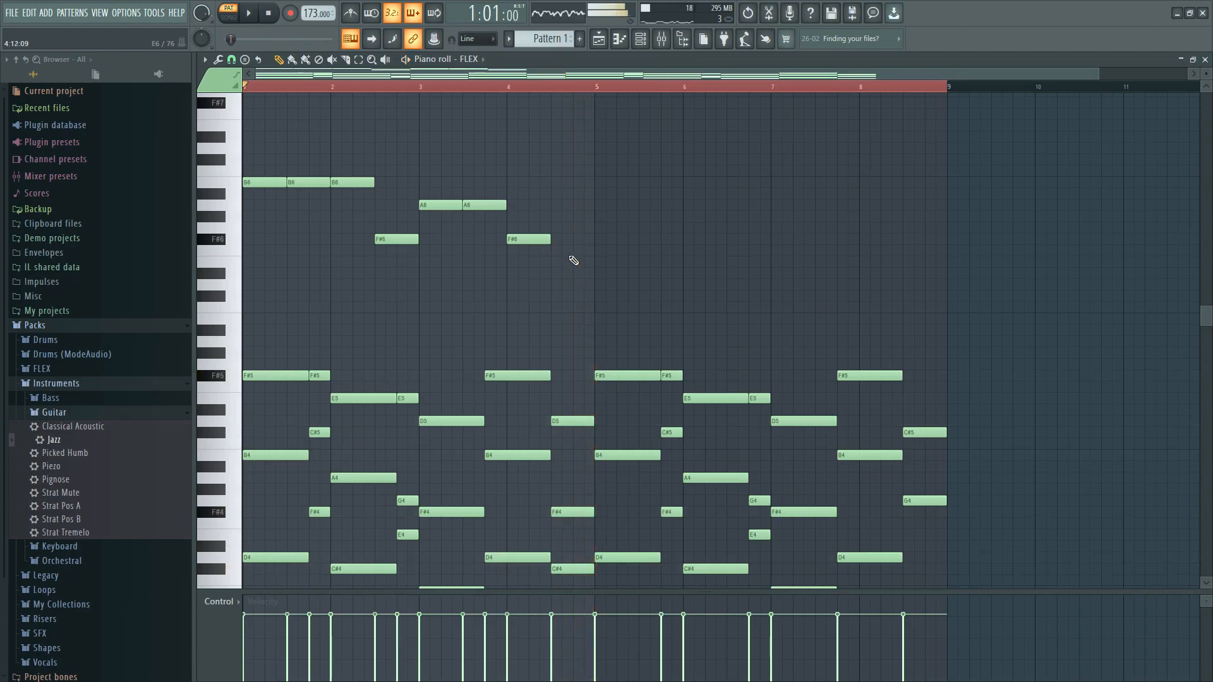
- Select the melody notes in bars 1 to 4 and duplicate them so the copy starts at bar 5
left_click_drag(583, 288, 244, 91)
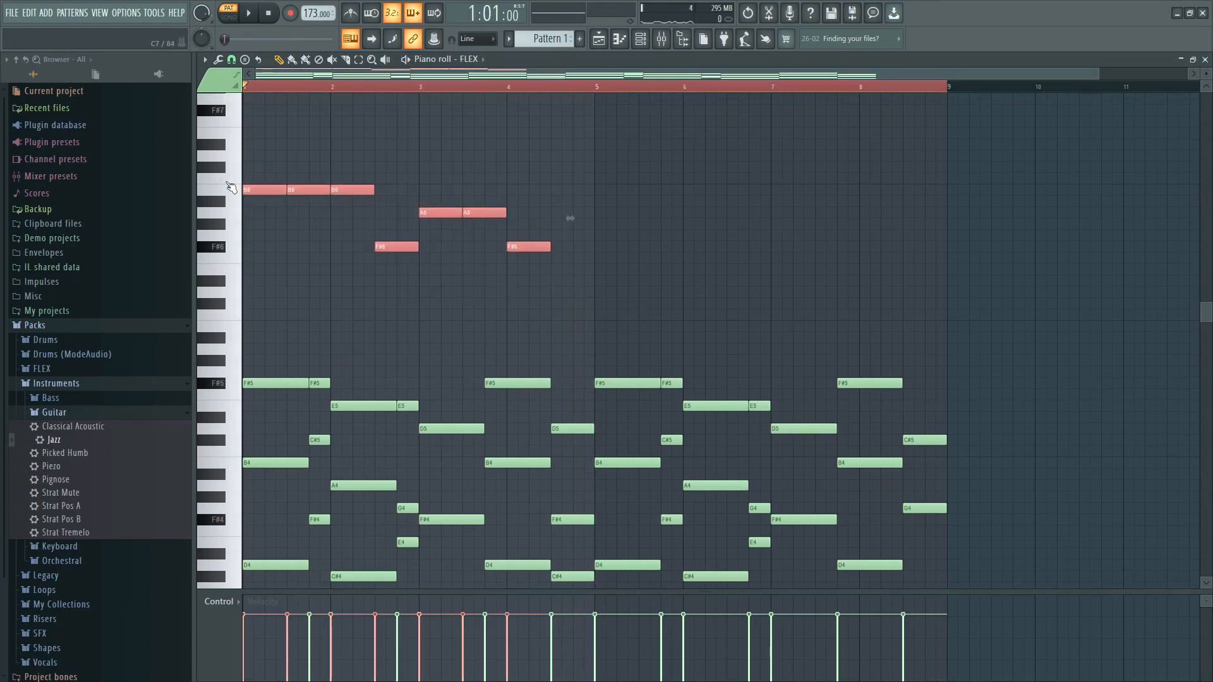
right_click(582, 290)
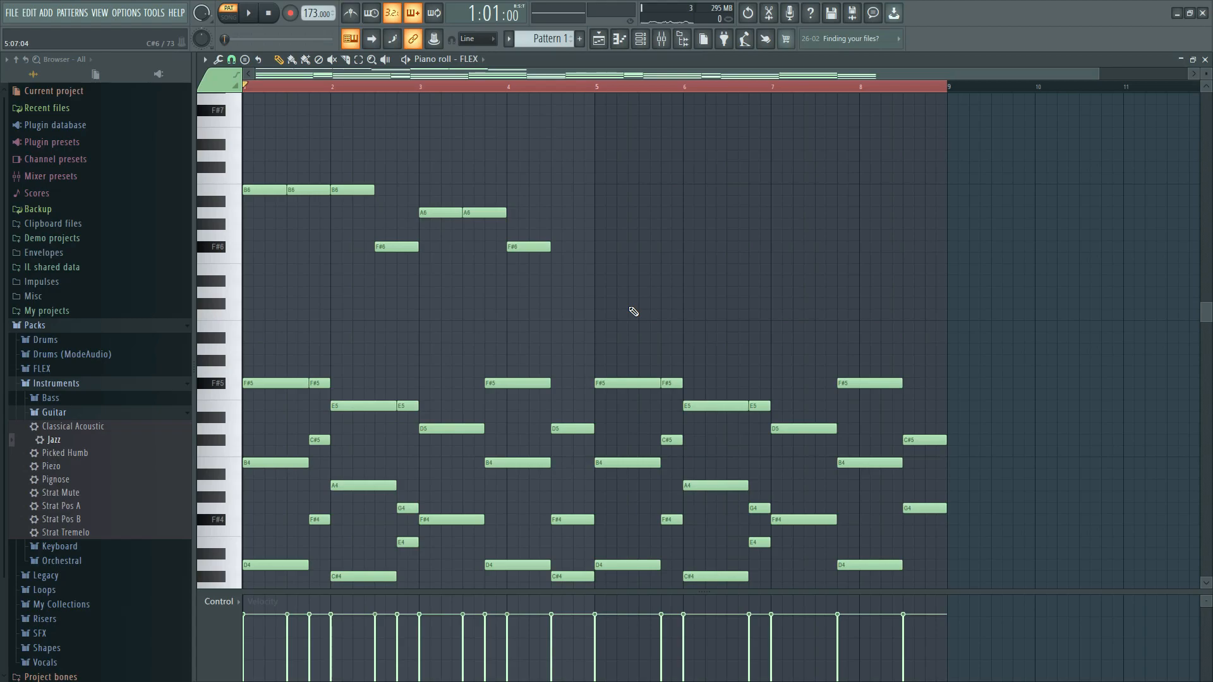
left_click_drag(630, 309, 243, 93)
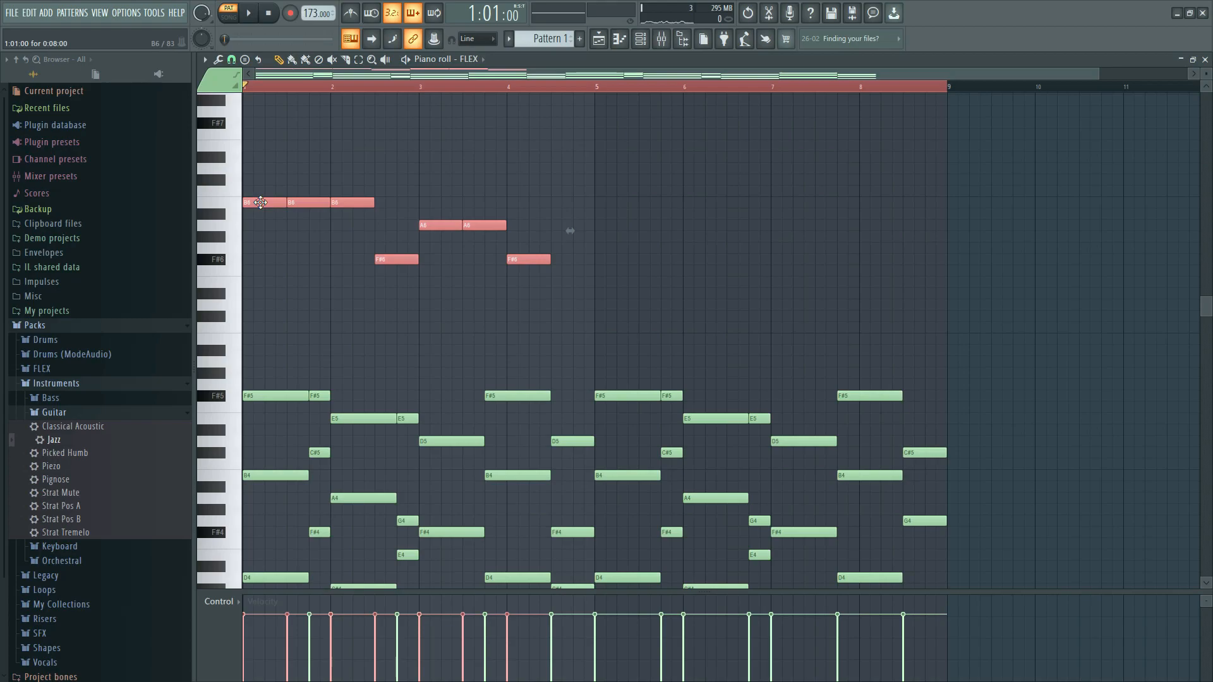
left_click_drag(260, 202, 611, 203)
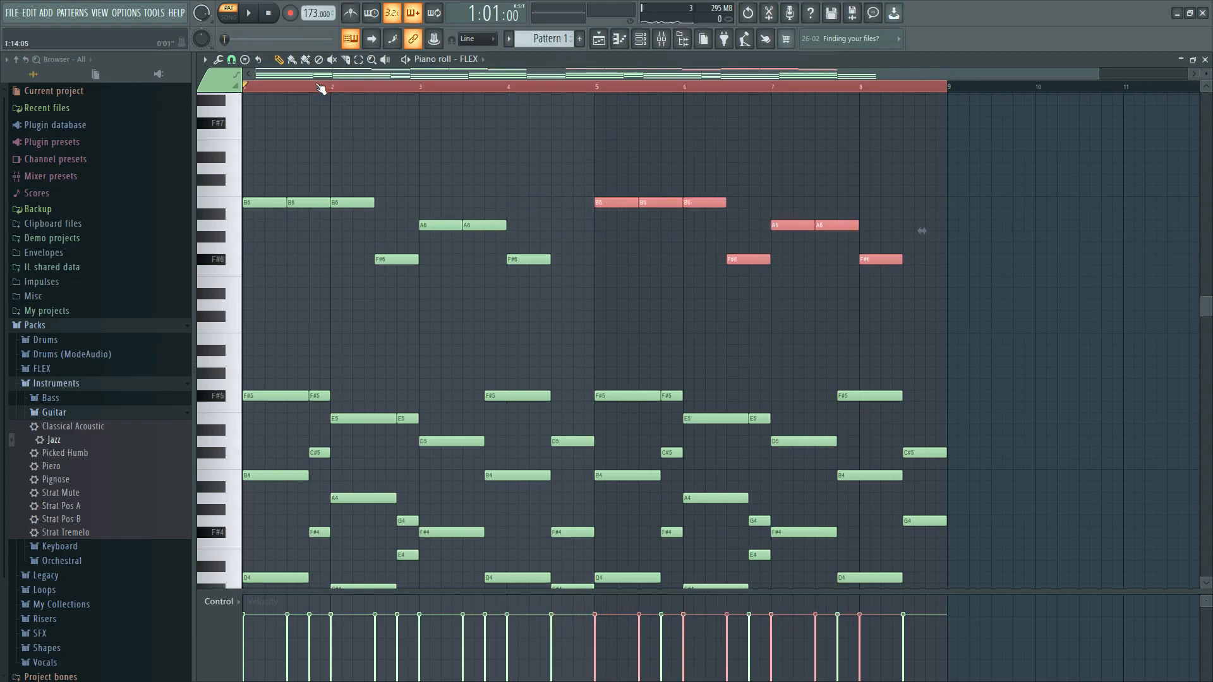
- Vary the copied melody: move its bar 6 F#6 note to D7 and its bar 8 note to E6, lengthened to one bar
key("space")
left_click(559, 165, "ctrl")
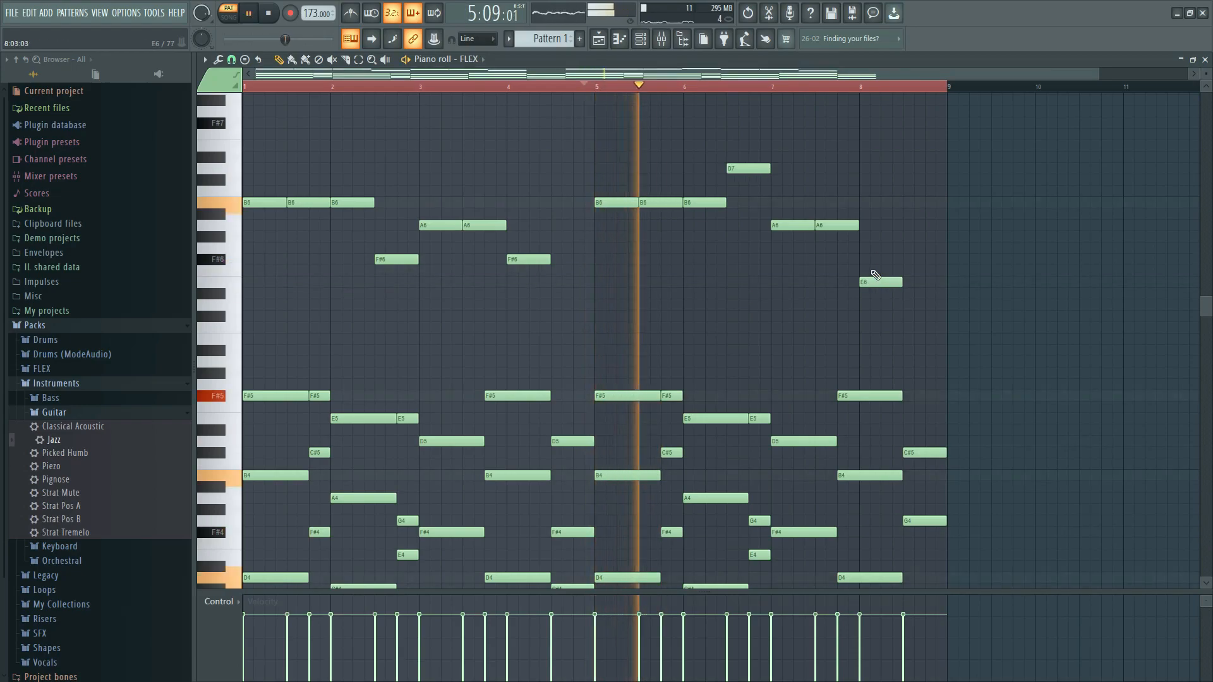
left_click_drag(901, 281, 951, 282)
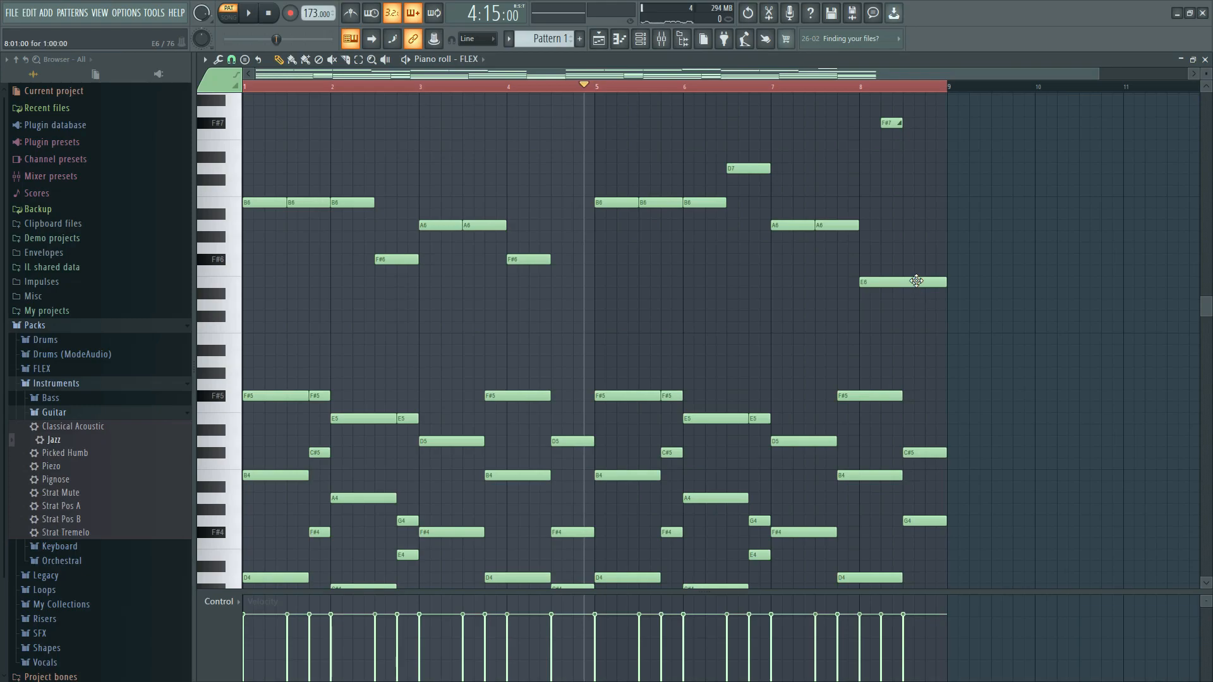
- Turn the short F#7 note in bar 8 into a slide note and play back the pattern
double_click(886, 122)
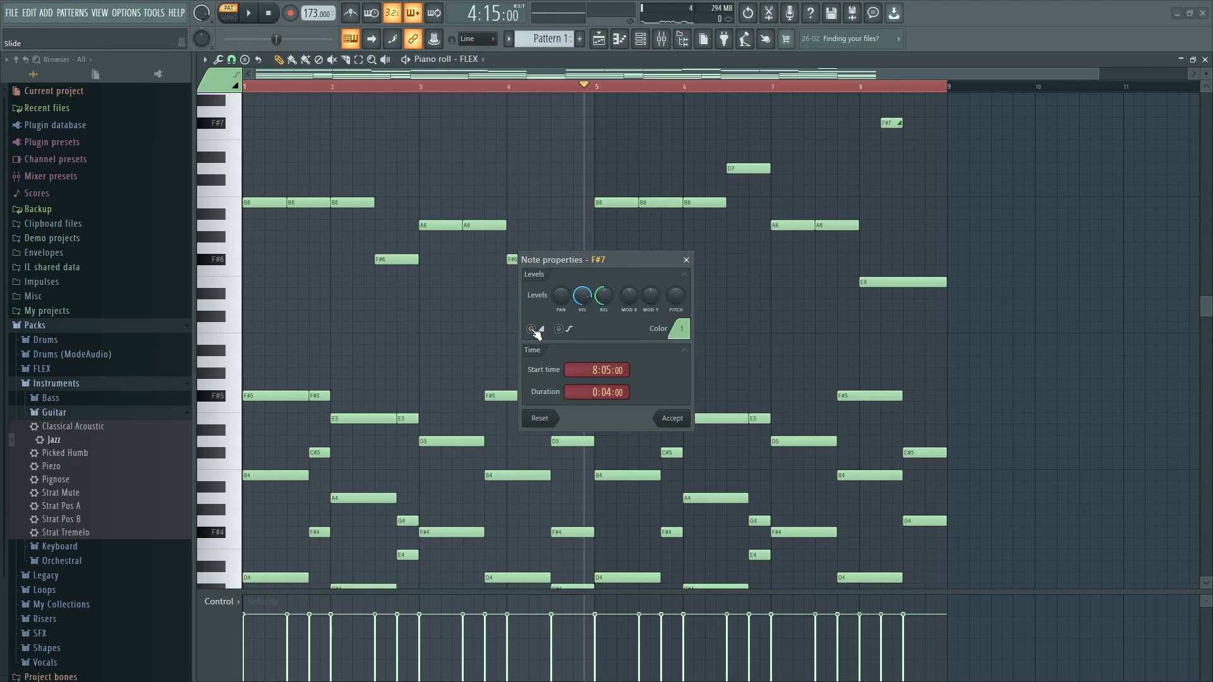
left_click_drag(643, 257, 635, 230)
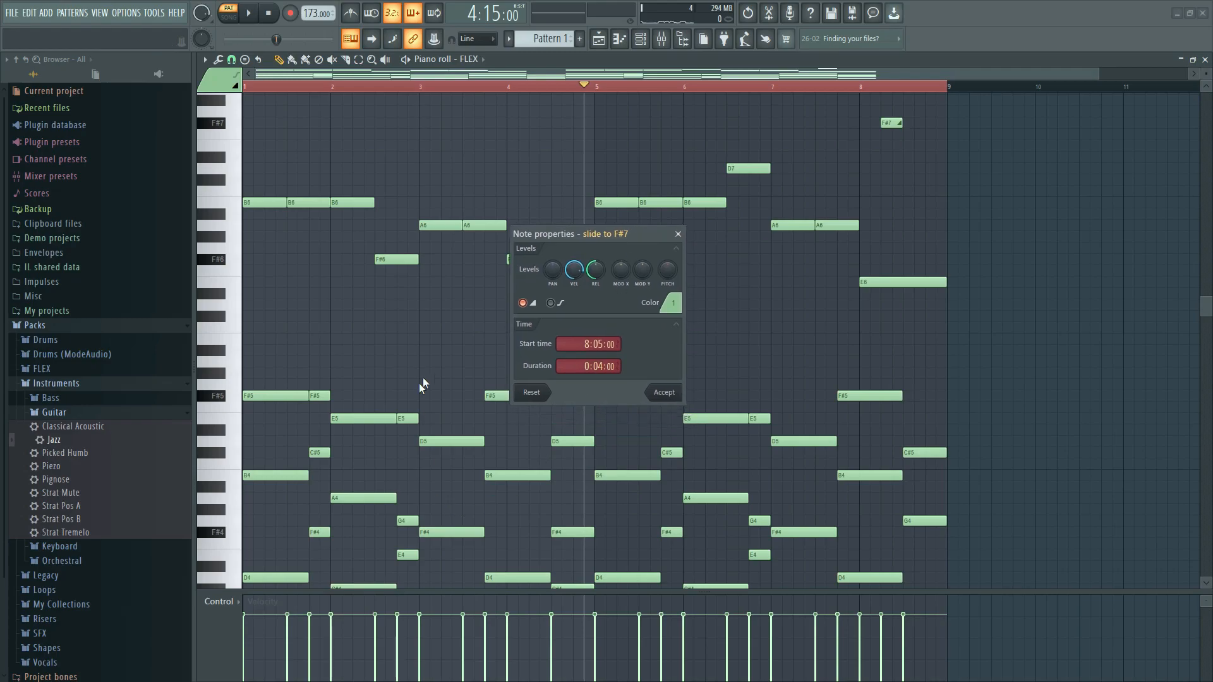
left_click(664, 392)
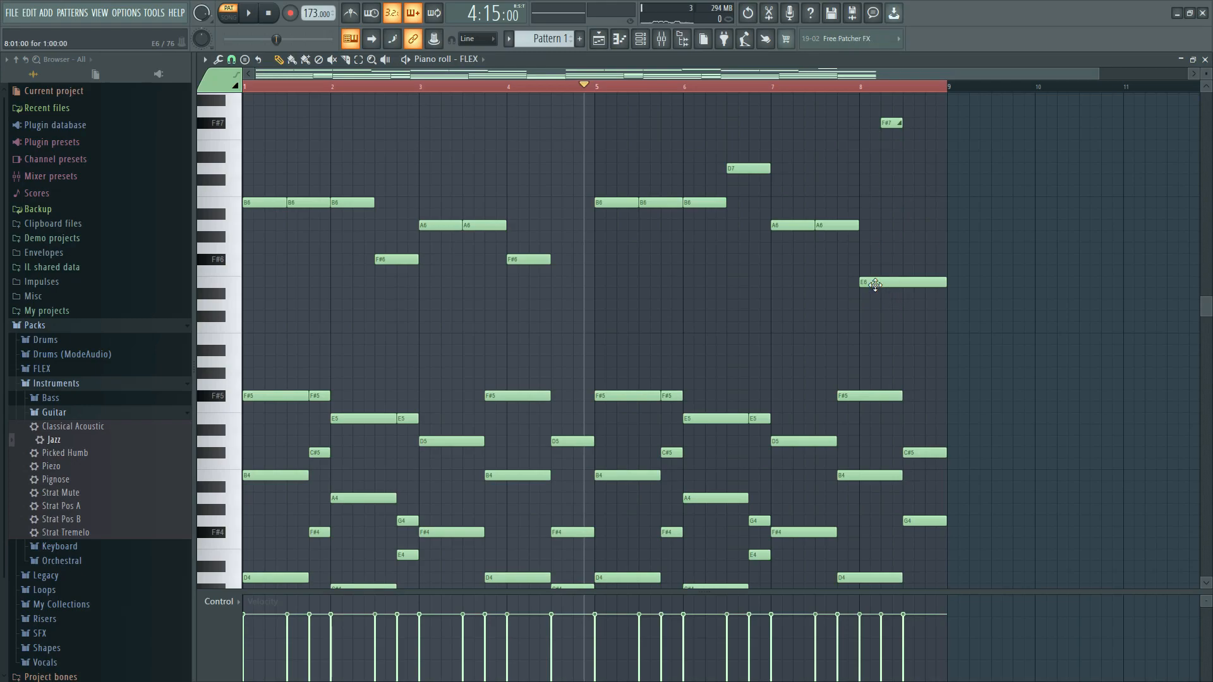
key("space")
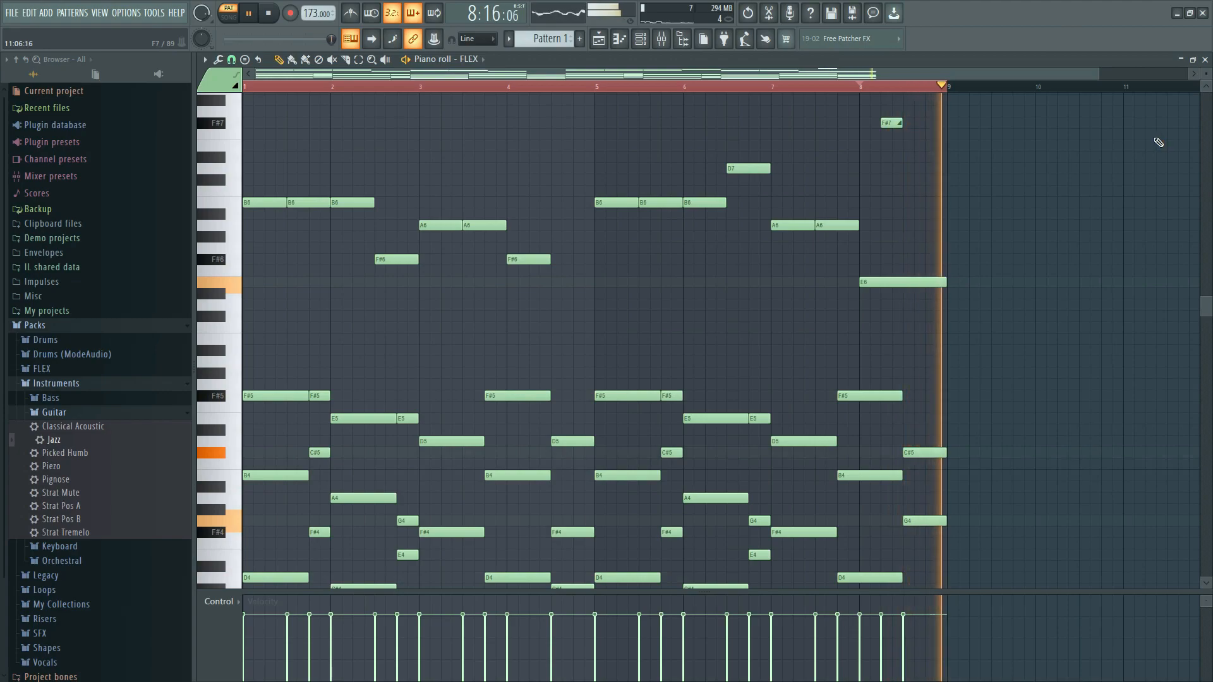
key("space")
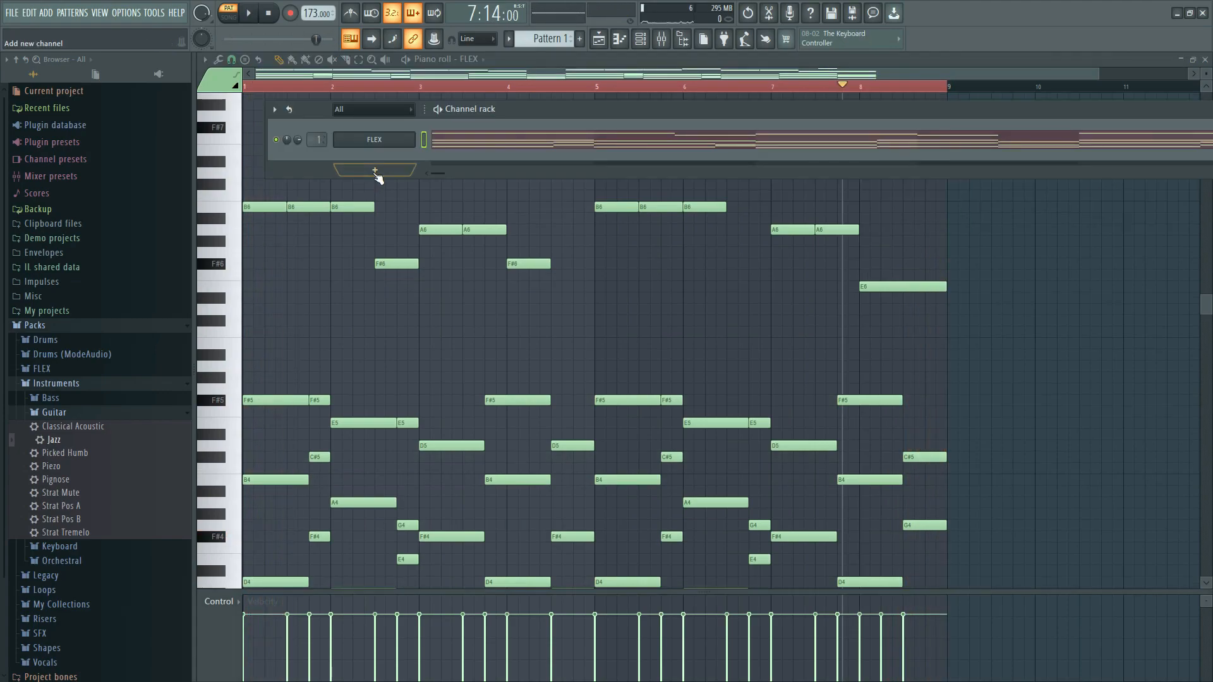
- Add a new channel with the Pigments synthesizer to the channel rack
key("alt+p")
key("Escape")
left_click(378, 170)
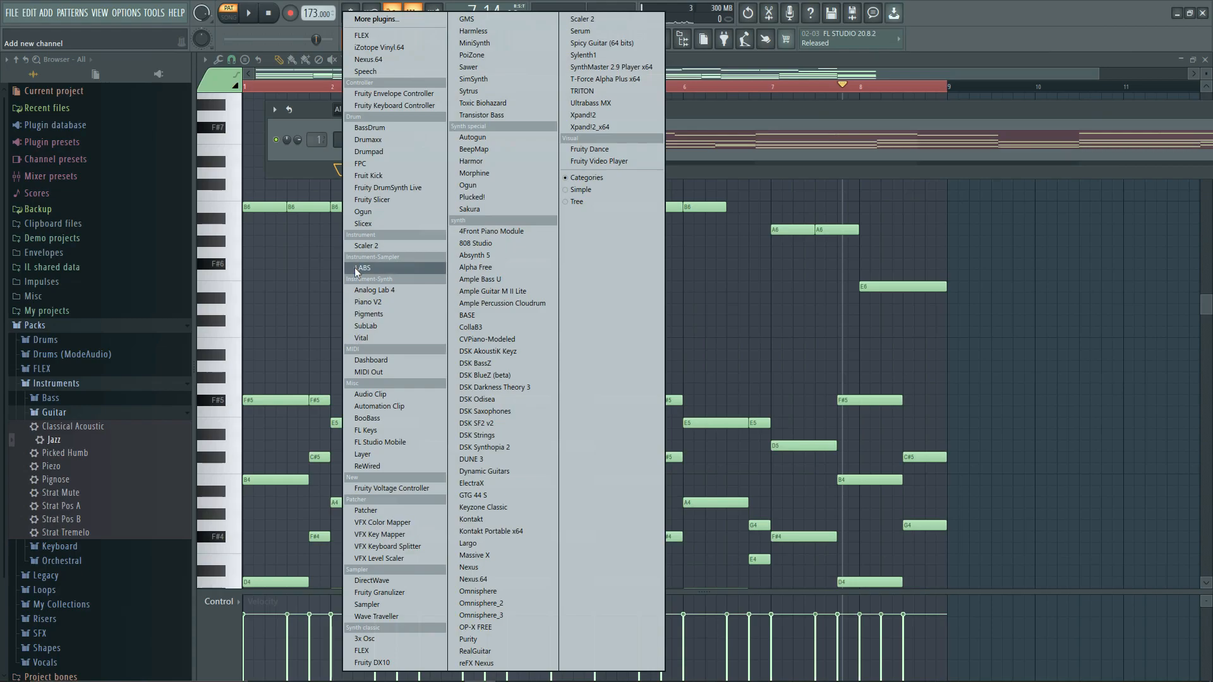
left_click(379, 314)
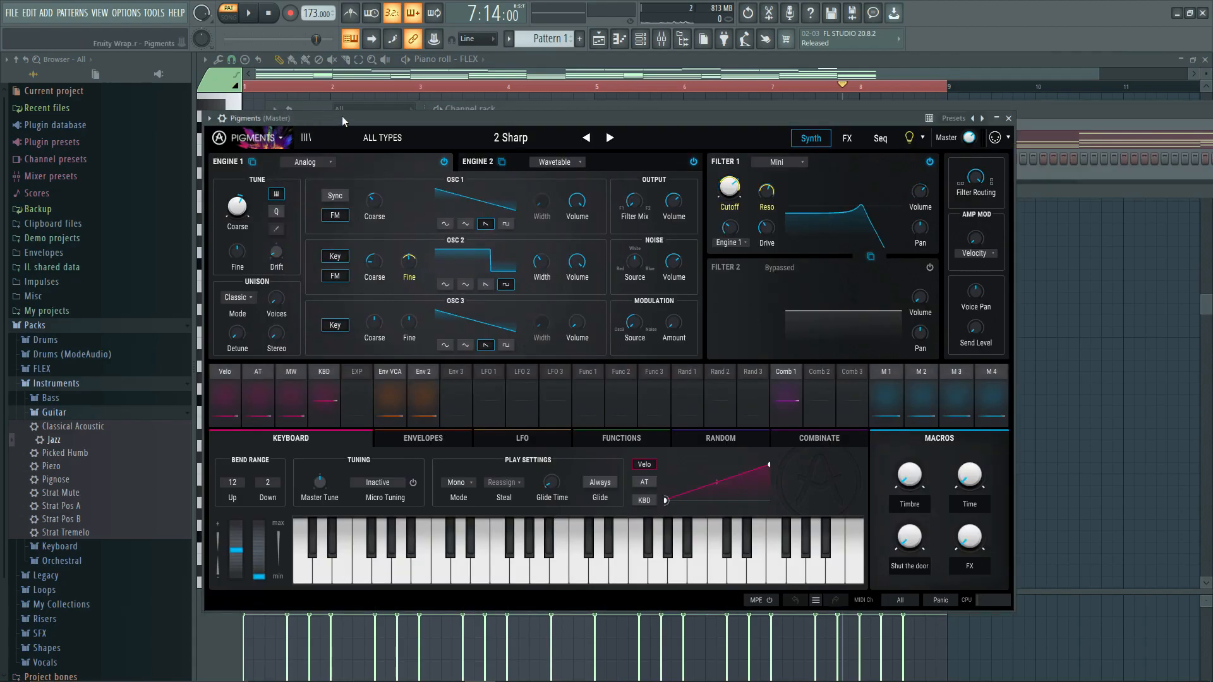
- Try the Da Funk Acoustic Bass preset in Pigments
left_click_drag(342, 115, 455, 124)
left_click(616, 147)
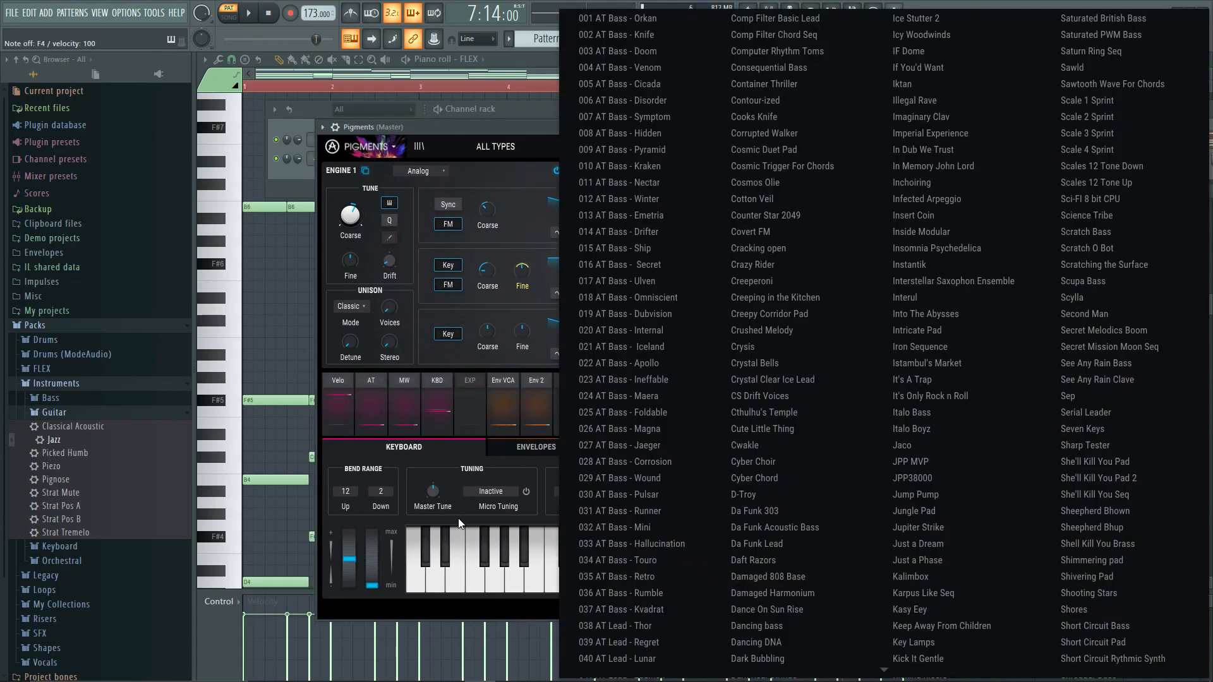
left_click(774, 527)
- Load the 069 AT Pluck - Realm preset in Pigments, audition it with a few notes, and close the plugin window
left_click(627, 152)
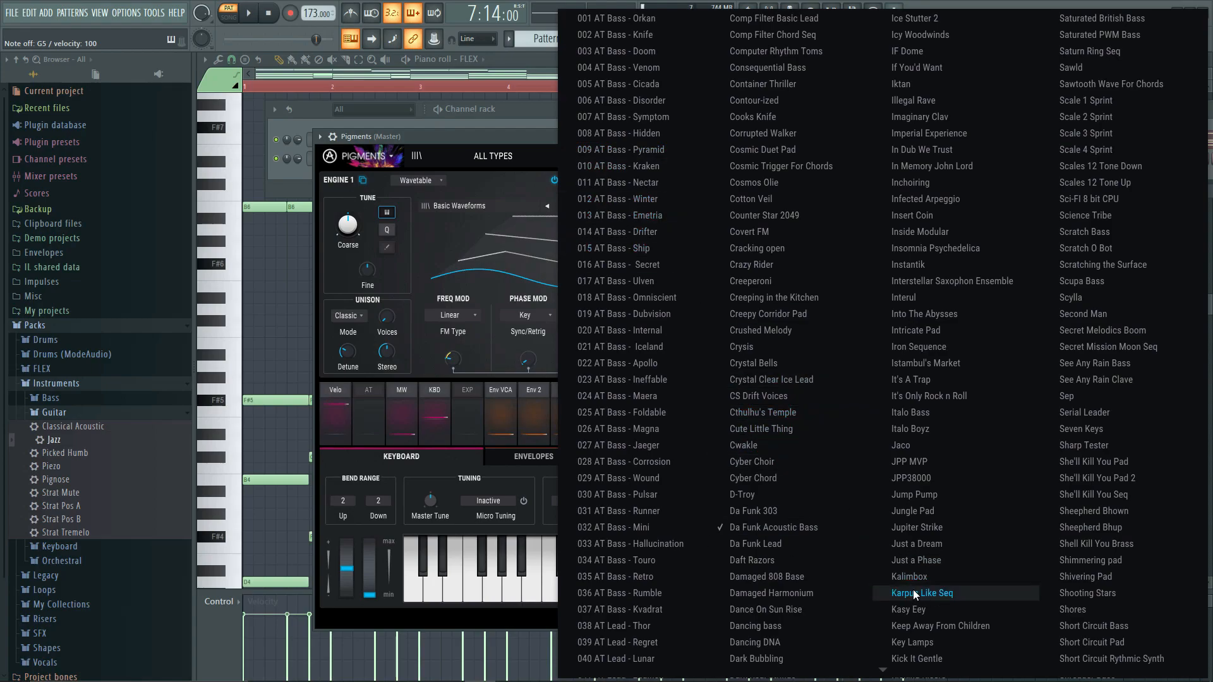
scroll(912, 589, "down", 3)
scroll(912, 589, "down", 3)
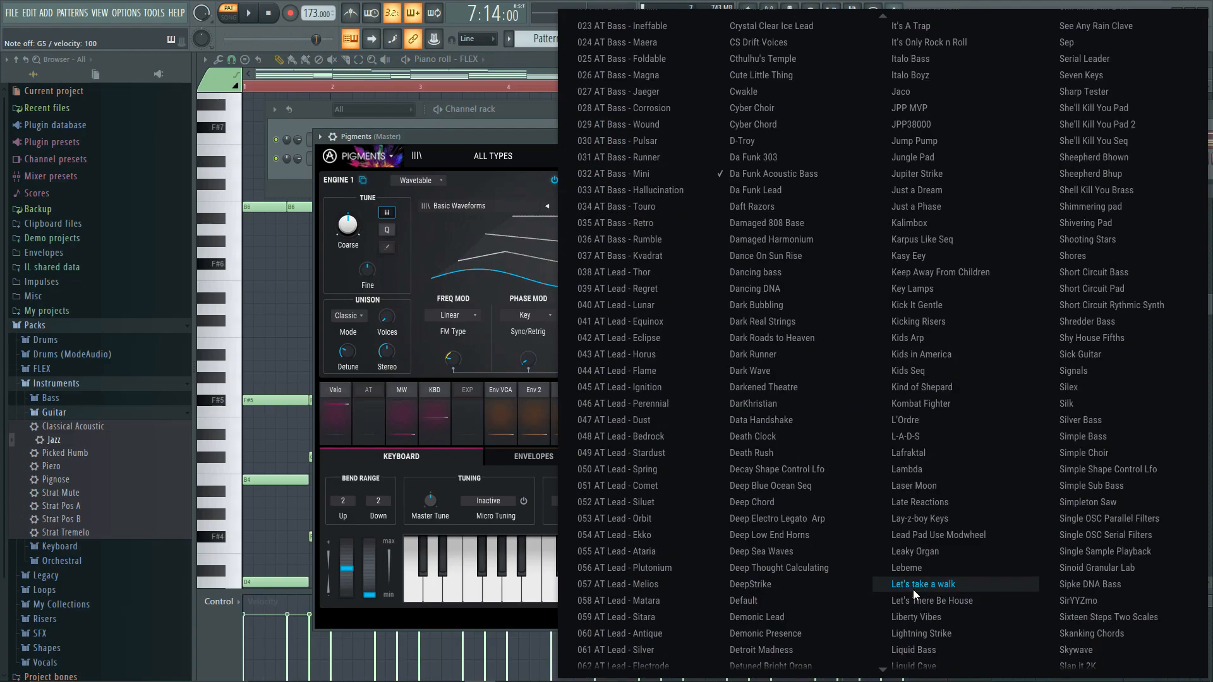
scroll(912, 589, "down", 6)
left_click(623, 575)
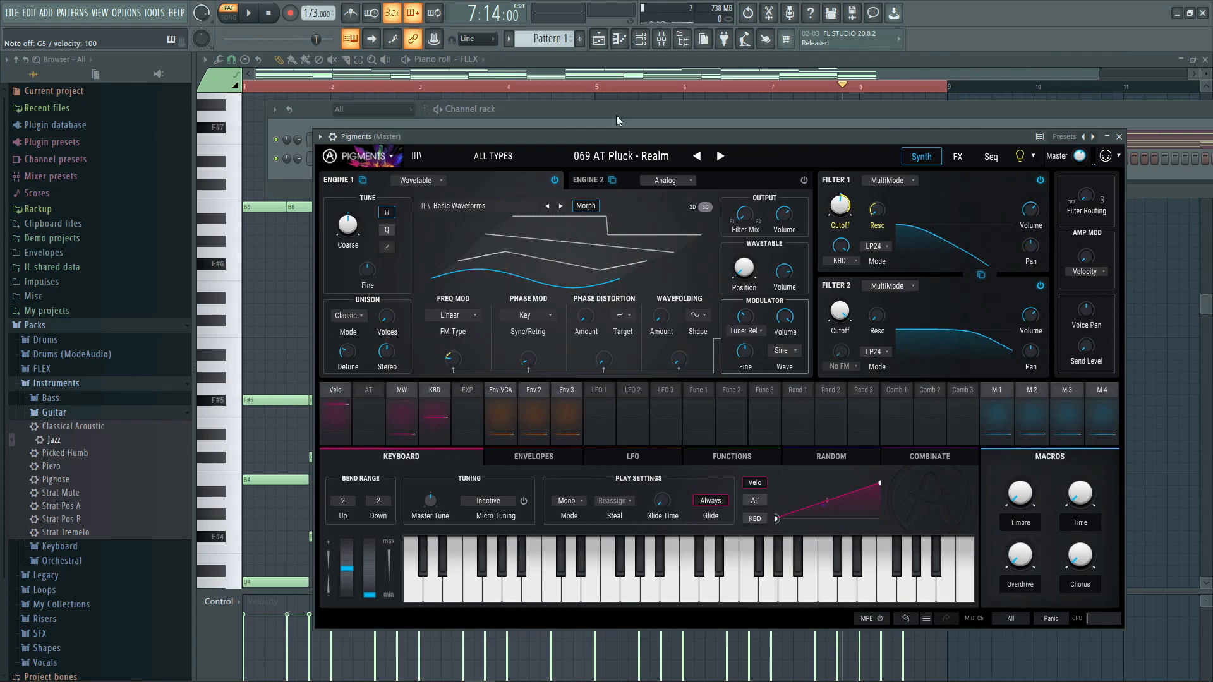
left_click_drag(484, 137, 484, 146)
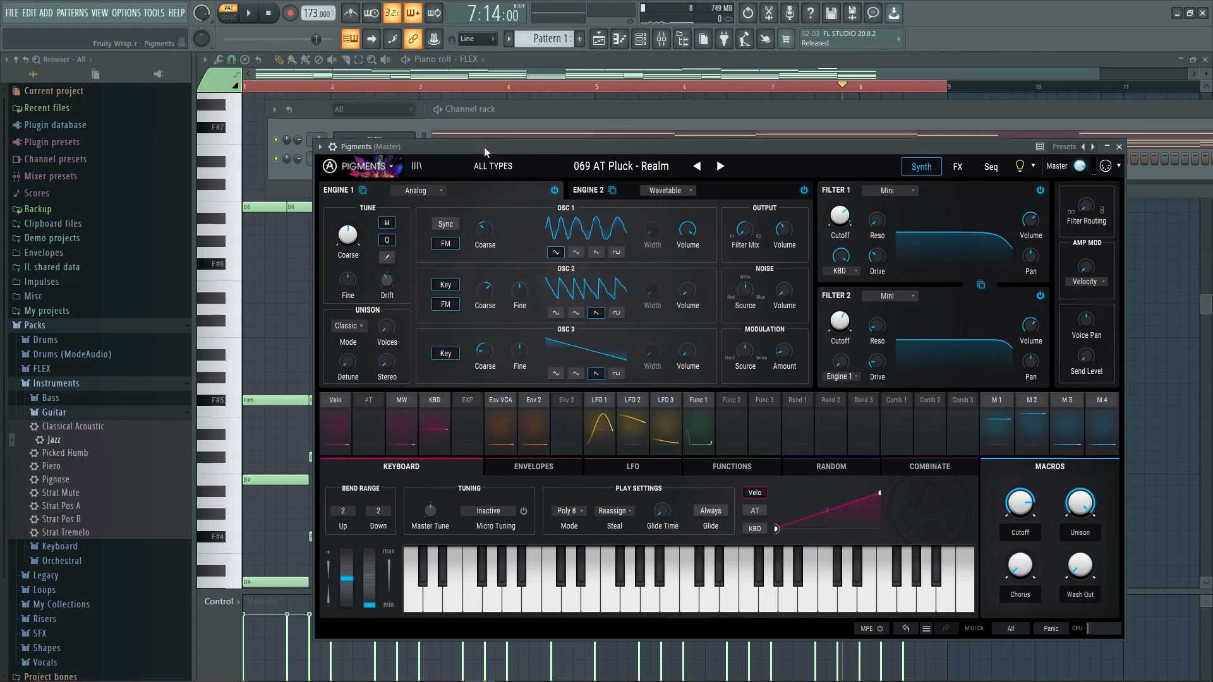
key("z")
key("c")
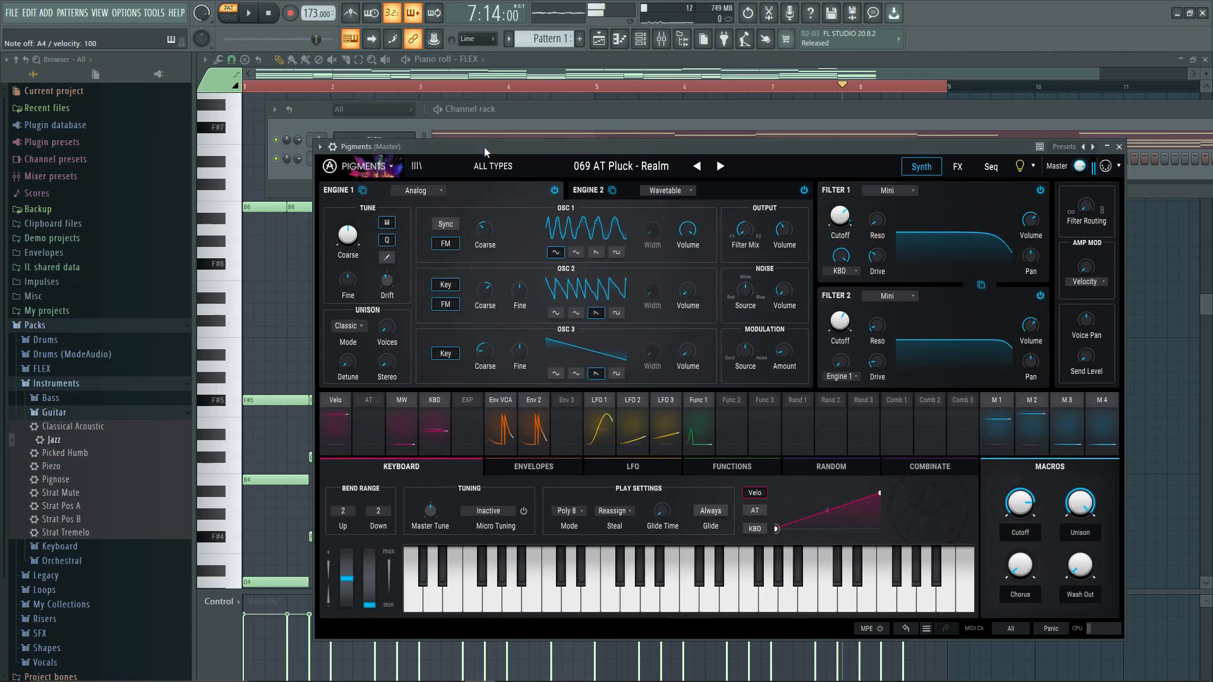
key("y")
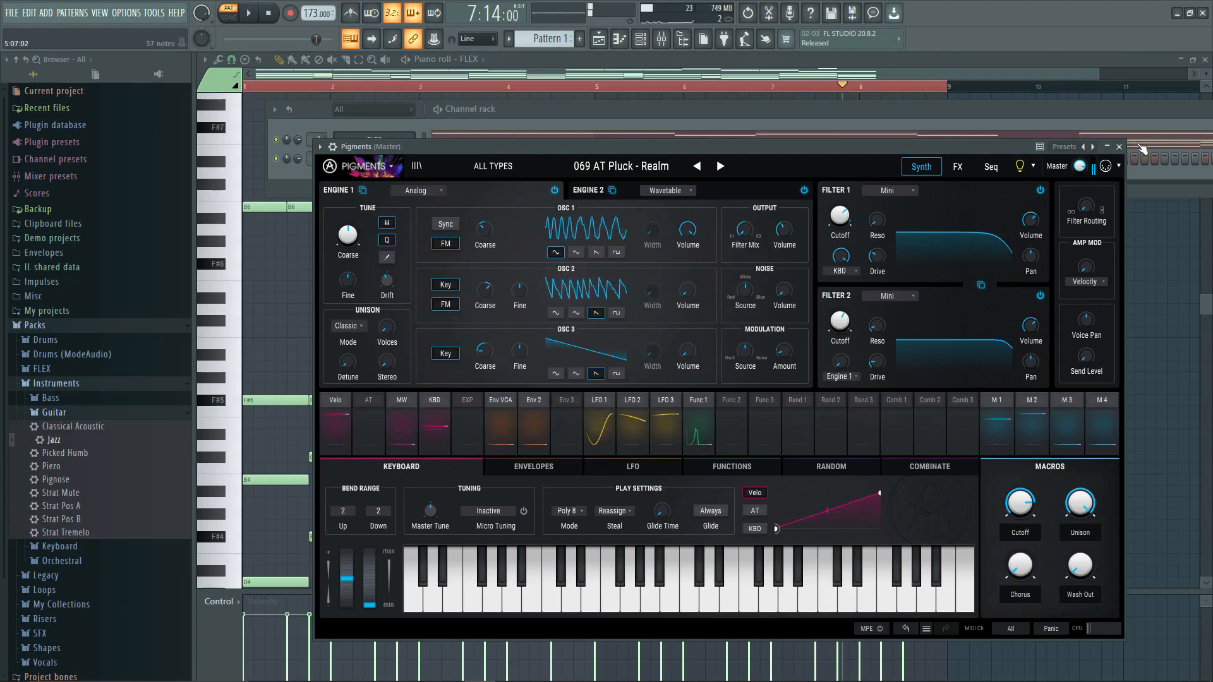
left_click(1119, 146)
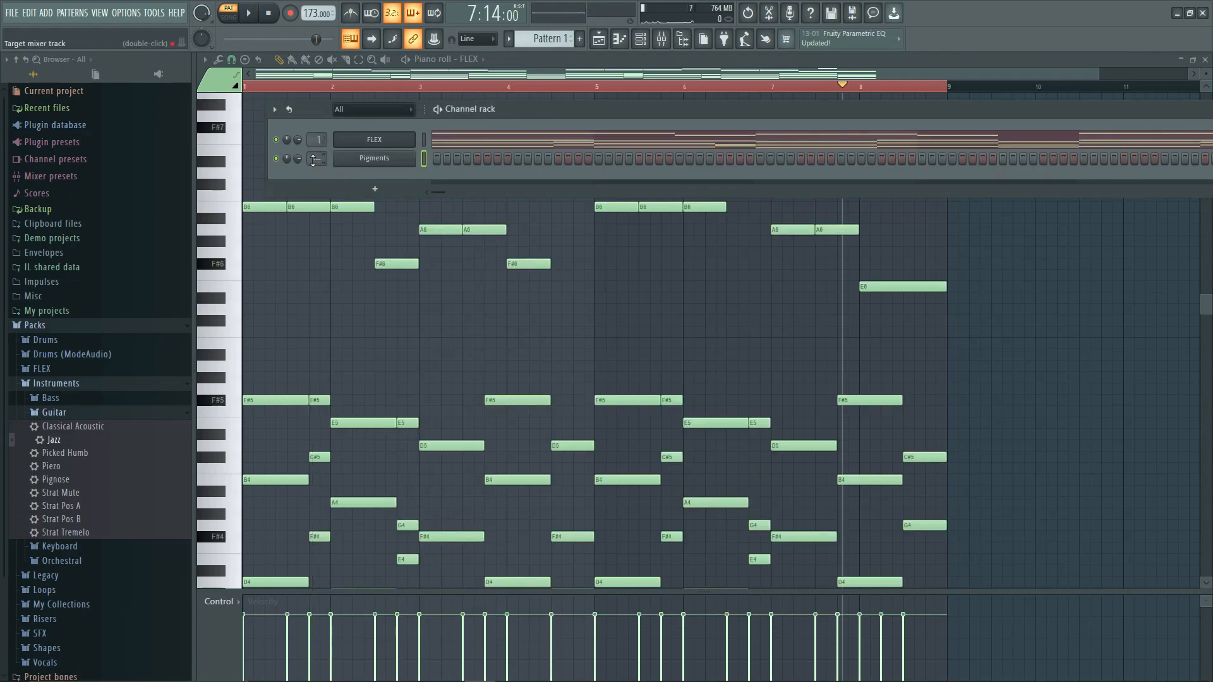
- In Pigments' piano roll, enter a bass line: three B3 notes from bars 1 and 5, three G3 from bars 3 and 7, one E3 ending bar 4
right_click(349, 159)
left_click(428, 162)
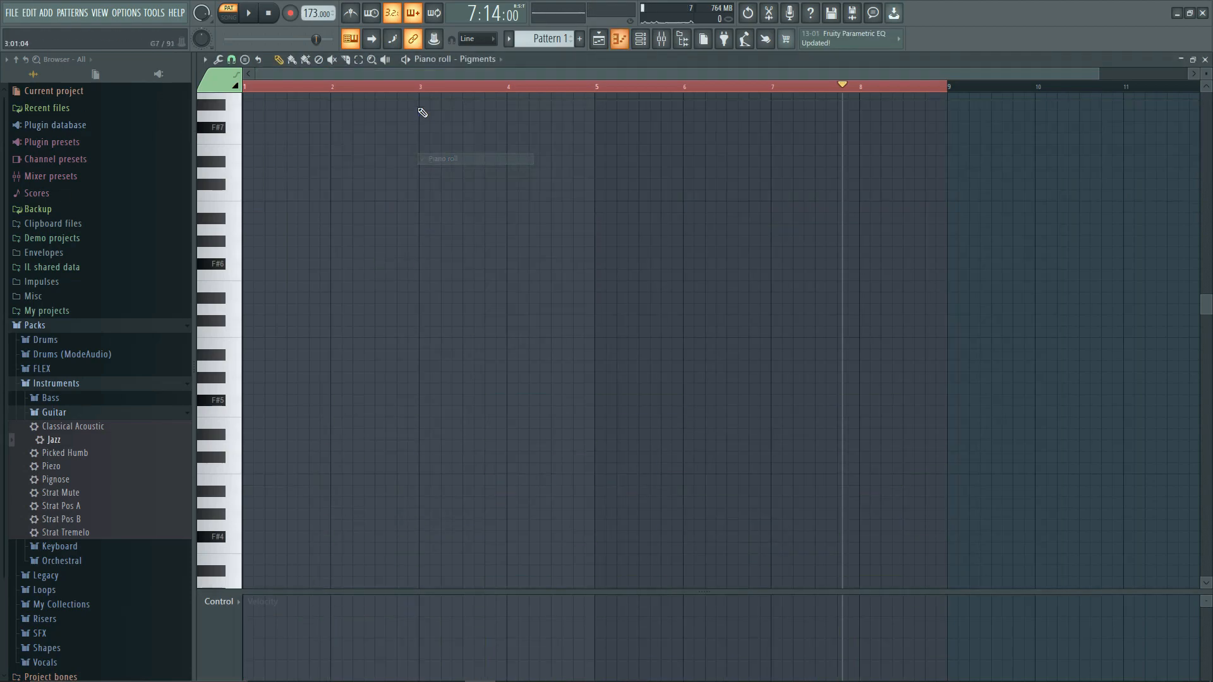
left_click(278, 94)
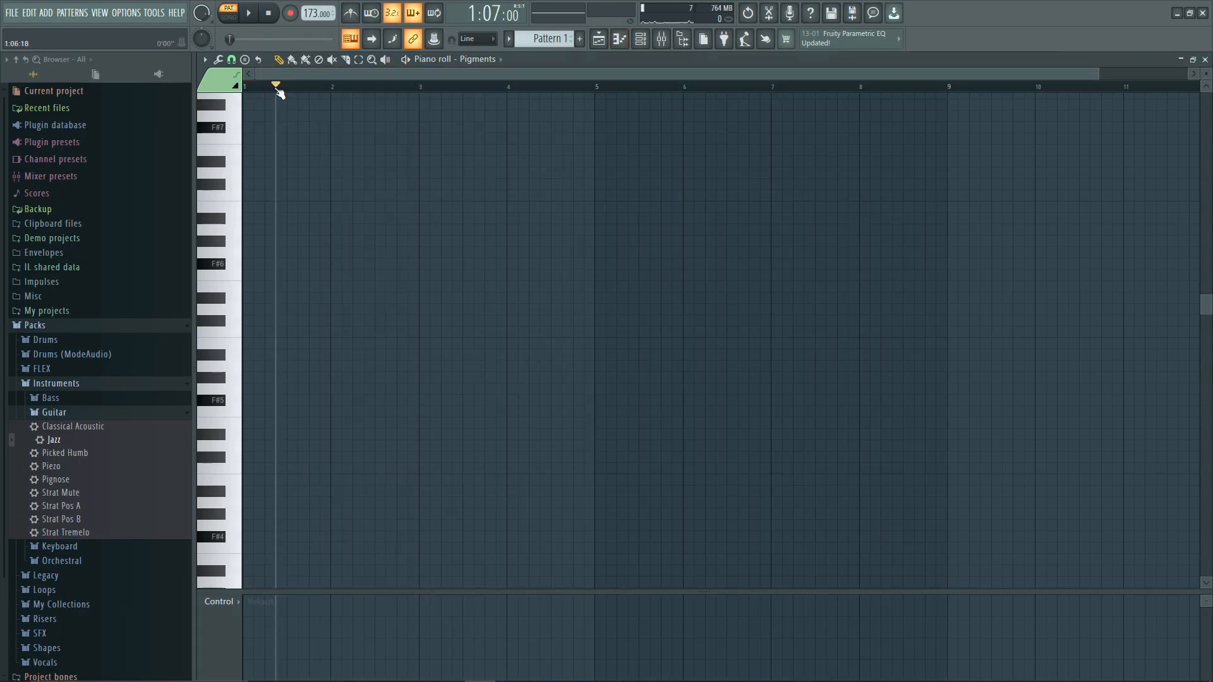
left_click(276, 353)
double_click(278, 353)
key("Return")
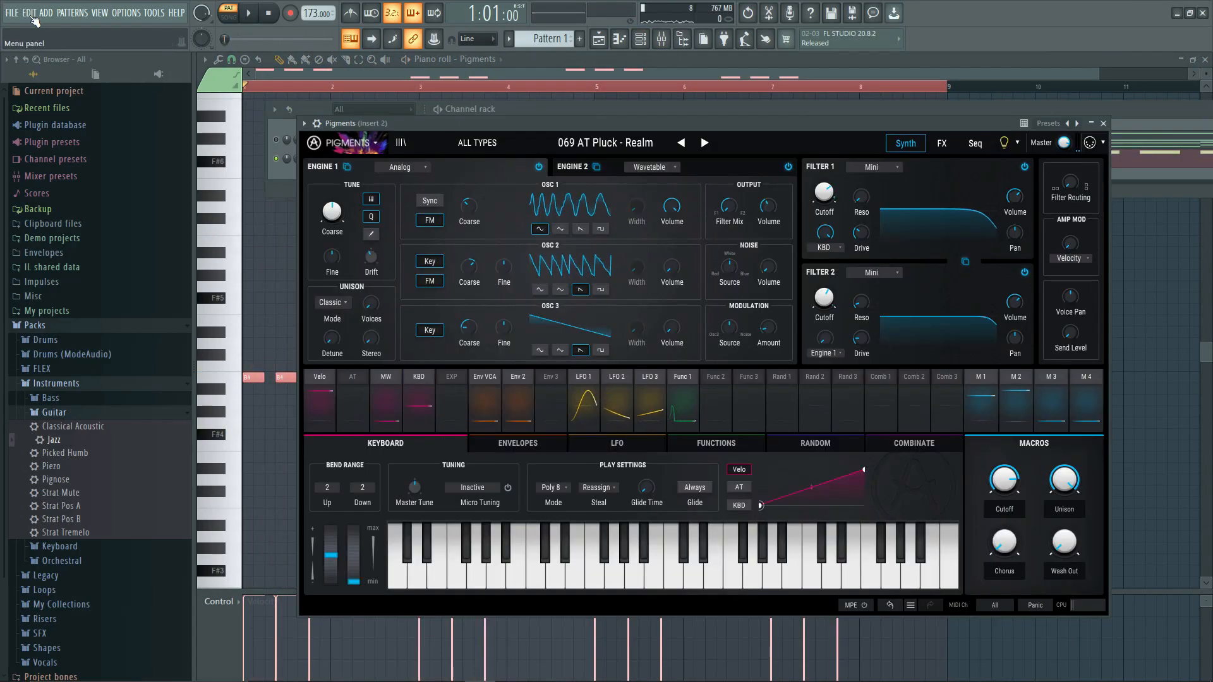
- Save the project under the file name "first tutorial vid"
left_click(11, 12)
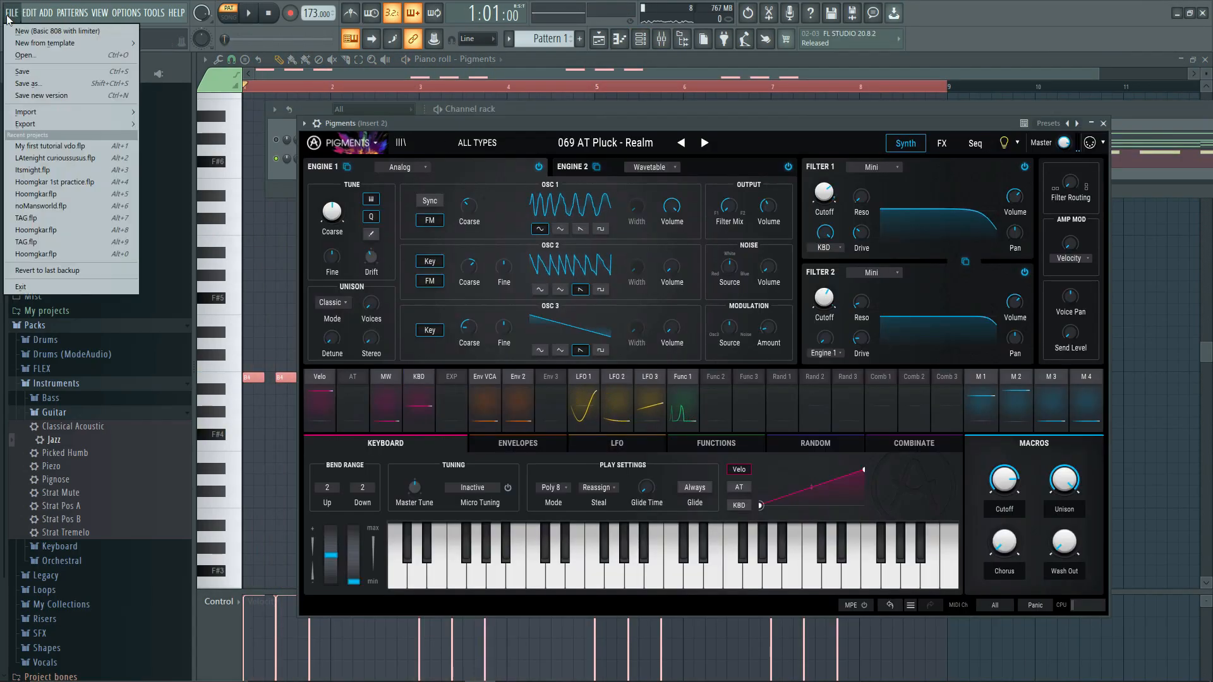
mouse_move(100, 13)
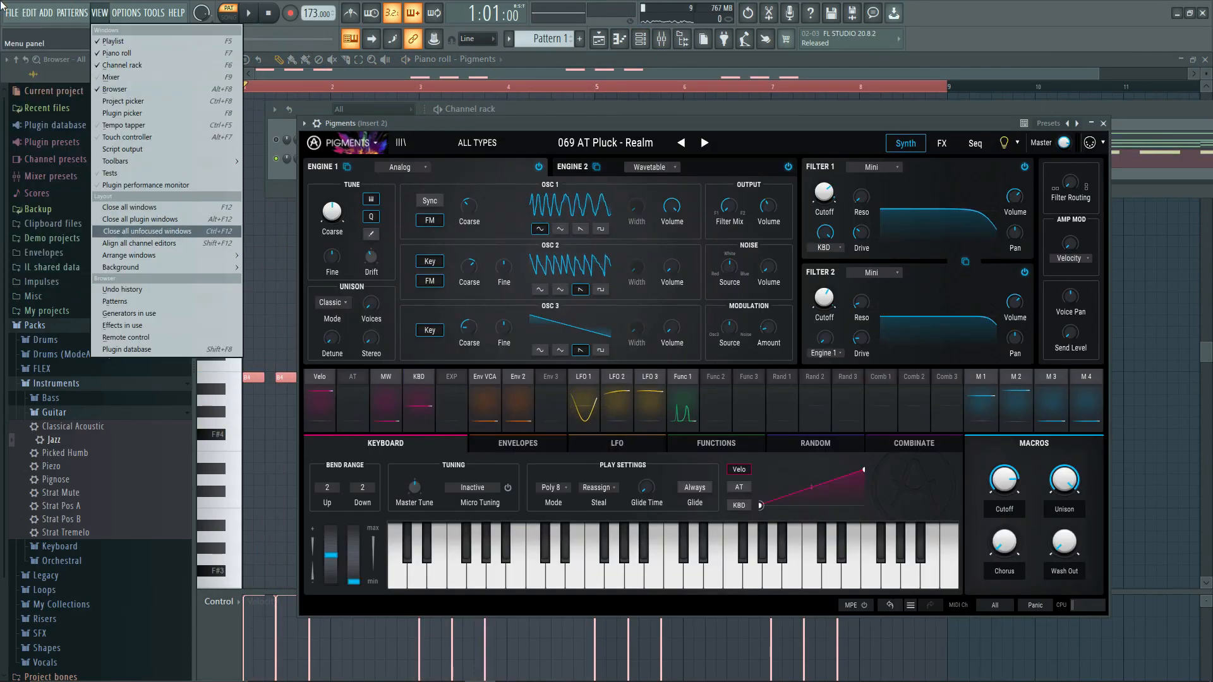
mouse_move(12, 13)
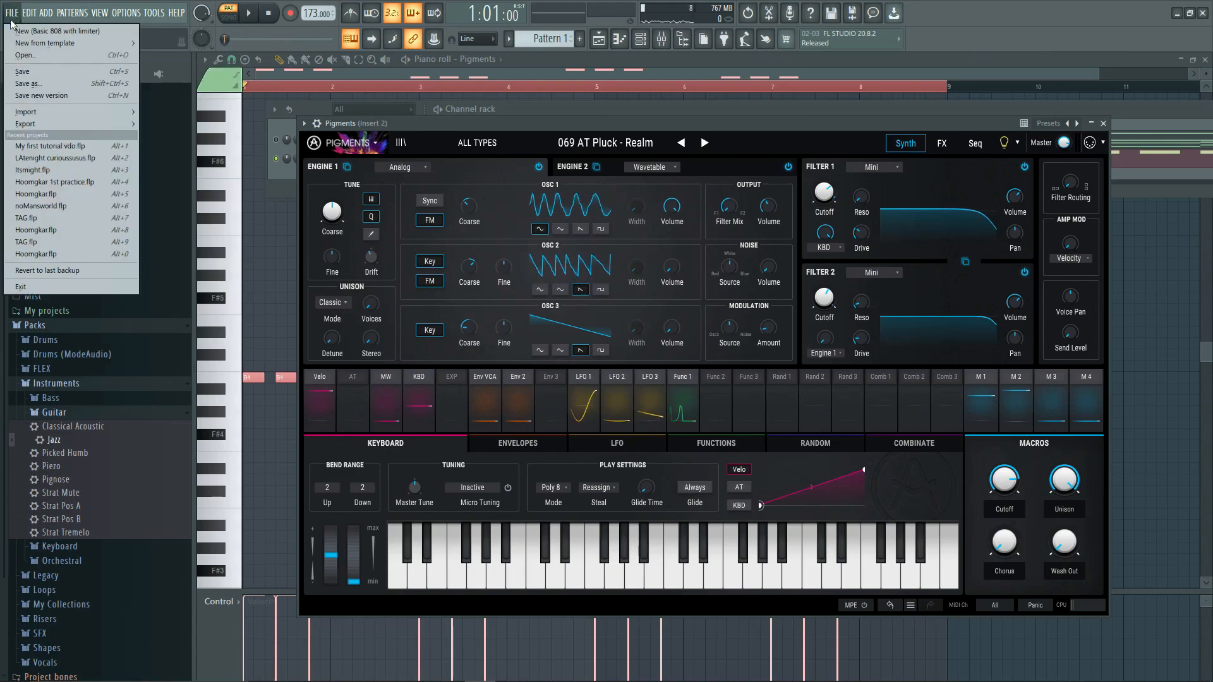
left_click(28, 84)
type("firs")
key("Return")
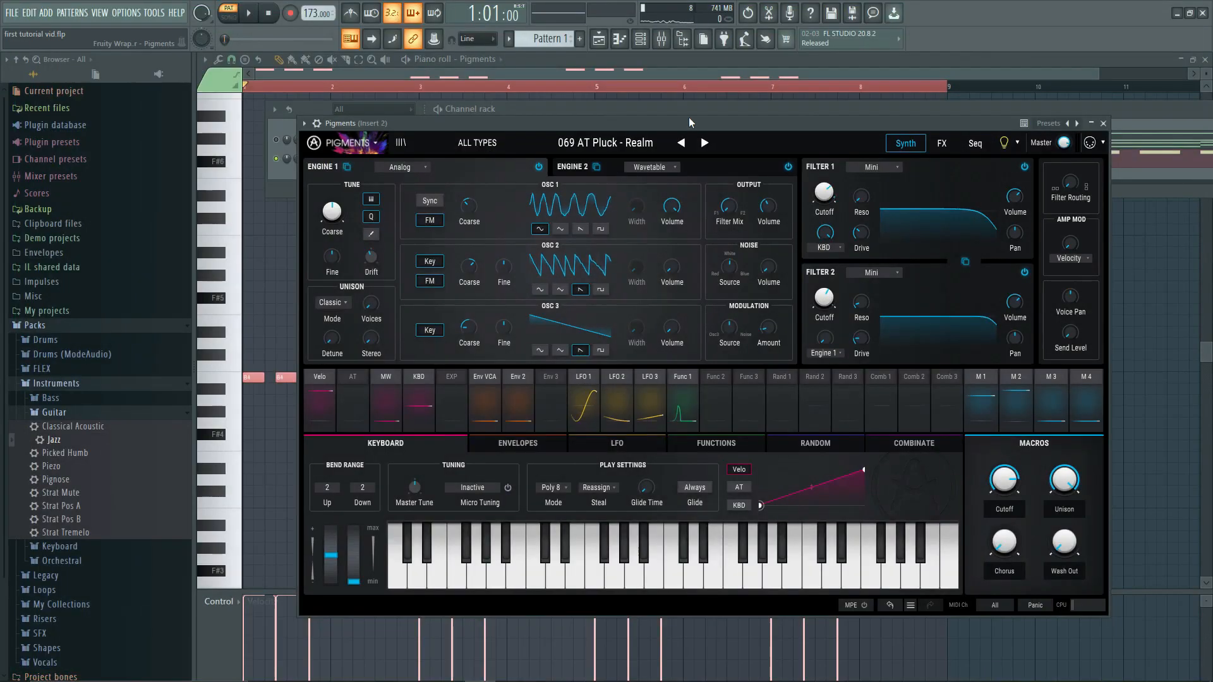
- Close the Pigments window, deselect the bass notes, and play back the Pigments bass line
left_click(1103, 123)
left_click(889, 400, "ctrl")
key("space")
left_click(661, 39)
key("space")
left_click(571, 466)
key("space")
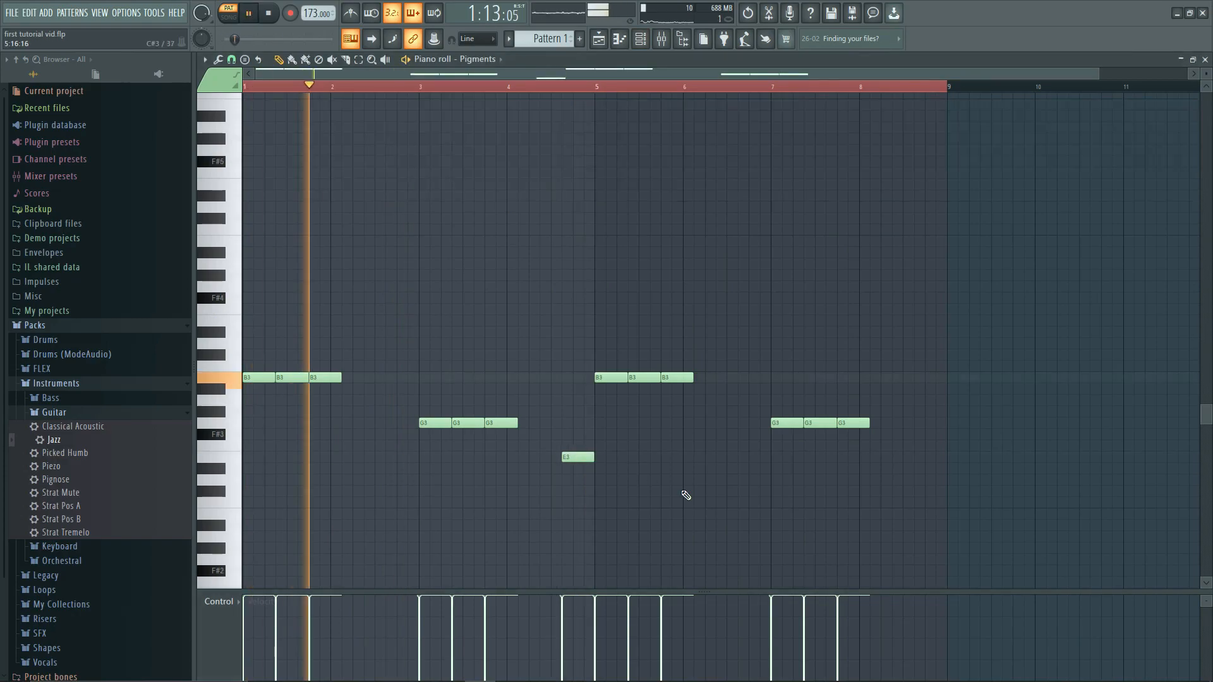
- Show the mixer and channel rack, and unmute the FLEX channel during playback
left_click(661, 39)
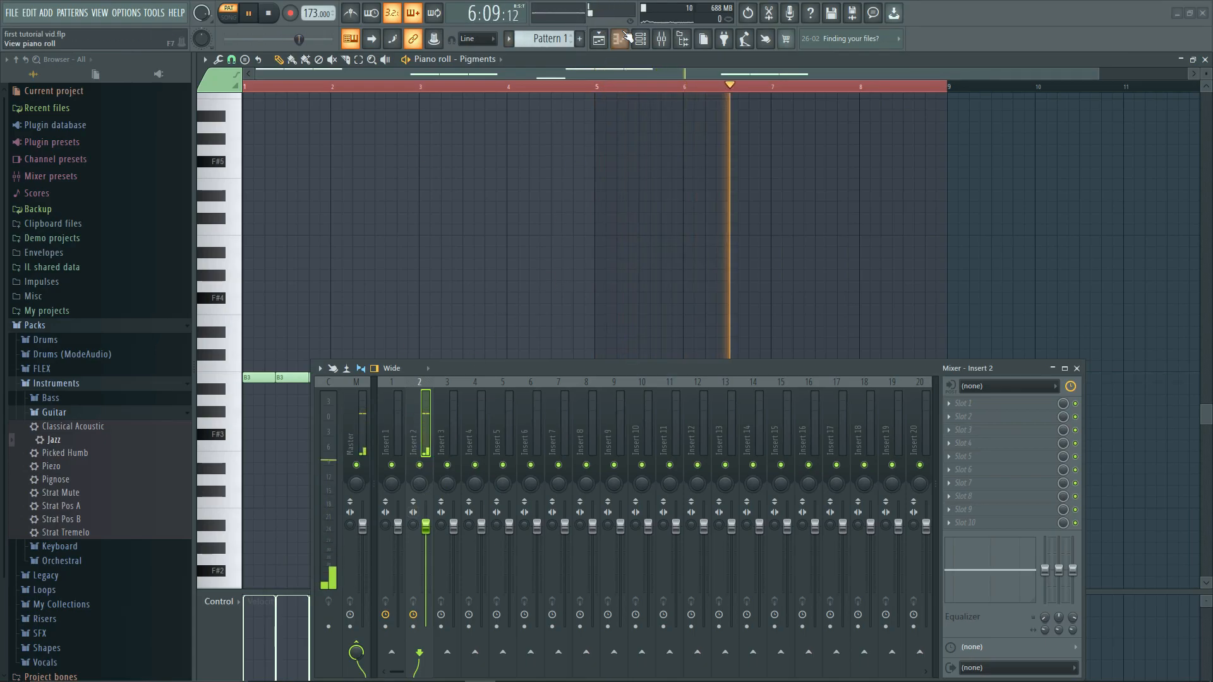
key("F6")
left_click(276, 140)
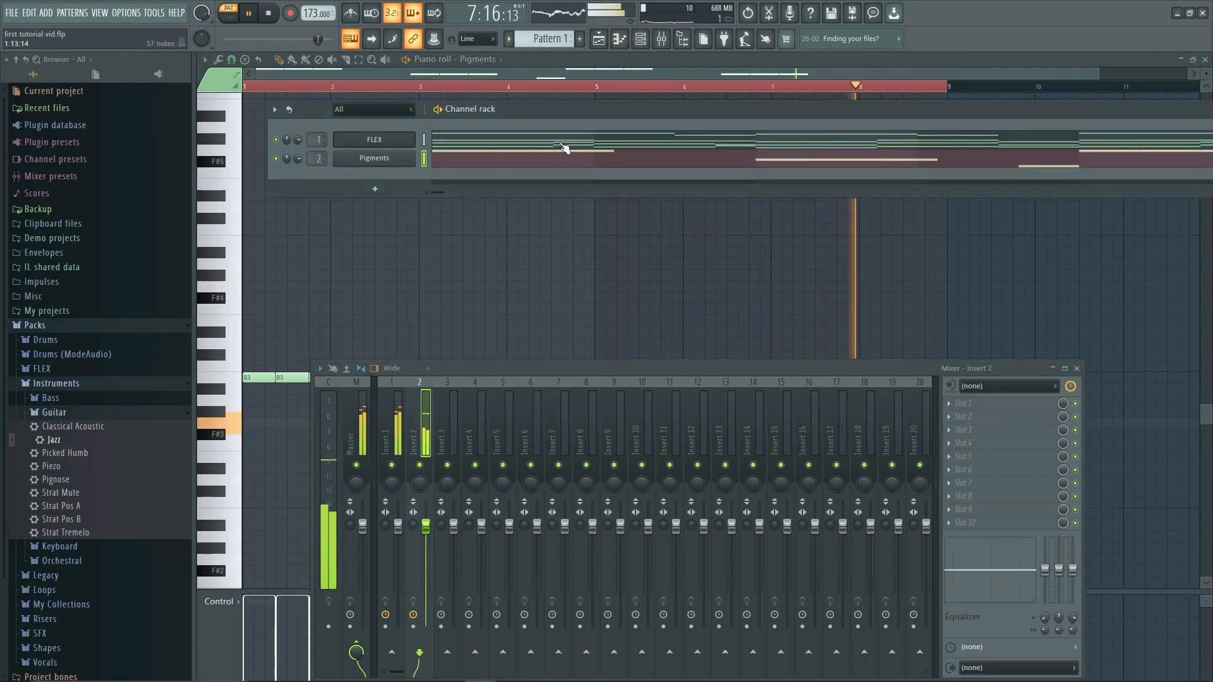
left_click_drag(590, 105, 590, 120)
- Lower the volume faders of Insert 1 and Insert 2, with Insert 1 set lower, and stop playback
left_click_drag(397, 524, 425, 538)
left_click(400, 550)
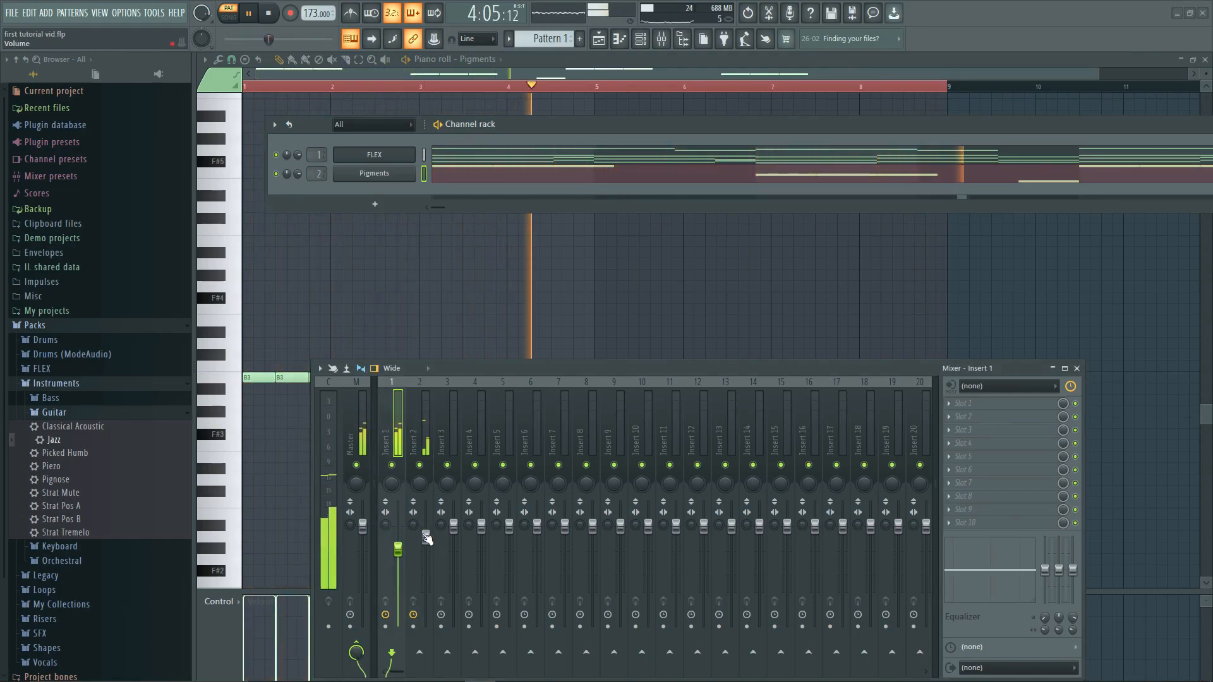
left_click(423, 540)
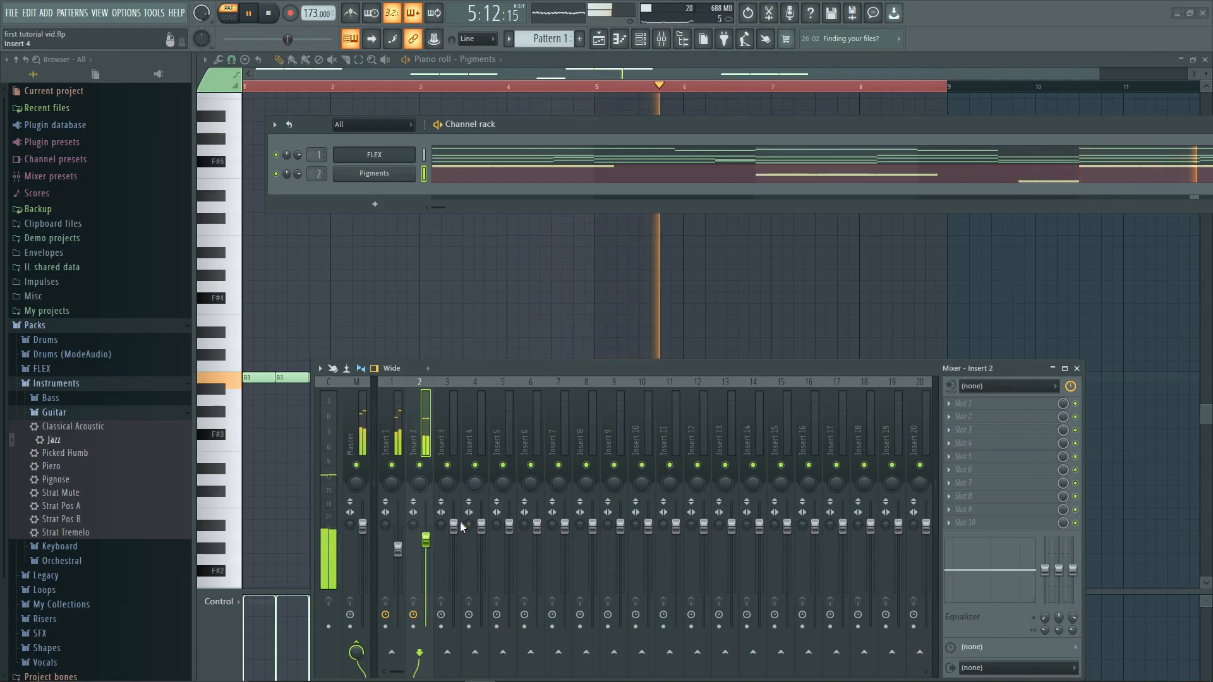
left_click(399, 549)
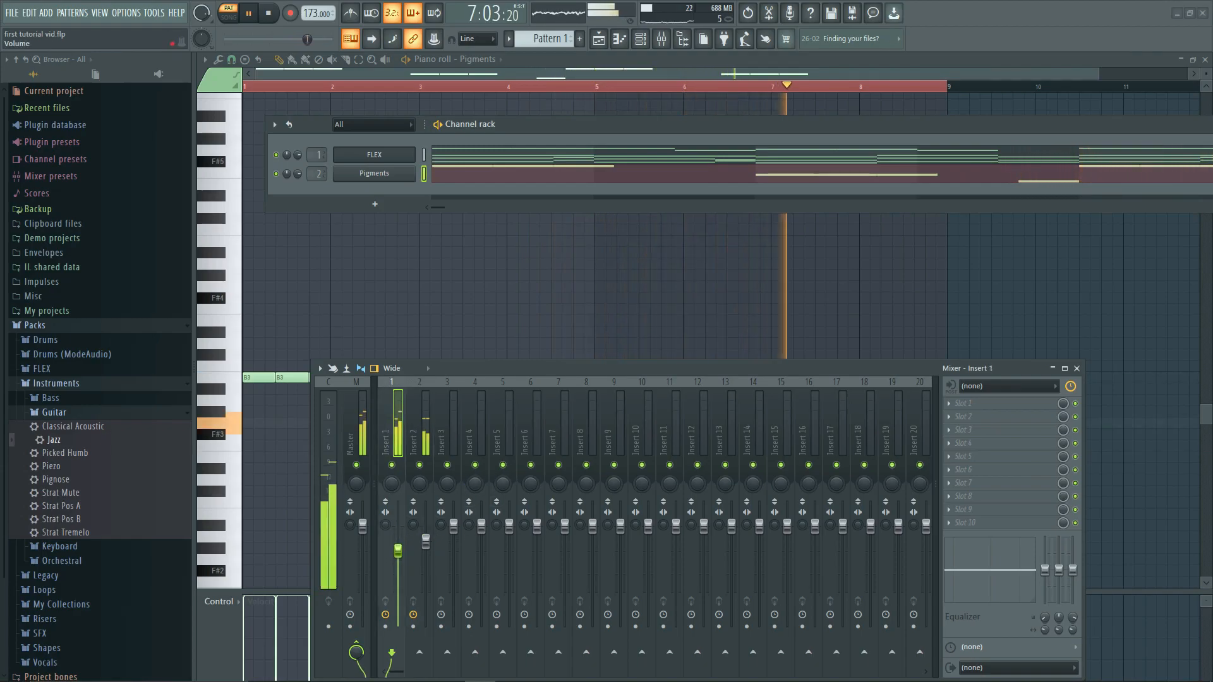
key("space")
left_click_drag(542, 374, 556, 323)
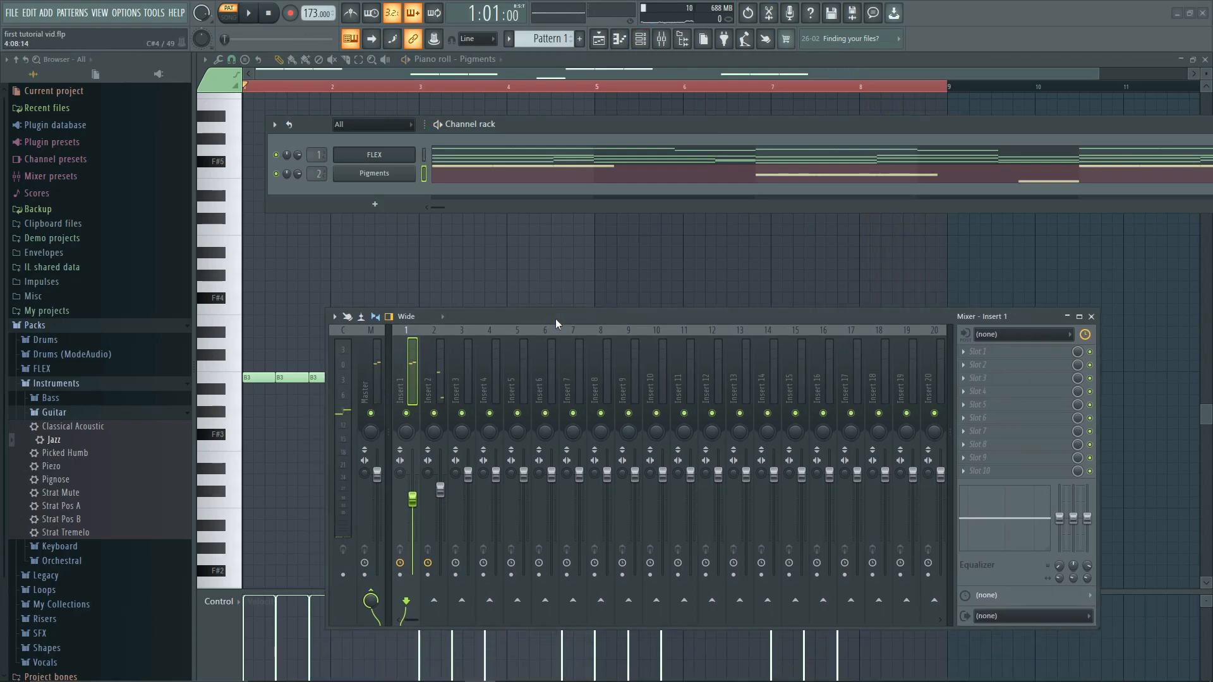
- Route the selected FLEX and Pigments channels to mixer tracks starting from Insert 1
left_click(408, 365)
left_click(436, 358)
left_click(414, 358)
left_click(429, 377)
left_click(402, 377)
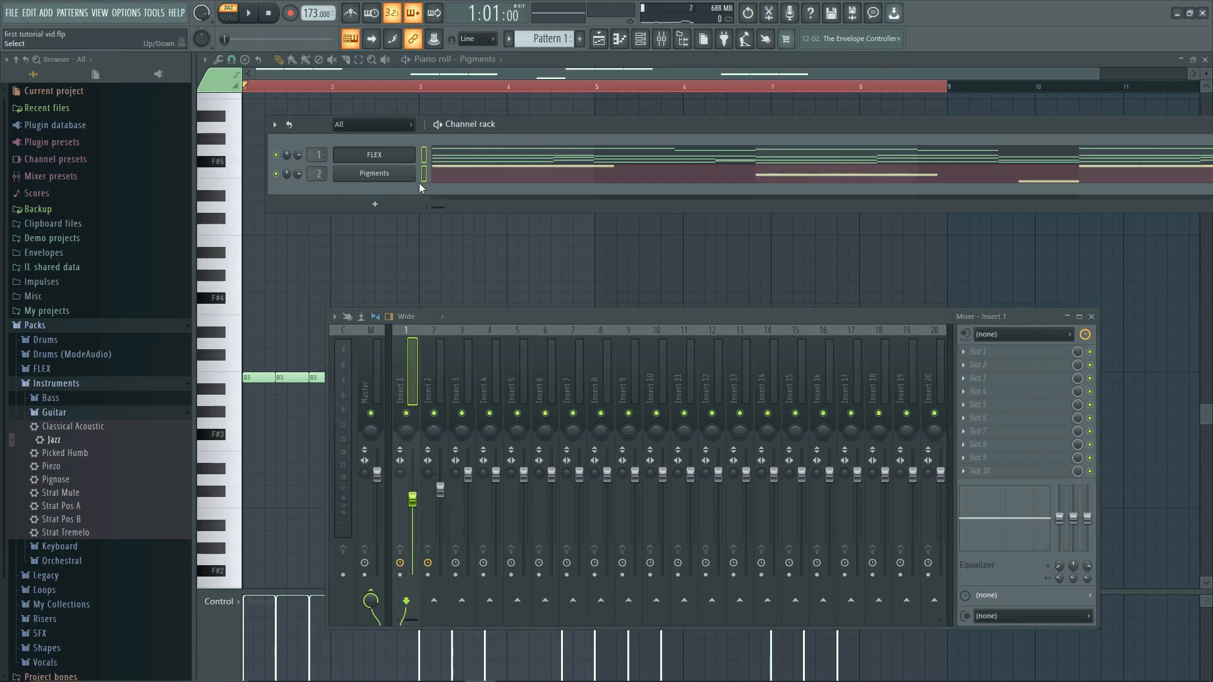
right_click(406, 372)
mouse_move(451, 465)
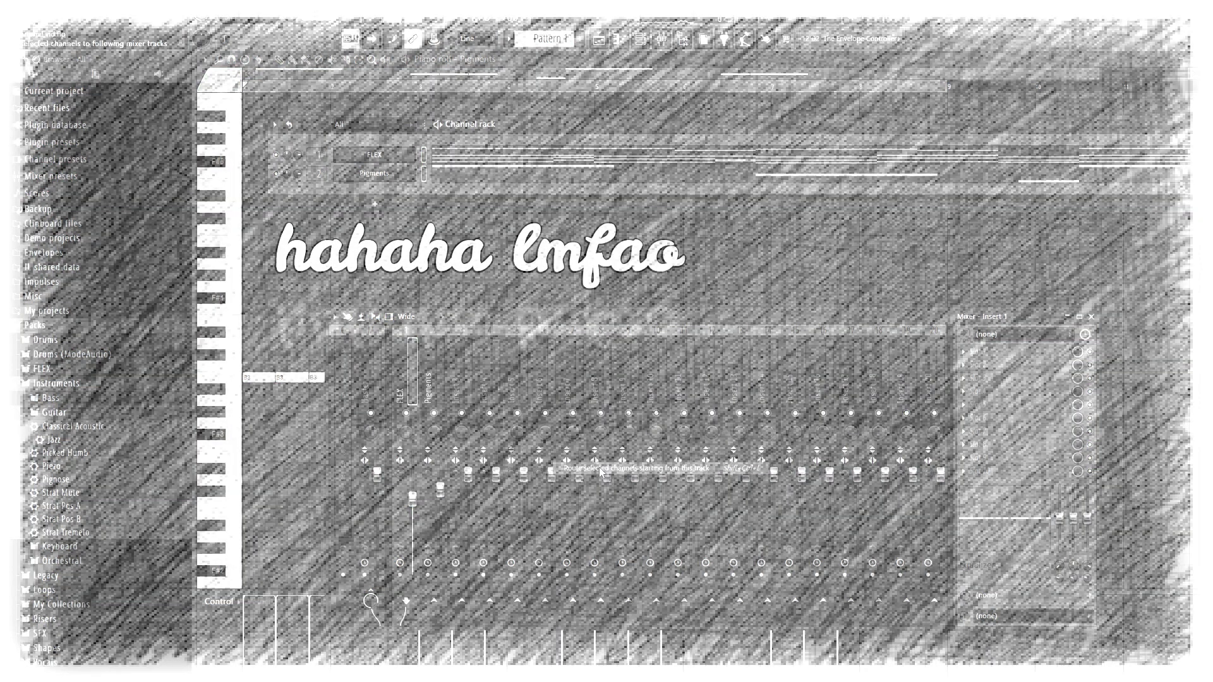
left_click(601, 470)
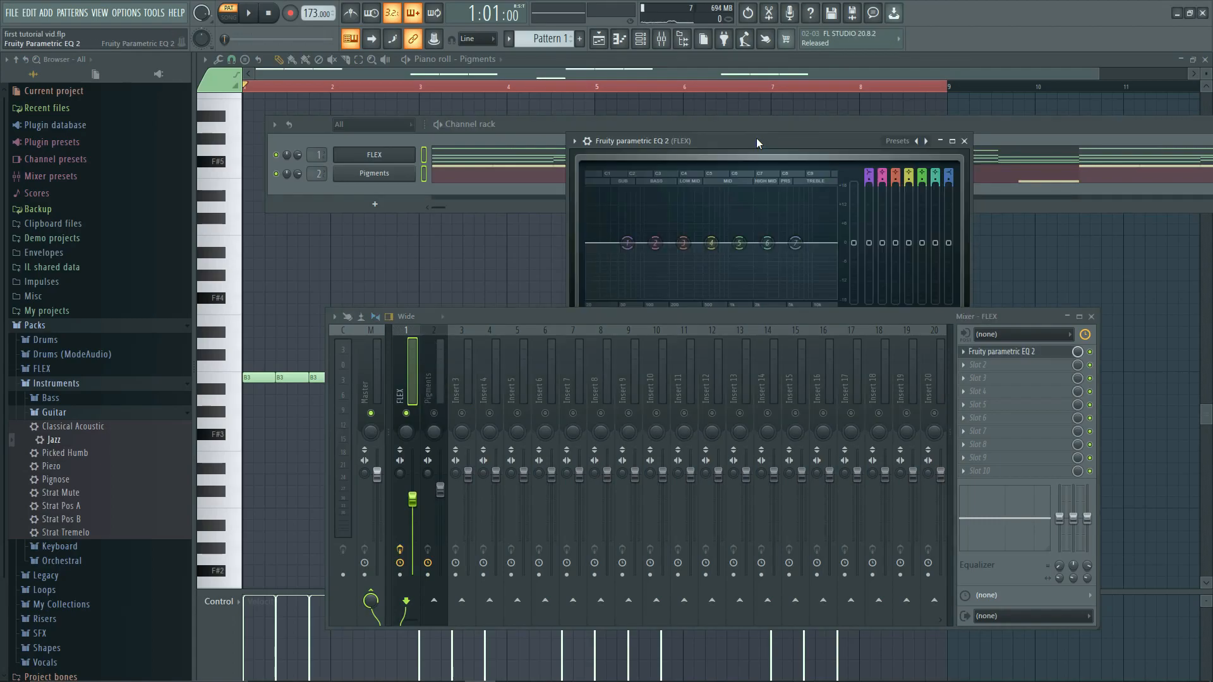
- During playback, apply the 30Hz + 18kHz cut preset to FLEX's Fruity Parametric EQ 2 and raise its band 1 high-pass frequency
key("space")
left_click_drag(692, 321, 688, 381)
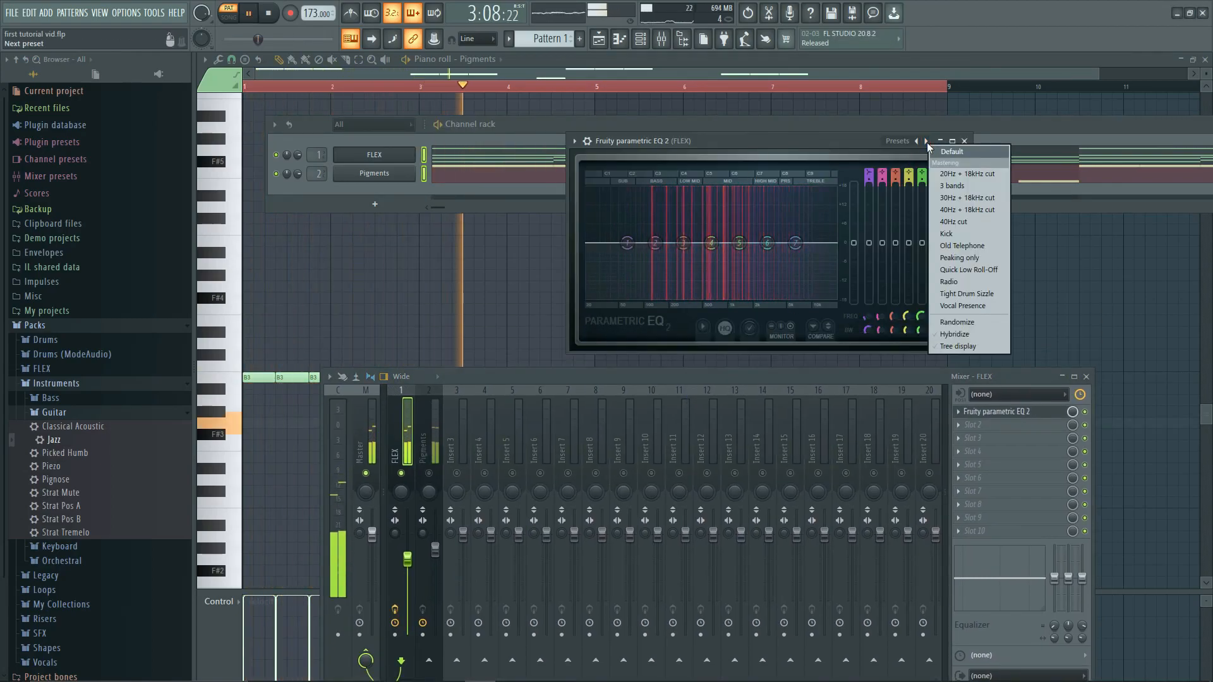
left_click(954, 198)
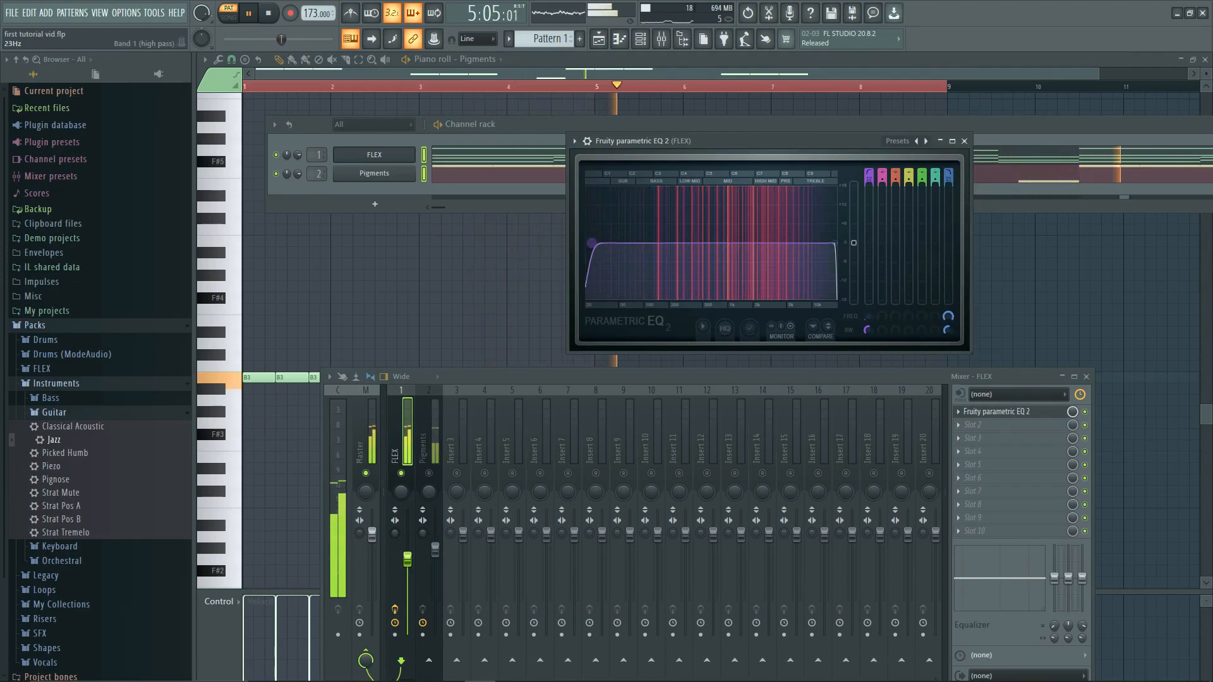
left_click_drag(619, 248, 638, 246)
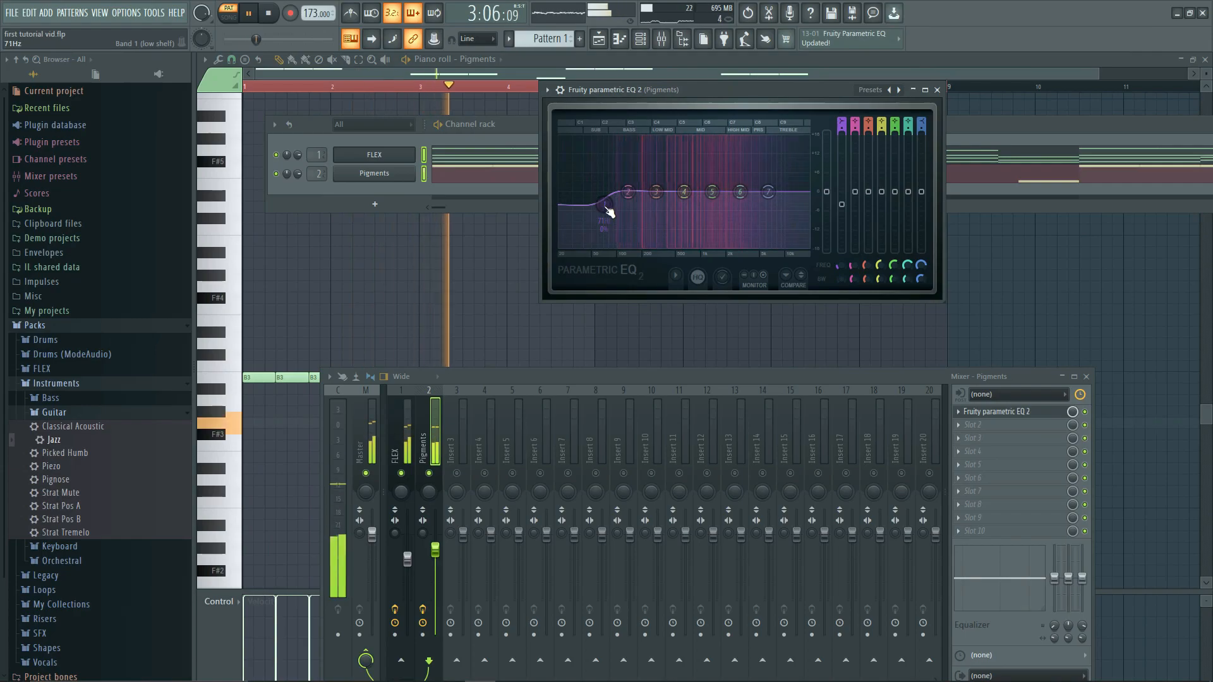
- Cut the Pigments equalizer's low end with band 1, dip band 6 slightly, and stop playback
mouse_move(740, 191)
left_mouse_down()
mouse_move(744, 180)
mouse_move(737, 197)
left_mouse_up()
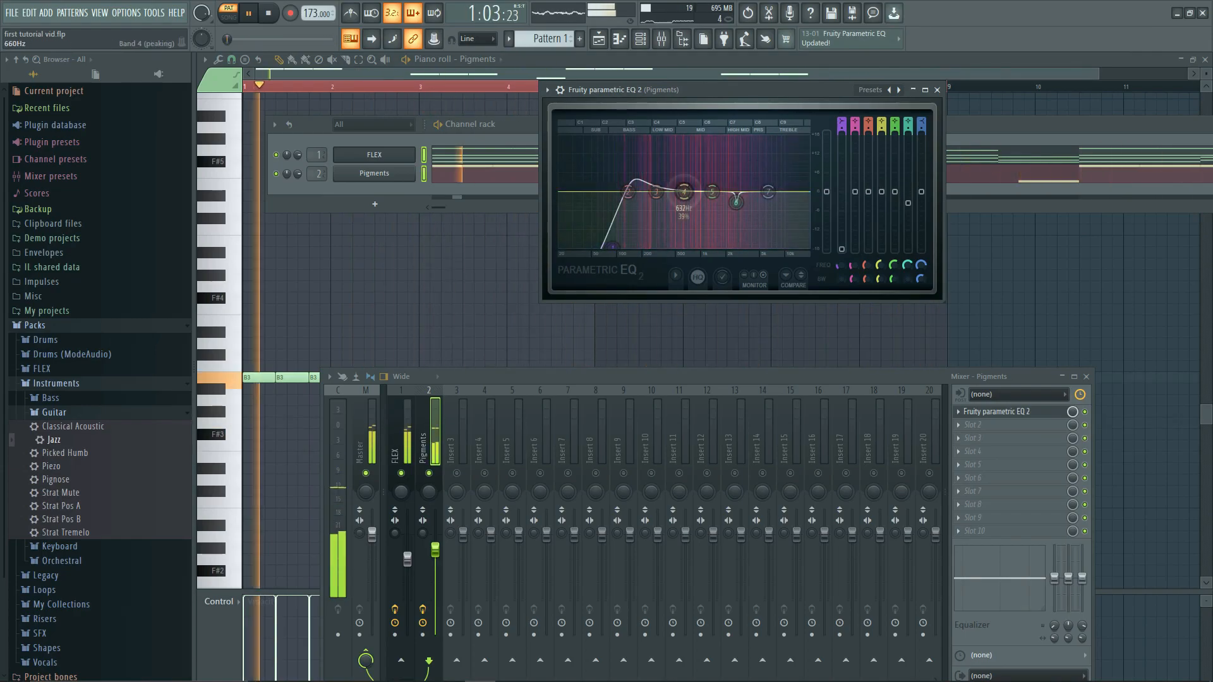
left_click(937, 89)
key("space")
- Add a Nexus 64 channel and load its AR After Midnight 2 preset
left_click_drag(526, 124, 500, 136)
left_click(367, 202)
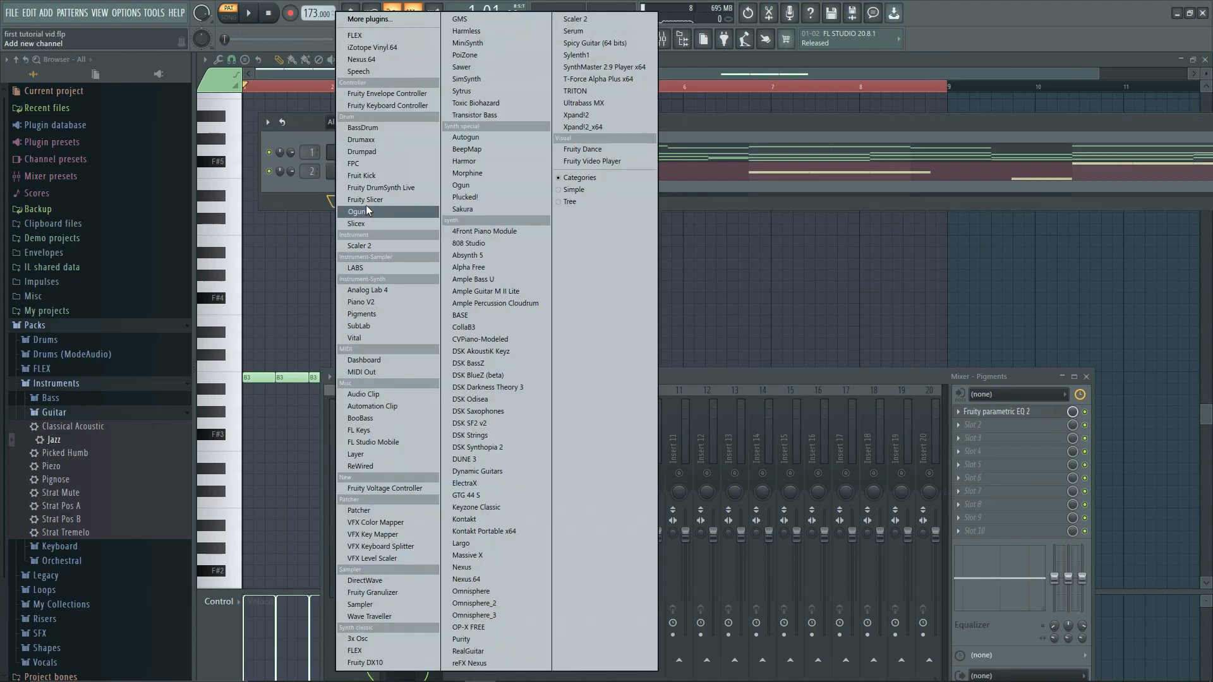
left_click(378, 60)
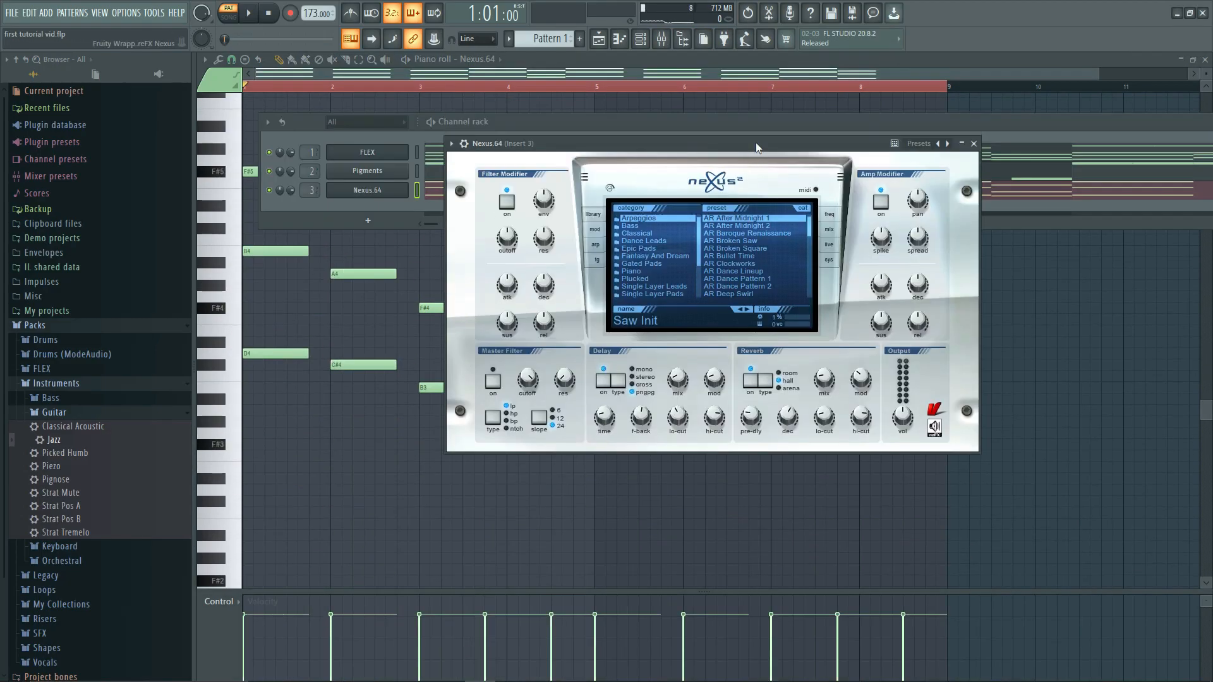
left_click_drag(757, 145, 799, 153)
key("space")
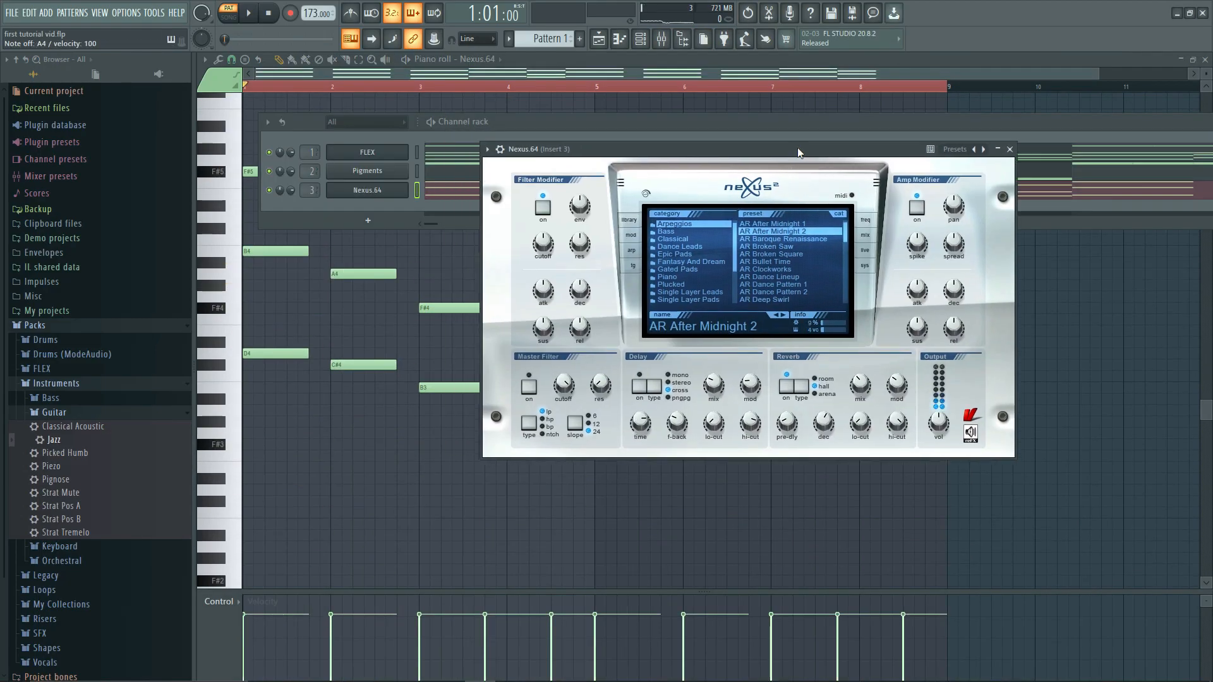
key("space")
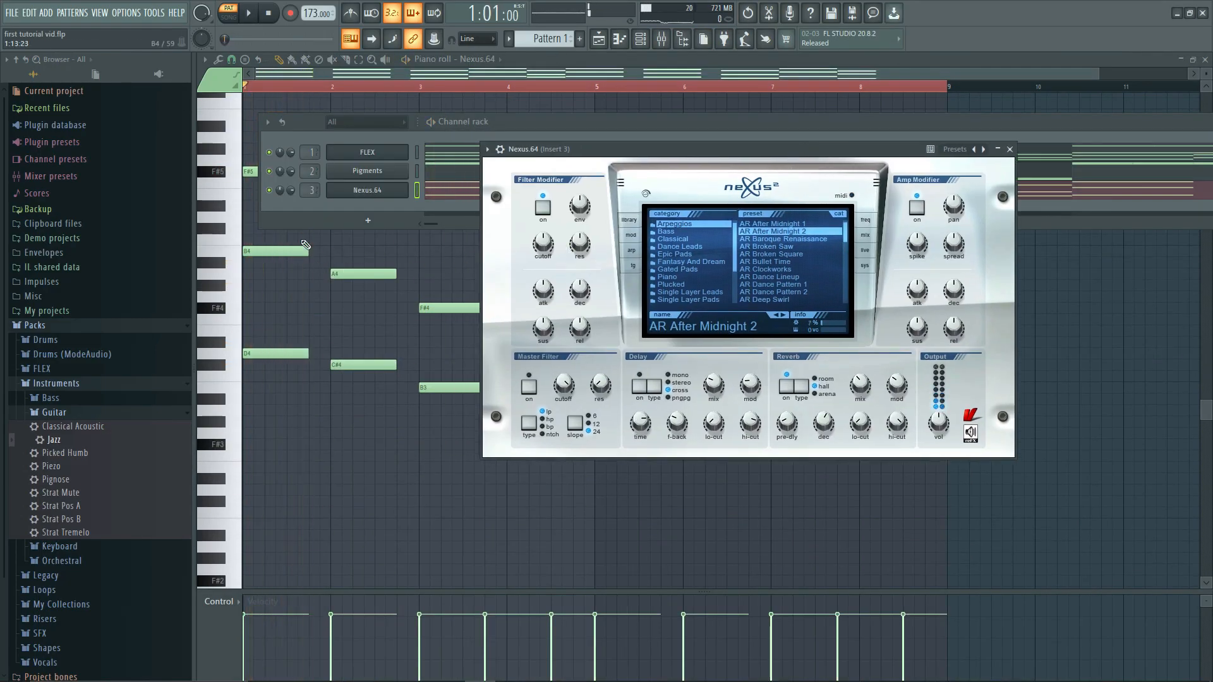
- Solo the Nexus 64 channel and play the pattern to hear it alone
right_click(273, 192)
left_click(316, 198)
key("space")
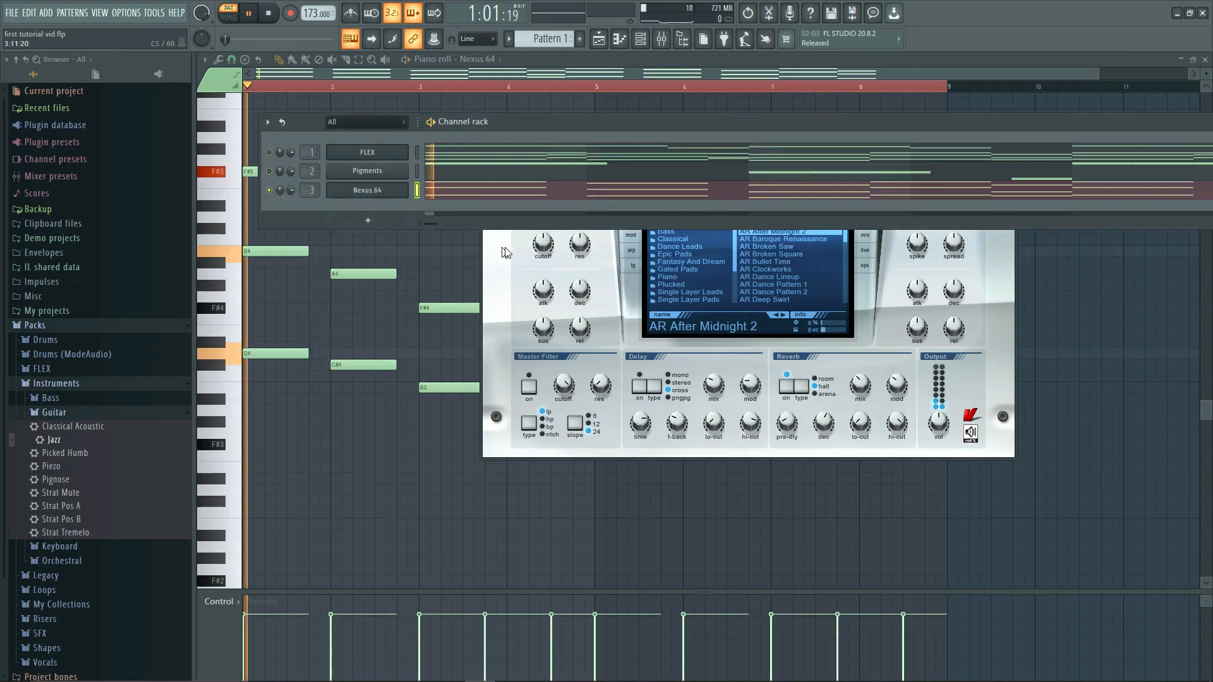
left_click_drag(656, 125, 657, 240)
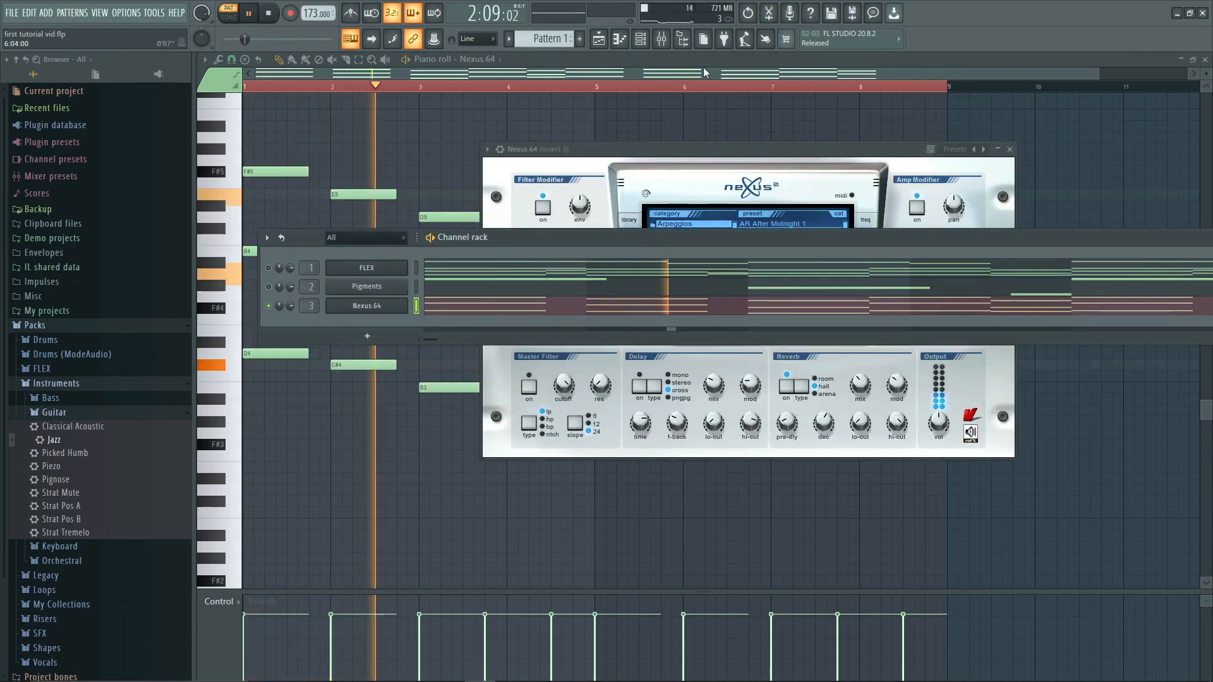
- Stop playback, show the mixer, and unmute all of its tracks
key("F9")
key("space")
left_click_drag(555, 378, 547, 254)
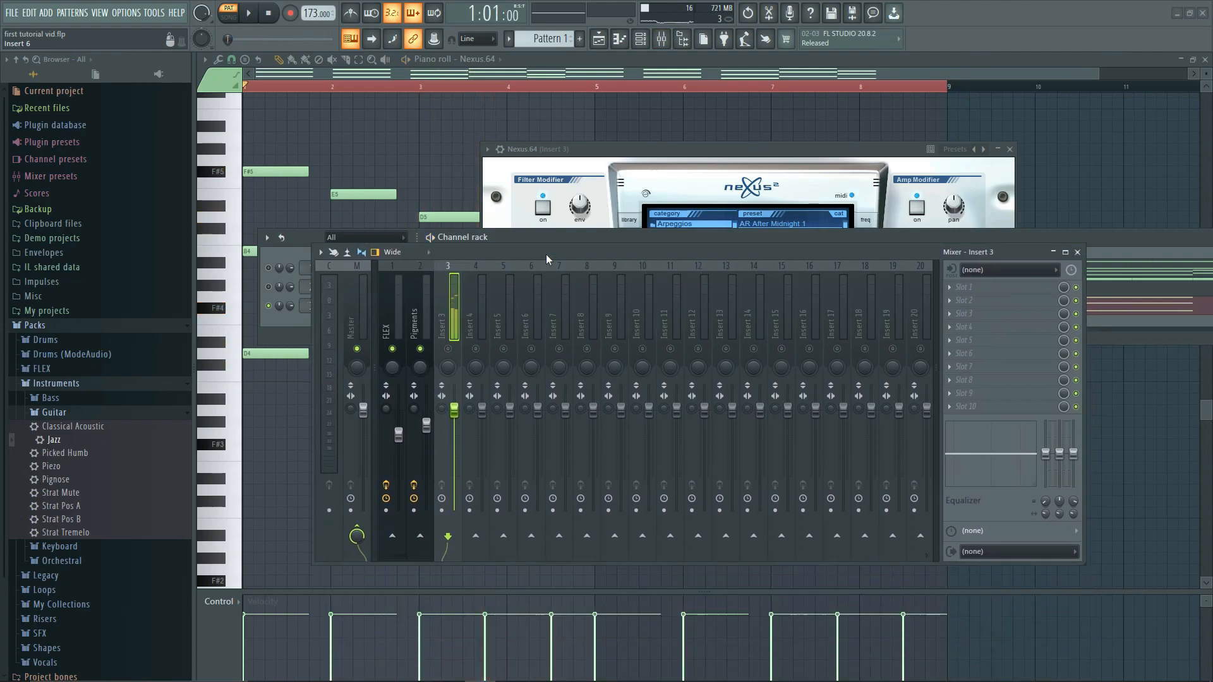
right_click(428, 351)
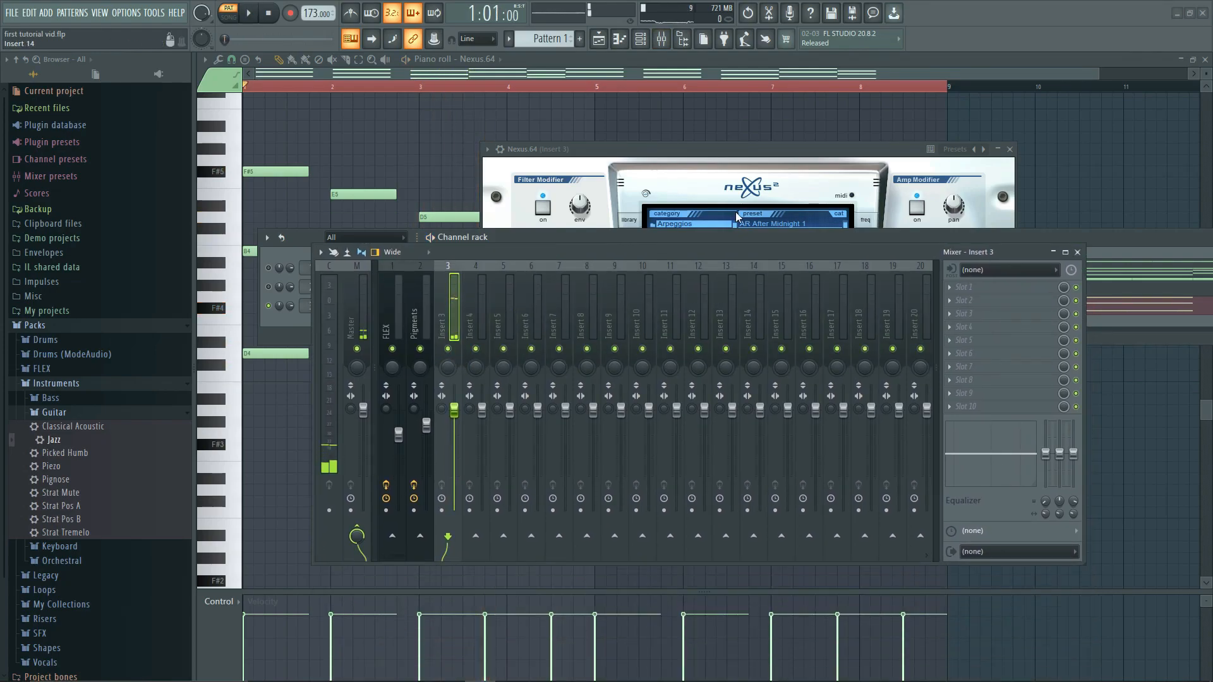
- Start playback and close the mixer to uncover the Nexus 64 notes in the piano roll
left_click(736, 223)
key("space")
left_click_drag(681, 256, 673, 407)
left_click(429, 60)
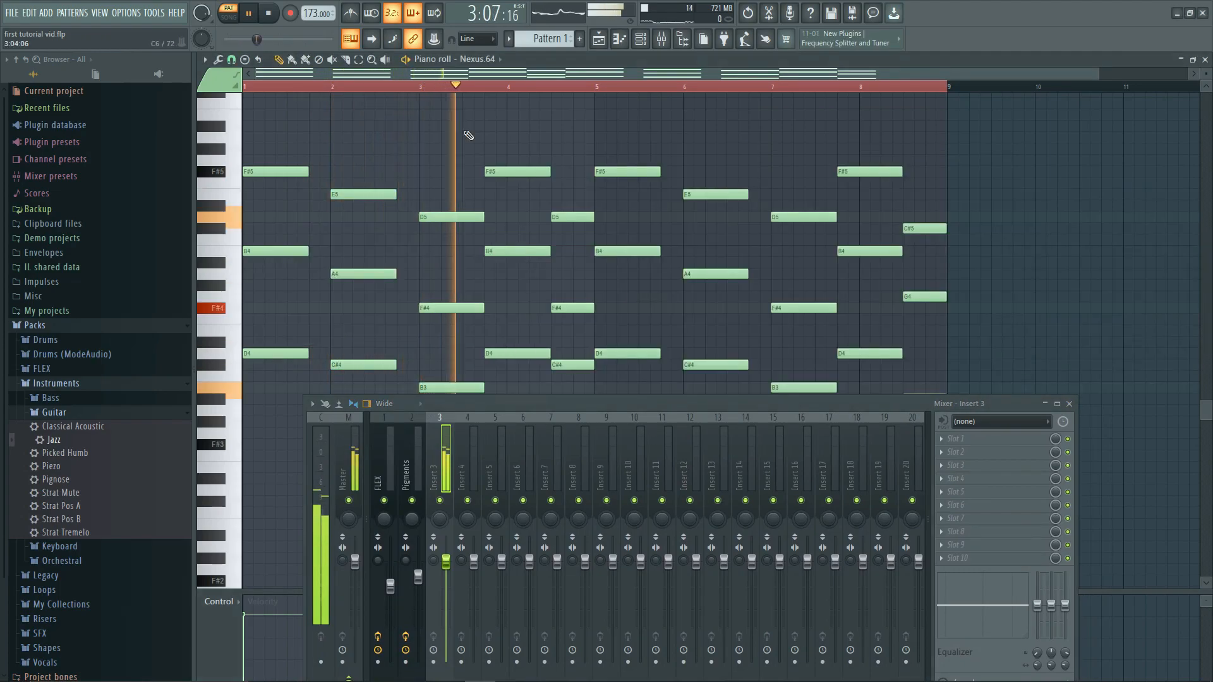
scroll(690, 336, "down", 5)
left_click(1069, 403)
scroll(932, 454, "up", 4)
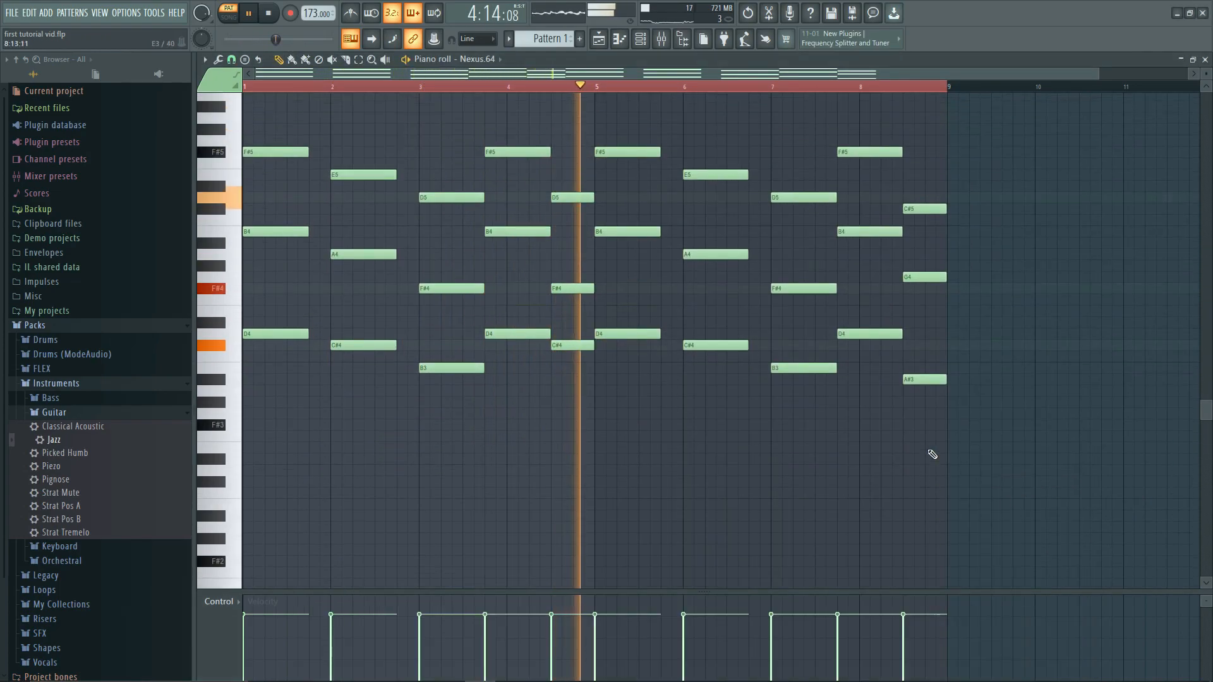
- Select all Nexus 64 notes in the piano roll and transpose them up two octaves
left_click_drag(1081, 549, 1, 50)
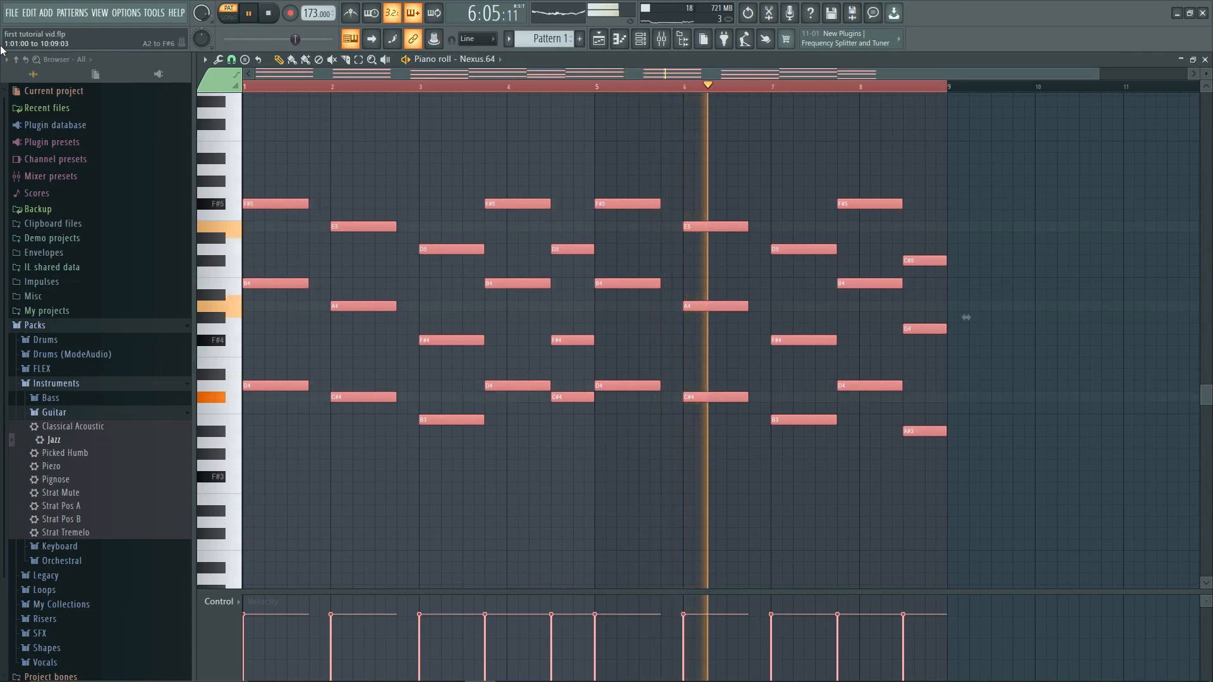
key("ctrl+Up")
scroll(550, 329, "up", 4)
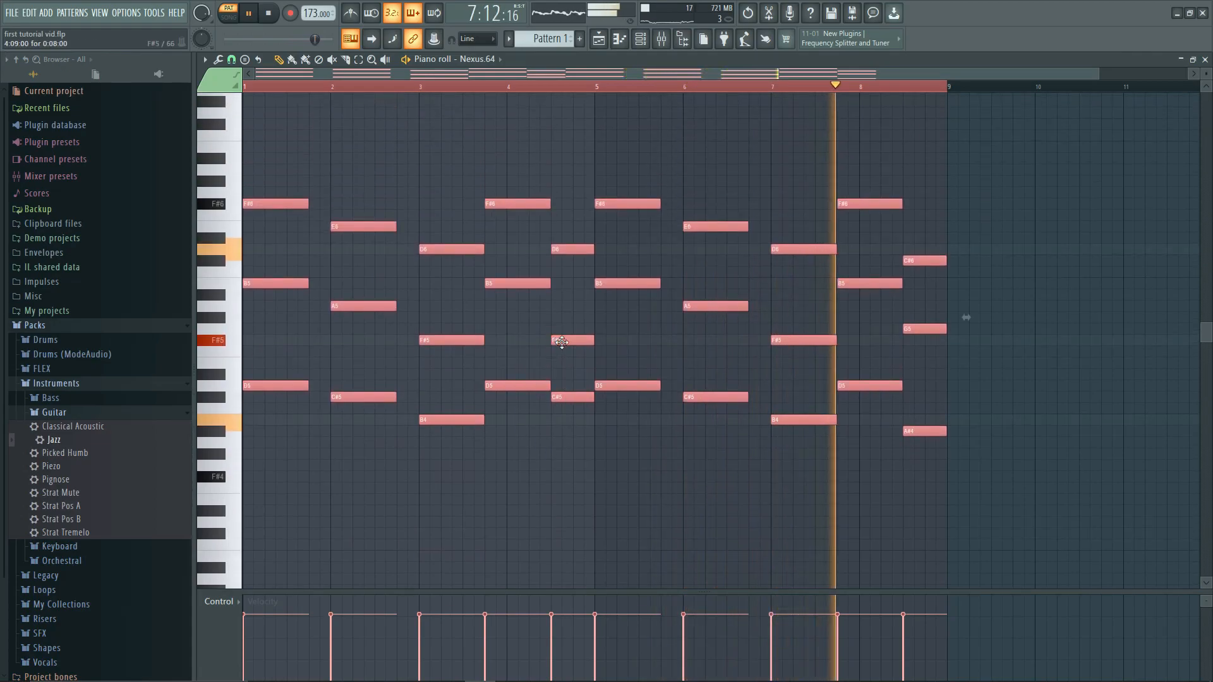
scroll(632, 392, "up", 3)
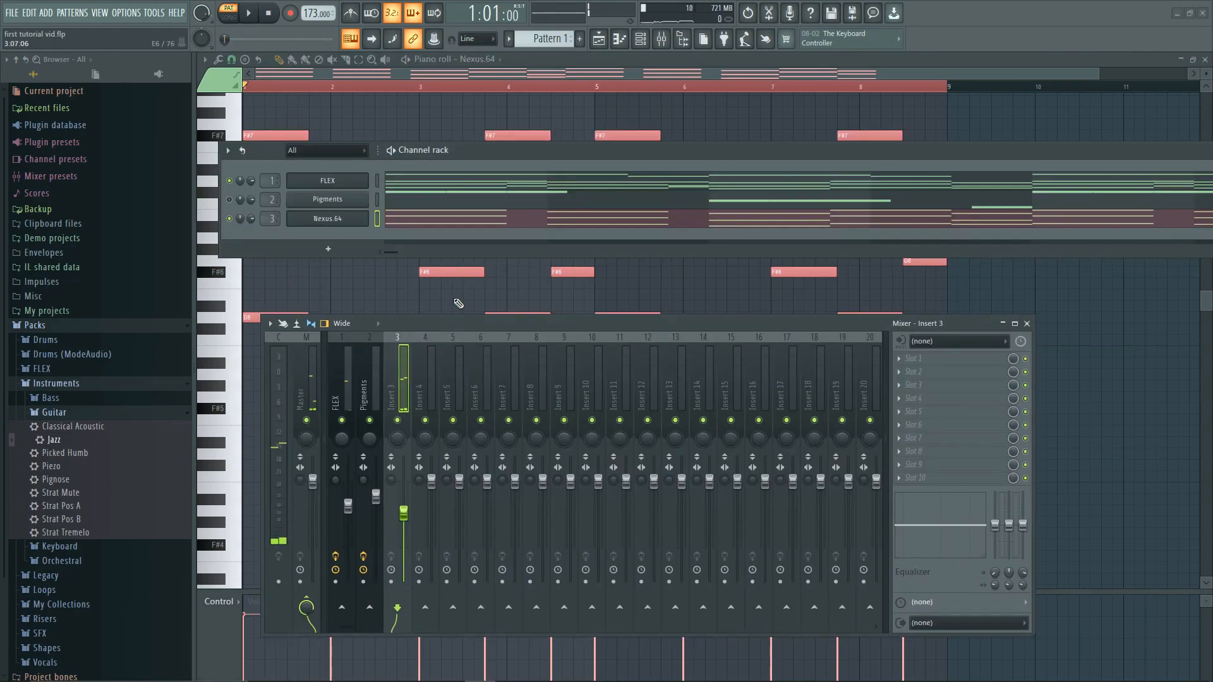
- Load Fruity Parametric EQ 2 into the first effect slot of Insert 3
left_click_drag(513, 159, 491, 185)
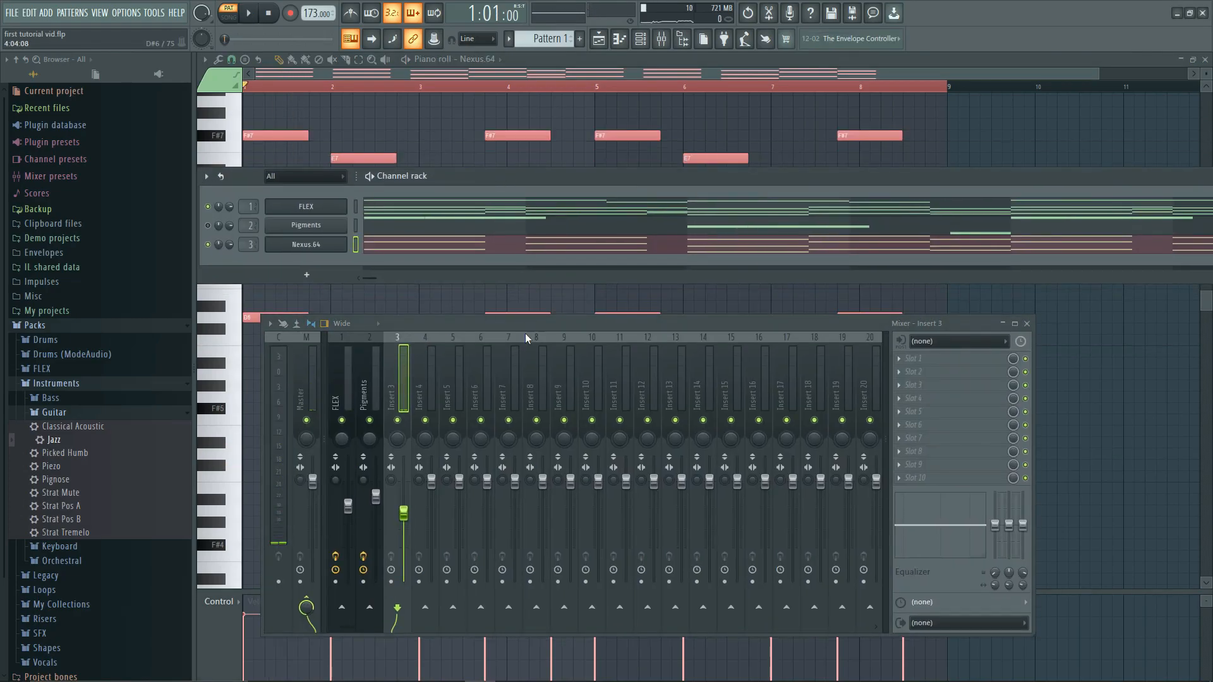
left_click_drag(525, 321, 569, 312)
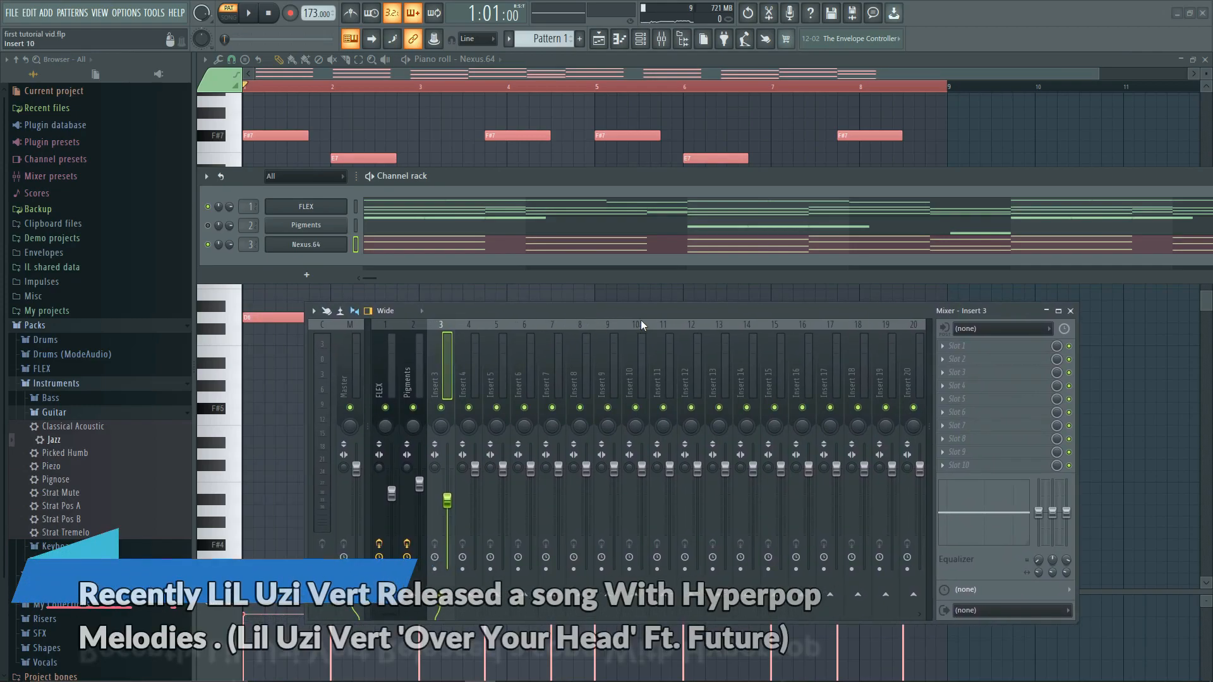
left_click(445, 364)
left_click(943, 349)
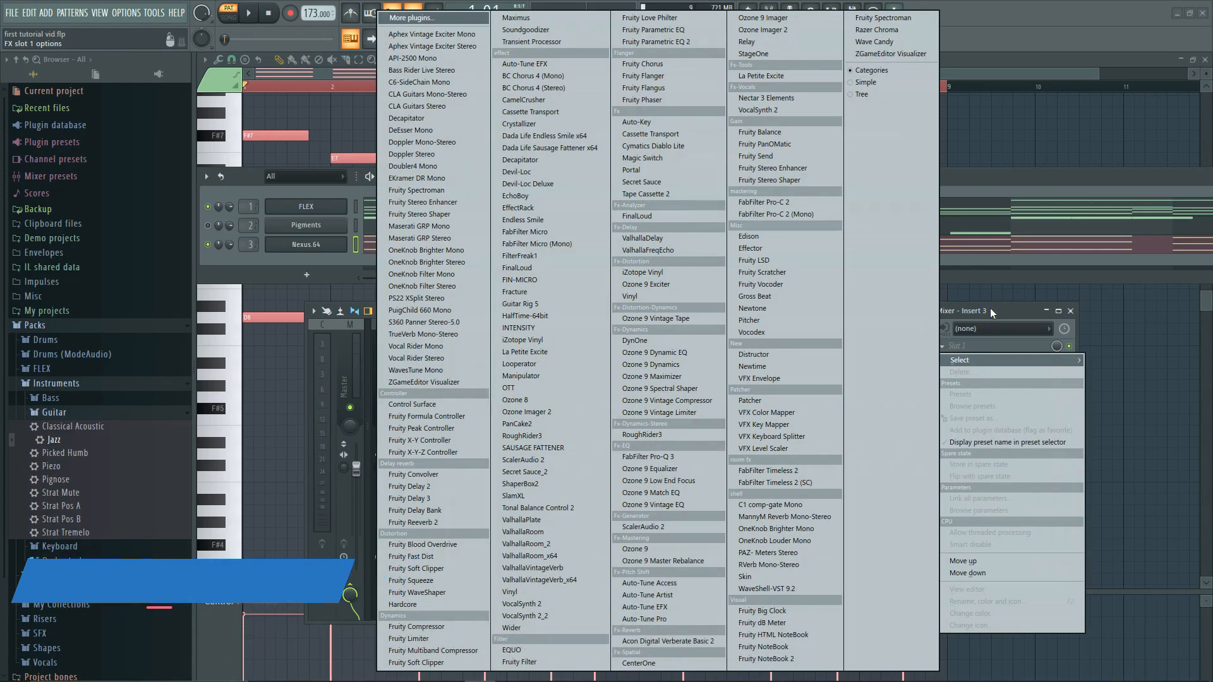
key("Escape")
left_click(944, 350)
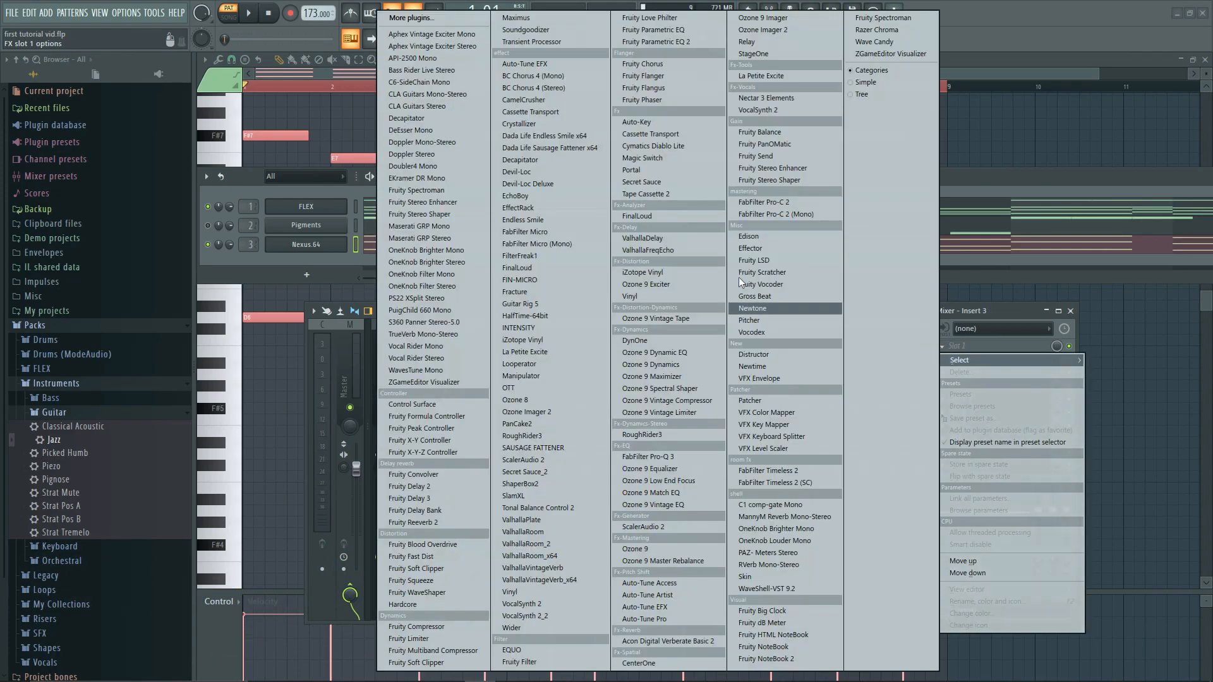
left_click(661, 43)
- During playback, load the low and high cut preset on Insert 3's equalizer, setting the high-pass to about 105 Hz and the low-pass to about 7816 Hz
key("space")
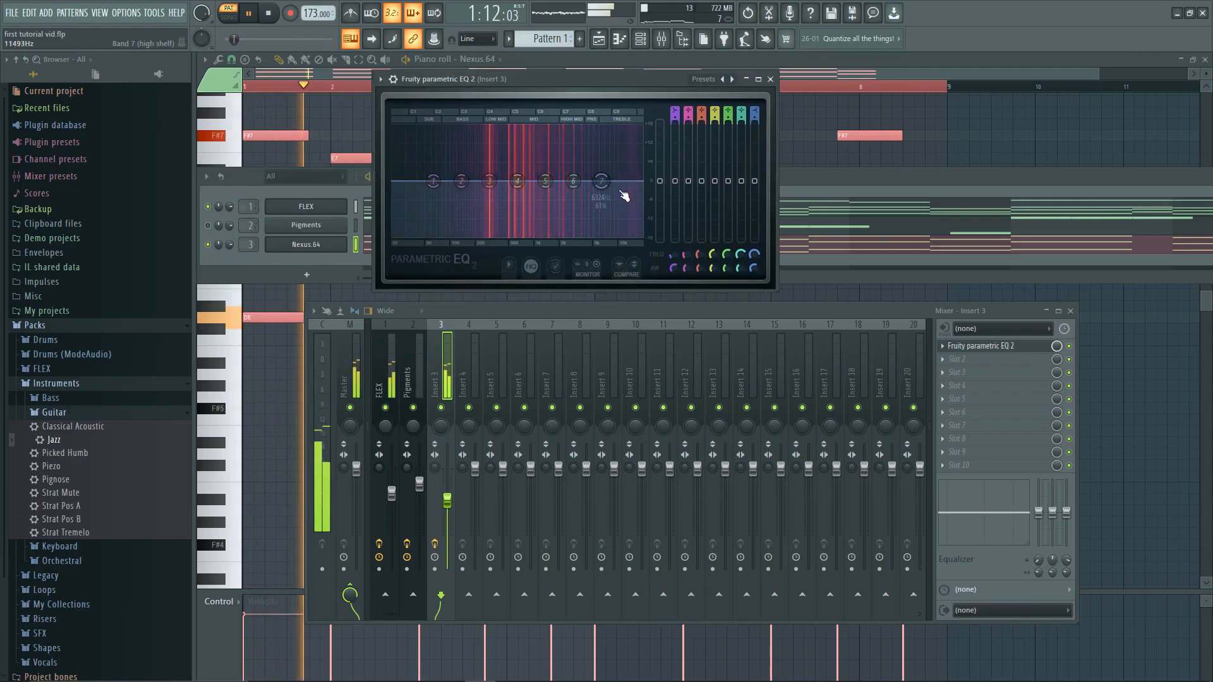
left_click_drag(433, 181, 450, 235)
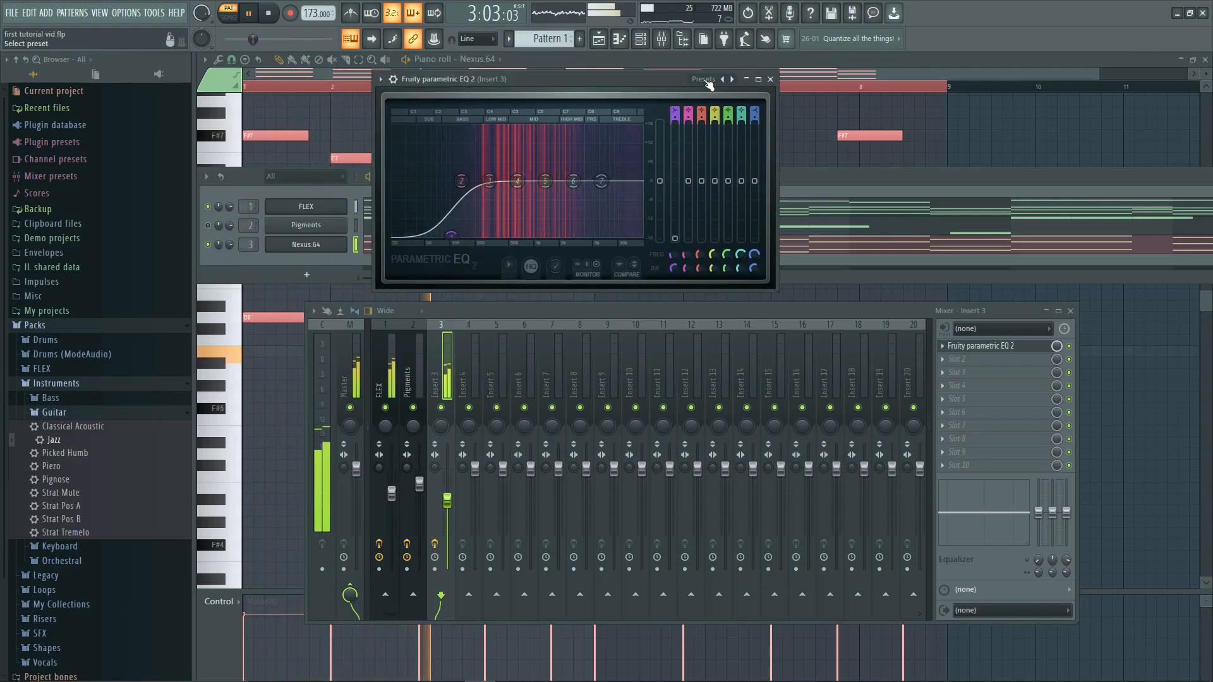
left_click(732, 80)
left_click_drag(643, 182, 609, 181)
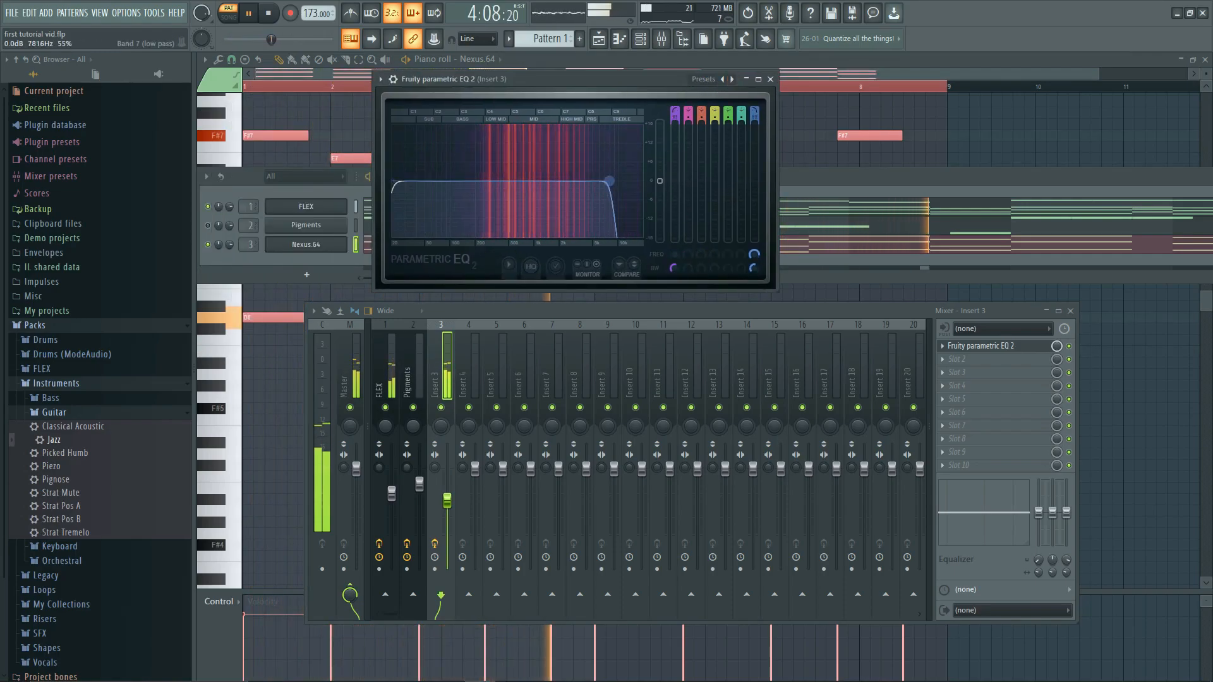
left_click_drag(393, 181, 452, 182)
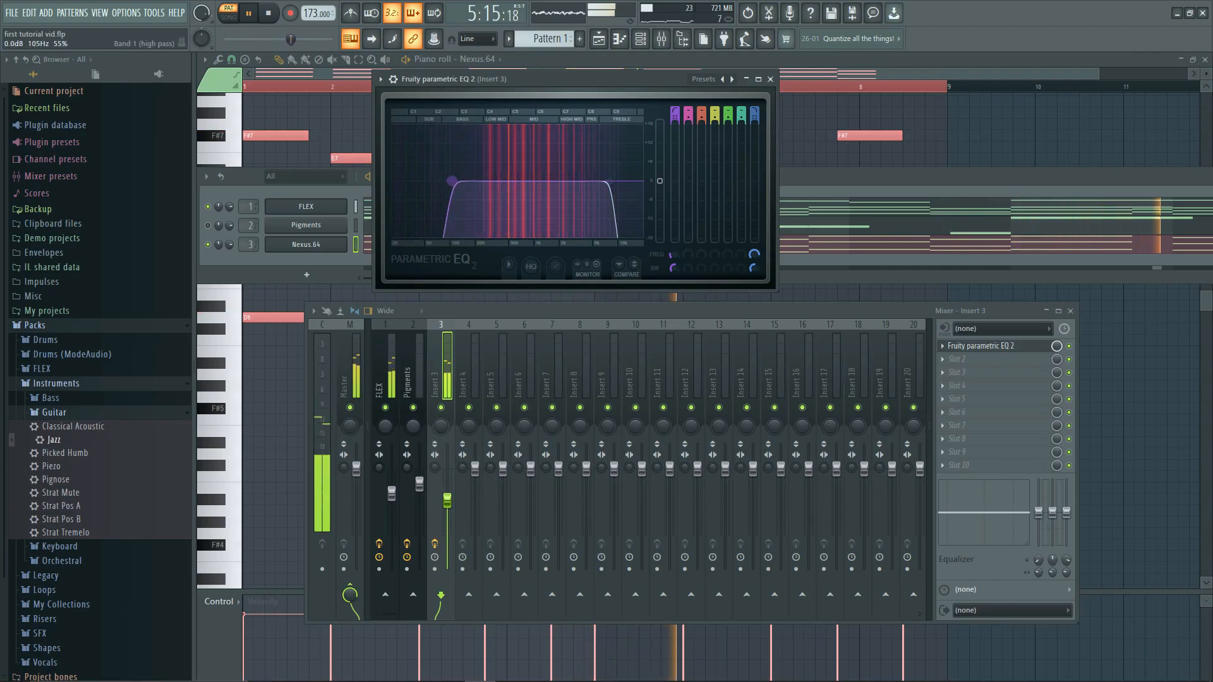
key("space")
left_click(769, 79)
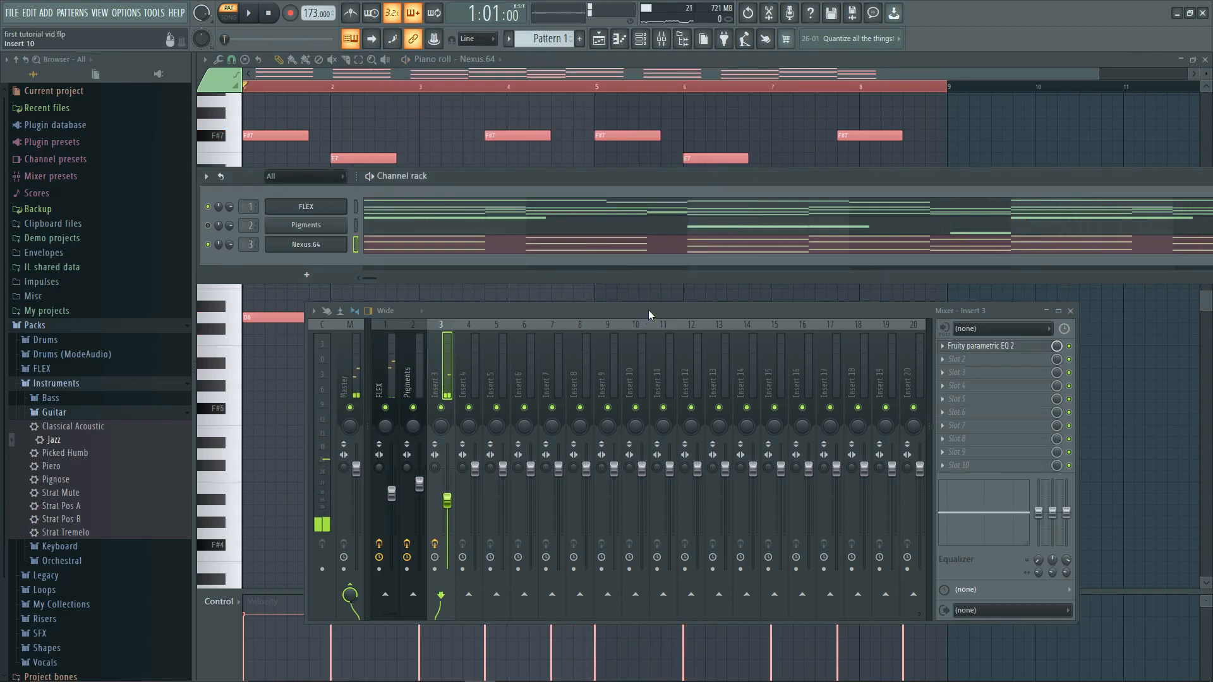
- Load Gross Beat into the second effect slot of Insert 3 and move the mixer clear of its window
left_click_drag(648, 309, 572, 274)
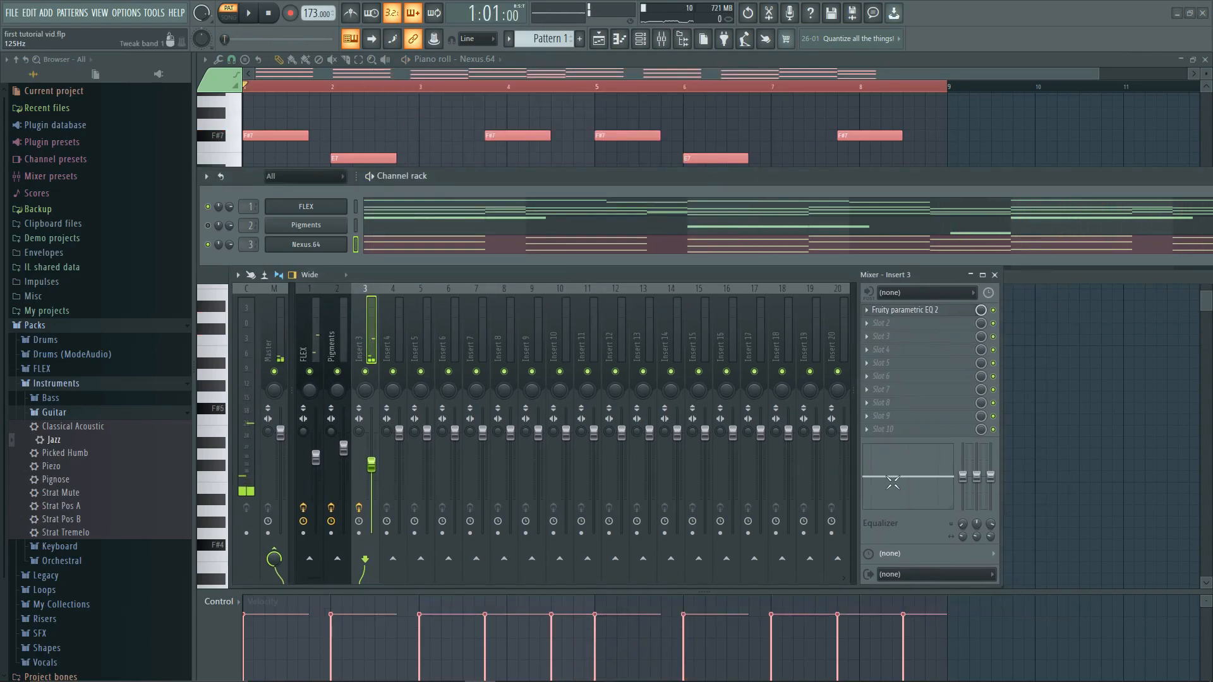
left_click(867, 323)
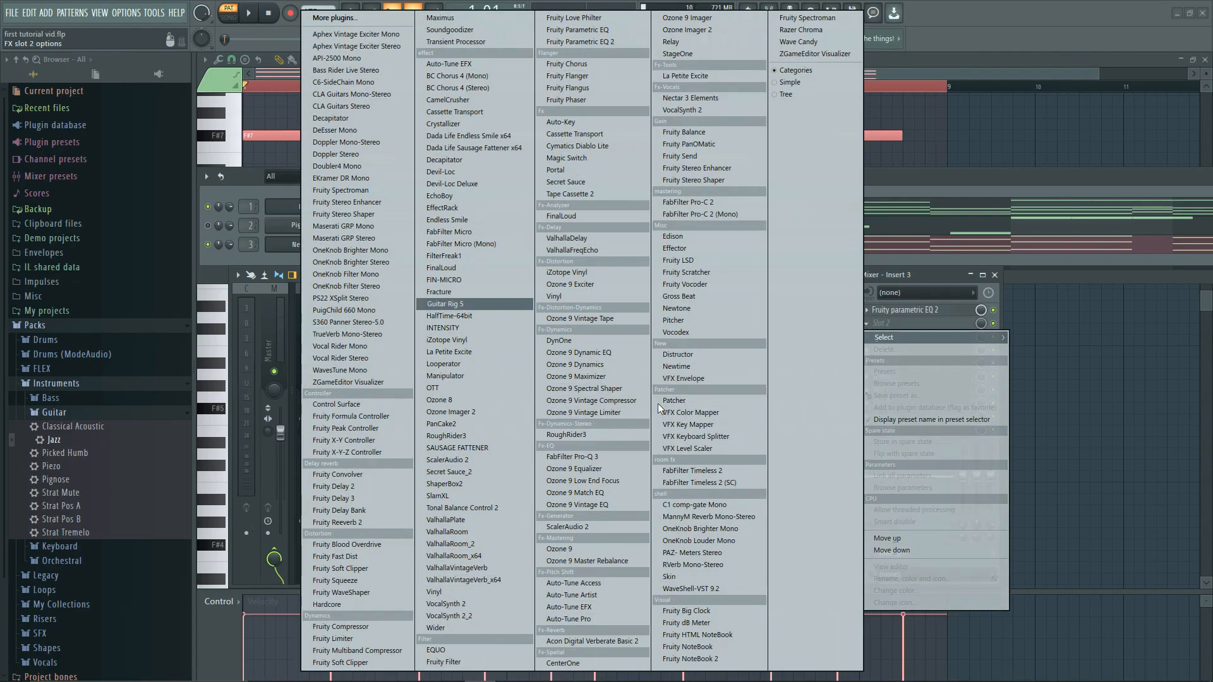
left_click(662, 297)
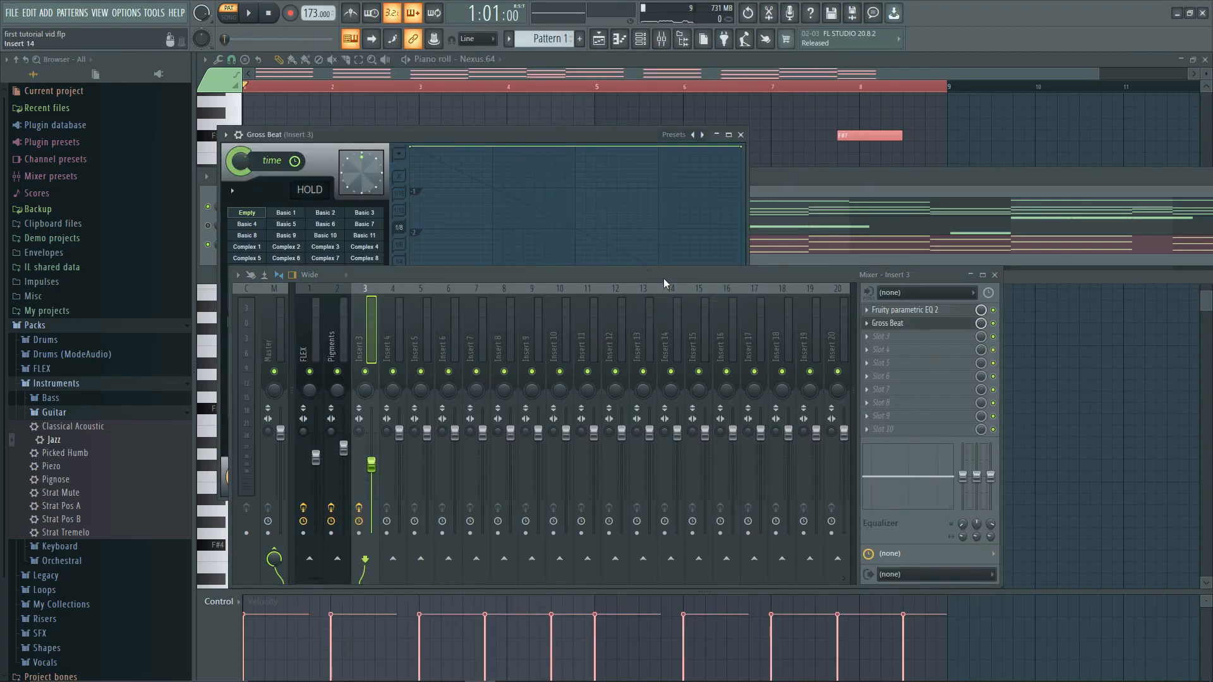
left_click_drag(664, 283, 678, 353)
left_click_drag(558, 139, 738, 55)
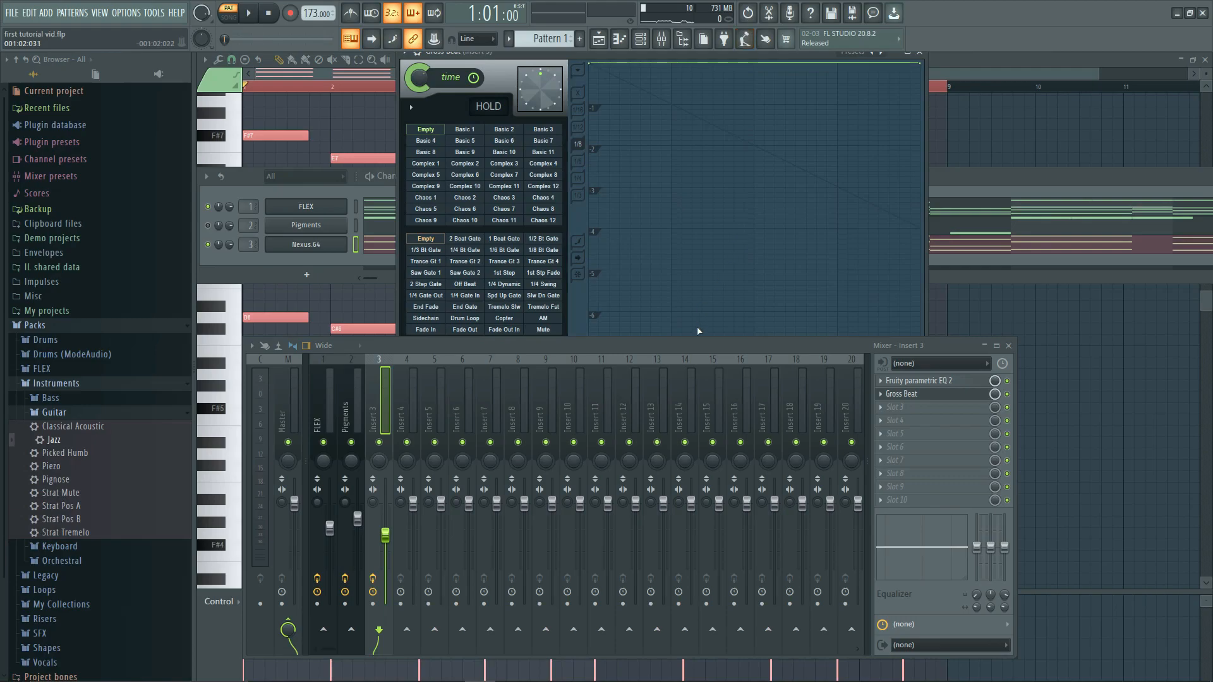
left_click_drag(688, 359, 761, 534)
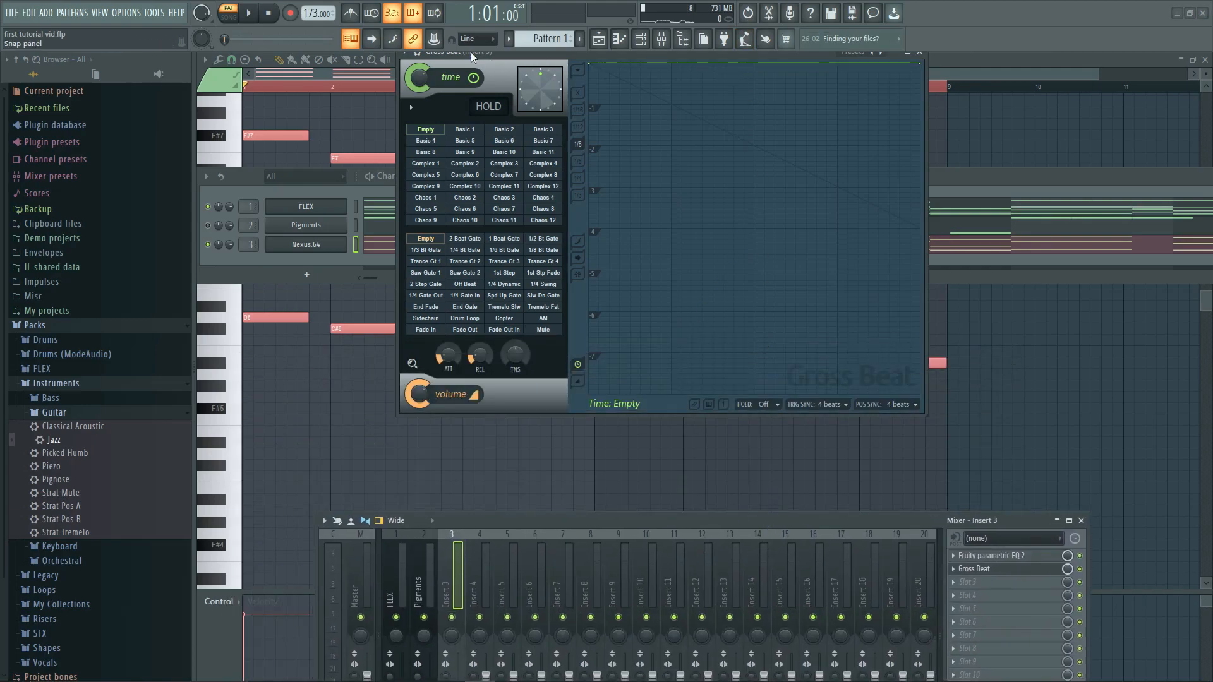
- Switch Gross Beat to the preset containing repeat and speed effects, and select the 1/2 Speed time slot
left_click_drag(768, 52, 699, 138)
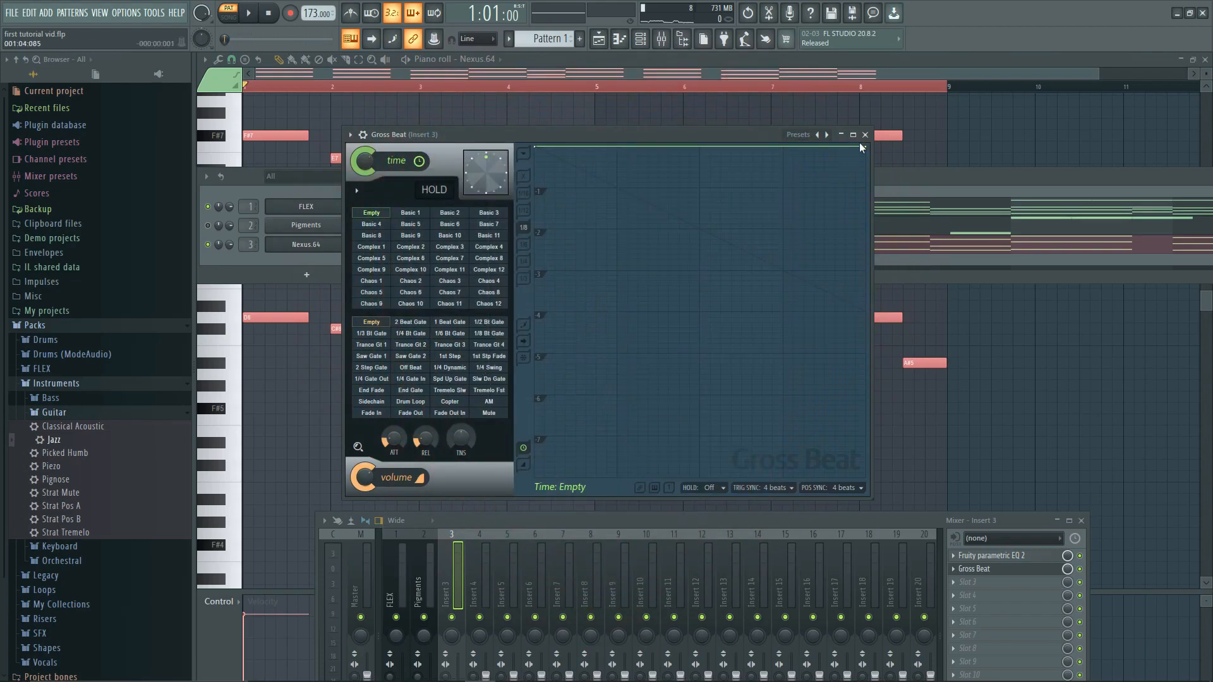
right_click(827, 135)
left_click(845, 168)
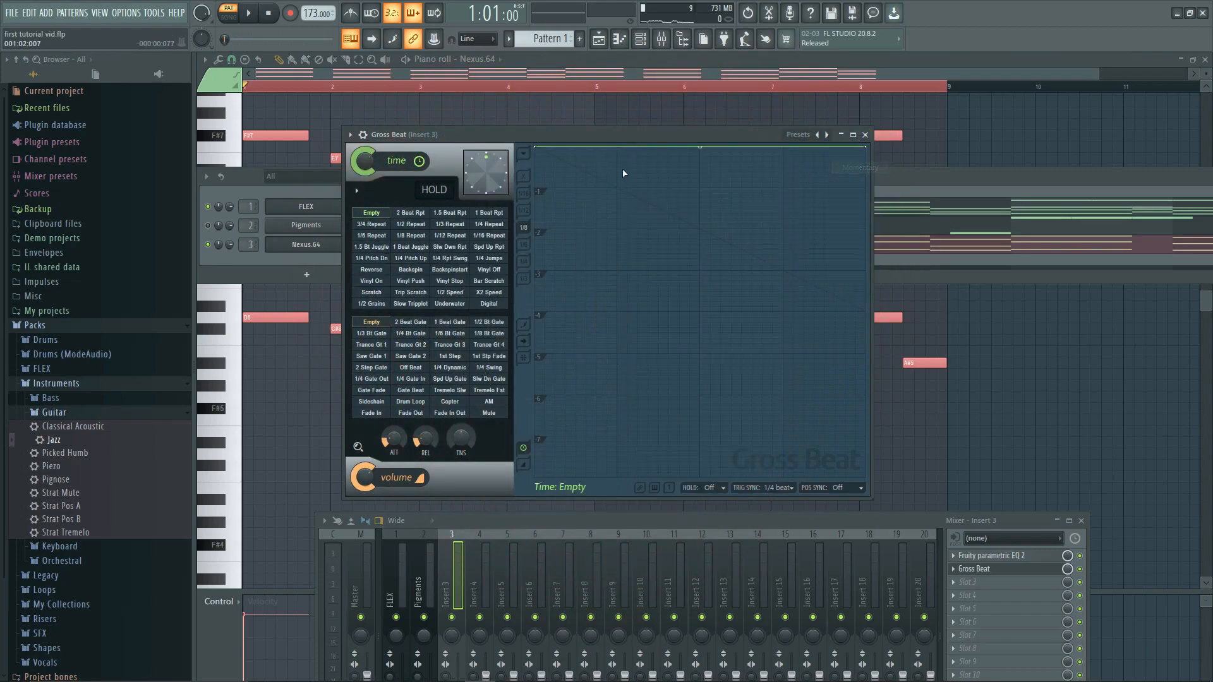
left_click_drag(635, 135, 712, 76)
left_click(524, 235)
- Play the pattern with only the Insert 3 and Pigments mixer tracks active and the Pigments channel enabled, then stop playback
right_click(452, 618)
key("space")
left_click_drag(567, 525, 538, 382)
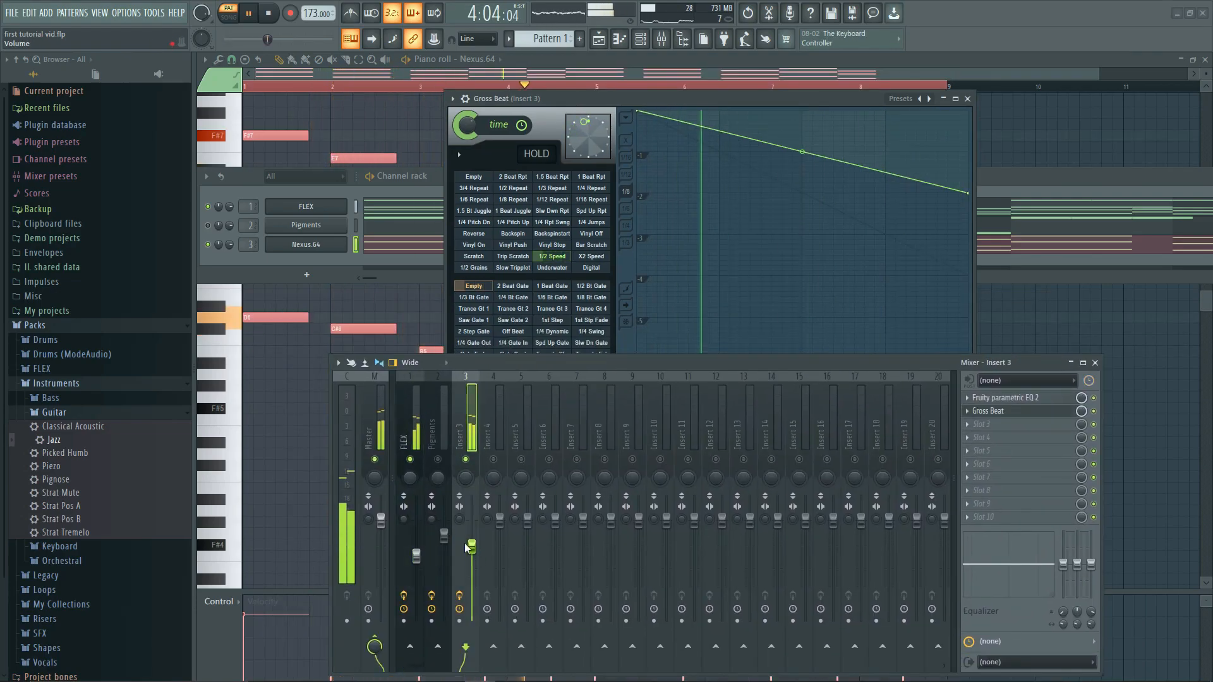
left_click(439, 460)
left_click(209, 207)
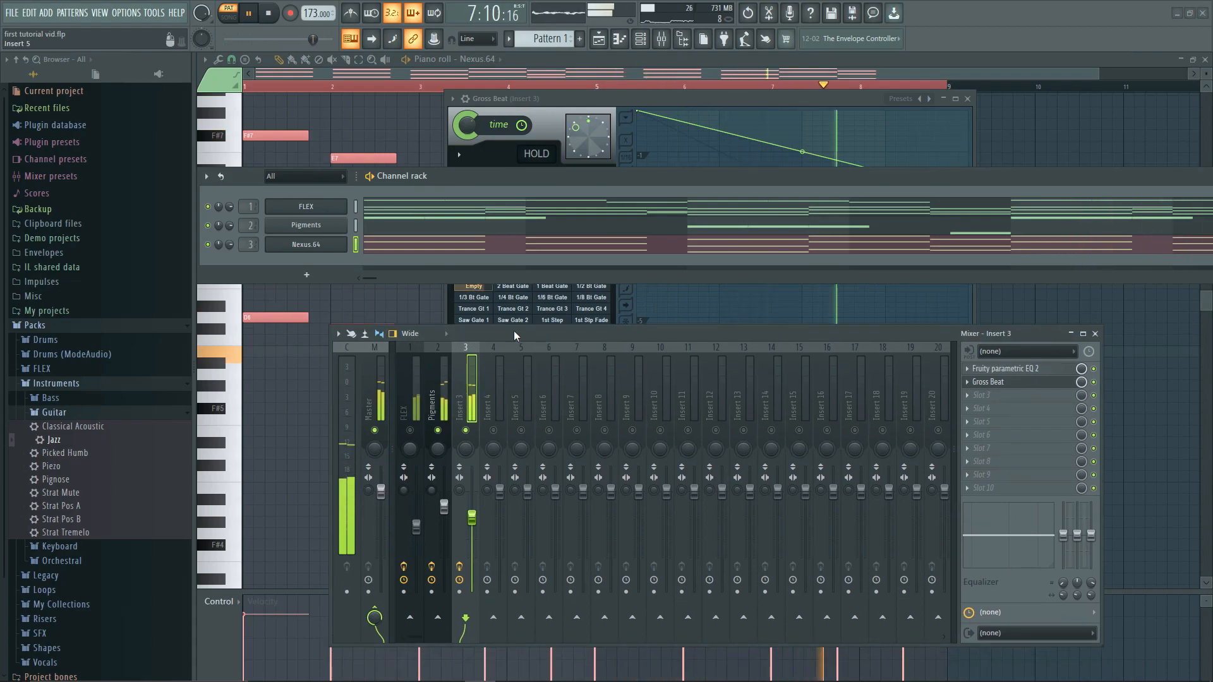
key("space")
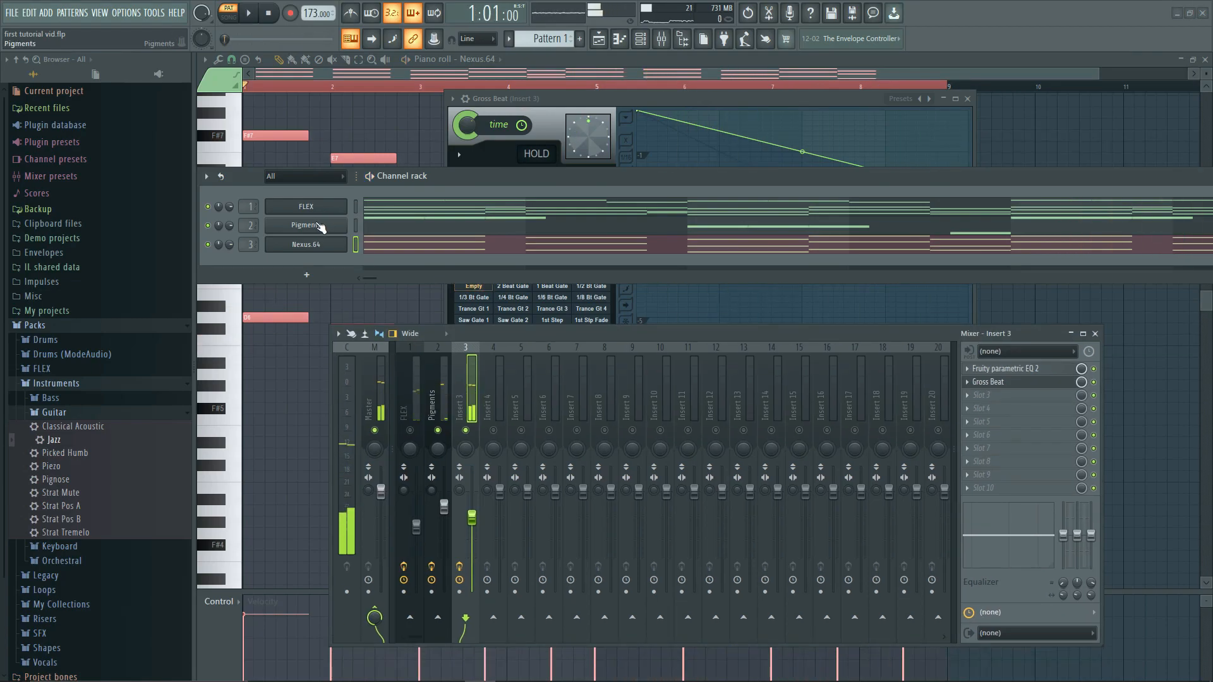
- Load the preset 001 AT Bass - Orkan in Pigments and arrange the synth and mixer windows so both are accessible
left_click_drag(479, 177, 486, 164)
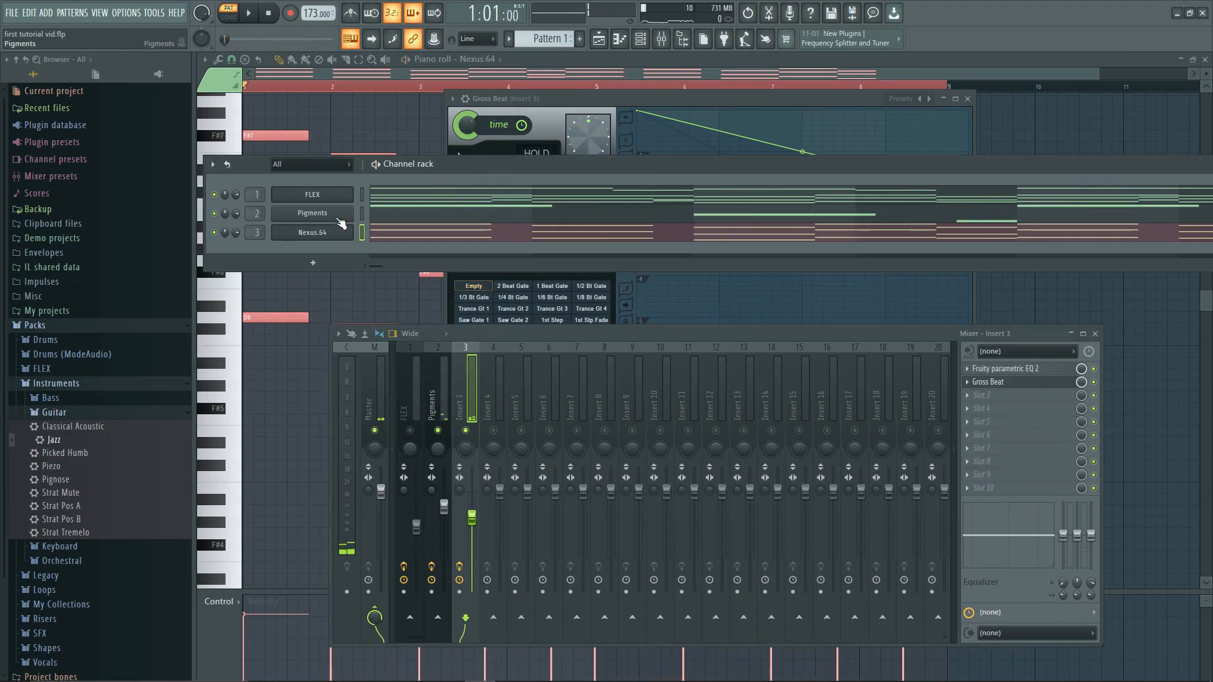
left_click(326, 214)
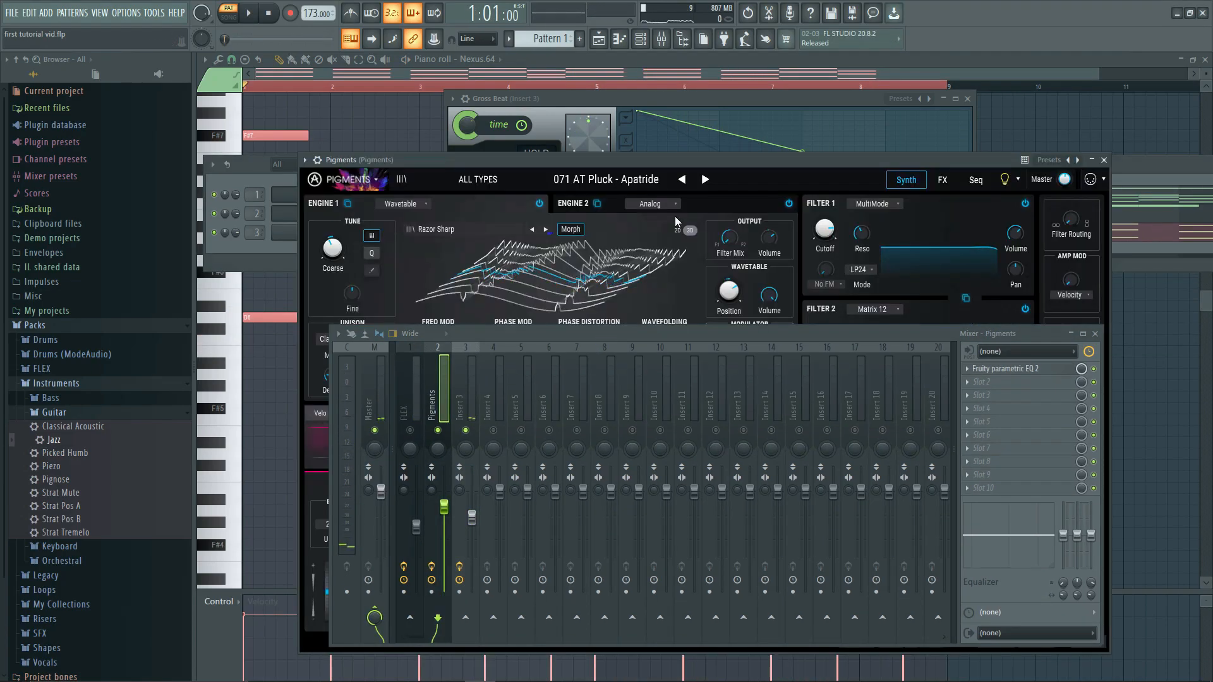
left_click_drag(611, 334, 631, 509)
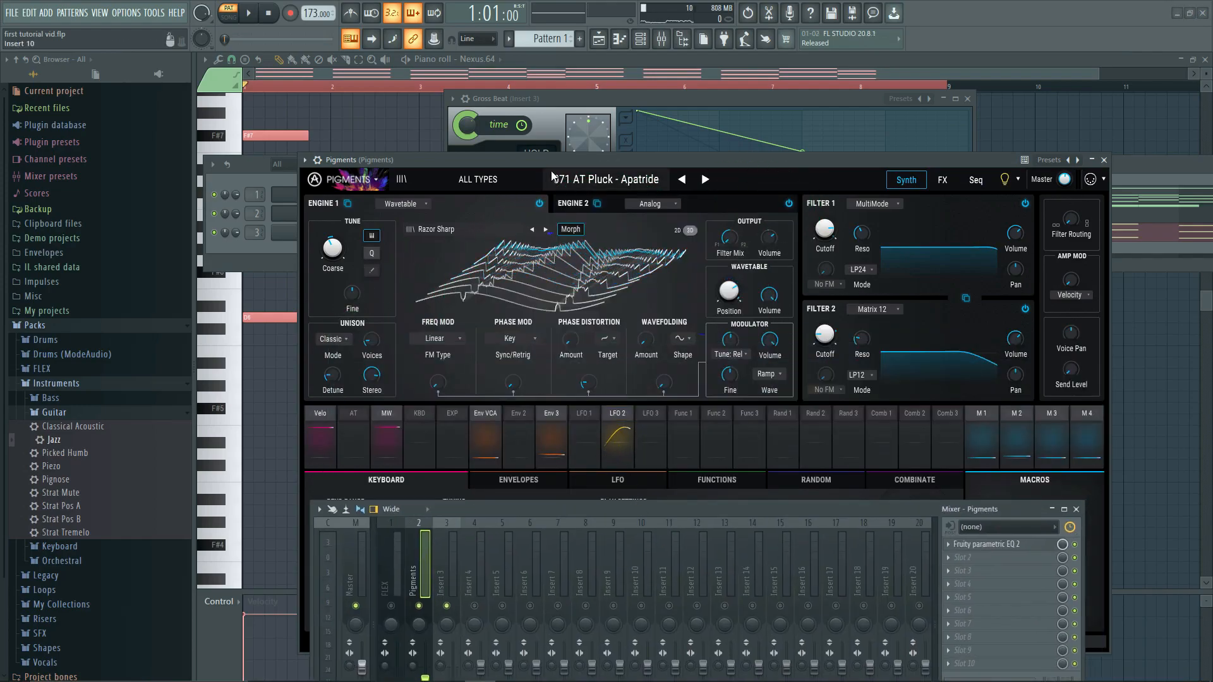
left_click(582, 181)
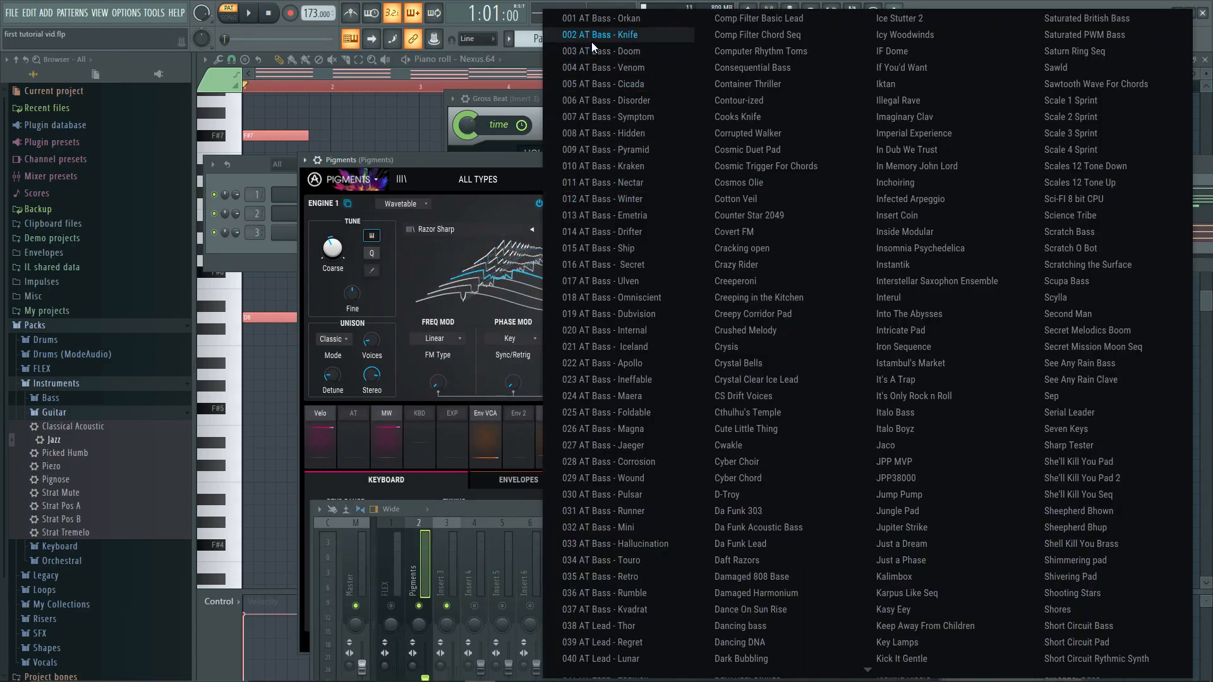
left_click(594, 24)
left_click_drag(598, 161, 639, 101)
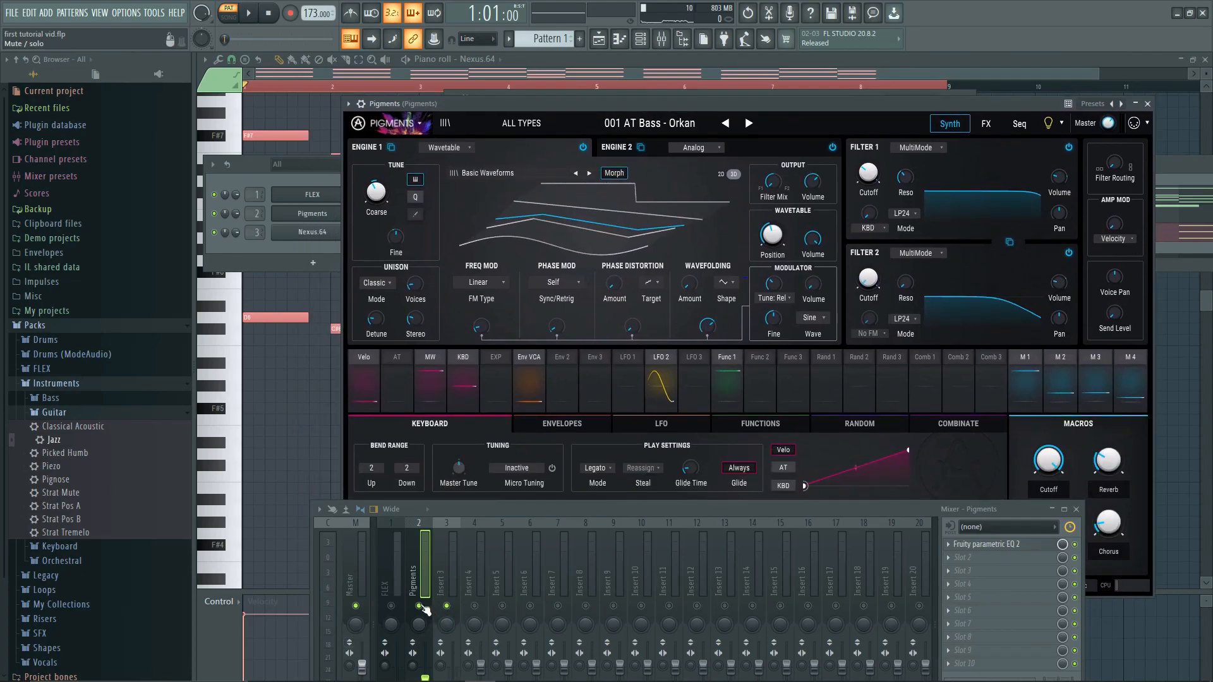
left_click_drag(500, 508, 487, 474)
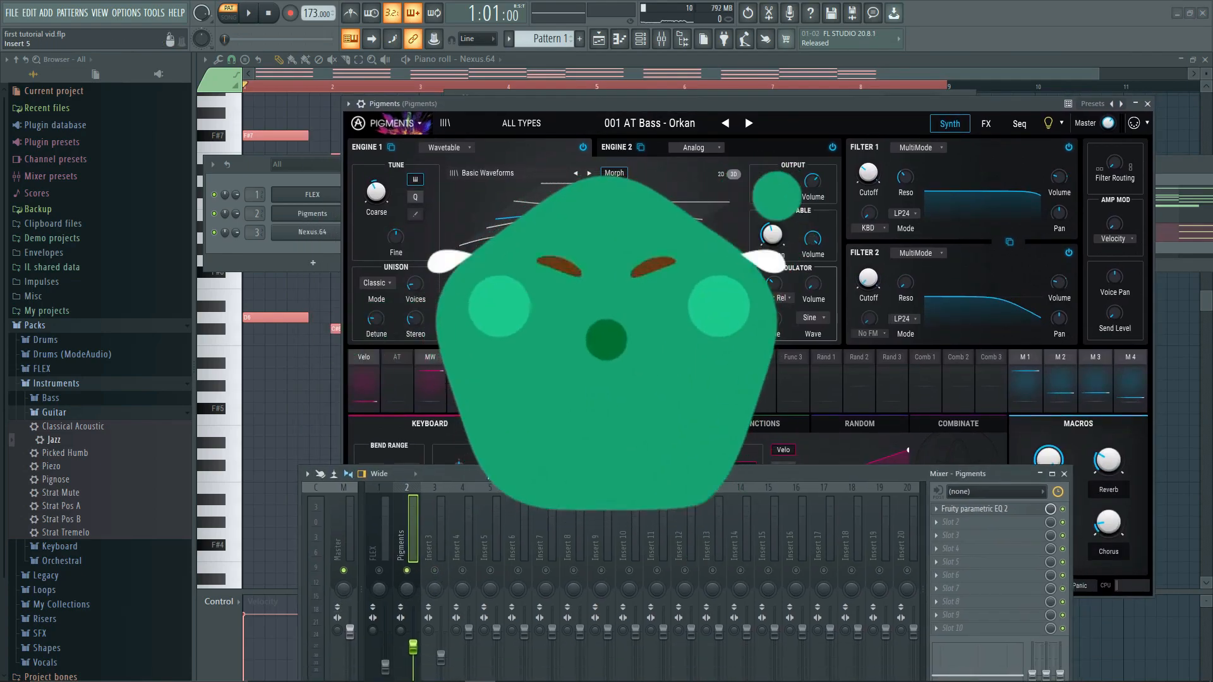
- During playback, adjust the low-frequency bands of the Pigments track's equalizer, step through its presets and close it
key("space")
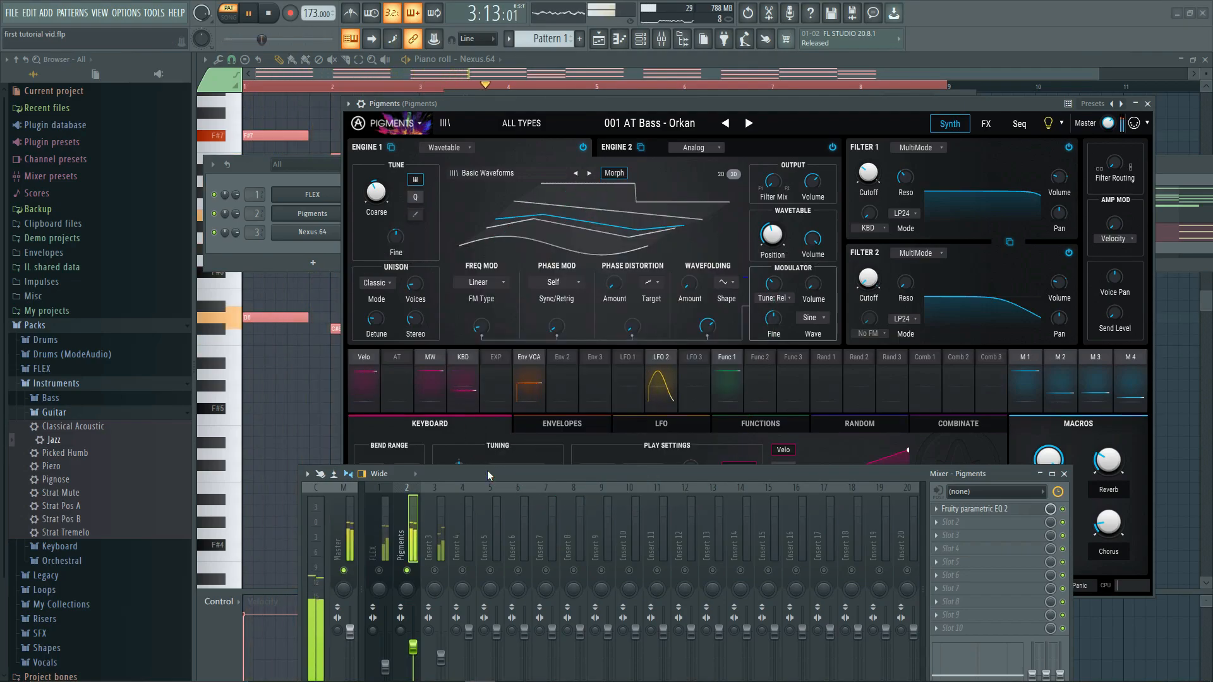
key("XF86AudioLowerVolume")
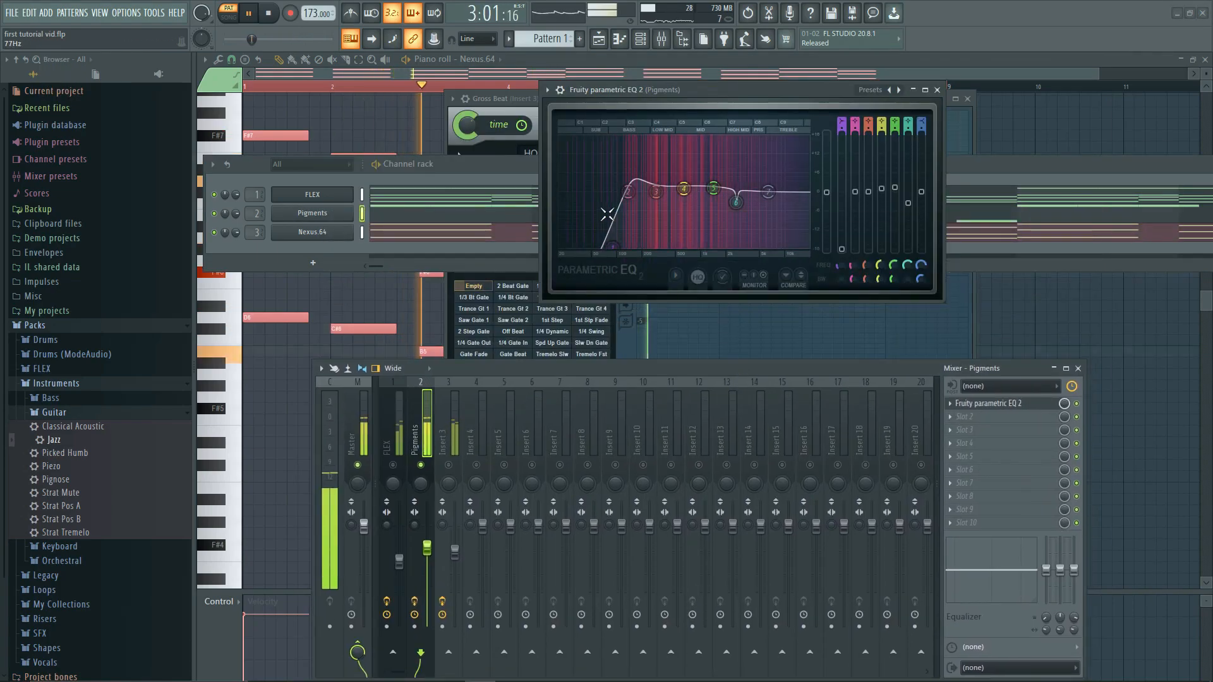
mouse_move(612, 246)
left_mouse_down()
mouse_move(594, 204)
mouse_move(581, 246)
mouse_move(614, 246)
left_mouse_up()
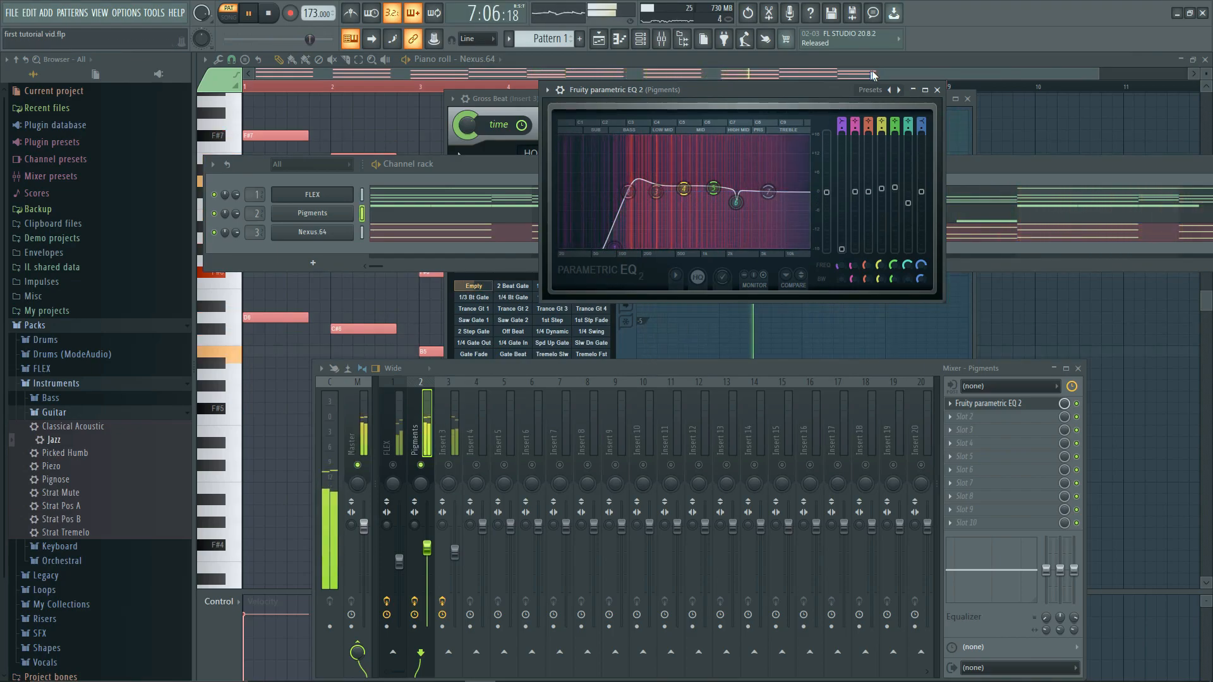
left_click(899, 91)
left_click(899, 90)
left_click_drag(565, 192, 602, 191)
left_click(899, 91)
left_click(938, 89)
- Enable the Insert 3 mixer track, raise its fader slightly during playback, and stop the pattern
key("space")
left_click(448, 465)
key("space")
left_click_drag(539, 368, 560, 196)
left_click_drag(478, 384, 478, 377)
left_click_drag(667, 197, 678, 257)
key("space")
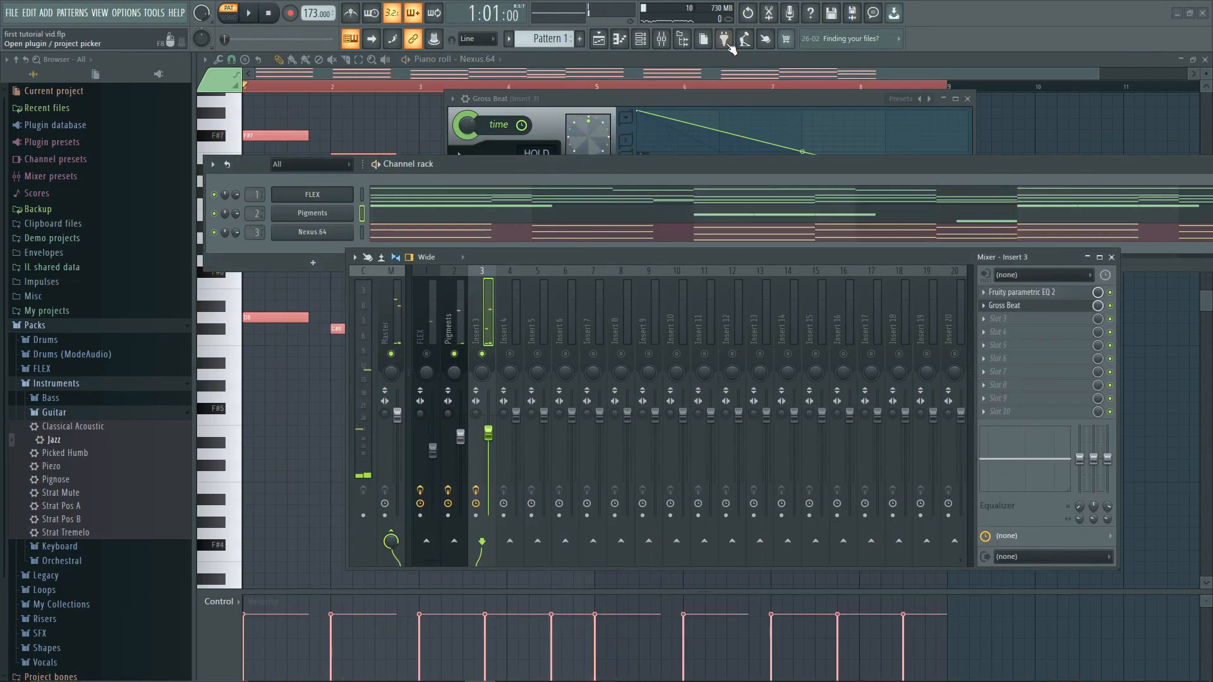
- Bring up the playlist with the channel rack and mixer in front of it
left_click(646, 39)
left_click(603, 39)
mouse_move(602, 257)
left_mouse_down()
mouse_move(662, 162)
mouse_move(602, 254)
left_mouse_up()
left_click(640, 41)
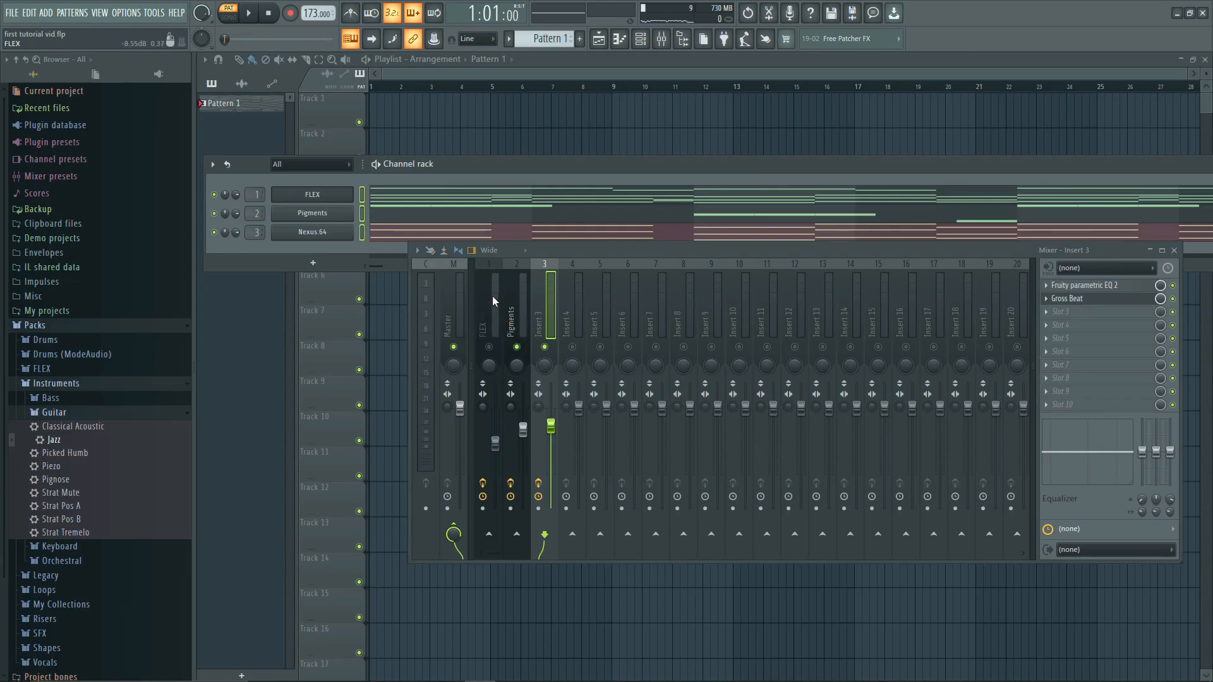
- Name Insert 3 Nexus 64 and colour the FLEX, Pigments and Nexus 64 mixer tracks dark red (#762A28)
right_click(501, 261)
left_click(633, 282)
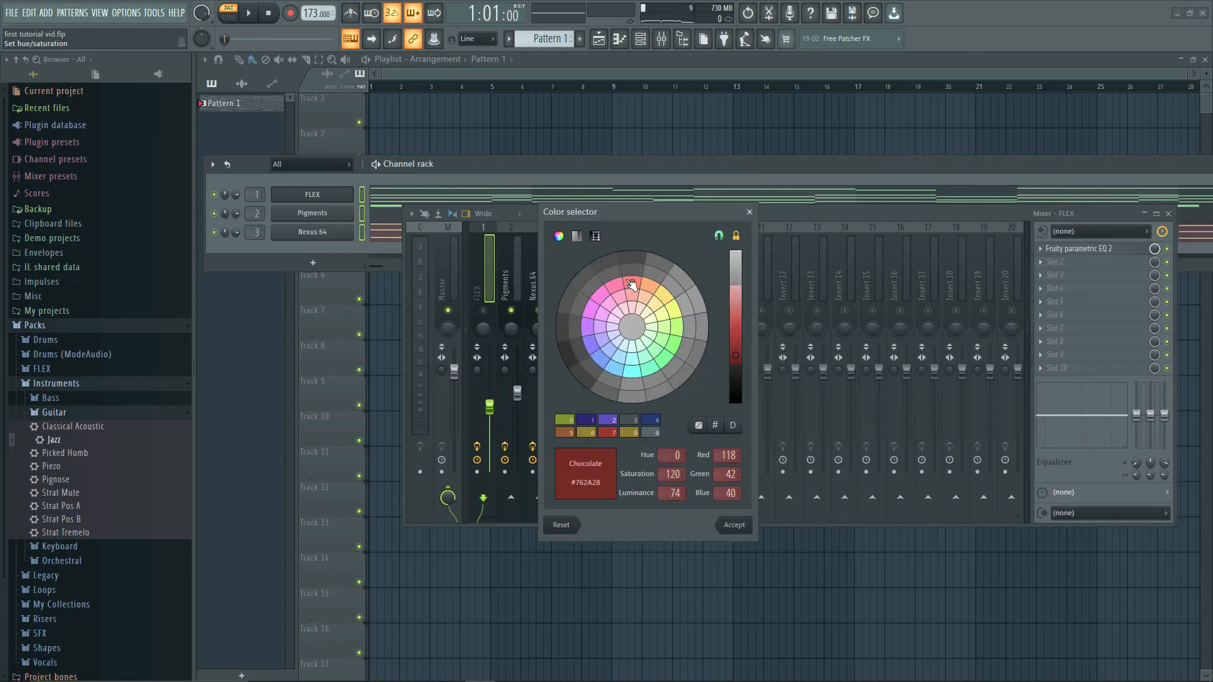
left_click(734, 525)
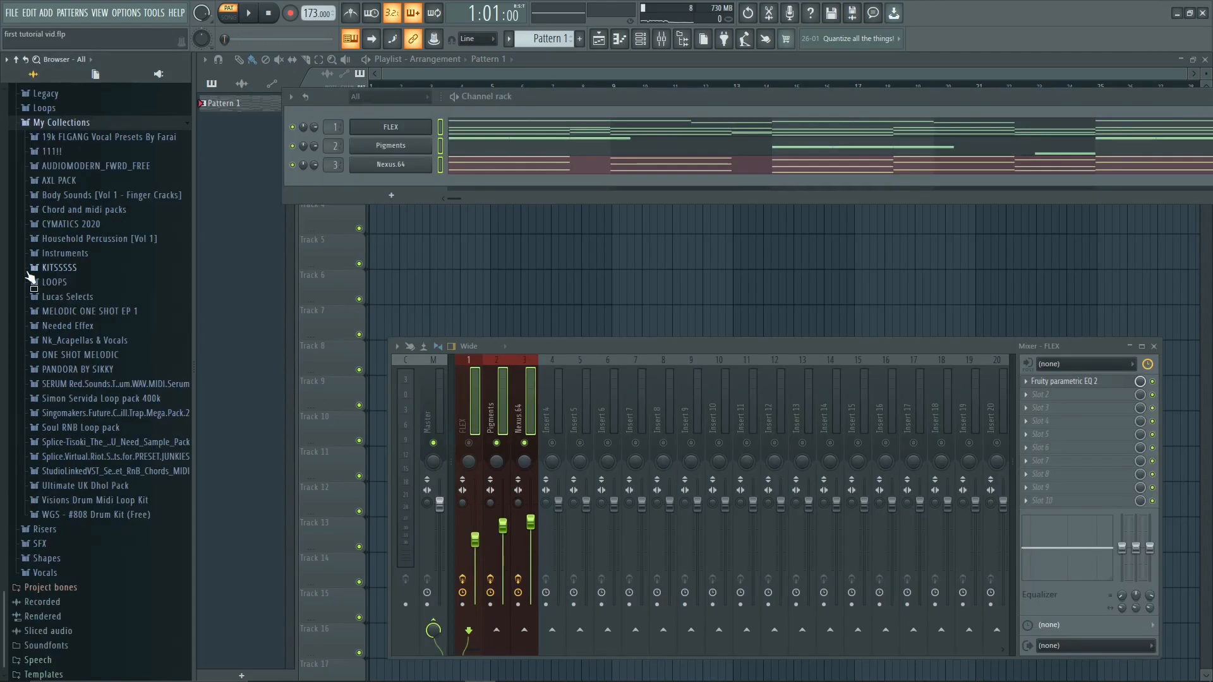
- Audition the Hard Clap and Decent samples in the Metro Claps folder of the Metro Boomin Dark Magic Drum Kit with the pattern playing
scroll(57, 379, "down", 10)
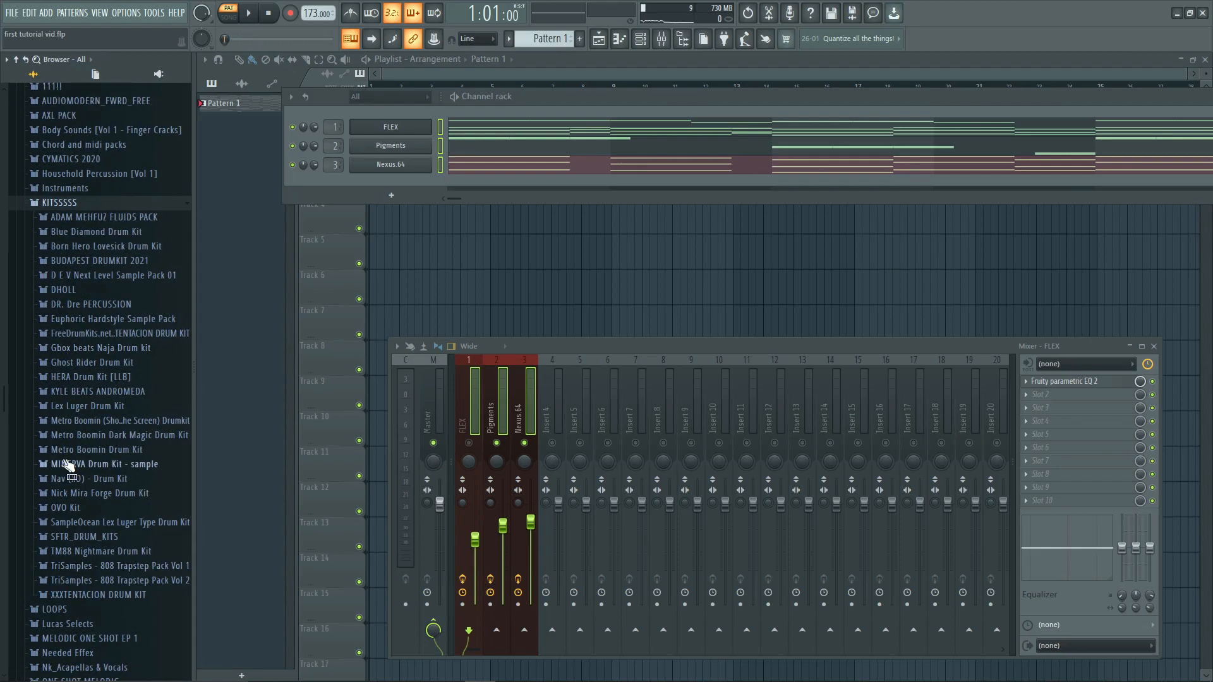
left_click(117, 436)
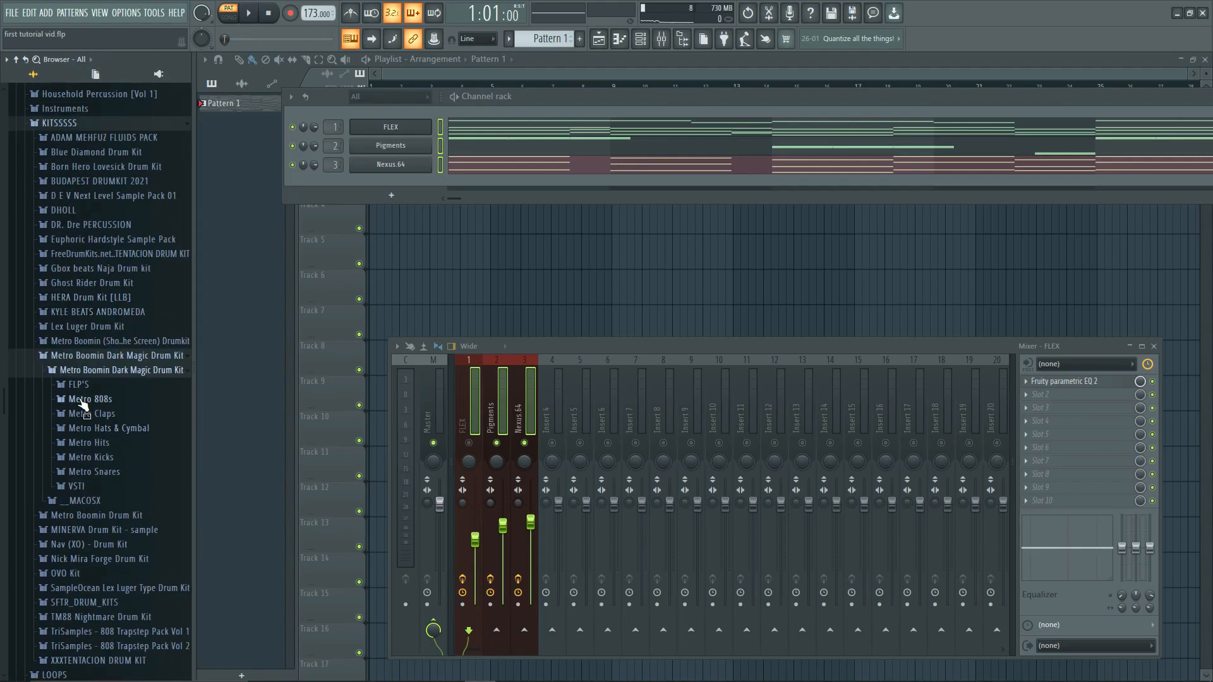
left_click(88, 415)
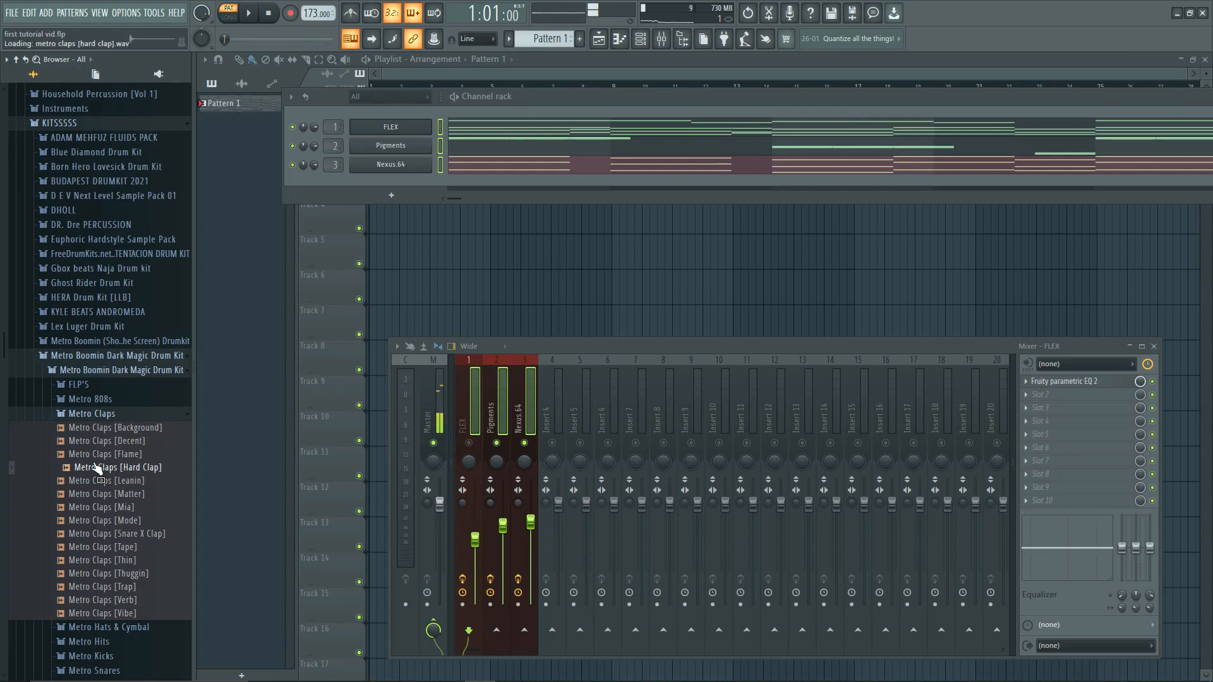
key("space")
left_click(121, 443)
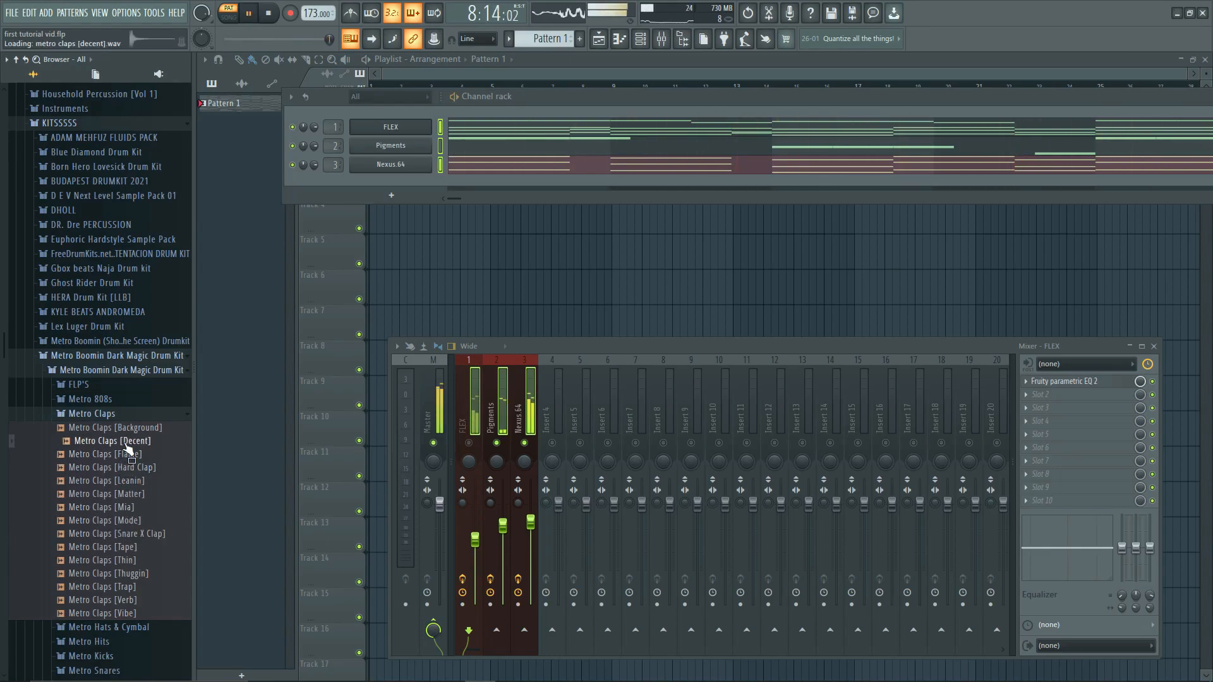
- Add Metro Claps [Decent] as a new channel and open its piano roll with the mixer hidden
left_click_drag(406, 180, 405, 185)
right_click(417, 182)
left_click(474, 188)
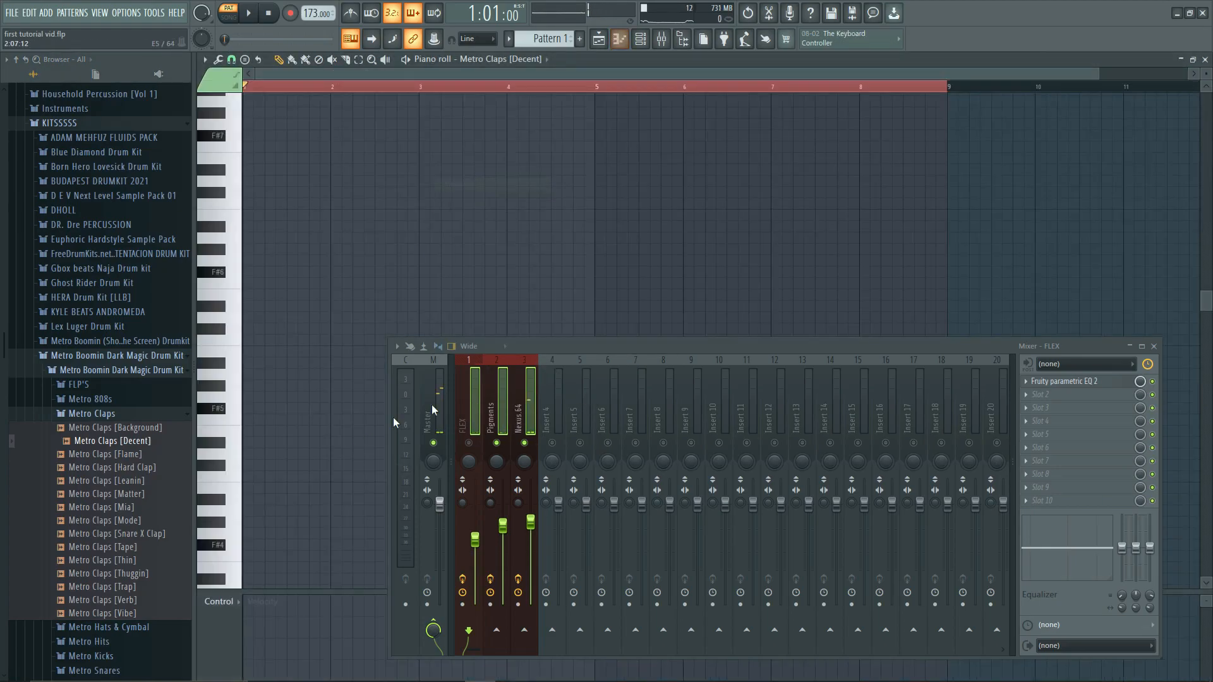
left_click(661, 39)
- Place C6 clap notes on the third beat of each of the eight bars while the pattern plays
key("space")
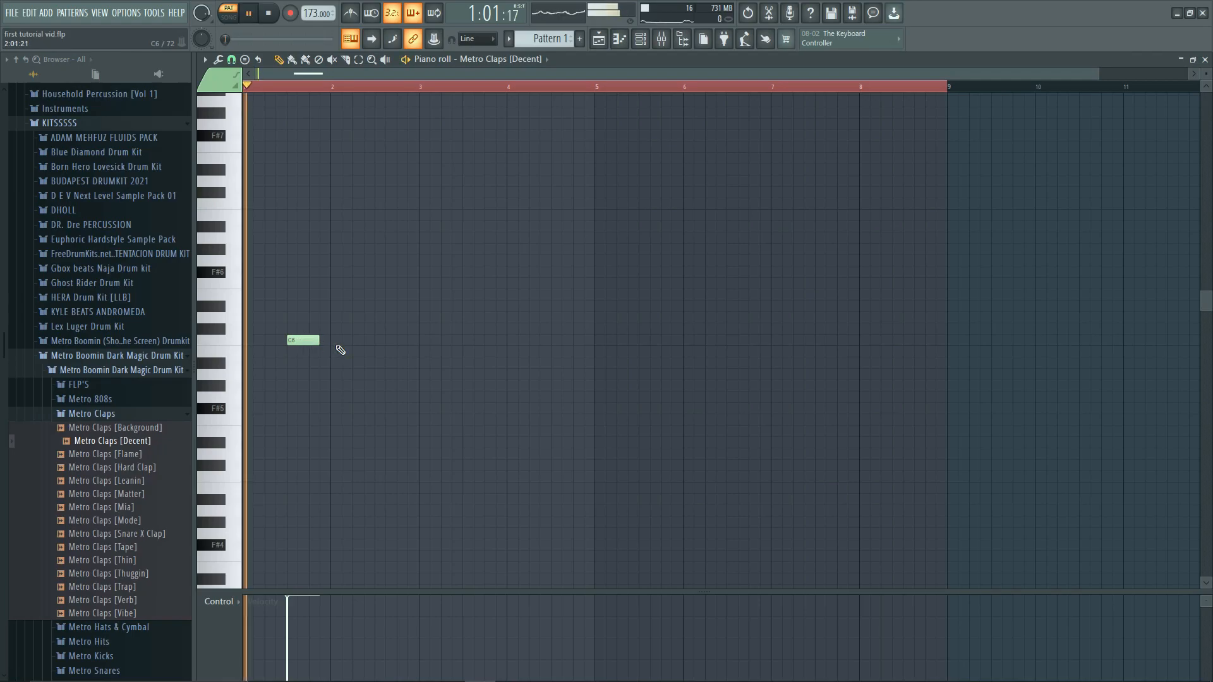
left_click(378, 341)
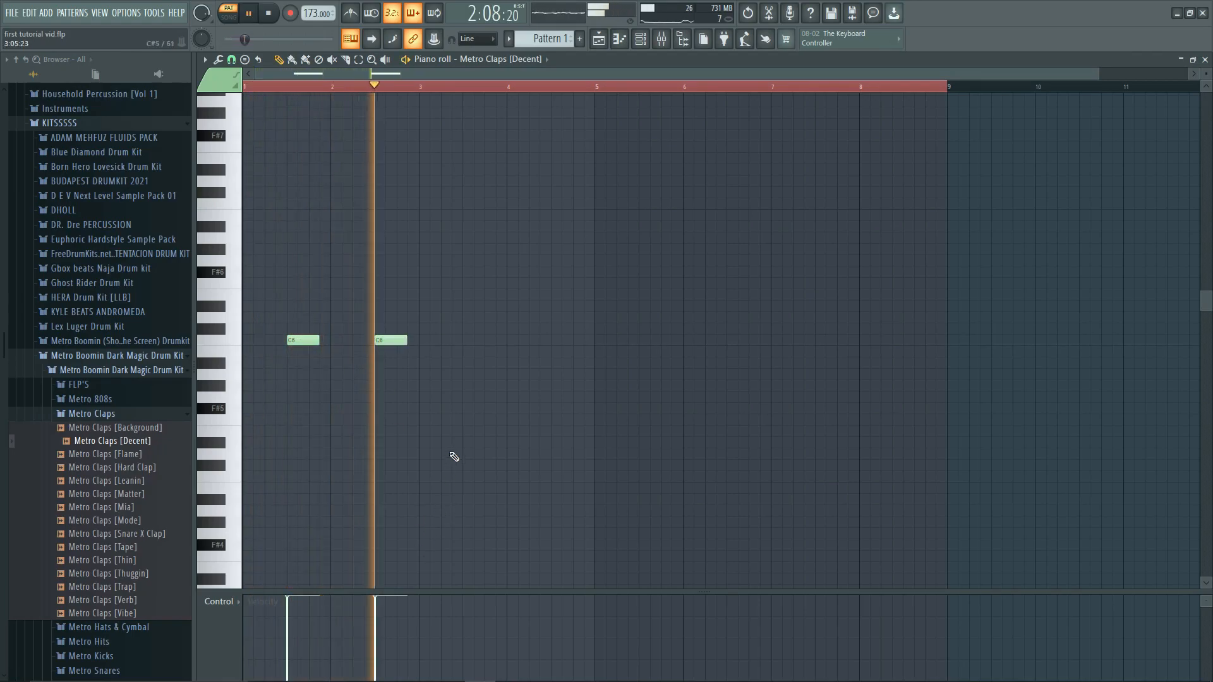
left_click(471, 340)
left_click(537, 341)
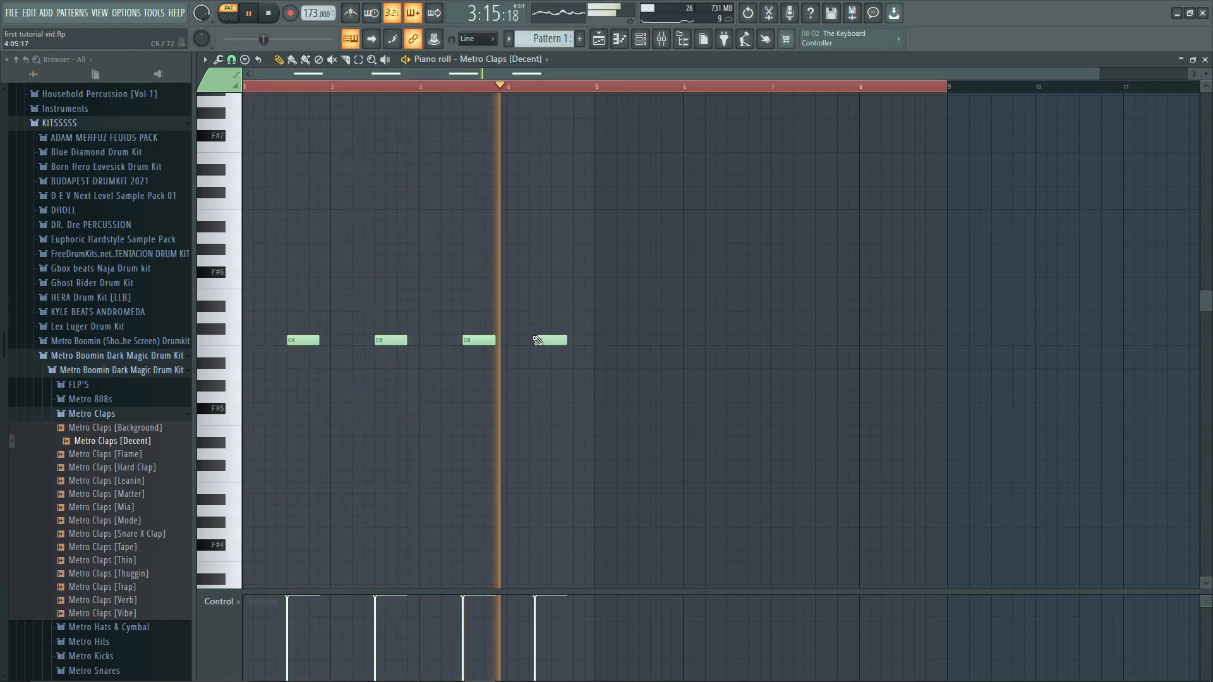
key("space")
left_click_drag(538, 341, 573, 343)
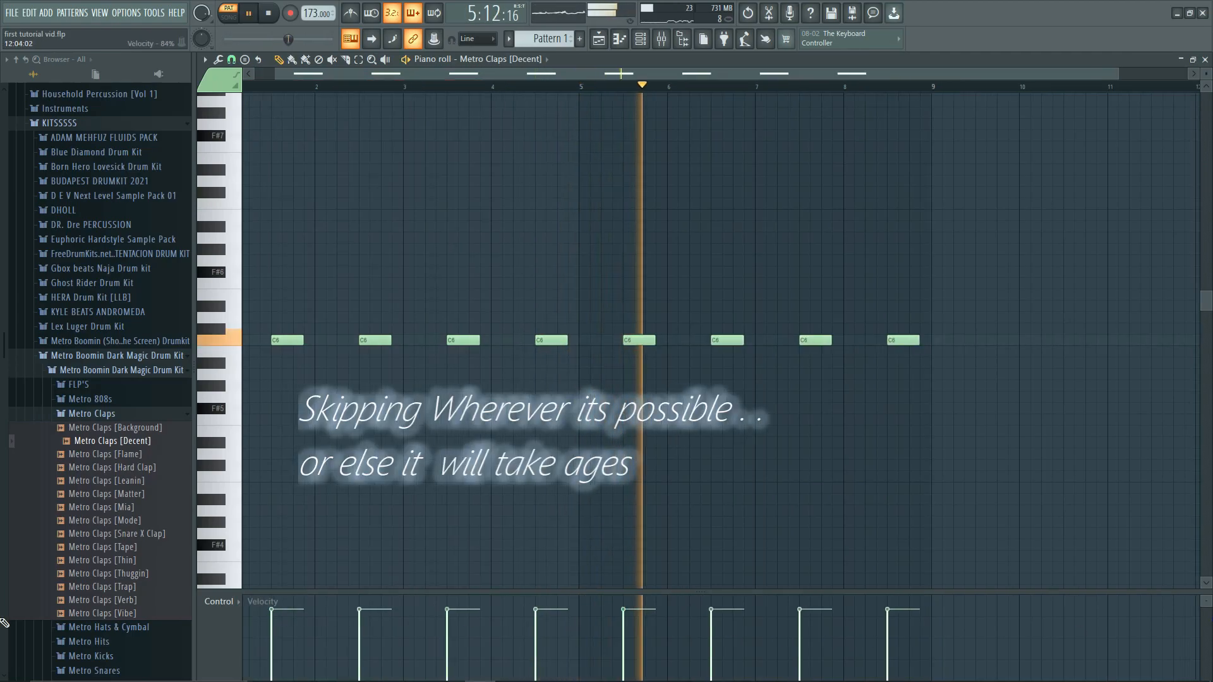
left_click_drag(544, 72, 385, 56)
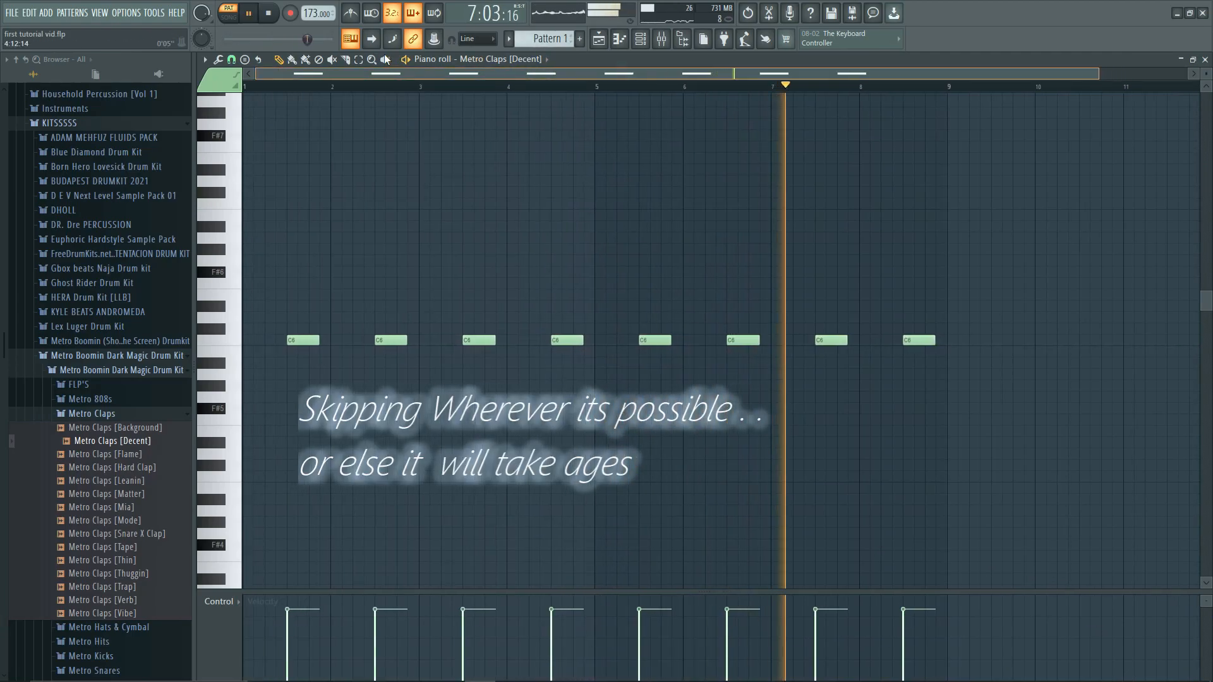
- Stop playback, show the channel rack and route the Metro Claps [Decent] channel to mixer track 4
left_click(640, 39)
key("space")
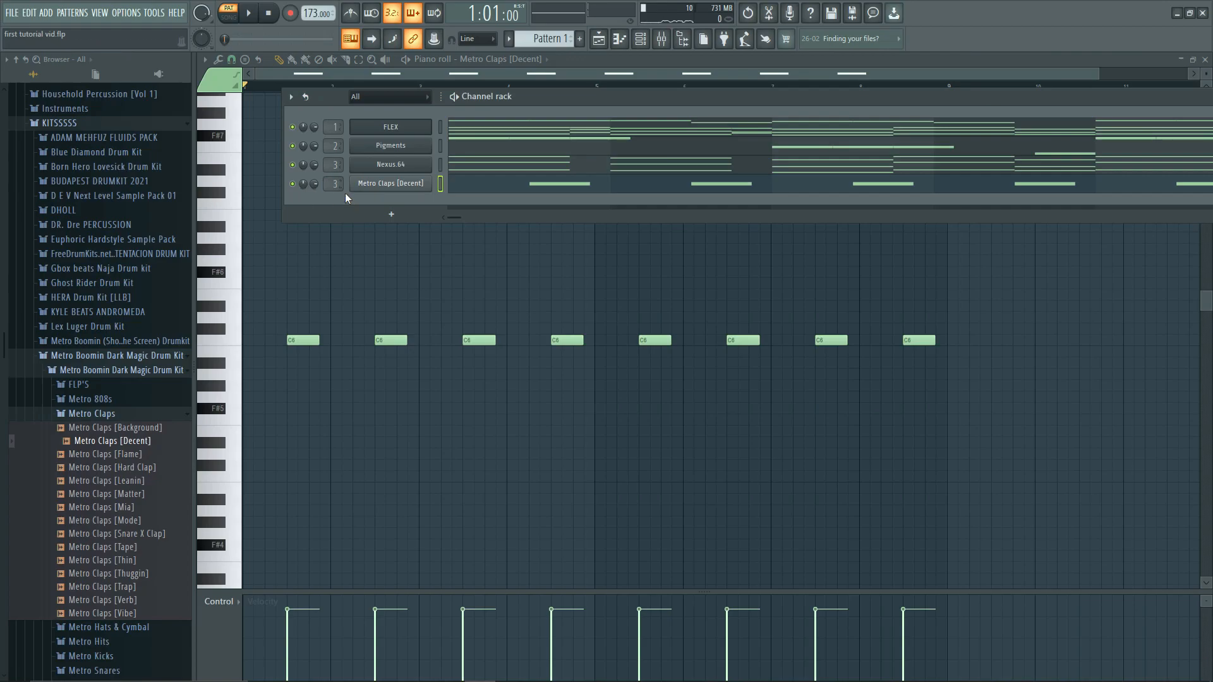
left_click_drag(513, 111, 500, 155)
- Close the Metro Claps folder and open the Metro Hits folder in the same drum kit
left_click(129, 415)
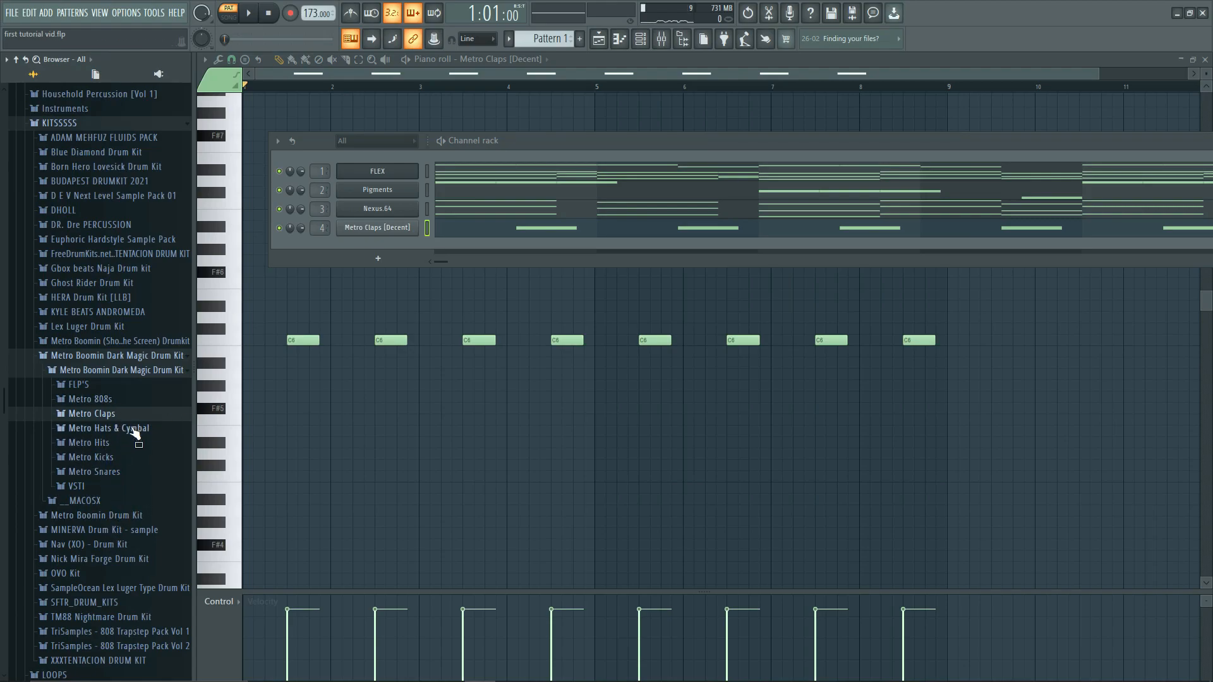
left_click(97, 445)
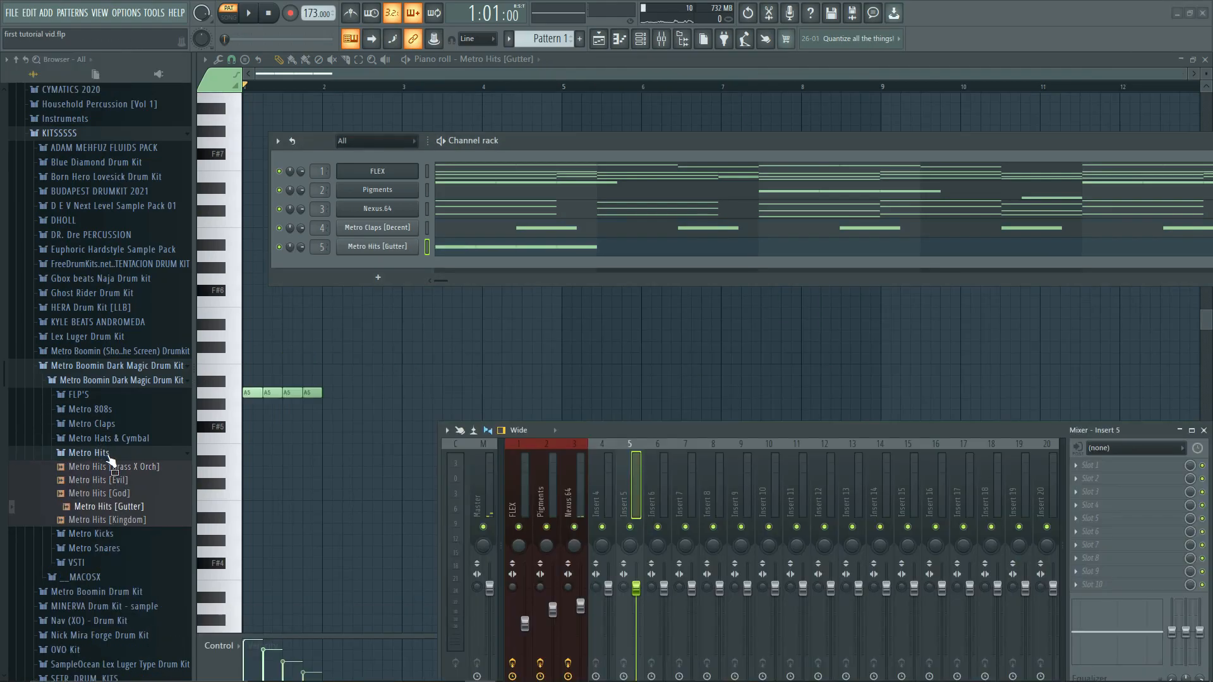
- Audition samples from the Metro Hats & Cymbal folder during playback and add Metro Hats [Chains] as a new channel
left_click(104, 452)
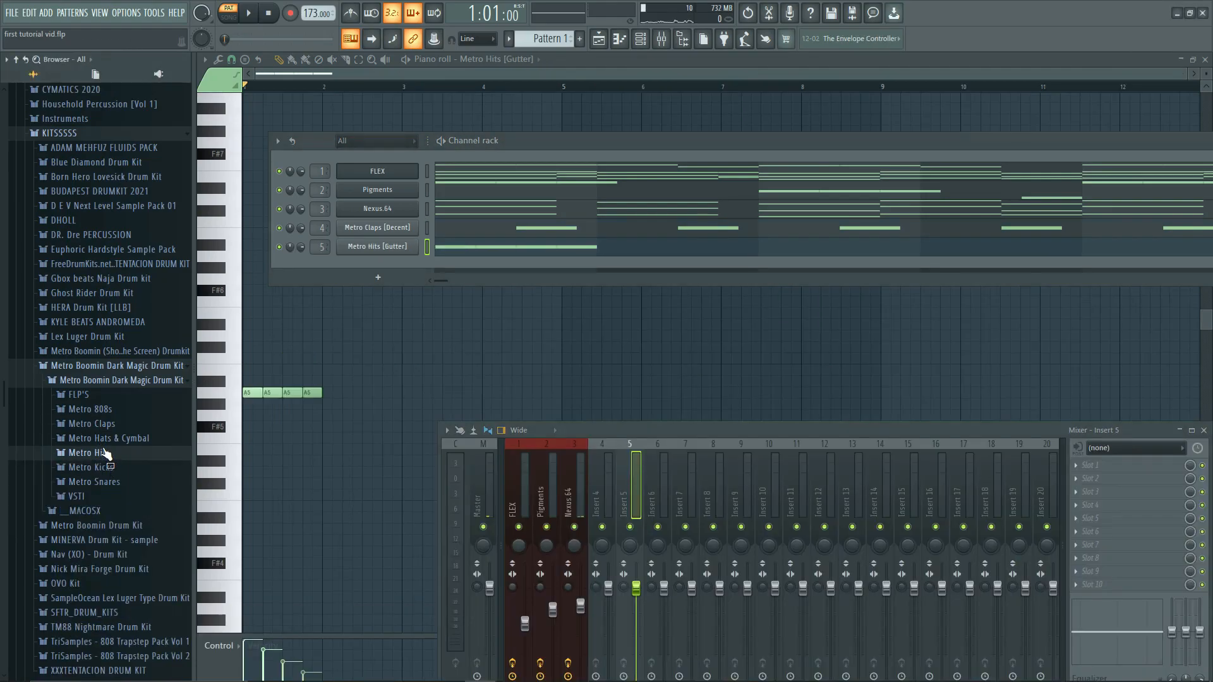
left_click(106, 439)
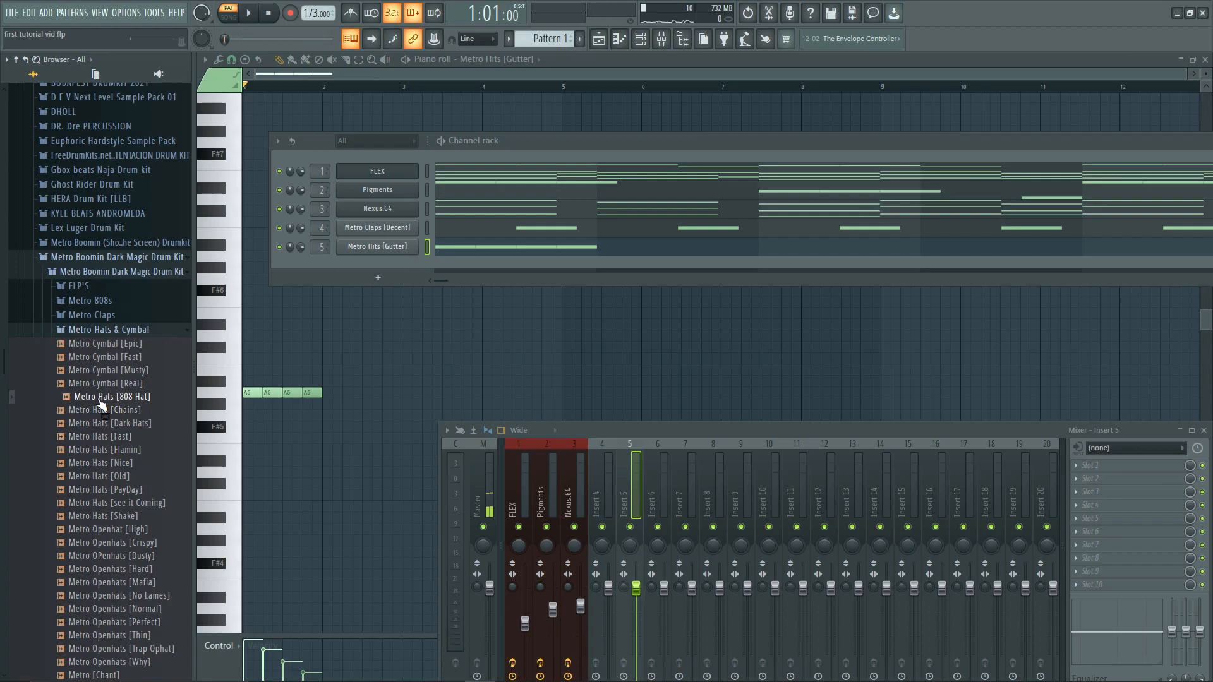
left_click(120, 372)
key("space")
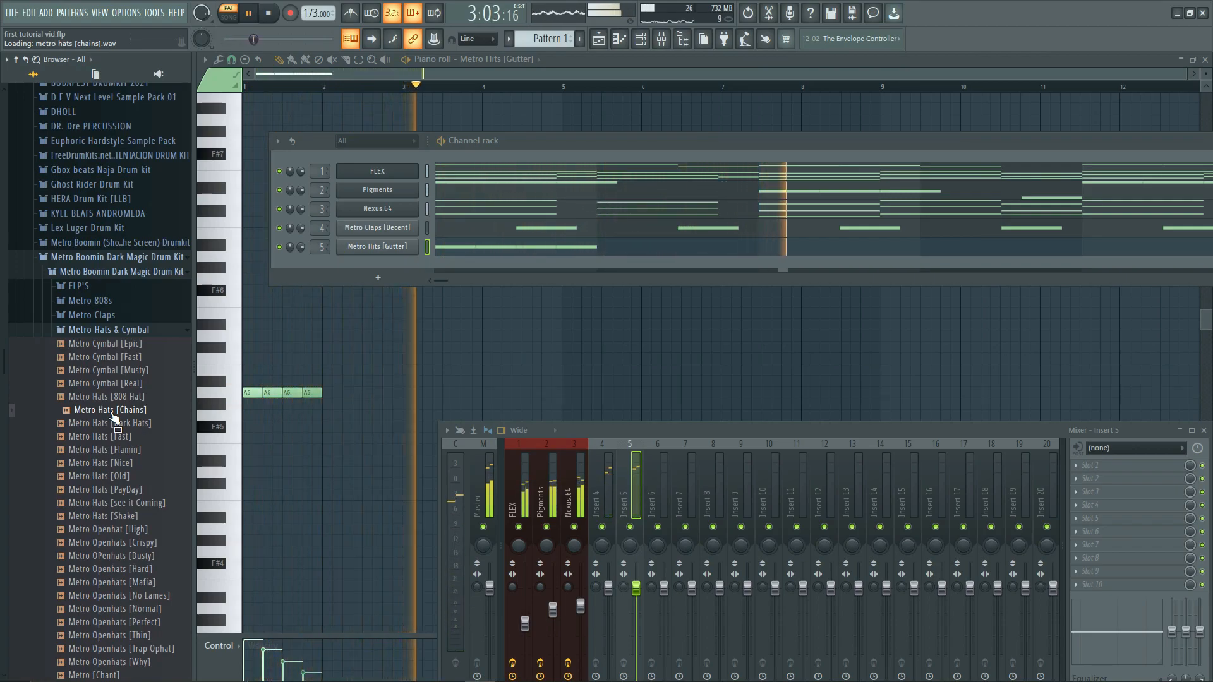
left_click_drag(114, 418, 199, 408)
key("space")
left_click_drag(380, 250, 380, 252)
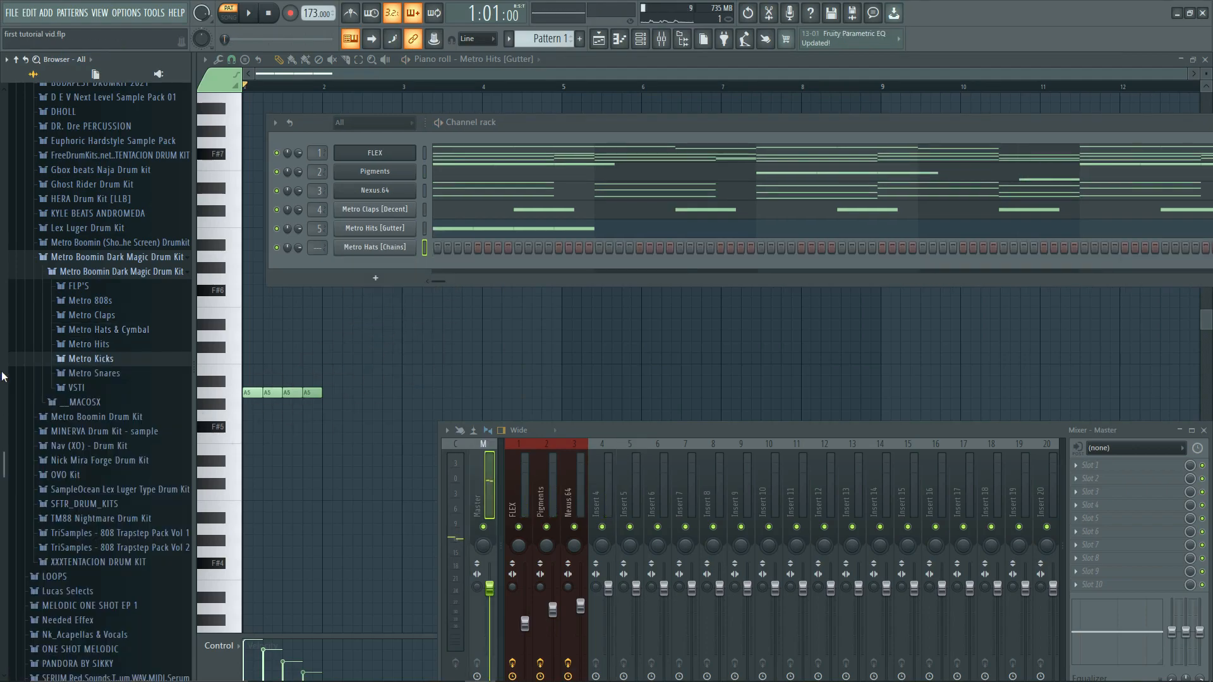
- Switch to the Metro Boomin Drum Kit and audition hi-hat samples from its Metro HI-HAT folder
left_click(92, 269)
left_click(101, 259)
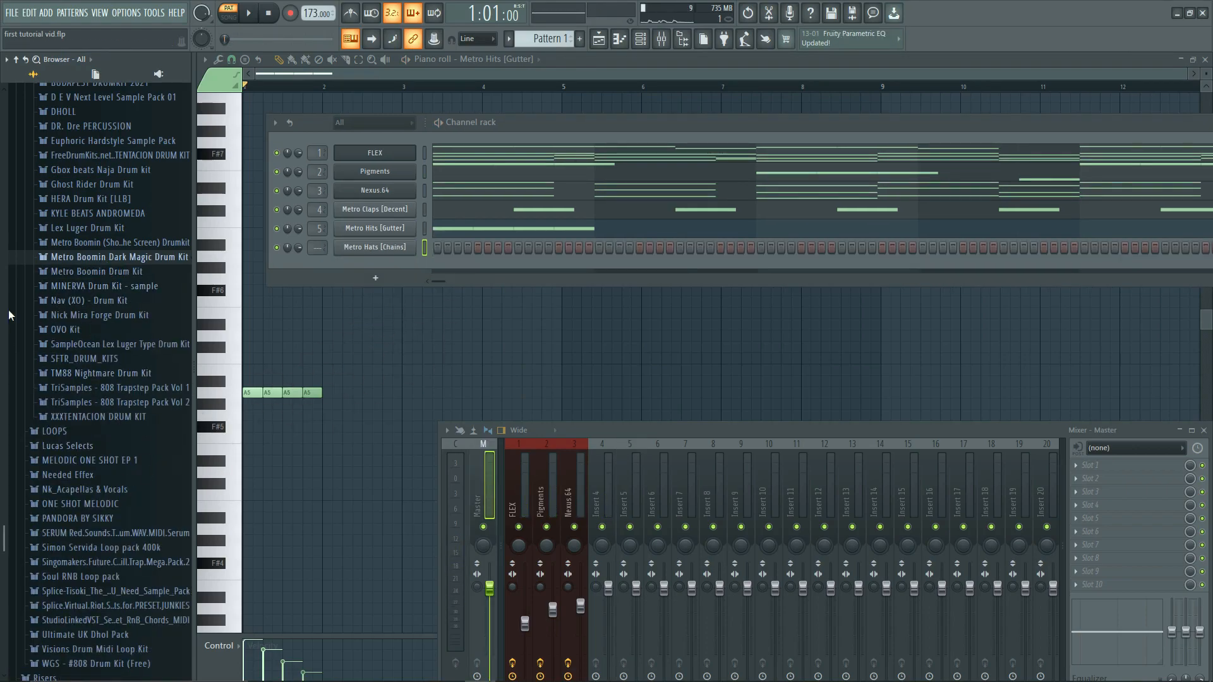
left_click(110, 271)
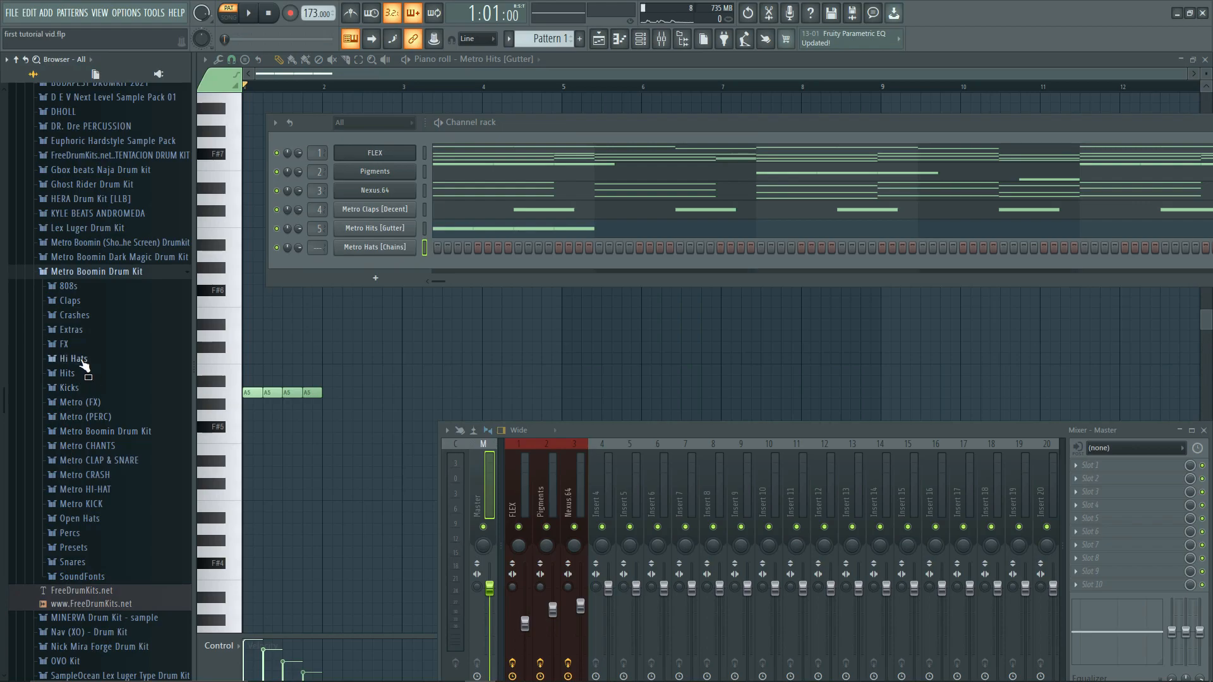
scroll(85, 365, "down", 3)
scroll(101, 376, "up", 5)
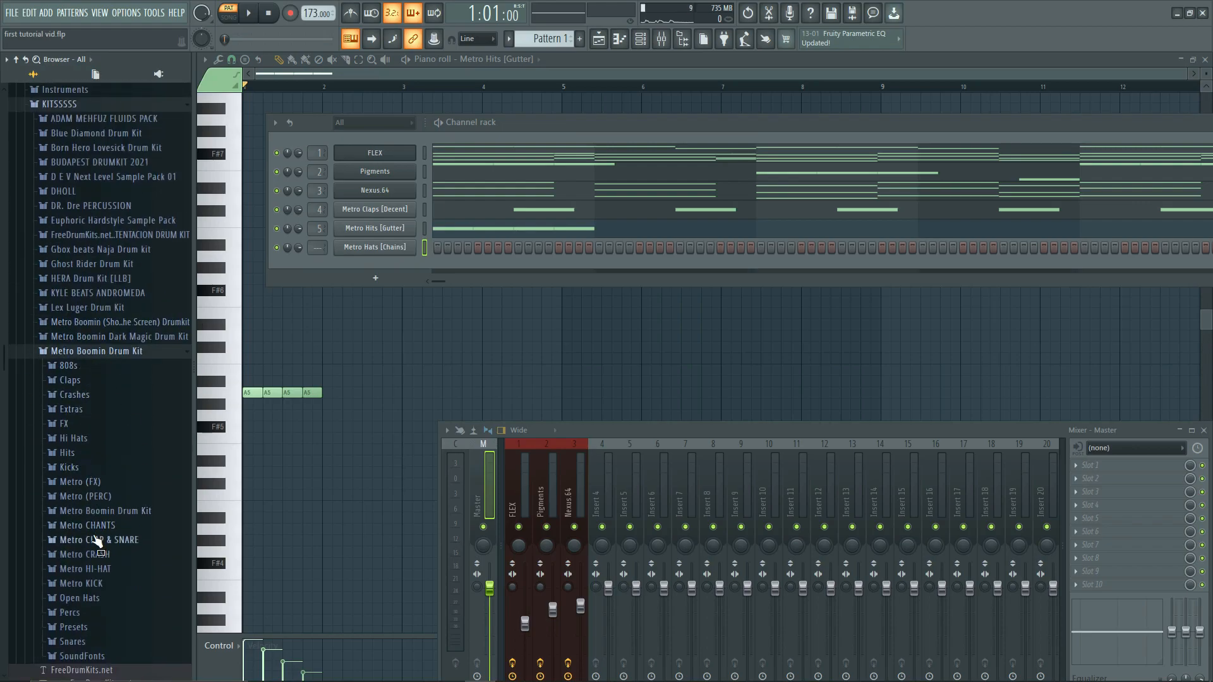
left_click(91, 569)
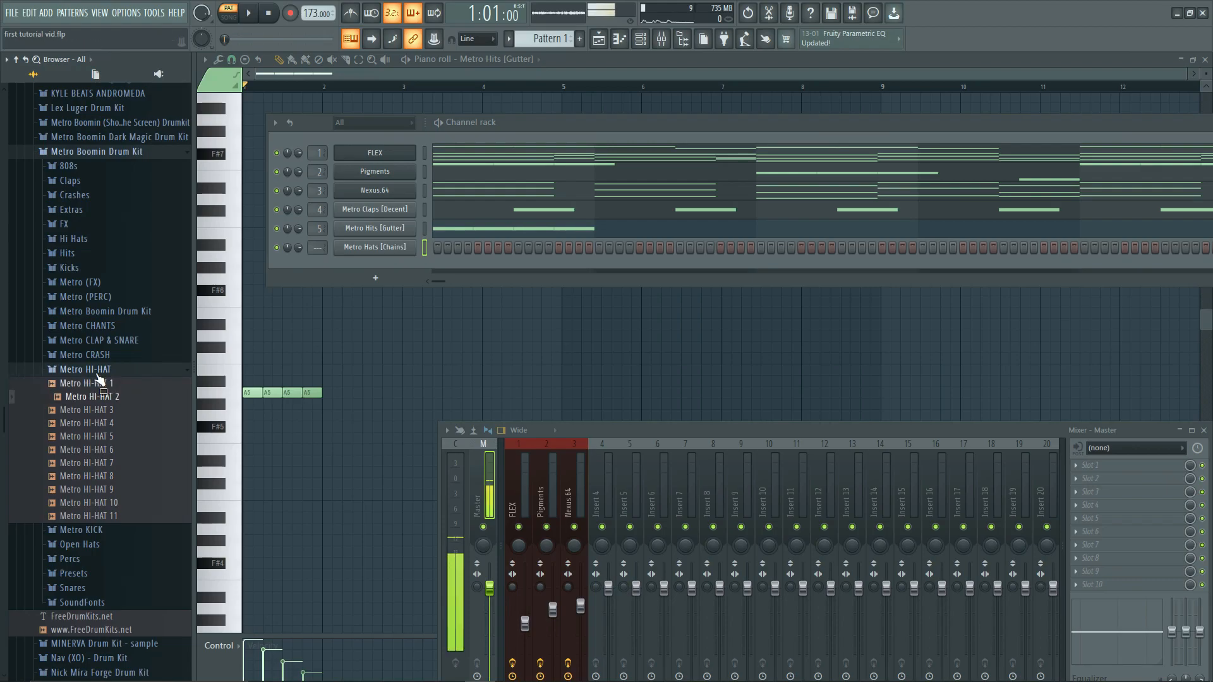
left_click(100, 371)
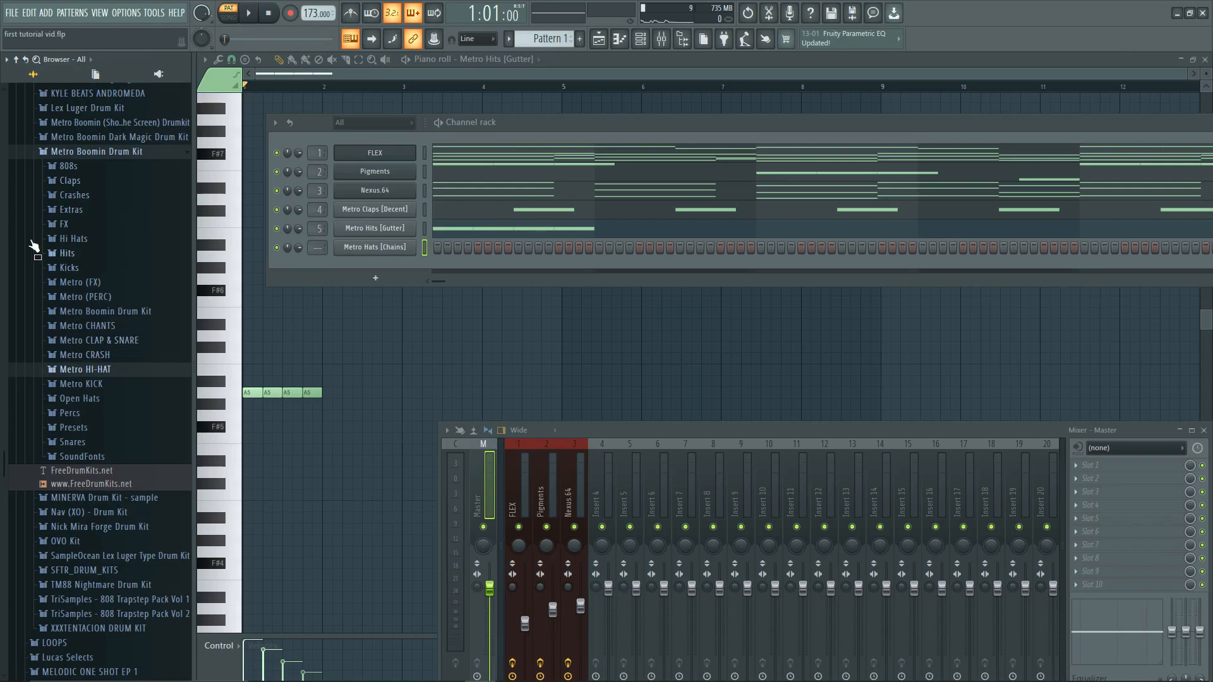
- Audition samples from the Metro Boomin Drum Kit's Snares folder and add MB Snare (14) as a new channel
left_click(82, 442)
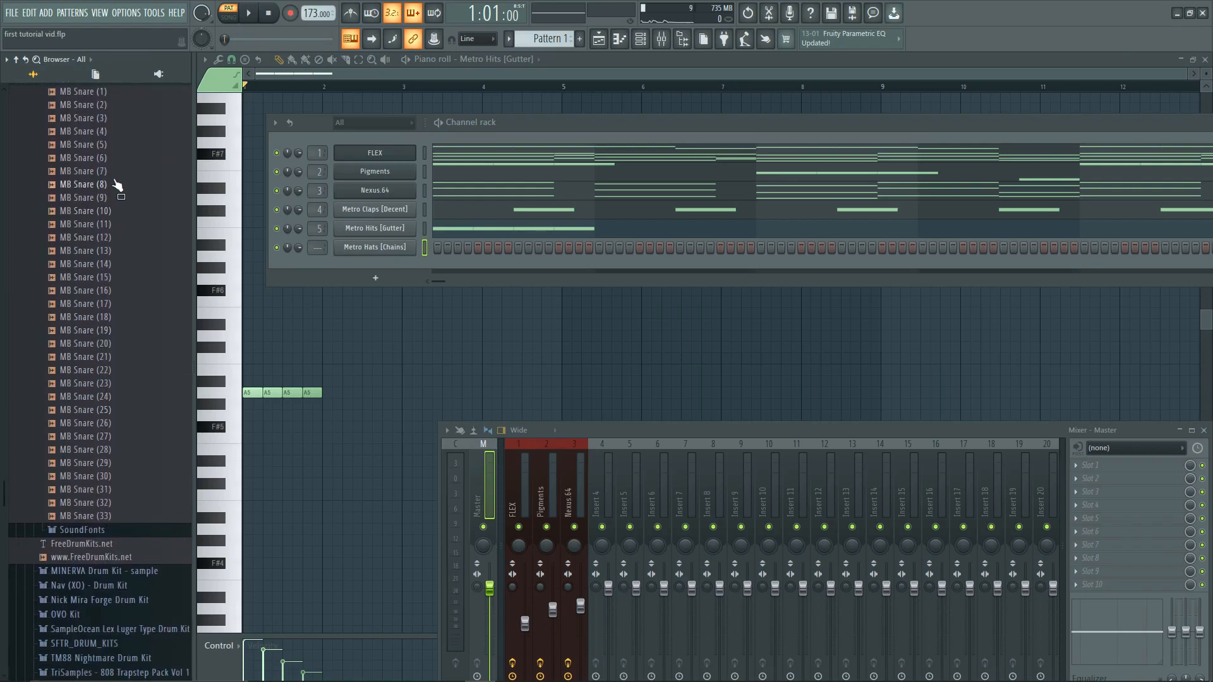
left_click(112, 184)
left_click(106, 211)
left_click(98, 239)
left_click_drag(98, 256, 392, 291)
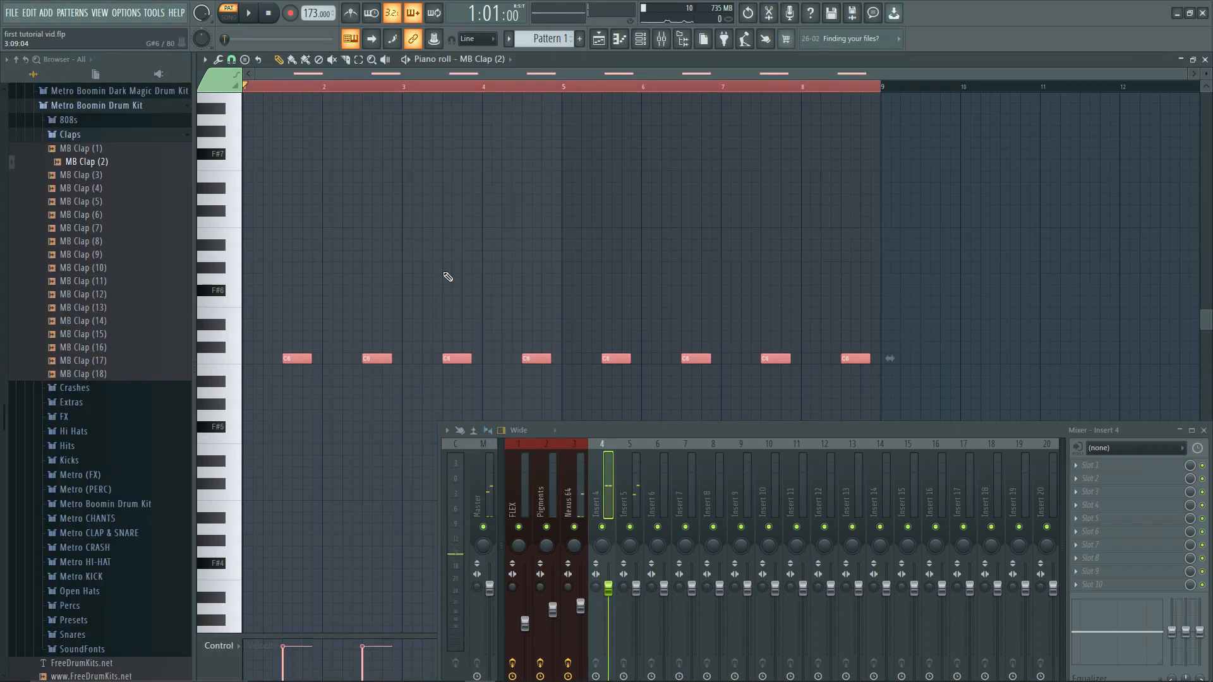
- Transpose the MB Clap (2) notes down to F#5, then compare them an octave lower during playback before restoring that pitch
key("Down")
key("Down")
key("Down")
key("Down")
key("Down")
key("Down")
key("space")
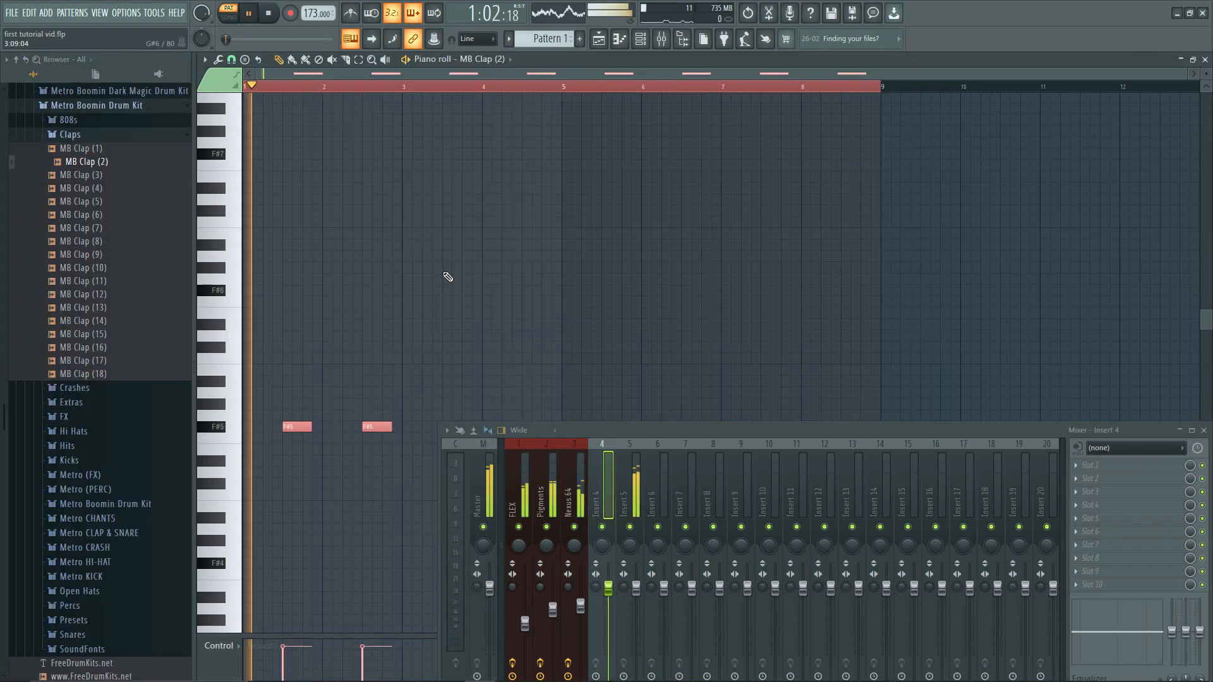
key("ctrl+Down")
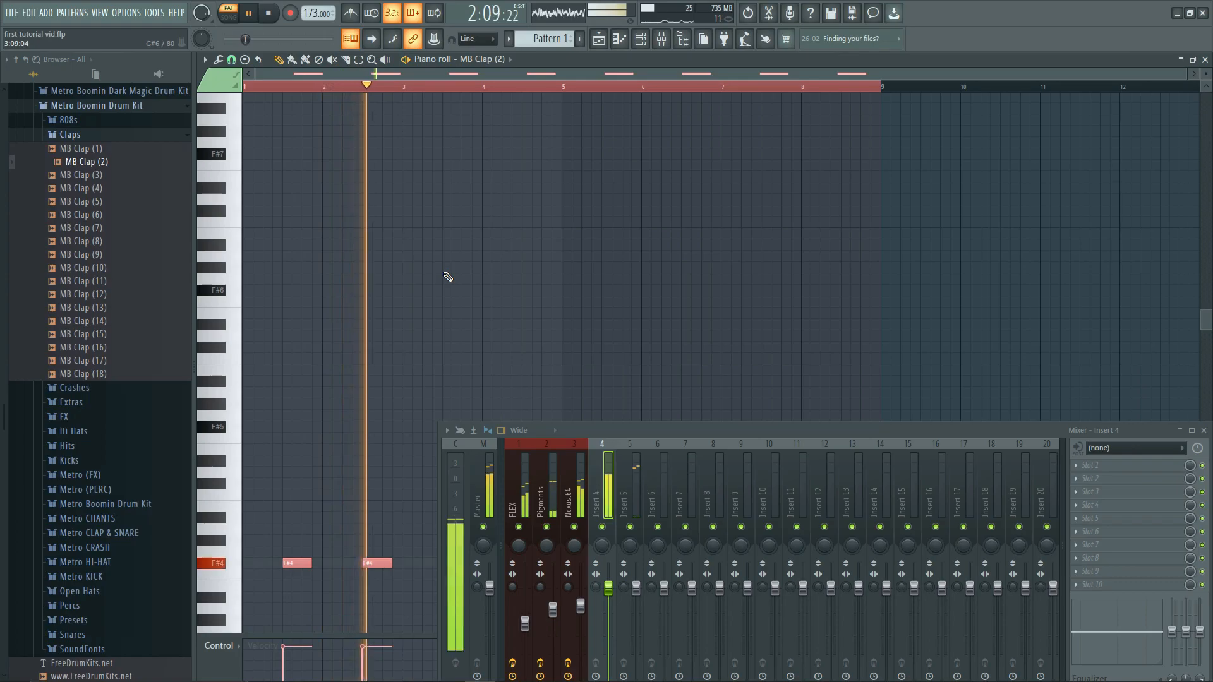
key("ctrl+Up")
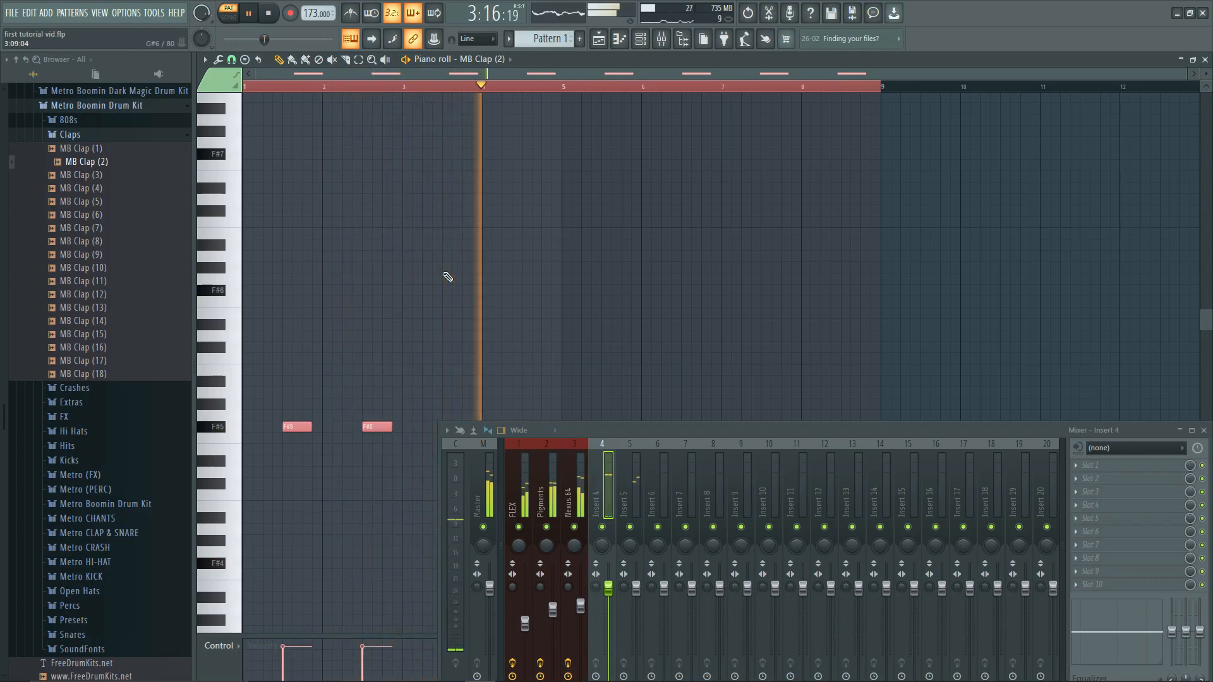
- Stop playback, hide the mixer, and set the MB Clap (2) notes to E5 at full velocity
left_click(660, 46)
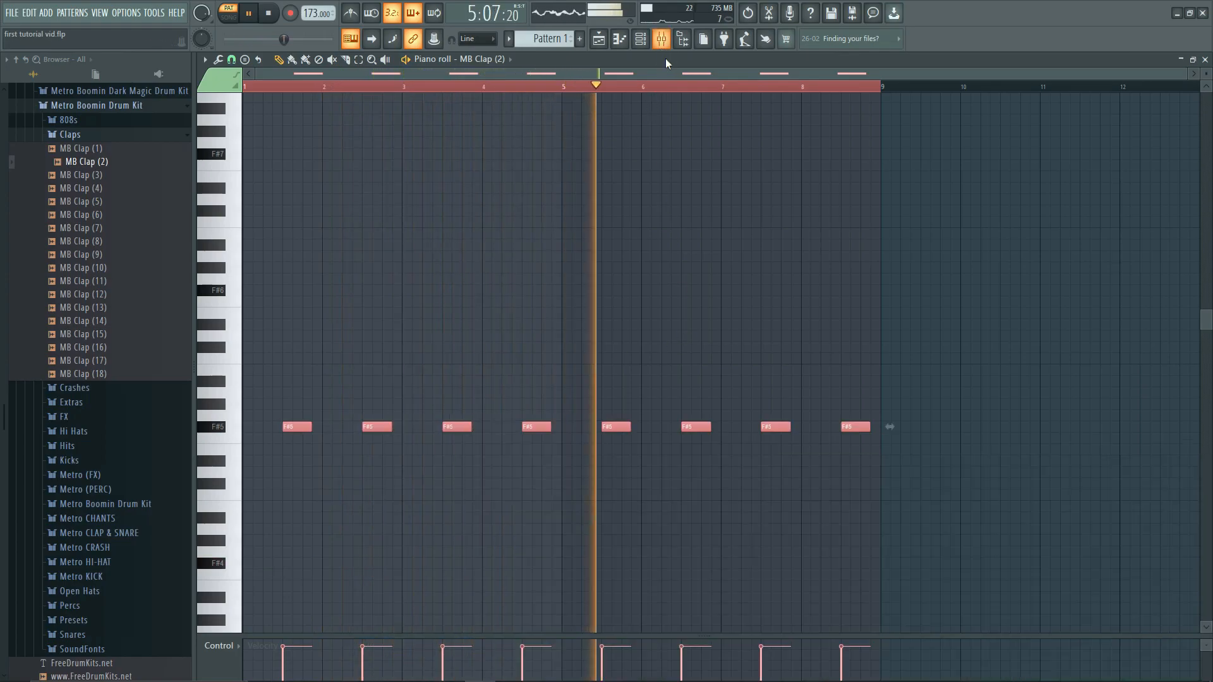
key("space")
scroll(809, 587, "down", 3)
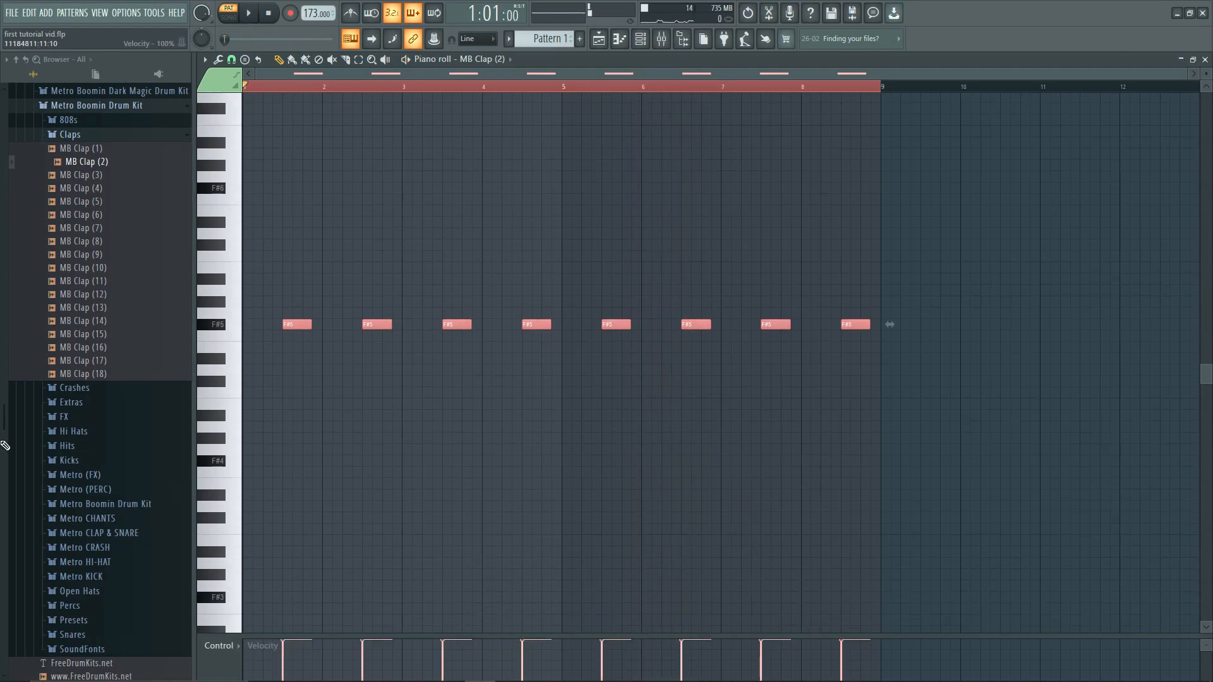
scroll(907, 432, "up", 3)
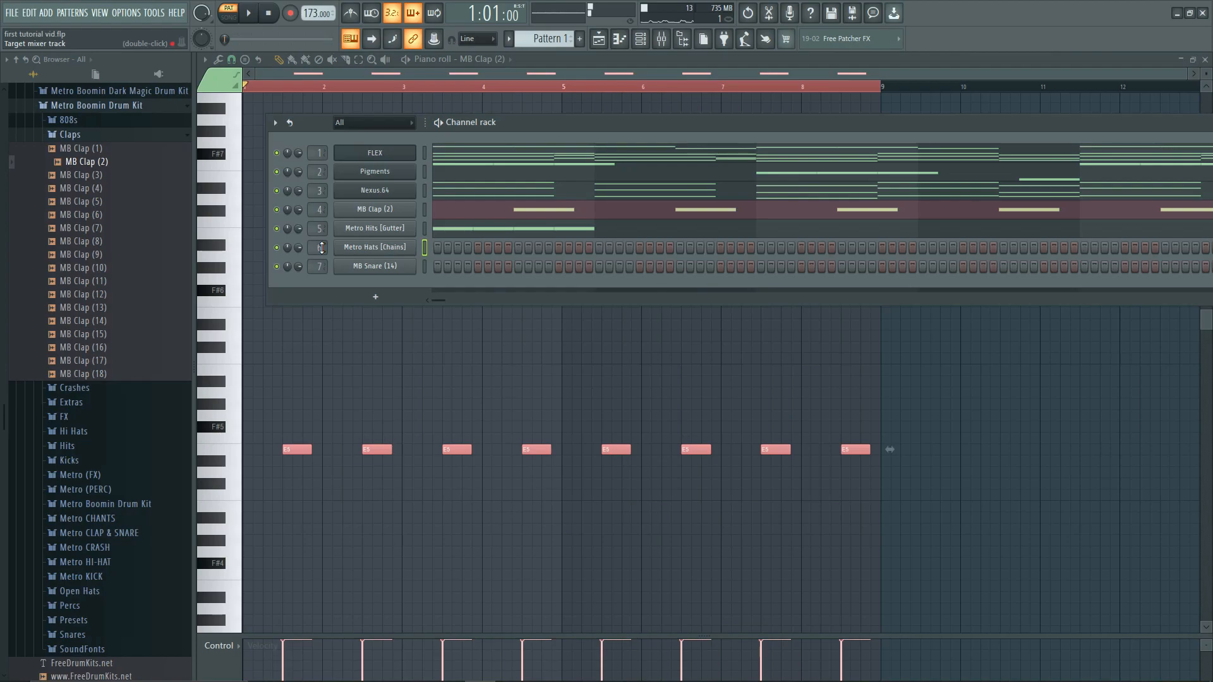
- Open the MB Snare (14) channel in the piano roll, enlarge its velocity lane and play the pattern
right_click(356, 268)
left_click(443, 266)
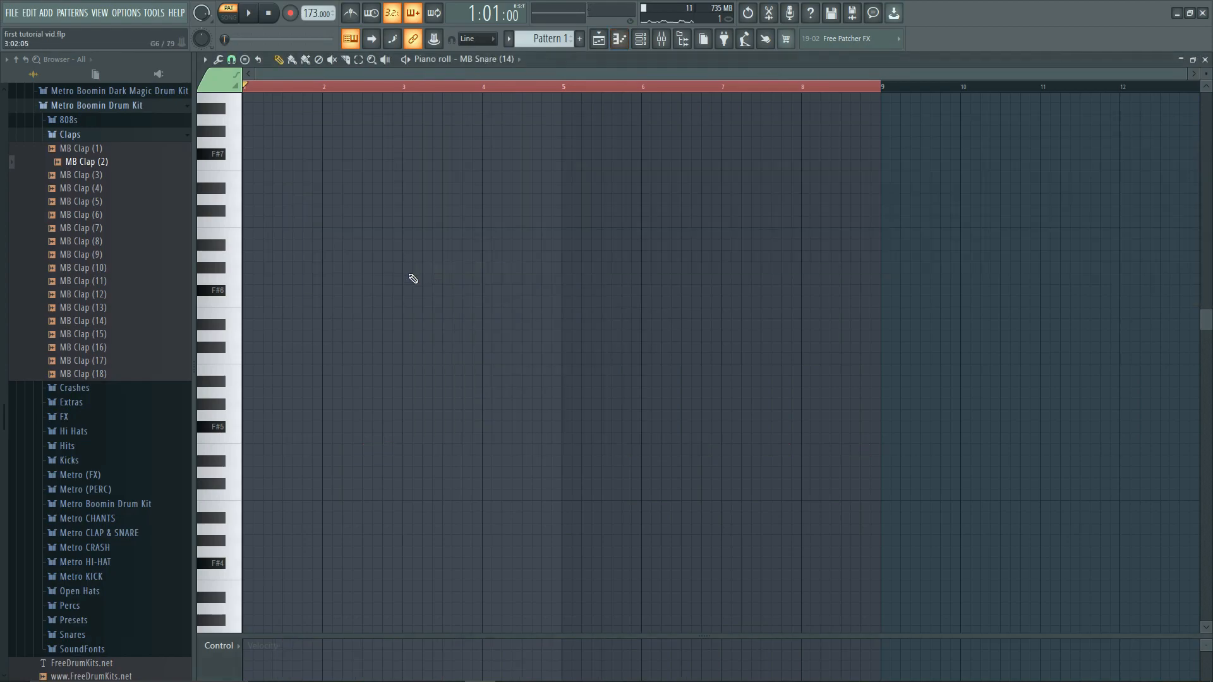
key("space")
key("space")
key("space")
key("space")
key("space")
key("space")
left_click_drag(340, 635, 340, 543)
key("space")
- Draw MB Snare (14) notes on A5 in the first four bars, duplicate them into bars 5 to 8 and vary the copy
left_click(425, 291)
left_click(474, 291)
left_click(514, 291)
key("ctrl+b")
left_click(656, 291)
right_click(796, 292)
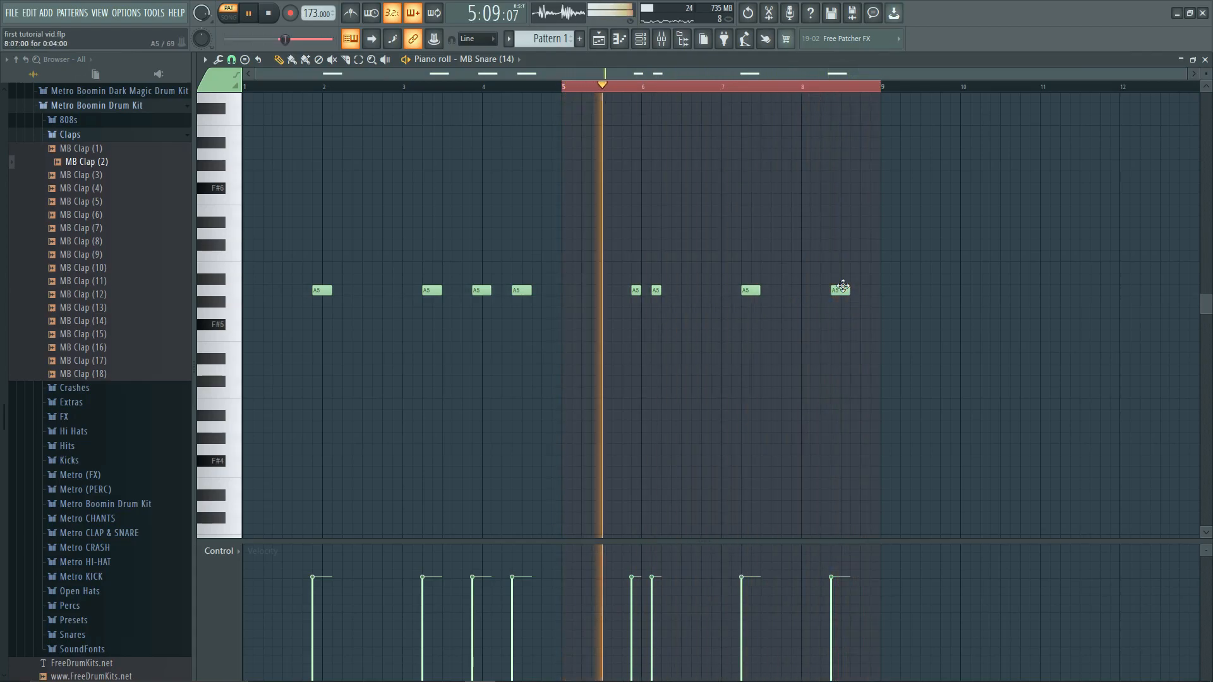
key("space")
left_click(597, 86)
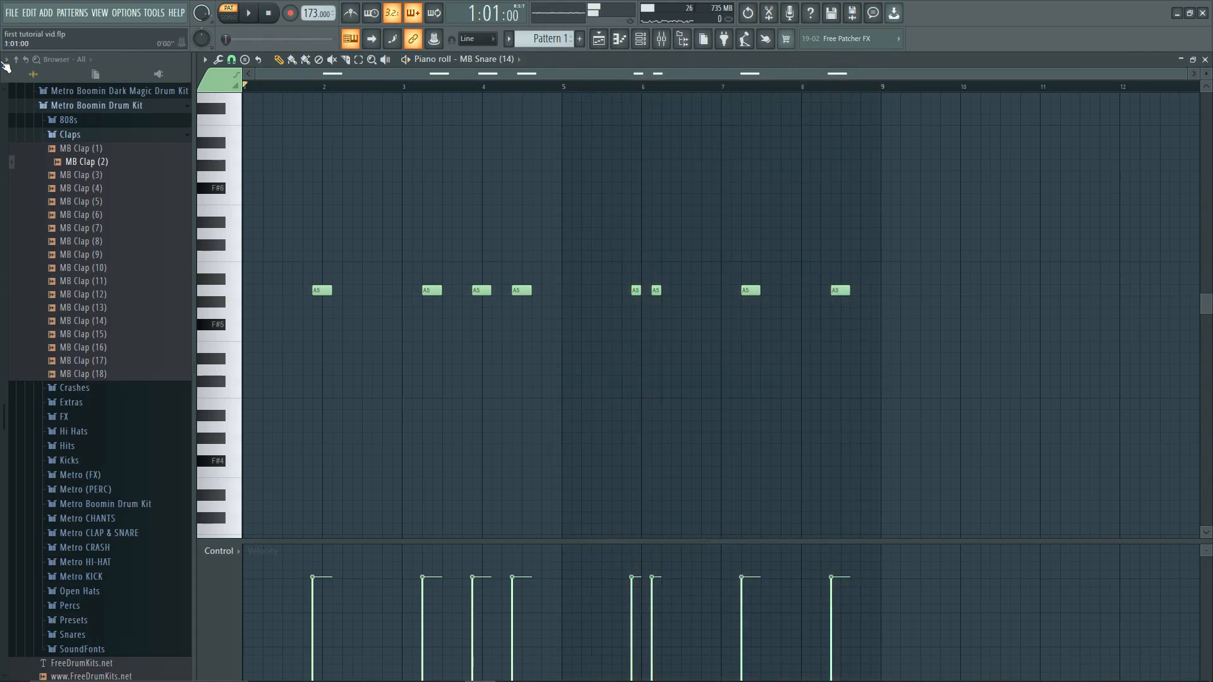
- Fill every second step of the Metro Hats [Chains] channel and listen to the pattern
left_click(638, 41)
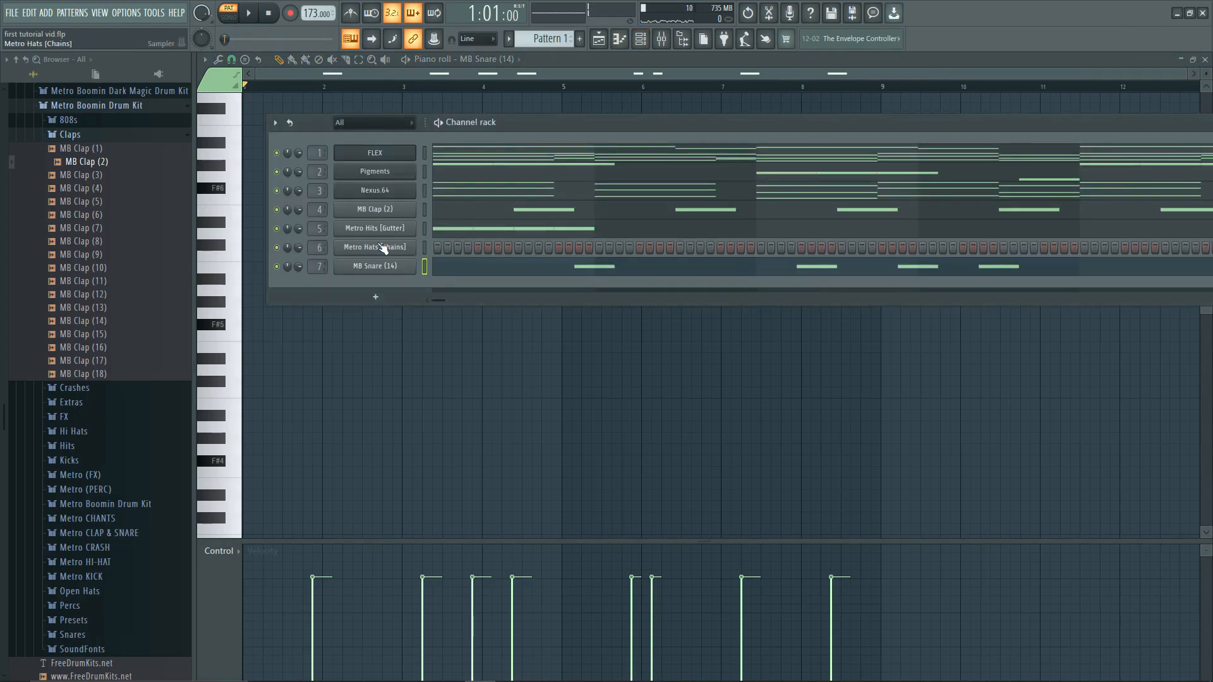
right_click(381, 248)
left_click_drag(513, 120, 518, 184)
right_click(390, 314)
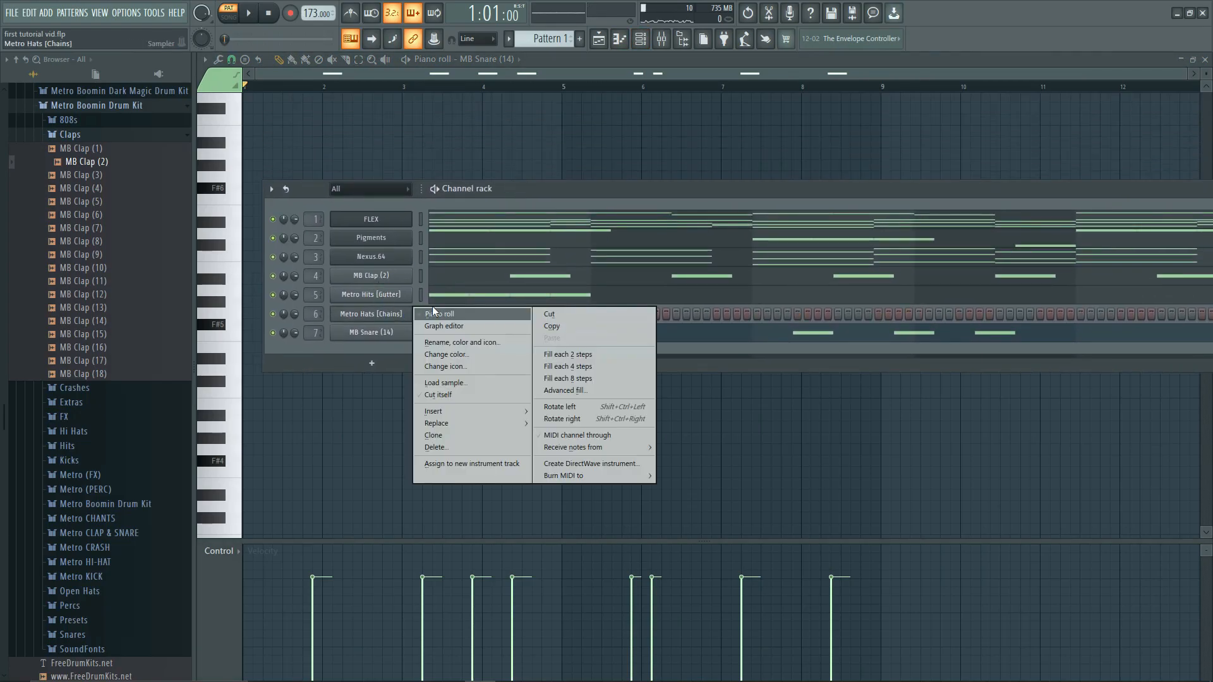
left_click(567, 355)
key("space")
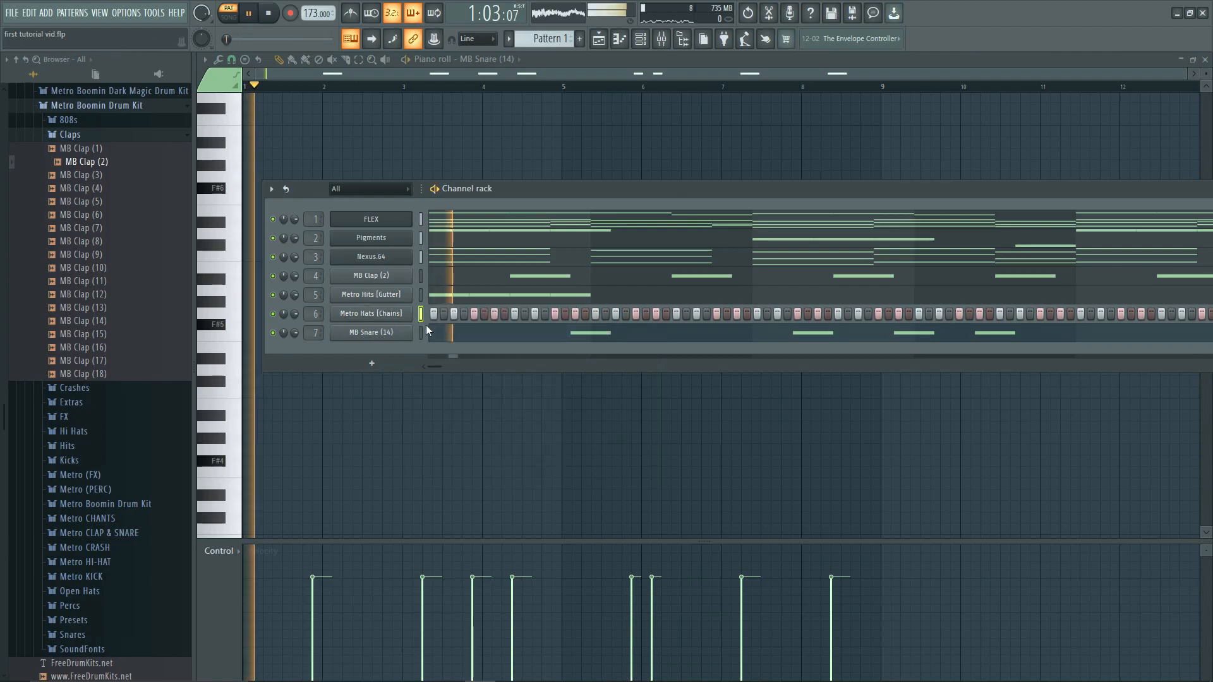
left_click(379, 316)
left_click(609, 191)
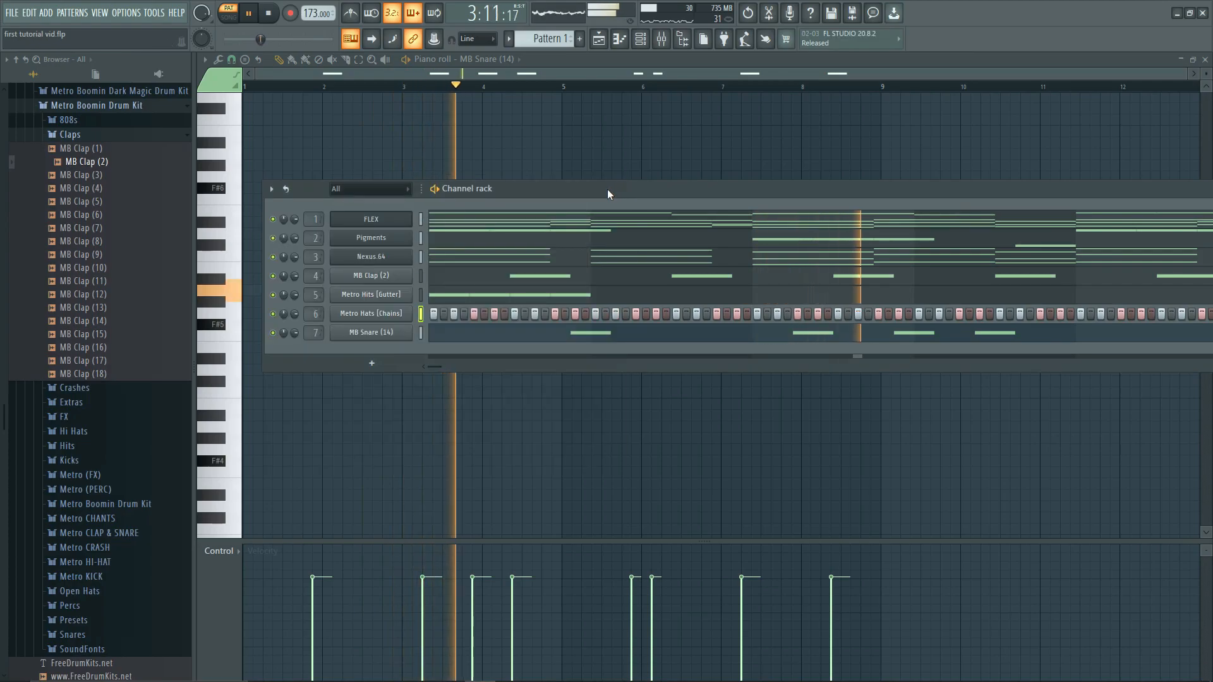
key("space")
- Replace the Metro Hats [Chains] sample with MB Hi Hat (5) from the Metro Boomin Drum Kit's Hi Hats folder and play it
left_click_drag(607, 192, 579, 129)
left_click(71, 134)
left_click(74, 192)
left_click_drag(90, 260, 329, 251)
key("space")
left_click(612, 189)
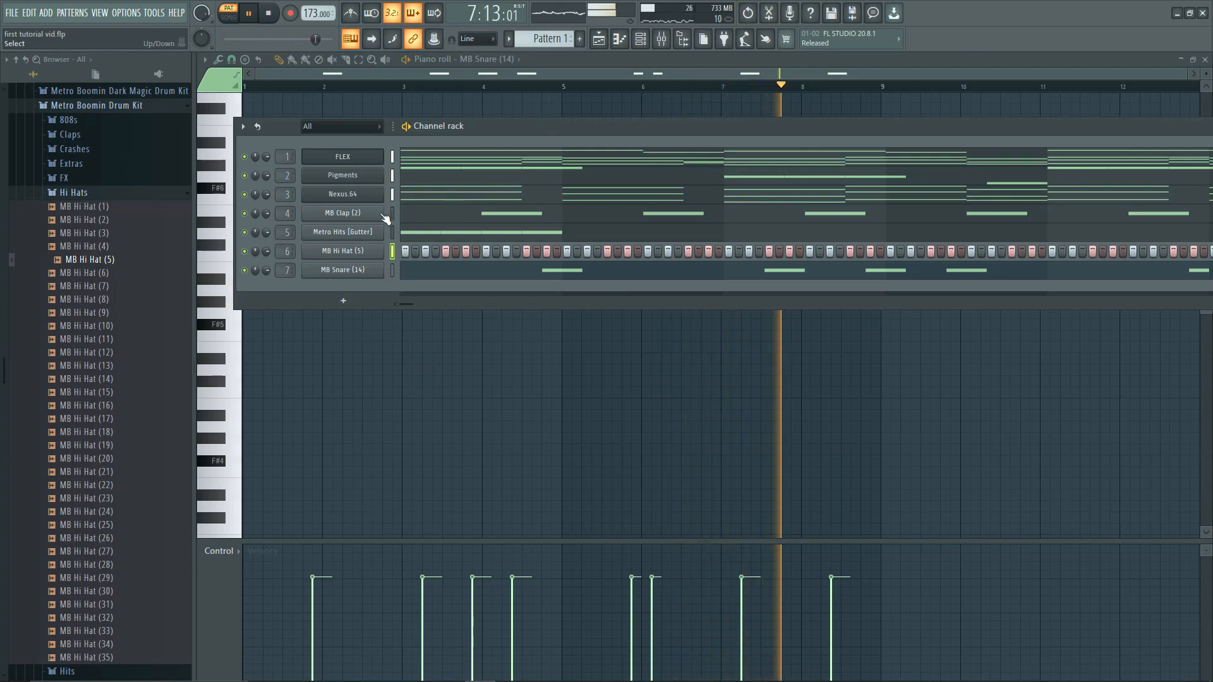
- Mute the Pigments channel and remove the Metro Hits [Gutter] channel while playing and stopping the pattern
key("space")
left_click(245, 176)
key("space")
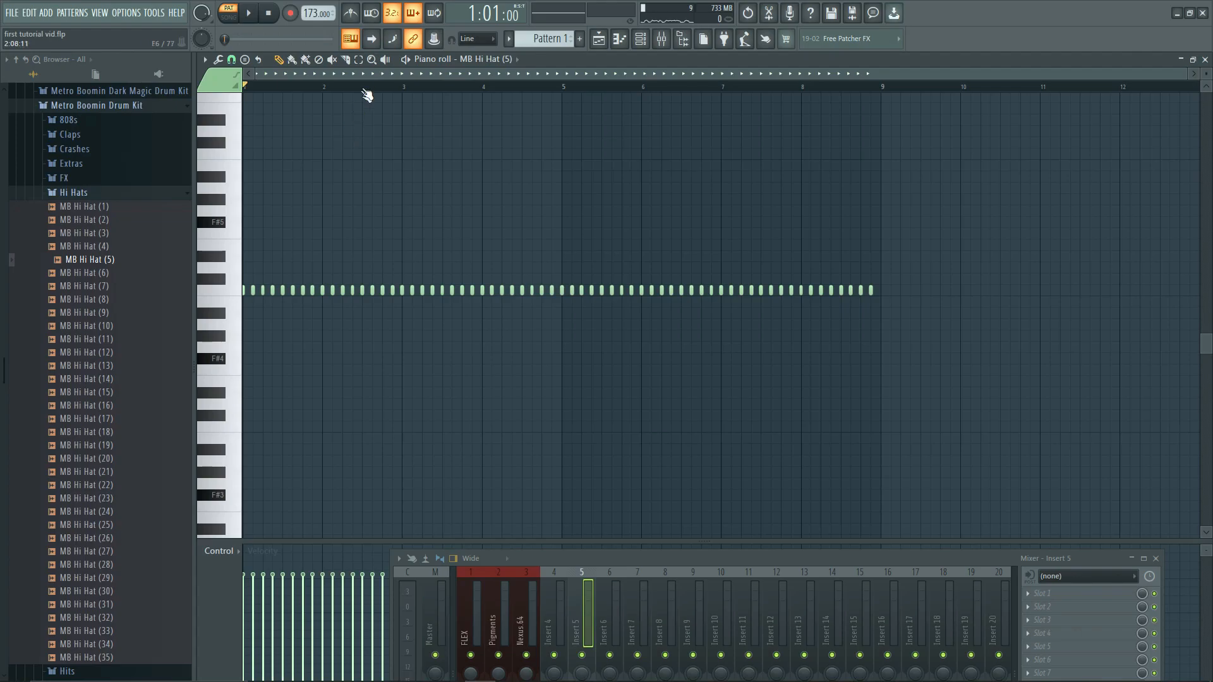
key("space")
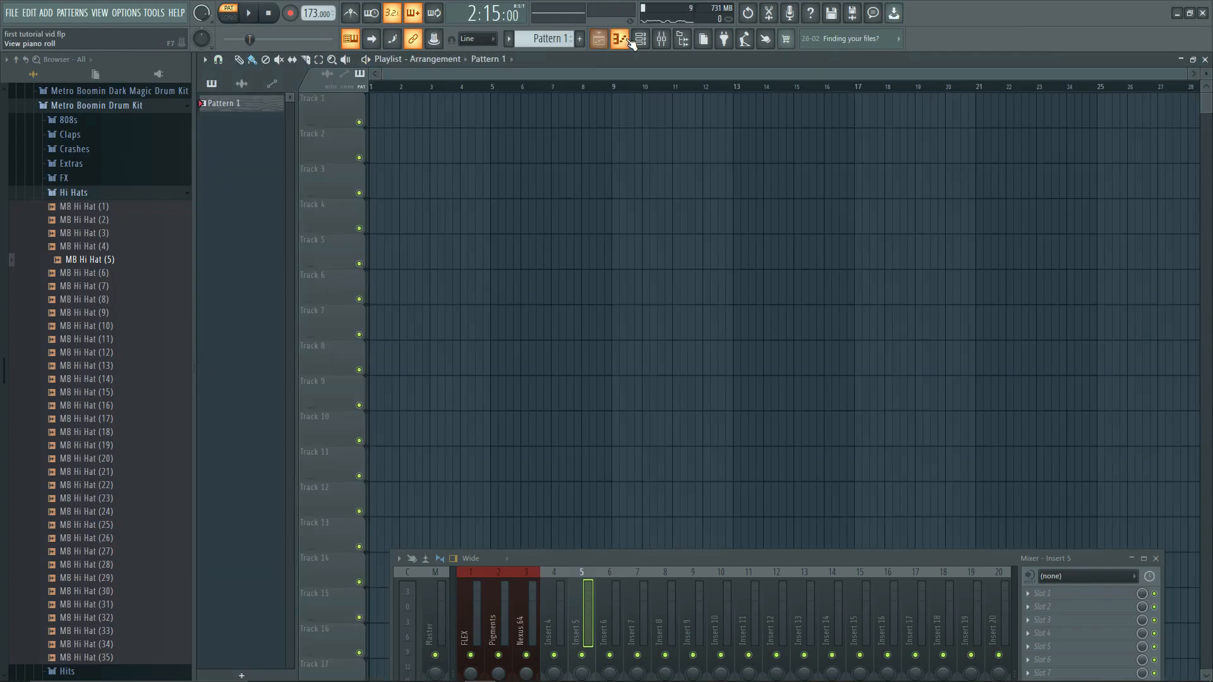
key("space")
key("space")
key("space")
left_click(641, 39)
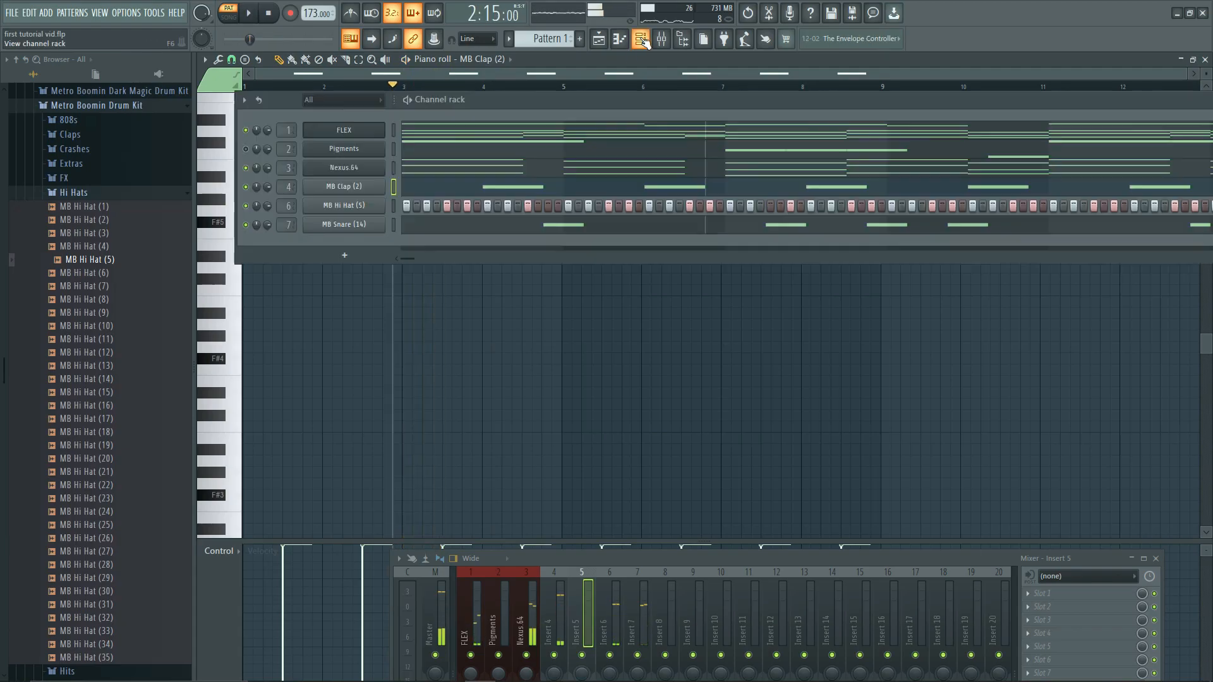
- Delete scattered MB Hi Hat (5) notes during playback to leave gaps, and place a fast six-note roll on E4 at the end of bar 8
right_click(366, 209)
left_click(397, 204)
key("space")
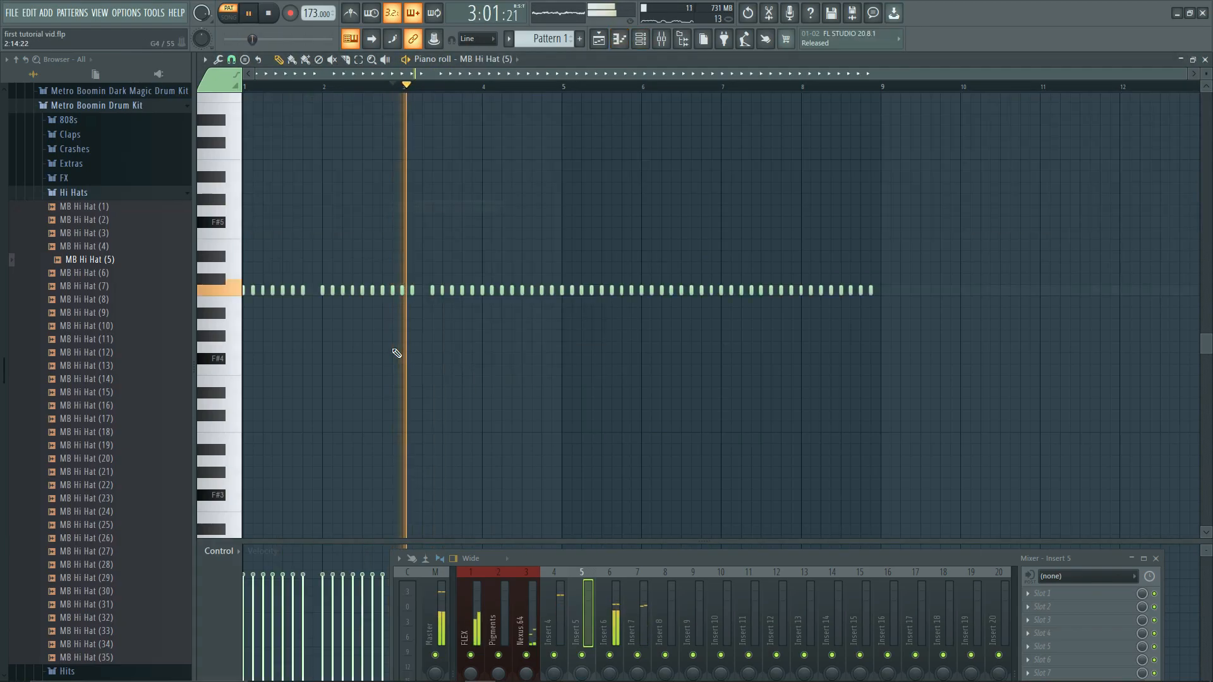
right_click(472, 291)
right_click(512, 291)
right_click(632, 290)
scroll(649, 293, "up", 3)
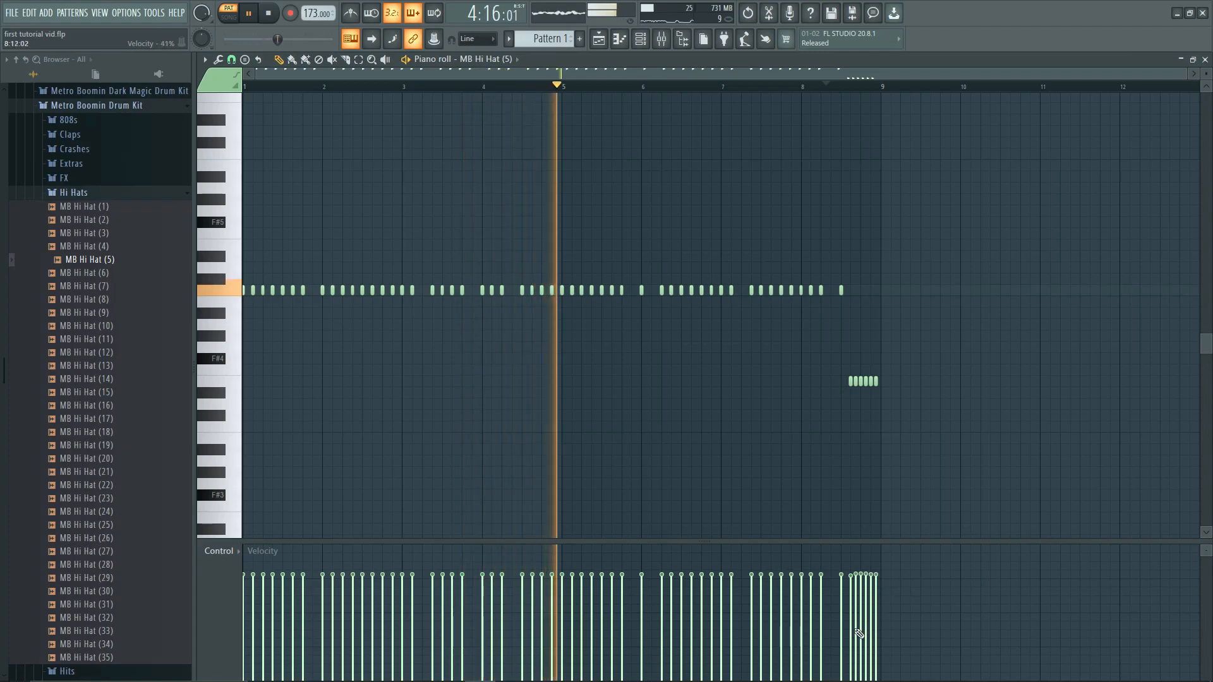
- Lower the velocity of every second note in the E4 hi-hat roll at the end of bar 8
scroll(878, 632, "up", 4)
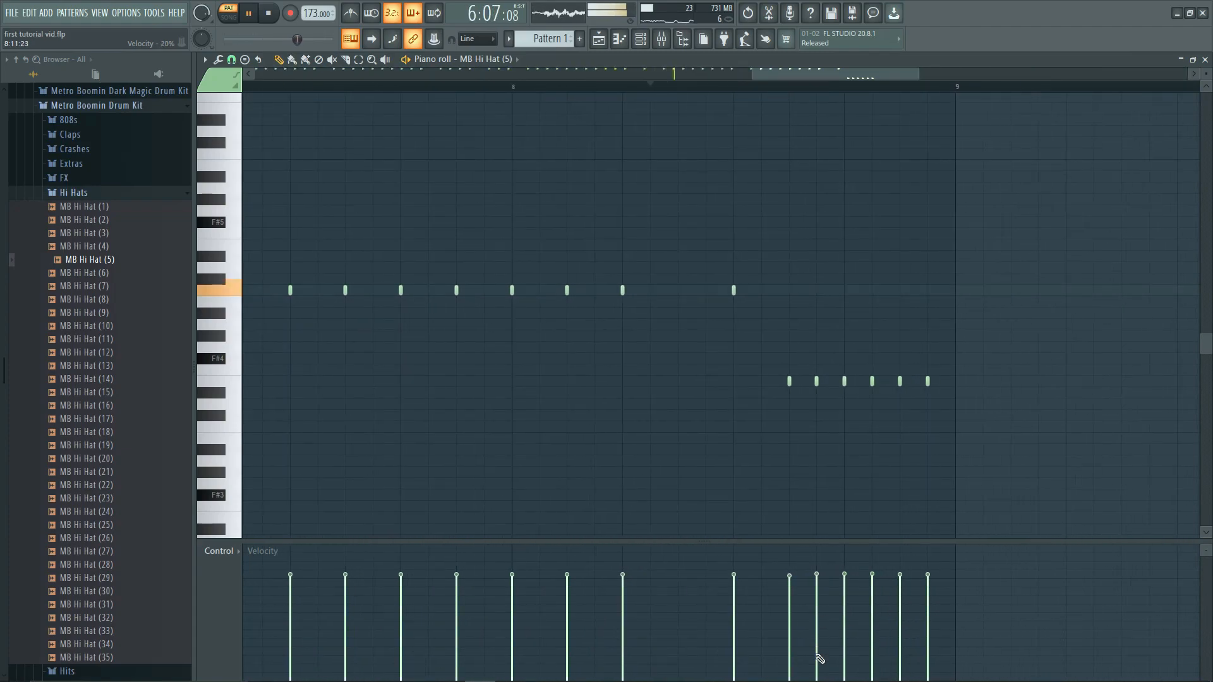
left_click(927, 655)
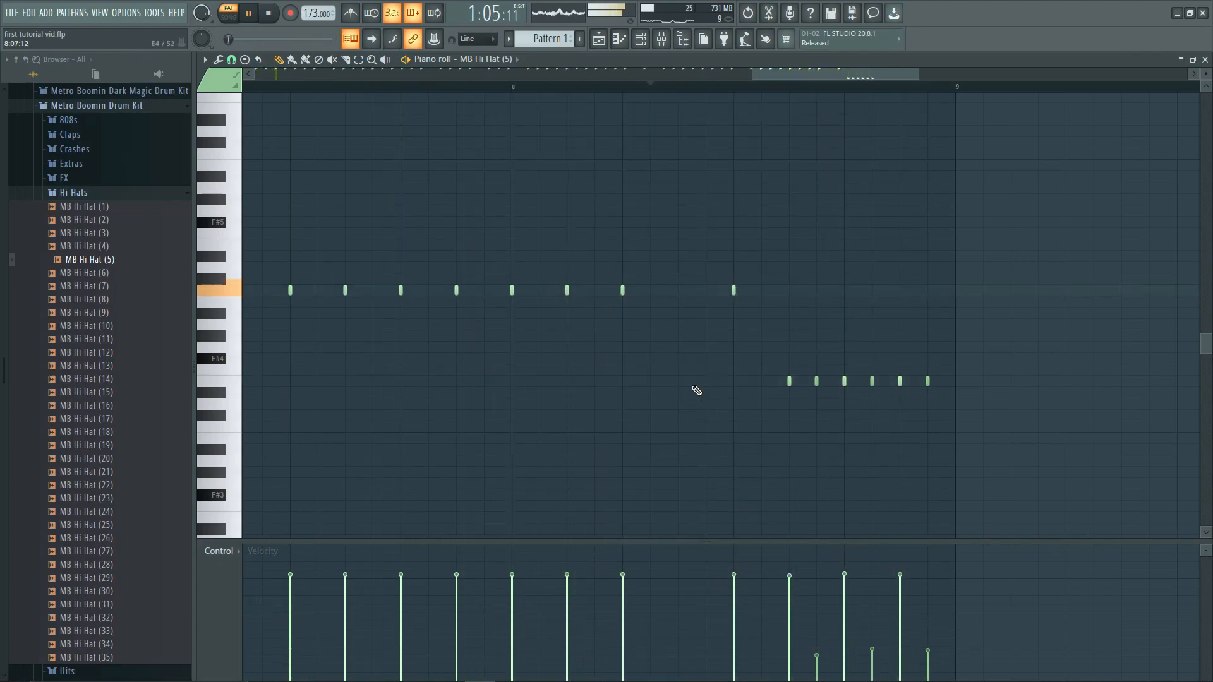
scroll(693, 387, "down", 4)
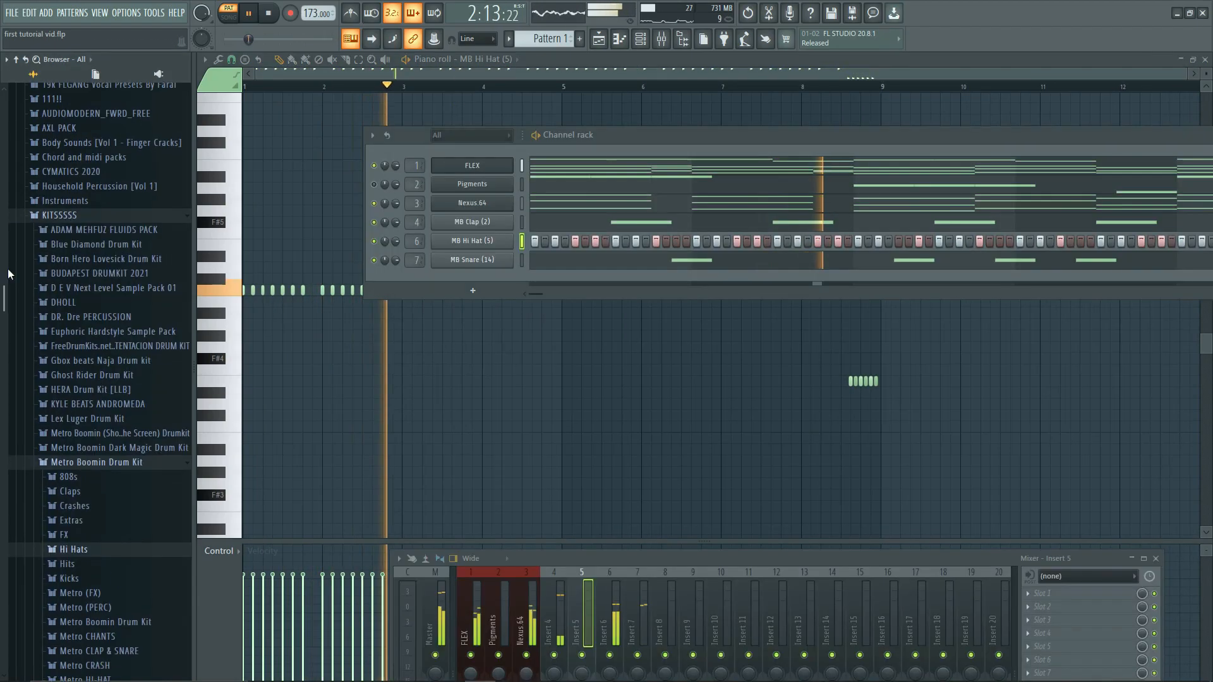
- Audition samples from the Metro Boomin Drum Kit's 808s folder and add MB 808 (1) as a new channel on mixer track 8
key("space")
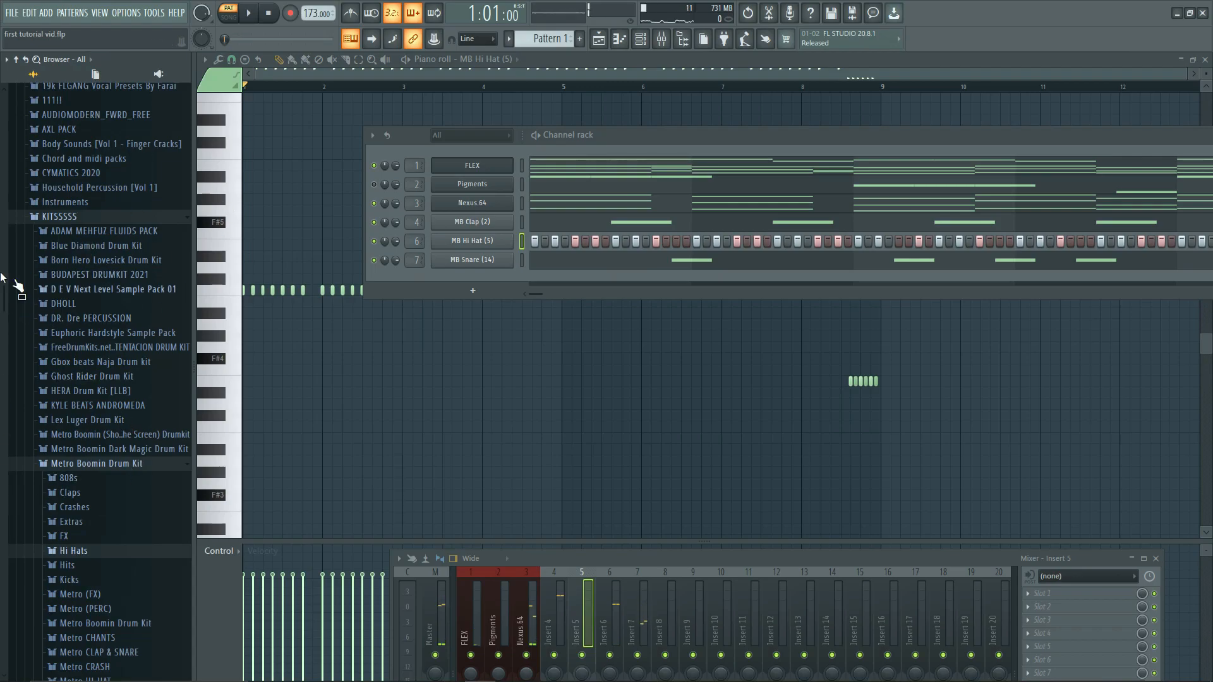
scroll(89, 442, "down", 5)
left_click(69, 237)
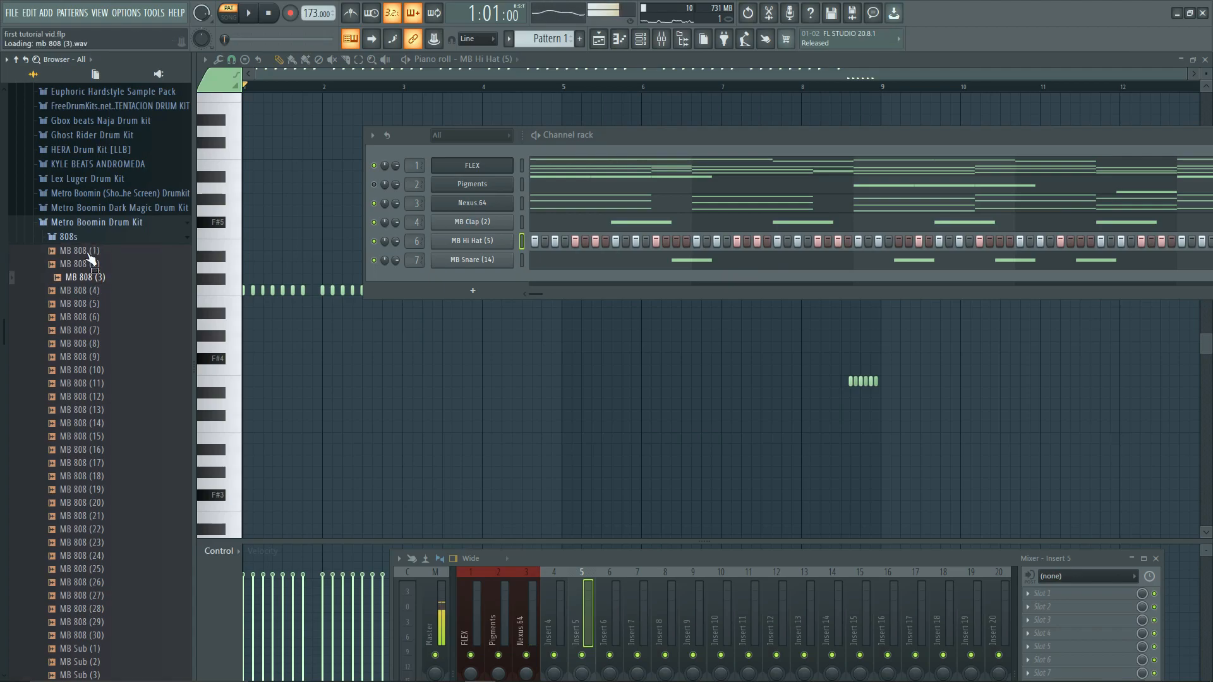
key("space")
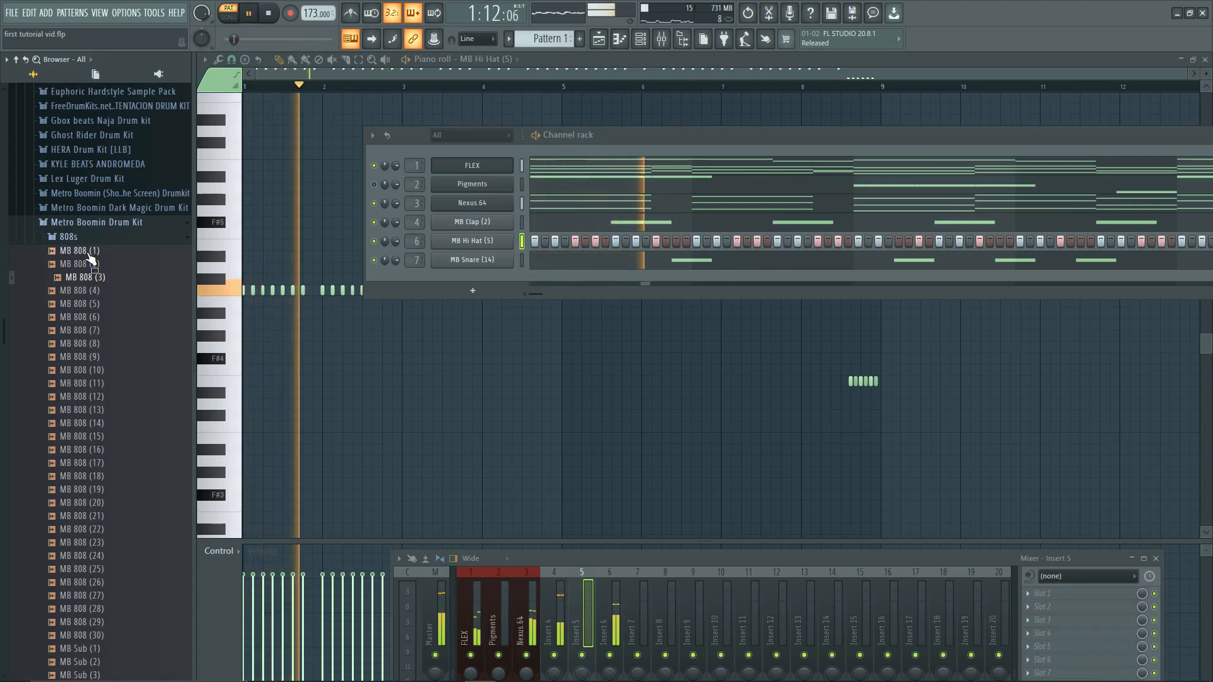
left_click(89, 252)
left_click(87, 265)
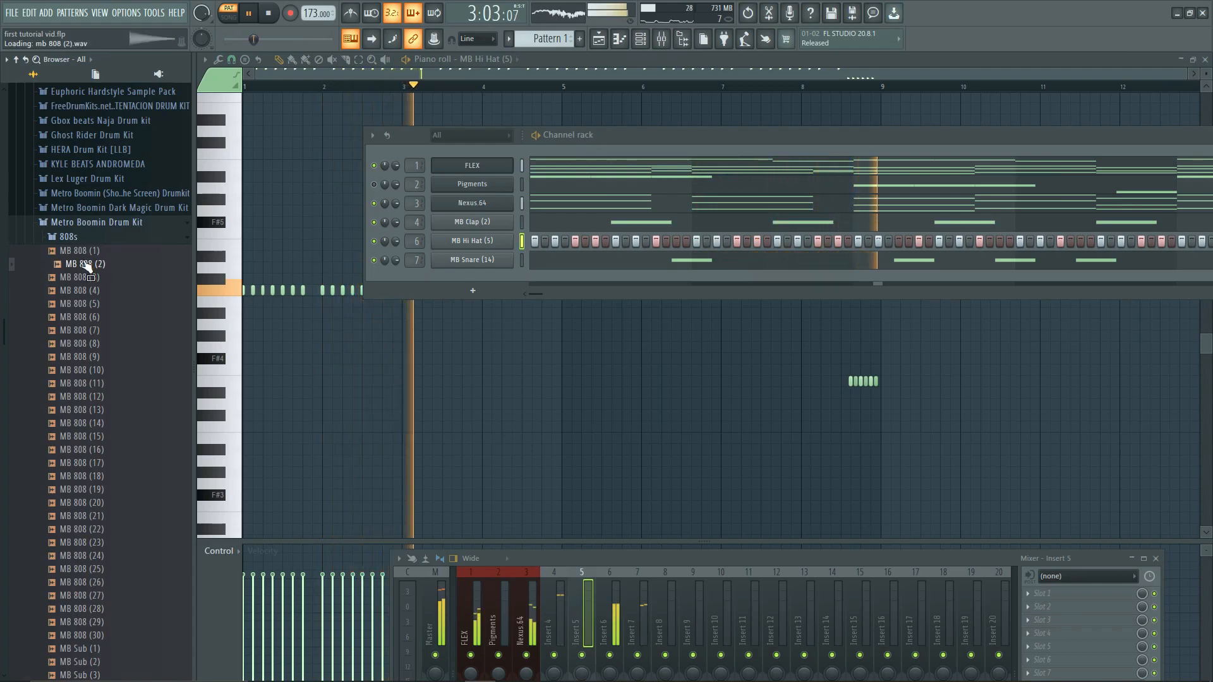
left_click(89, 251)
key("space")
left_click_drag(517, 301, 460, 275)
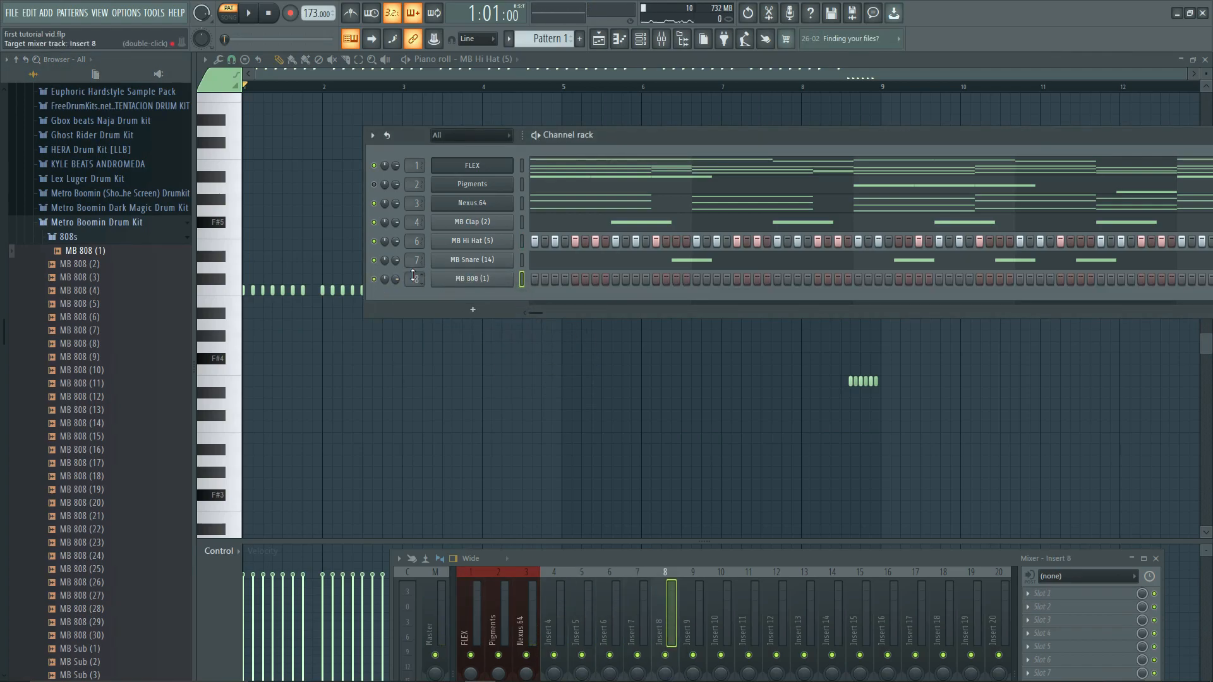
- Open the MB 808 (1) piano roll, play the pattern briefly and view the FLEX chord notes for reference
right_click(461, 282)
left_click(556, 280)
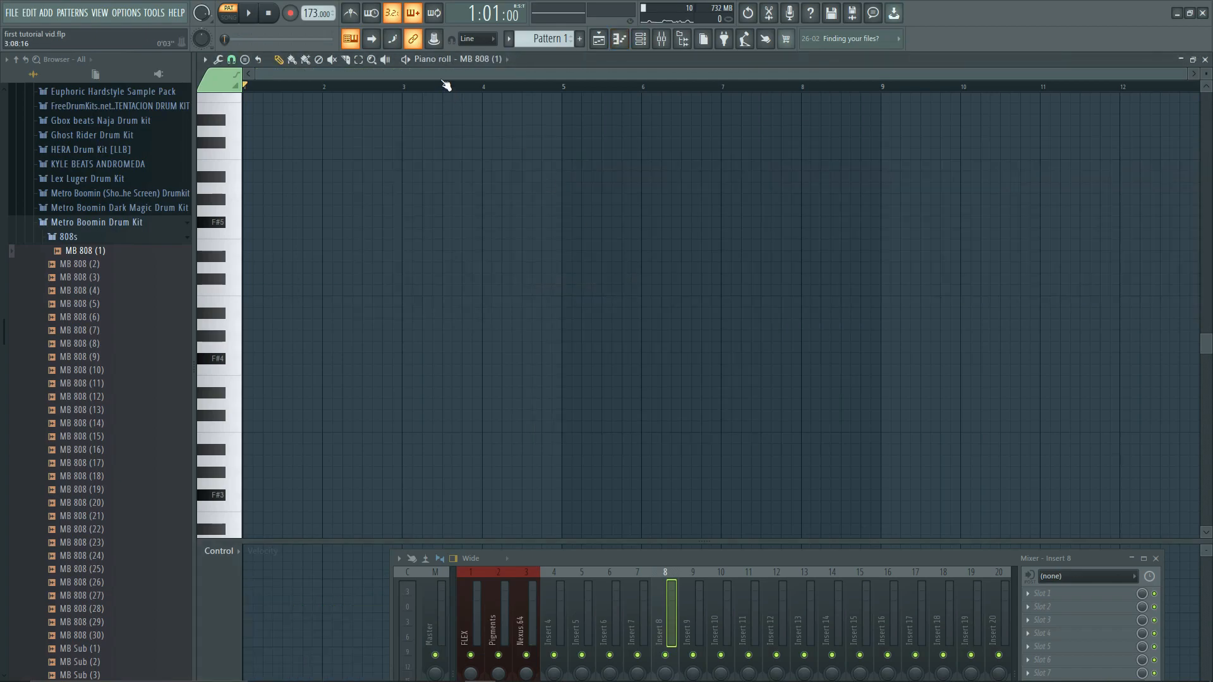
key("space")
key("space")
left_click(640, 39)
left_click(556, 168)
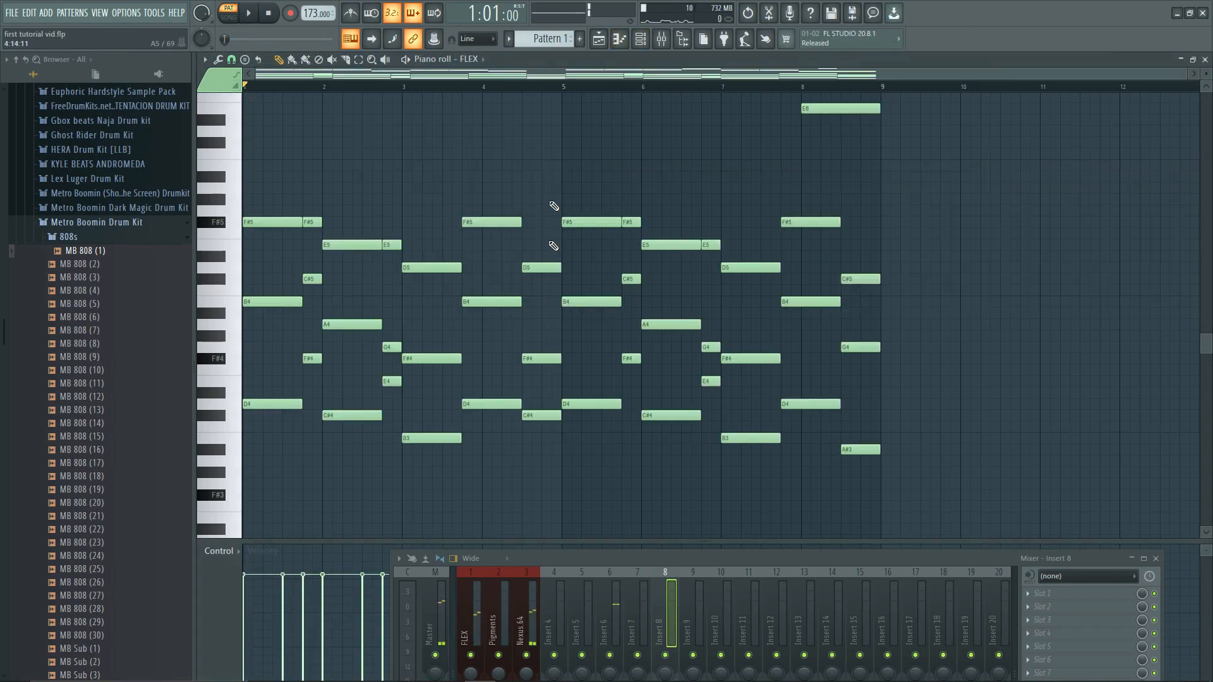
- Return to the MB 808 (1) piano roll and draw an eight-bar bass line on D#8, B7, A#7 and A#8 ending on C
left_click(640, 39)
left_click_drag(604, 137, 568, 191)
right_click(439, 314)
left_click(505, 314)
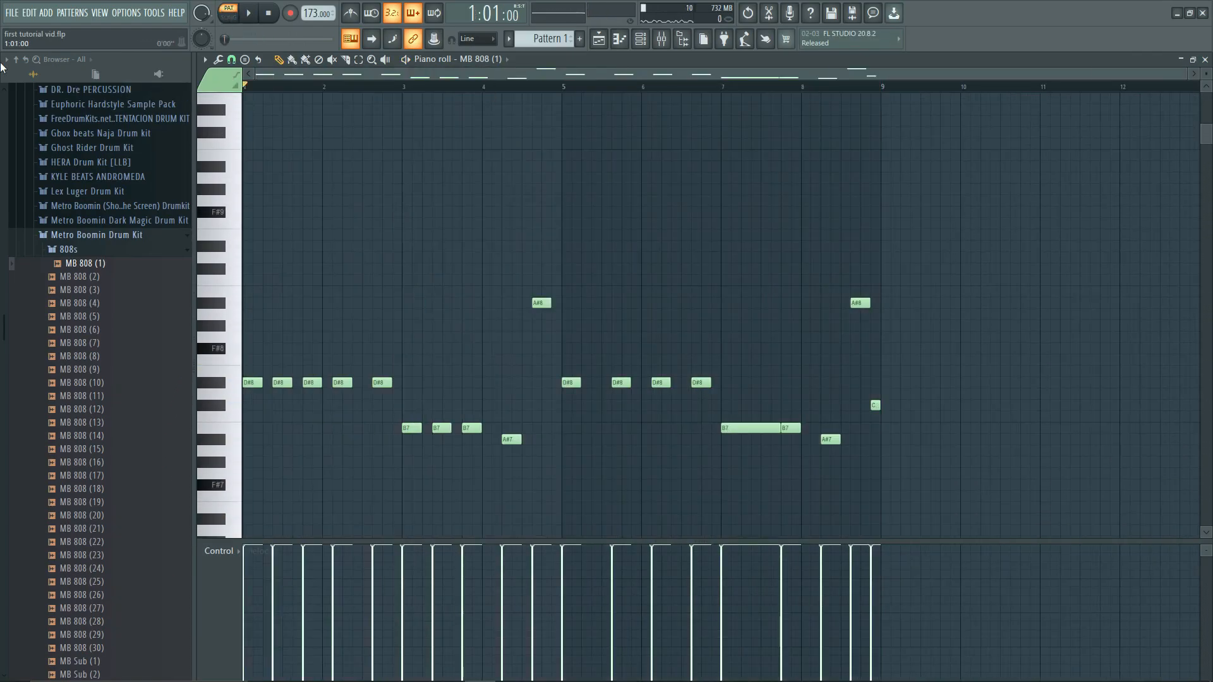
- Transpose the whole MB 808 (1) line down to start on G#5 and extend its notes to meet end to end
key("ctrl+a")
key("ctrl+Down")
key("space")
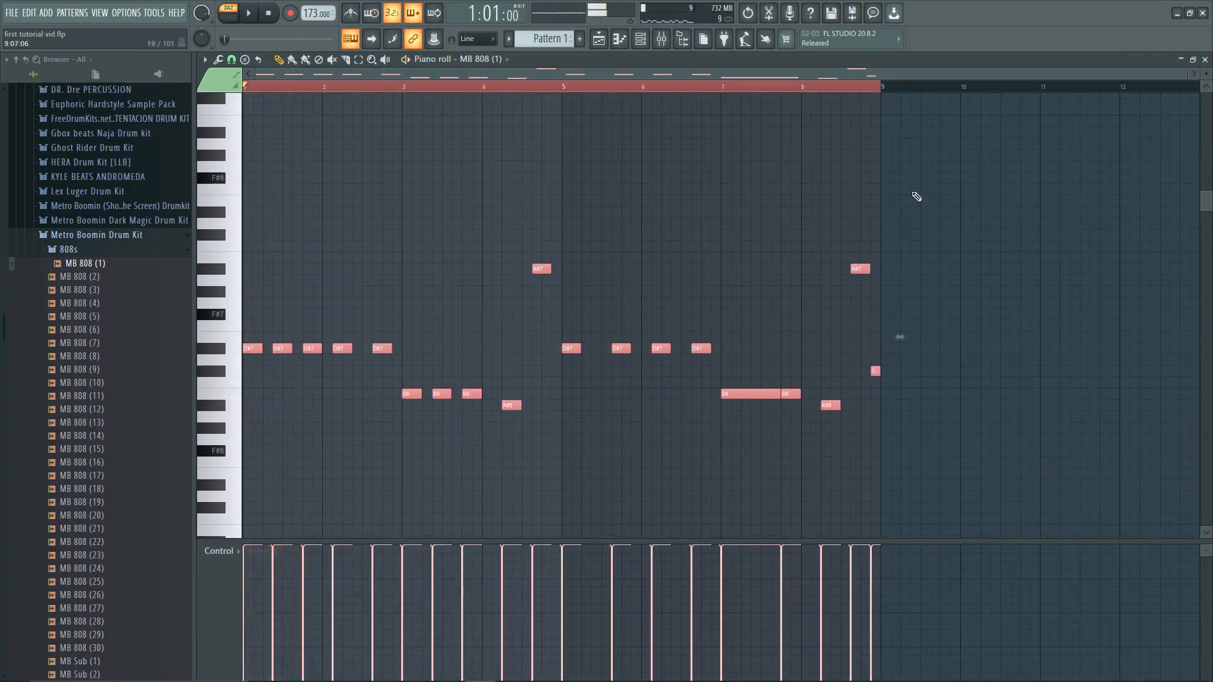
key("ctrl+Down")
key("ctrl+Down")
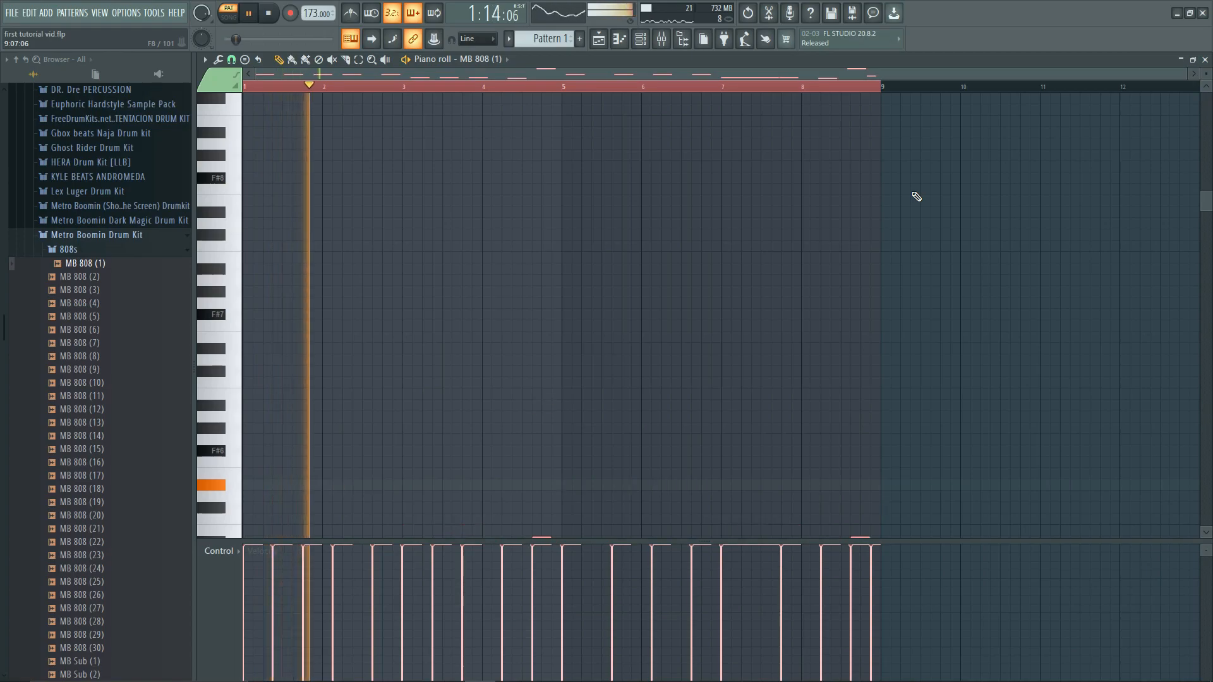
scroll(917, 197, "down", 4)
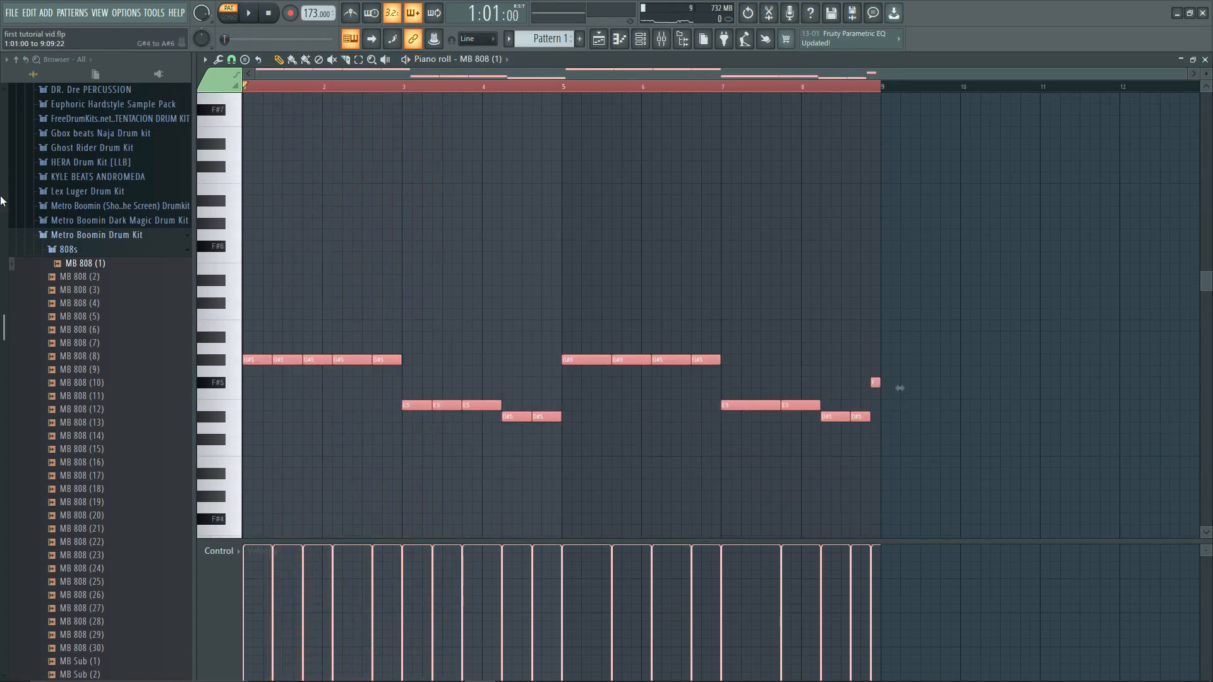
- Play the pattern and try the whole MB 808 (1) line one octave lower before restoring its pitch
key("space")
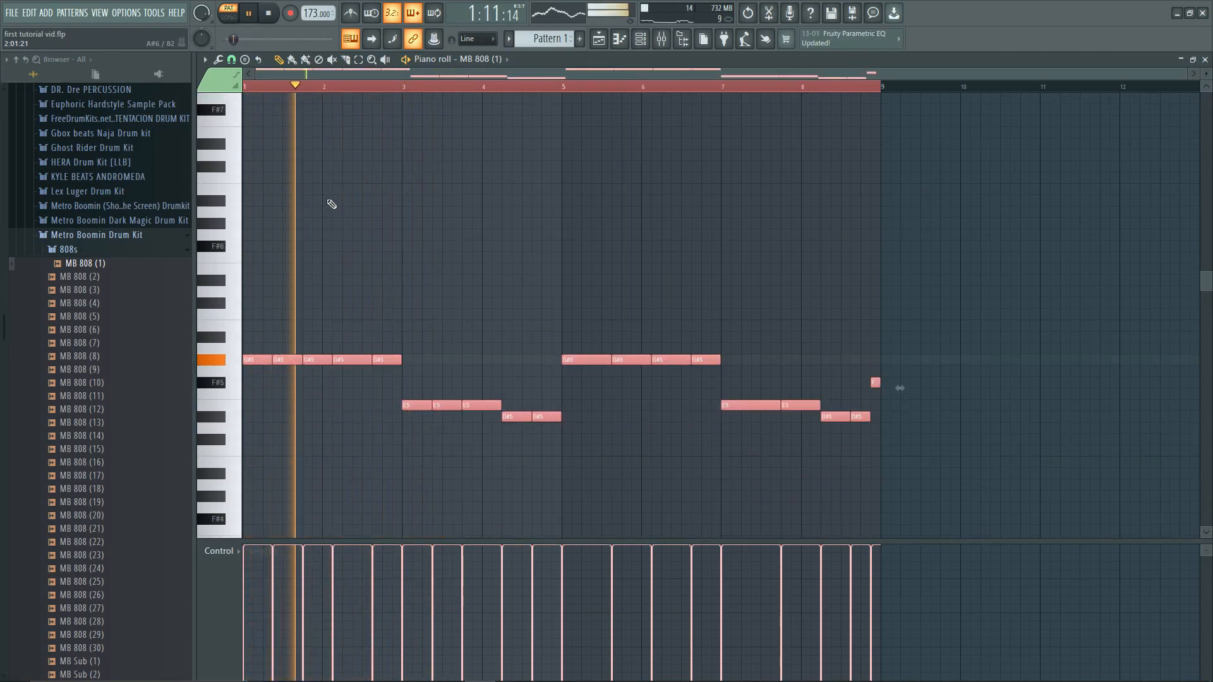
left_click(345, 211, "ctrl")
key("ctrl+a")
key("ctrl+Down")
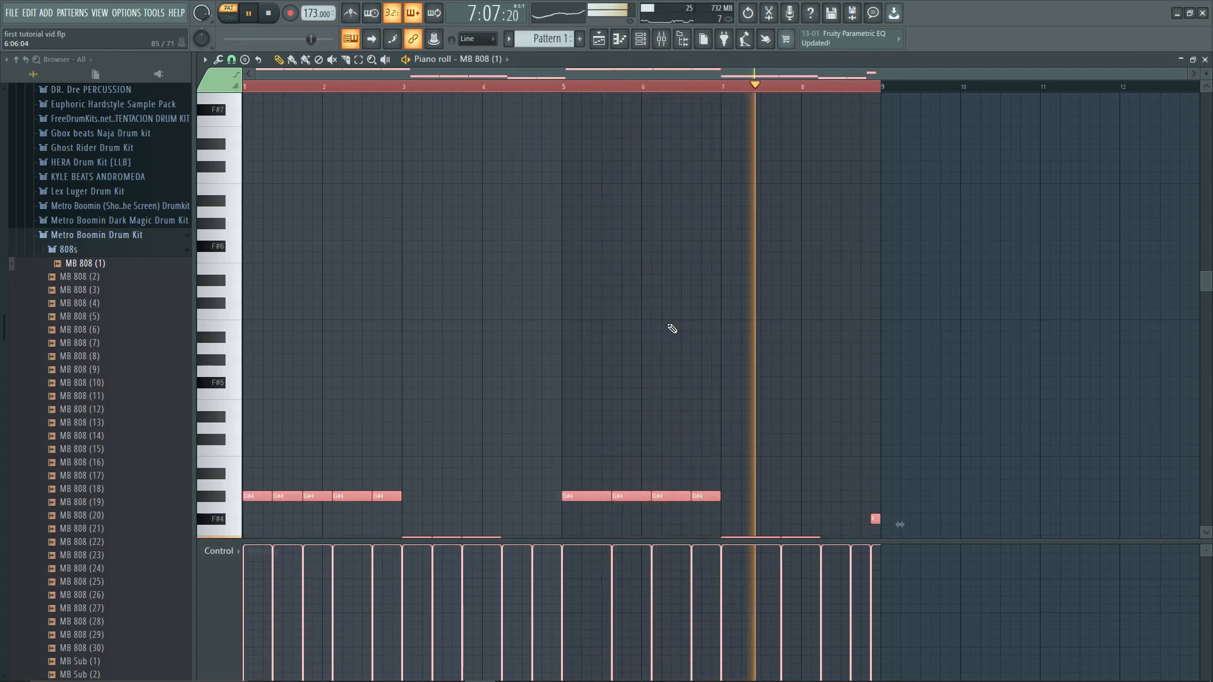
key("ctrl+Up")
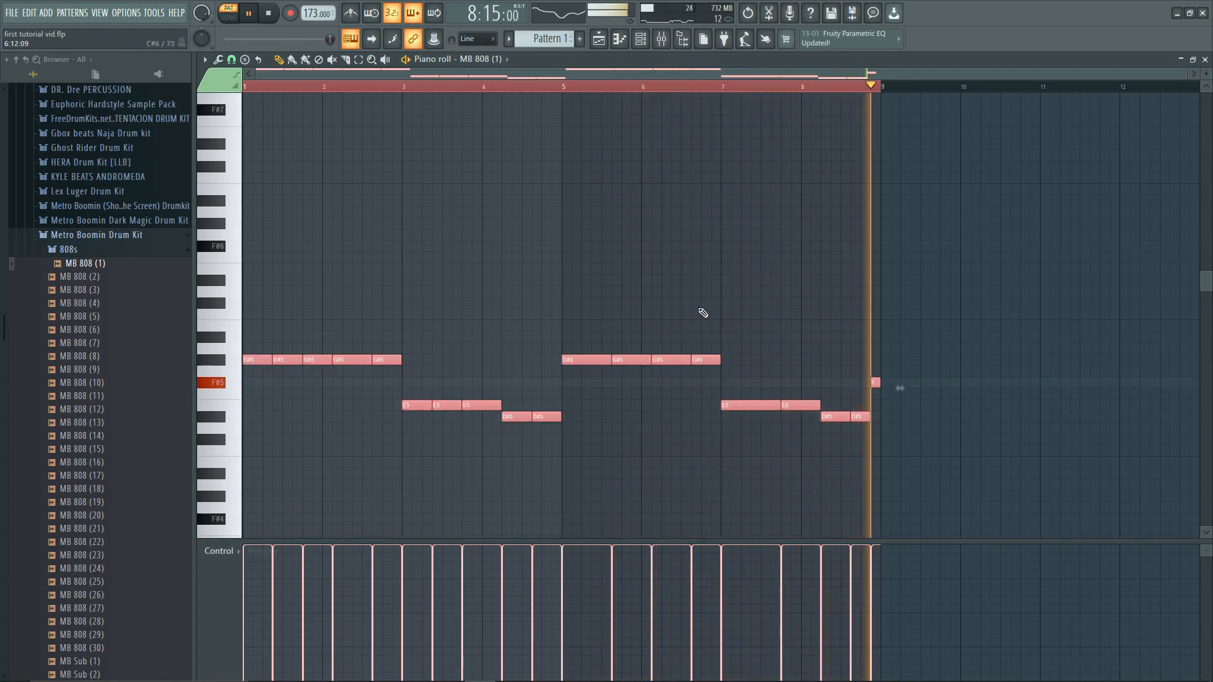
key("space")
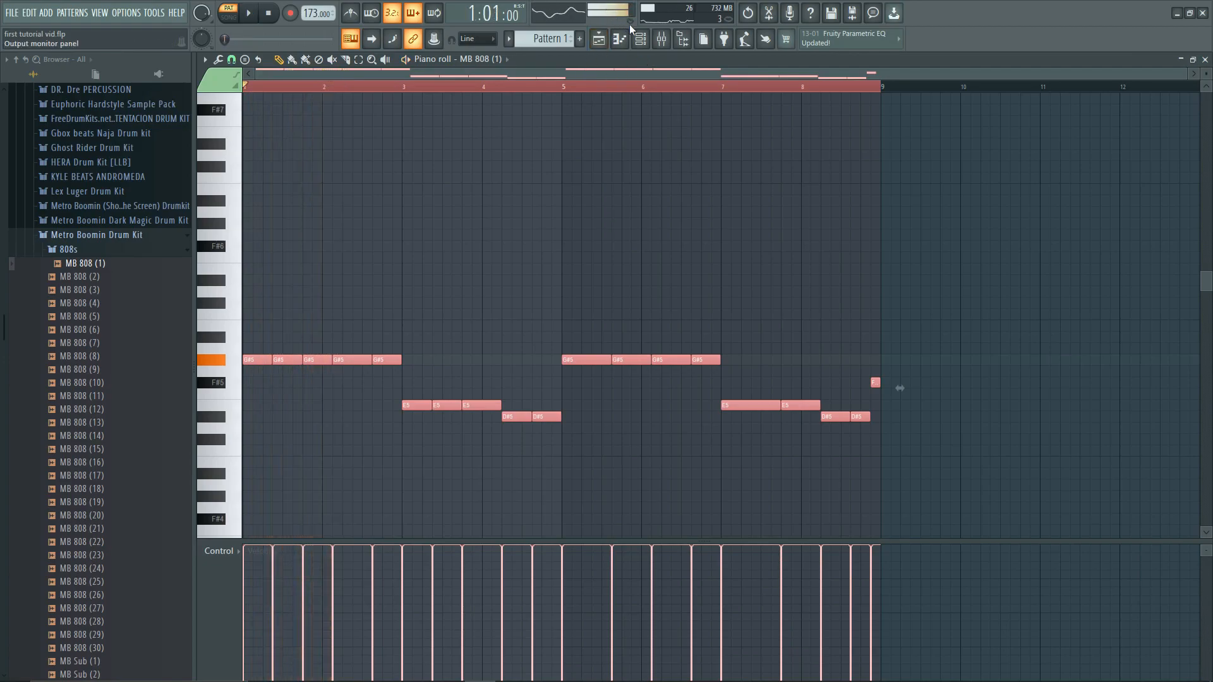
- Audition kick samples in the Metro Boomin Drum Kit's Kicks folder with the channel rack open, and collapse the kit
left_click(644, 39)
left_click_drag(571, 141, 572, 121)
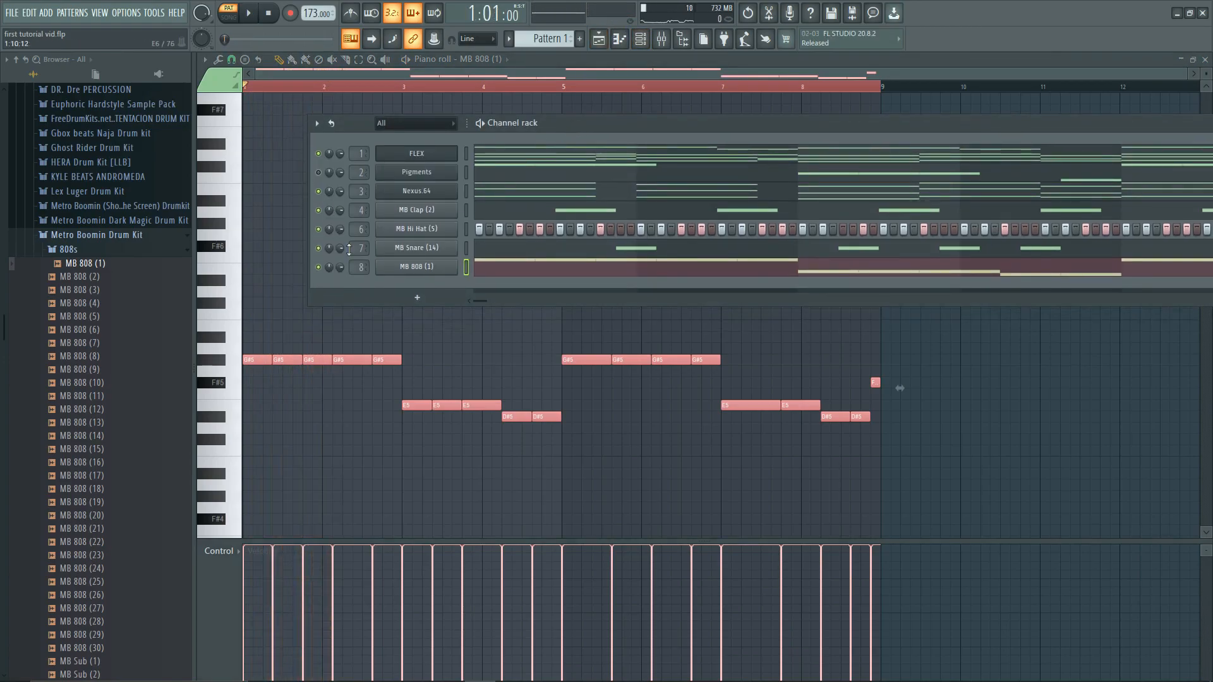
left_click(87, 249)
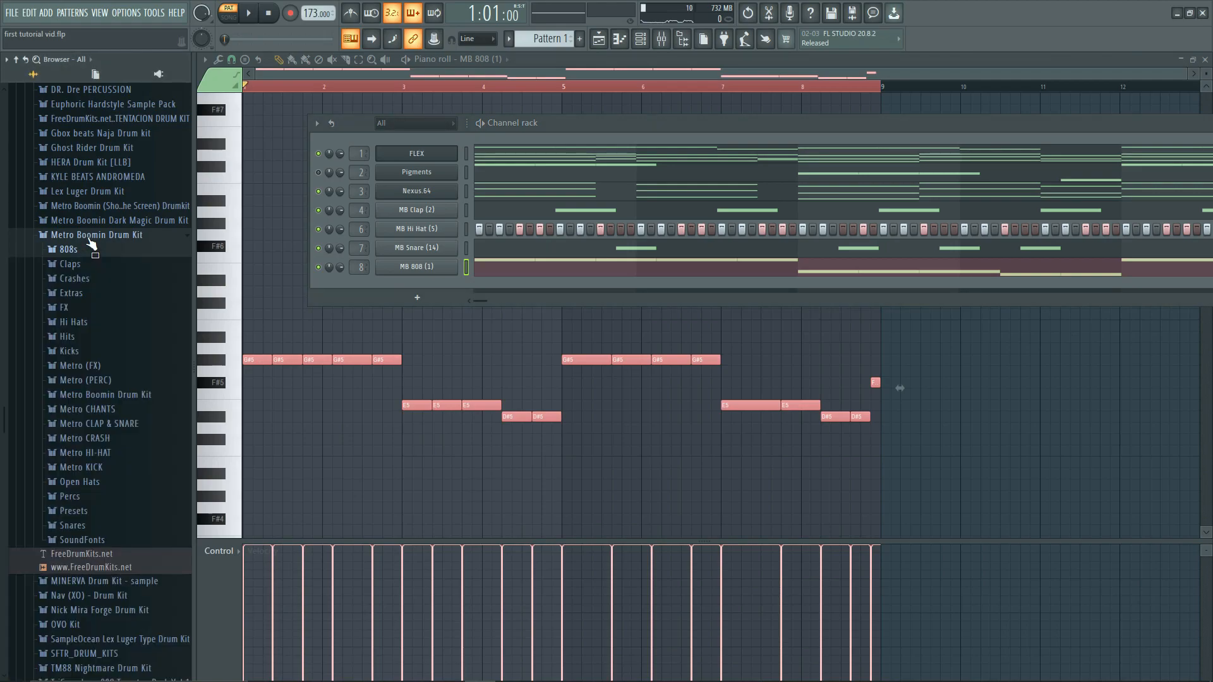
left_click(68, 352)
left_click(76, 250)
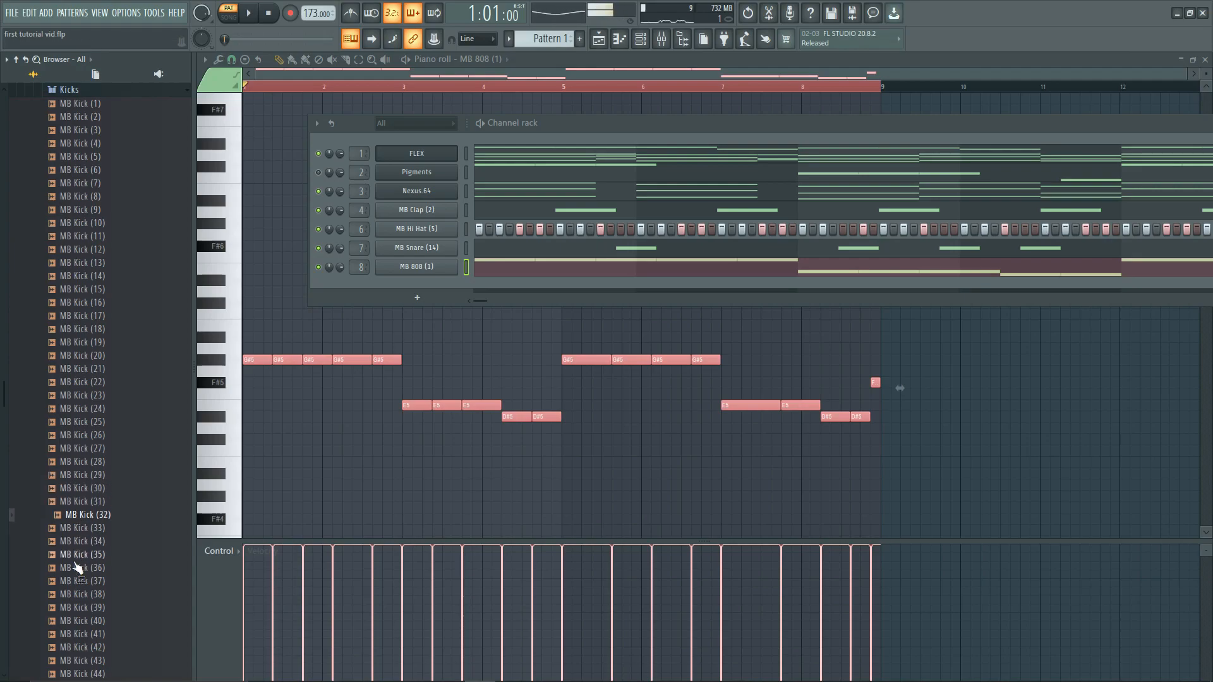
scroll(86, 626, "up", 6)
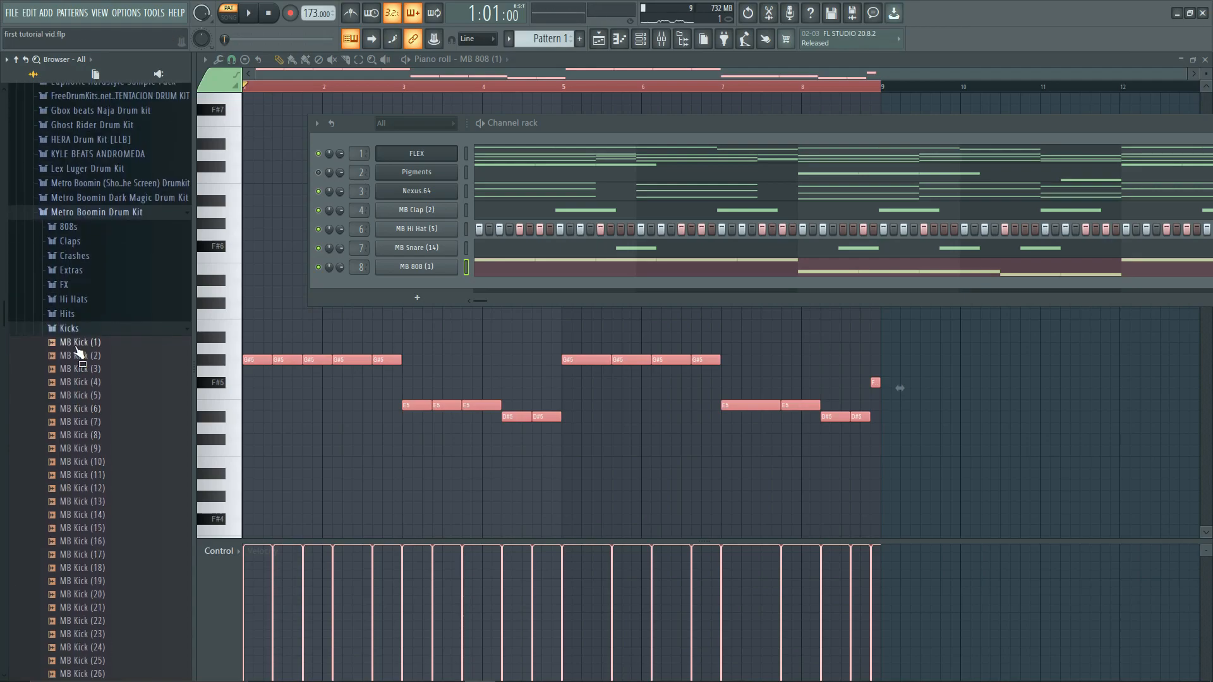
left_click(78, 331)
left_click(92, 213)
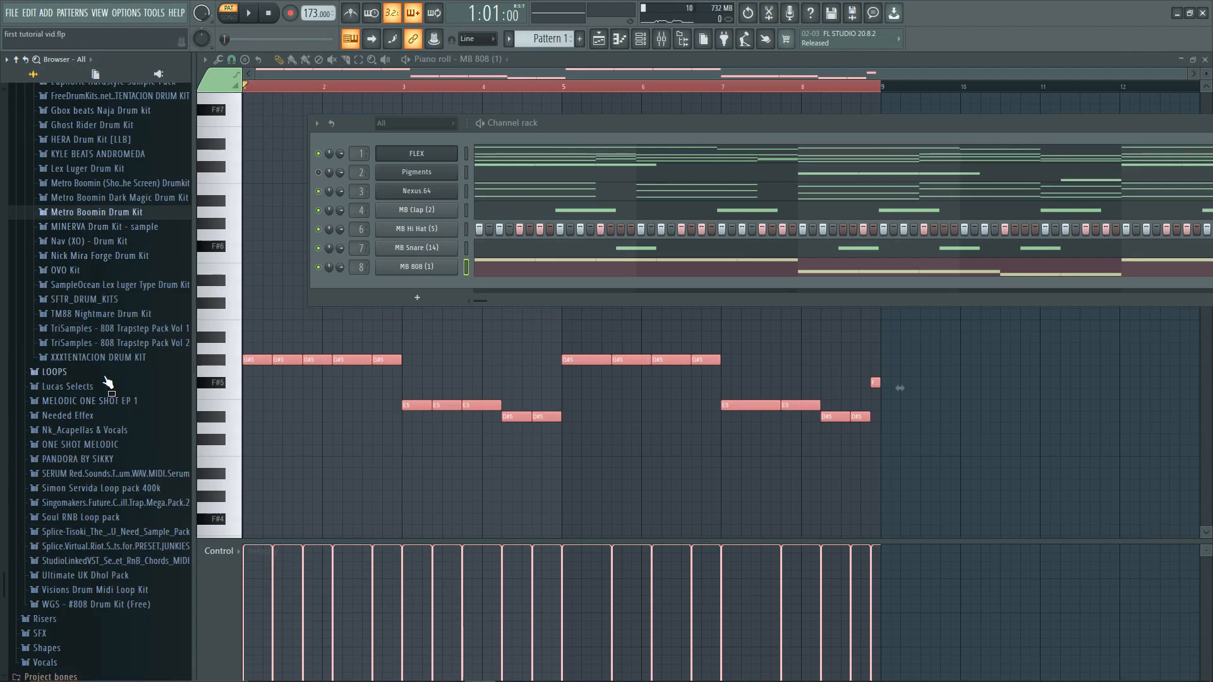
- Find the kick samples of the FLUIDS VOL. 1 pack under One Shots, Drums
scroll(108, 383, "up", 5)
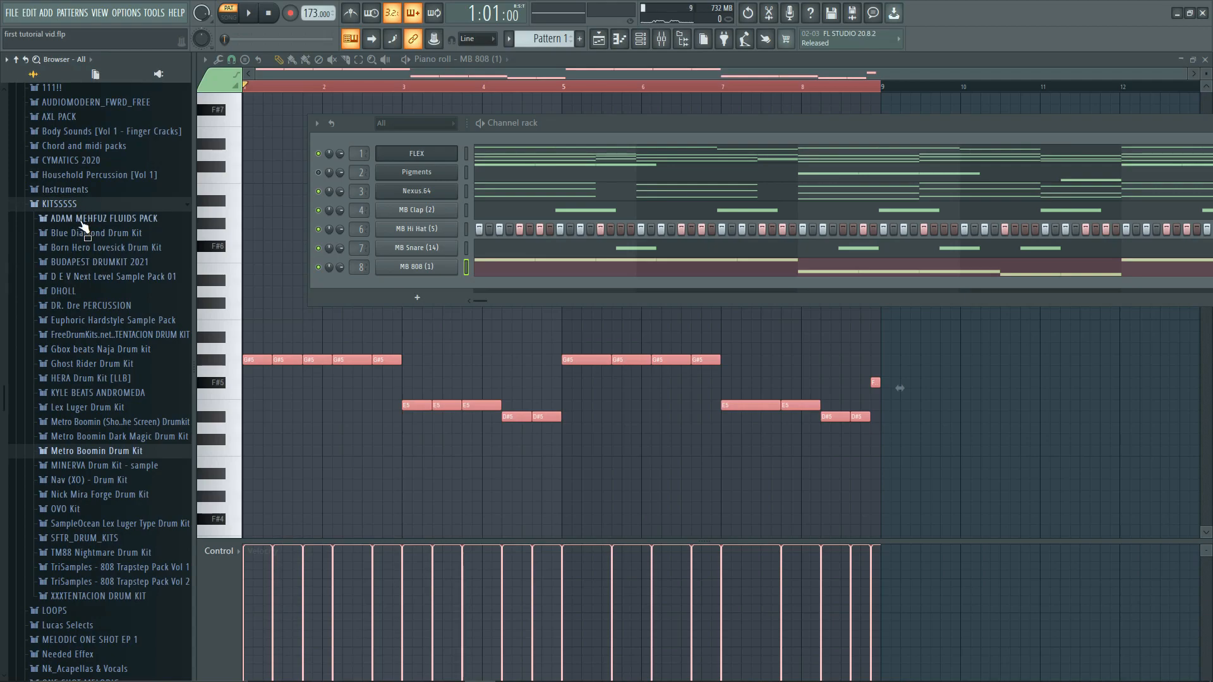
left_click(82, 220)
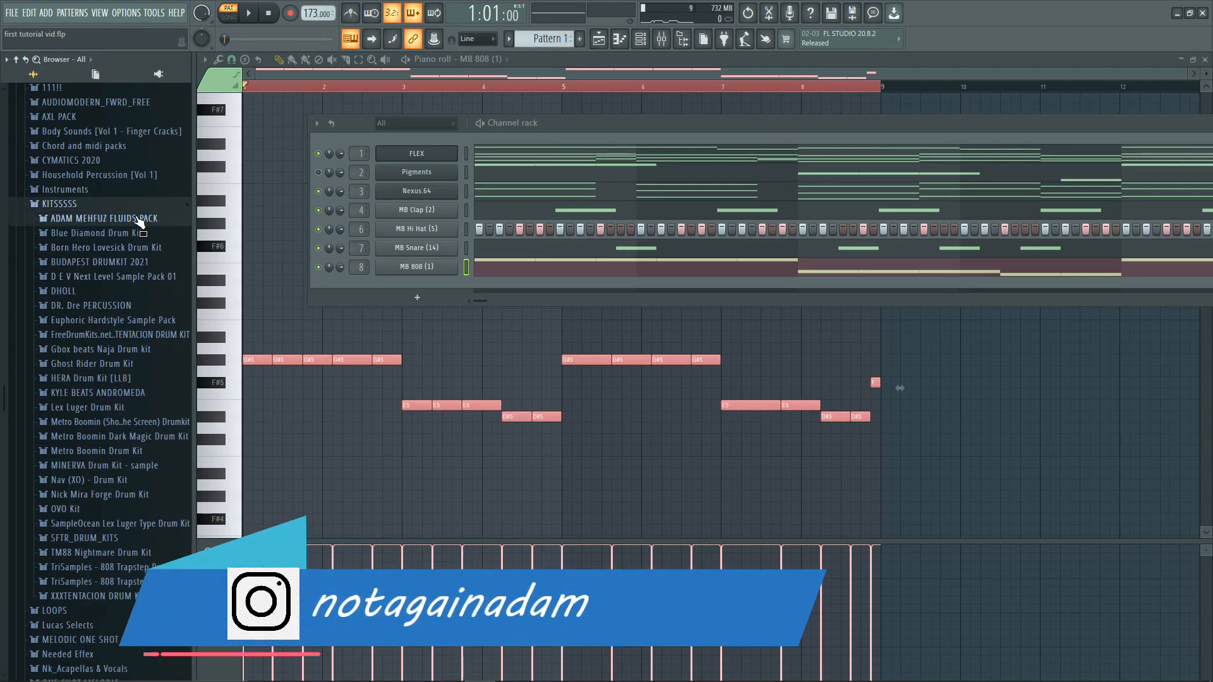
left_click(75, 233)
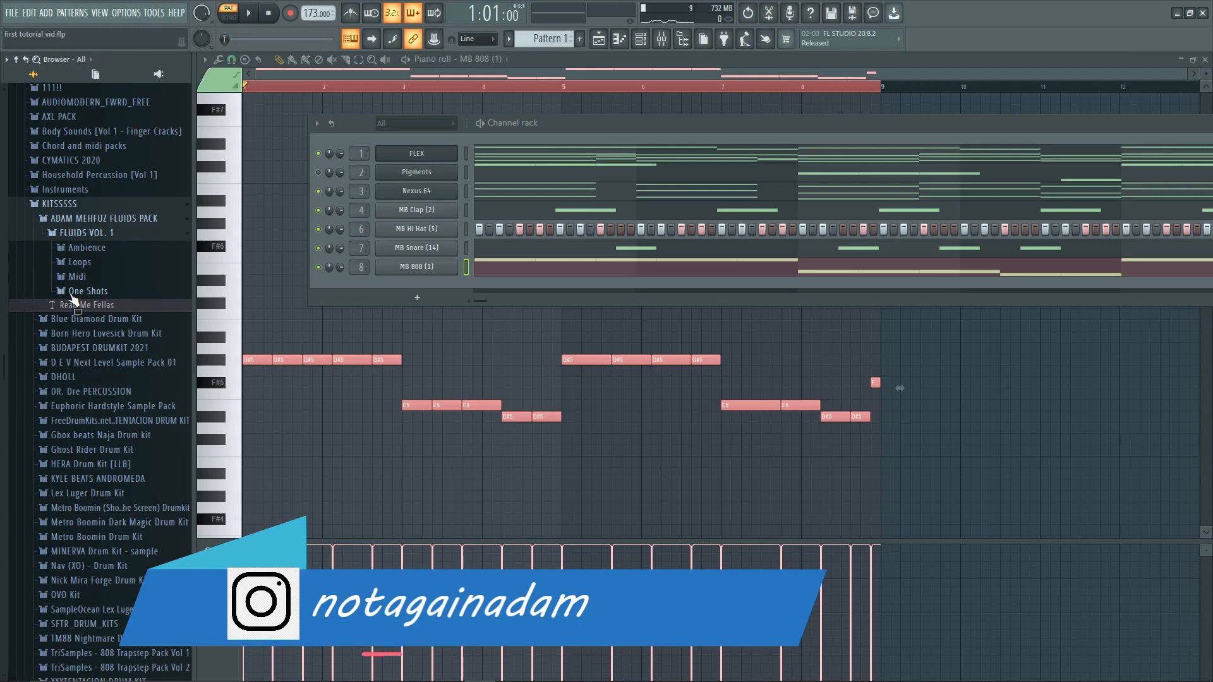
left_click(74, 292)
left_click(86, 306)
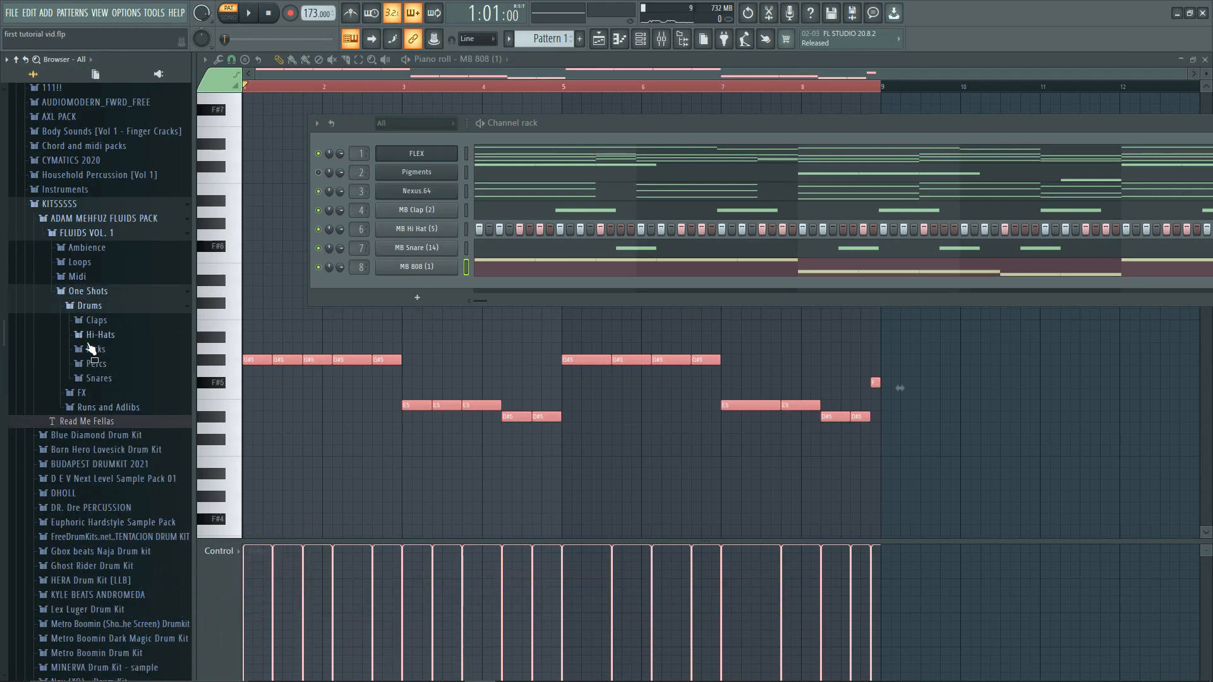
scroll(146, 329, "down", 3)
scroll(145, 328, "up", 4)
left_click(92, 351)
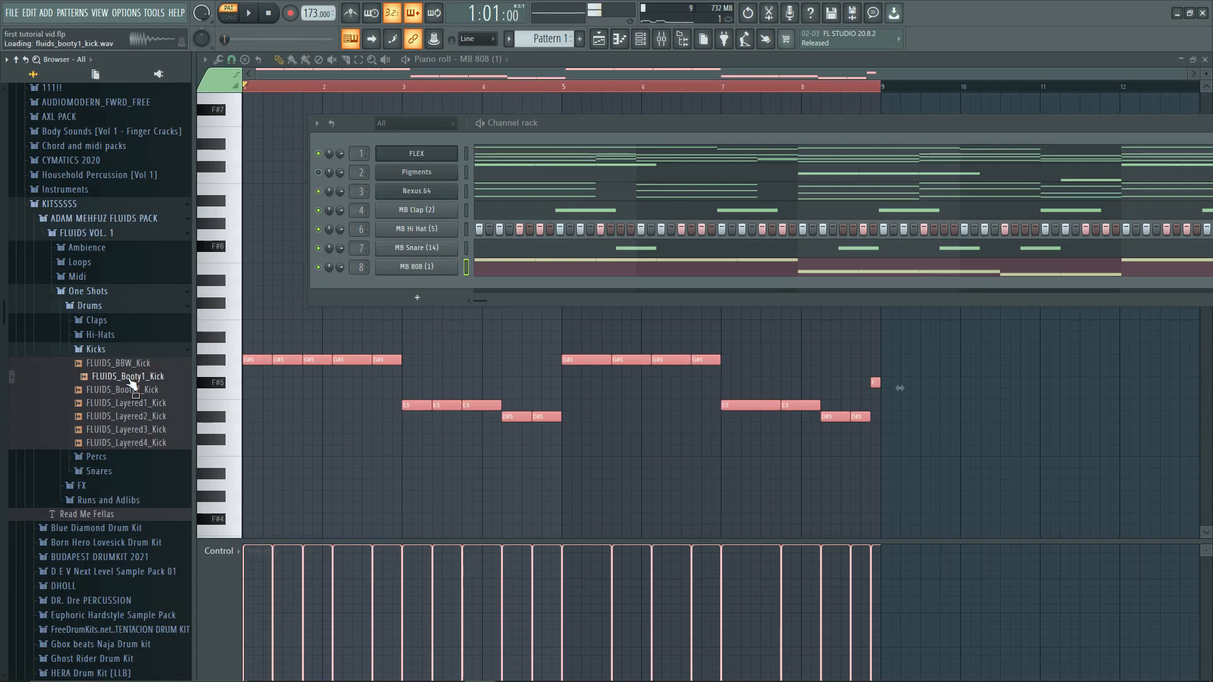
- Audition the FLUIDS kicks, also against the playing pattern, and add FLUIDS_Booty2_Kick as a new channel on mixer track 9
key("space")
key("space")
key("space")
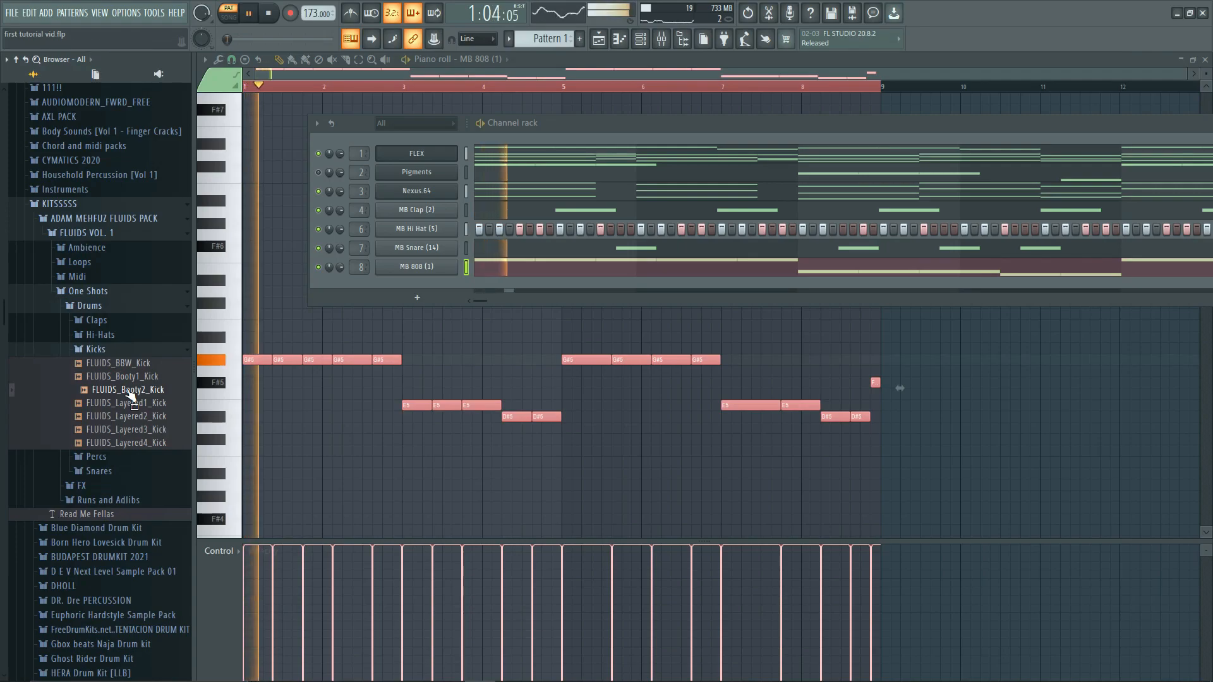
key("Down")
left_click(135, 390)
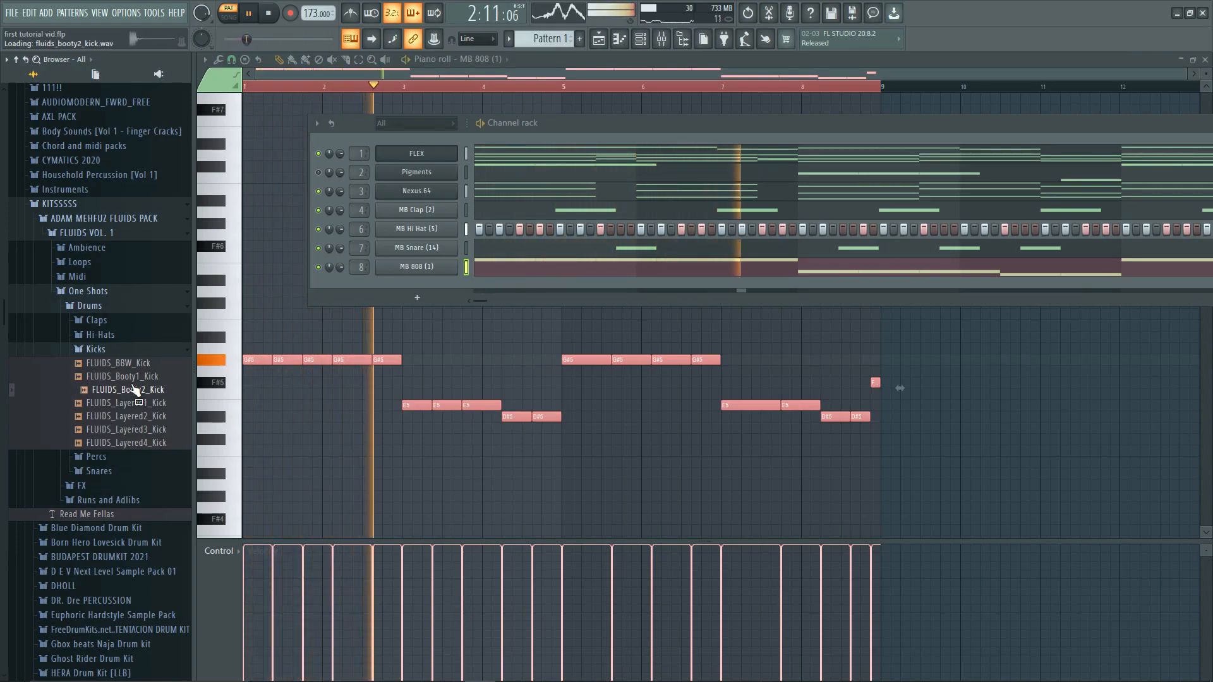
left_click_drag(409, 361, 441, 275)
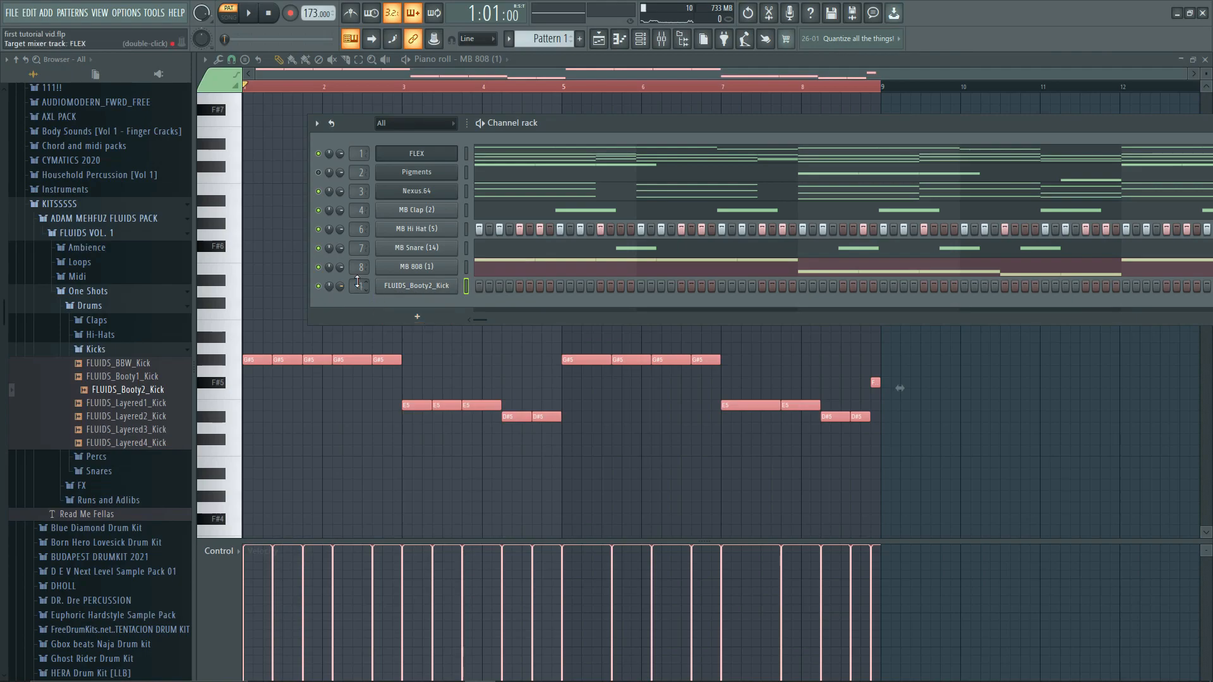
left_click(424, 290)
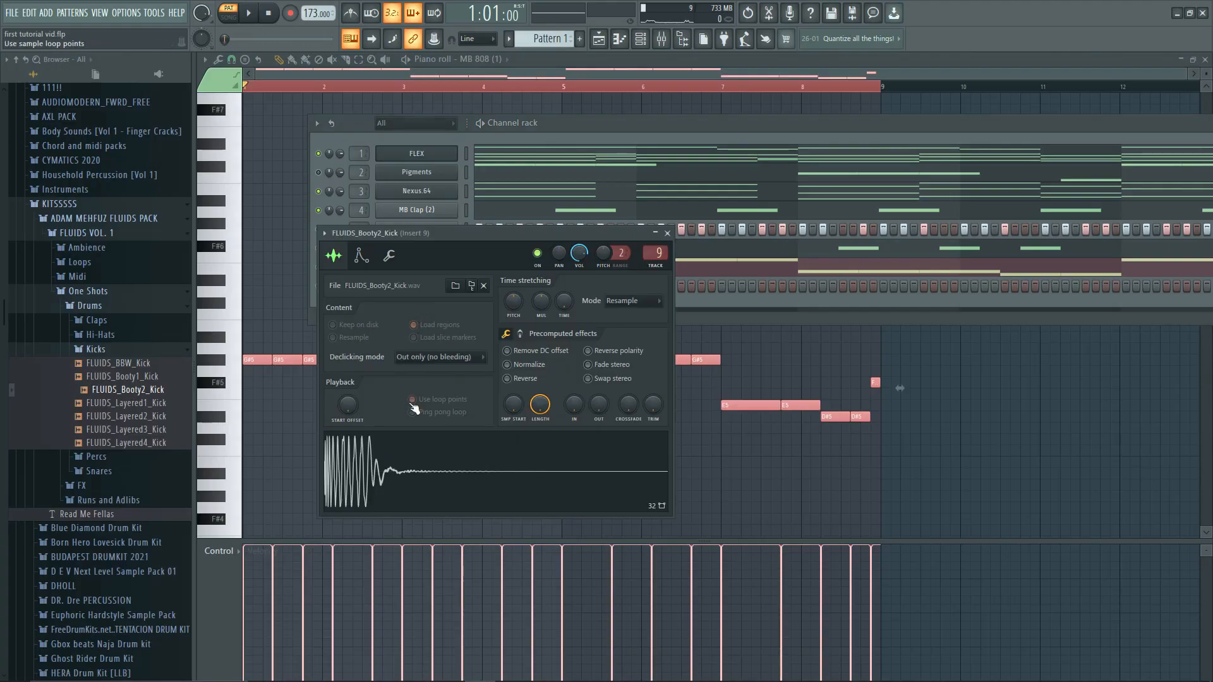
left_click_drag(531, 233, 703, 264)
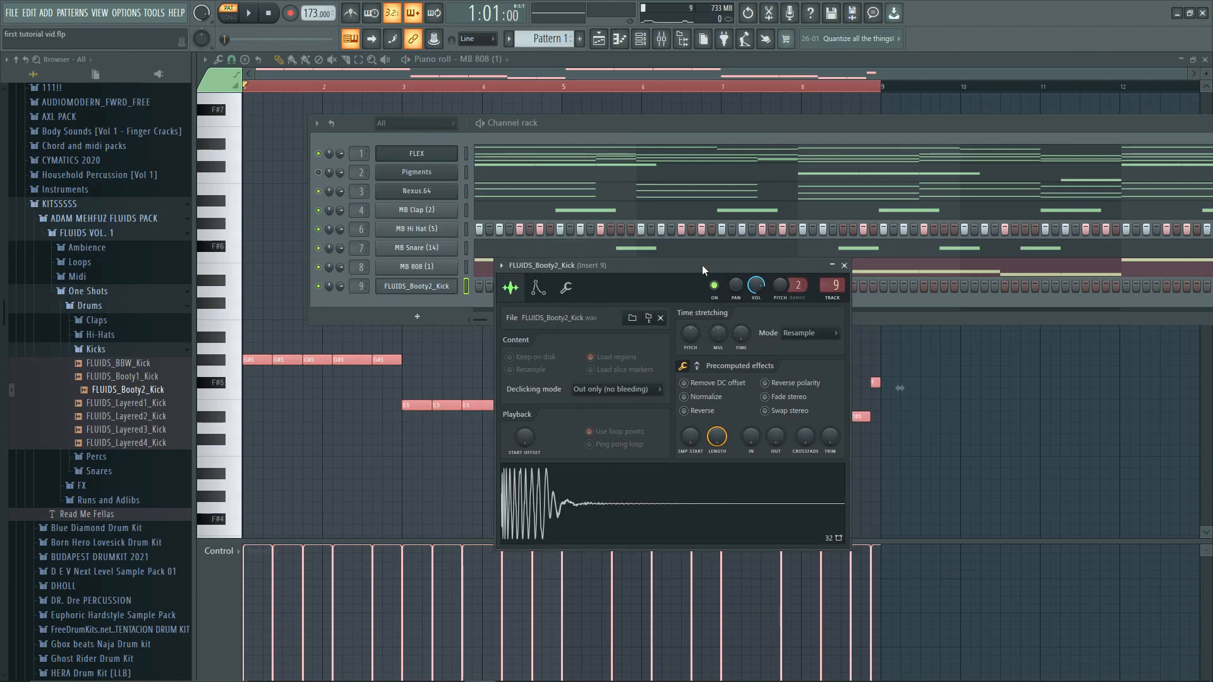
left_click(842, 275)
- Open the FLUIDS_Booty2_Kick piano roll and place a G#5 note at the start of bar 1
right_click(424, 286)
left_click(473, 285)
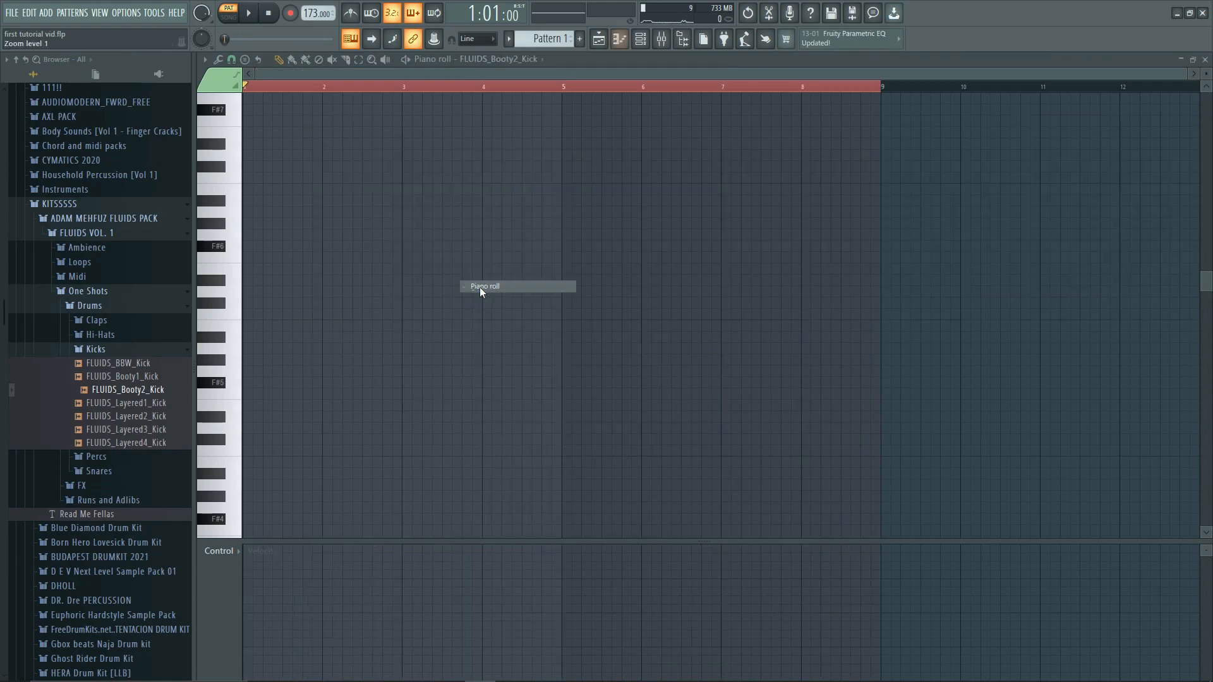
key("space")
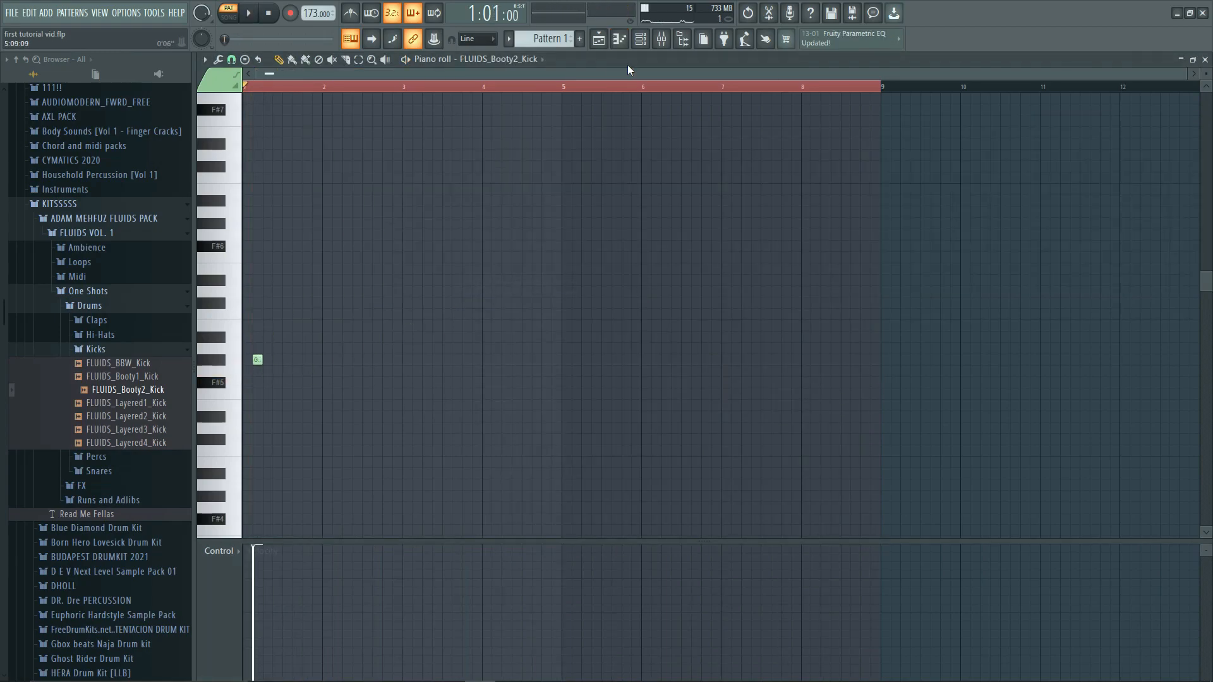
key("F9")
key("space")
key("space")
key("space")
left_click(620, 40)
left_click(620, 39)
left_click(662, 40)
key("space")
left_click_drag(257, 360, 232, 364)
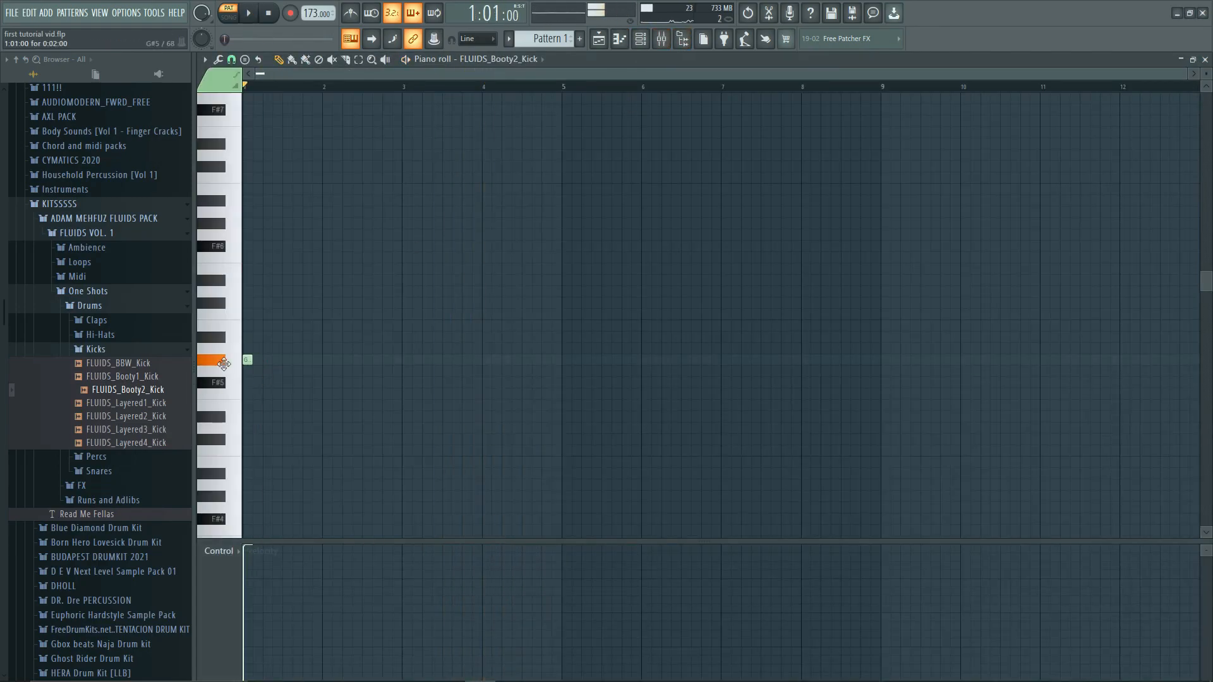
- Complete a four-bar kick rhythm on G#5, repeat it in bars 5 to 8 and play the pattern
key("space")
key("space")
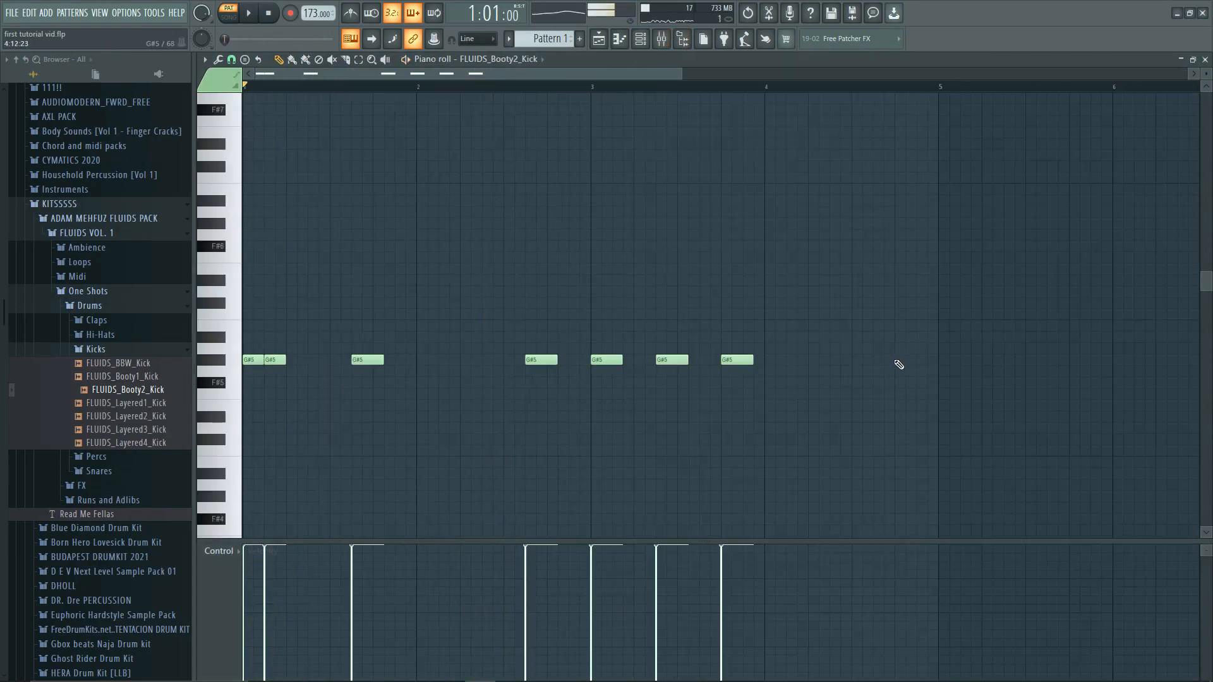
key("space")
left_click_drag(897, 363, 878, 362)
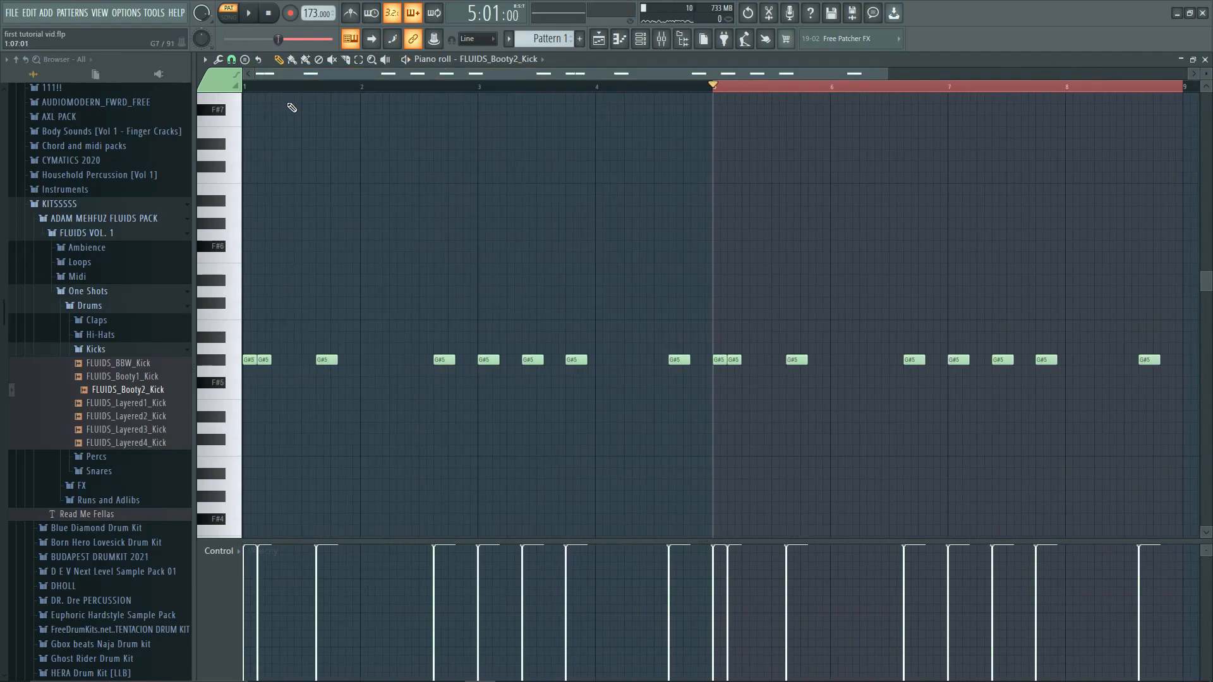
left_click_drag(279, 84, 195, 94)
key("space")
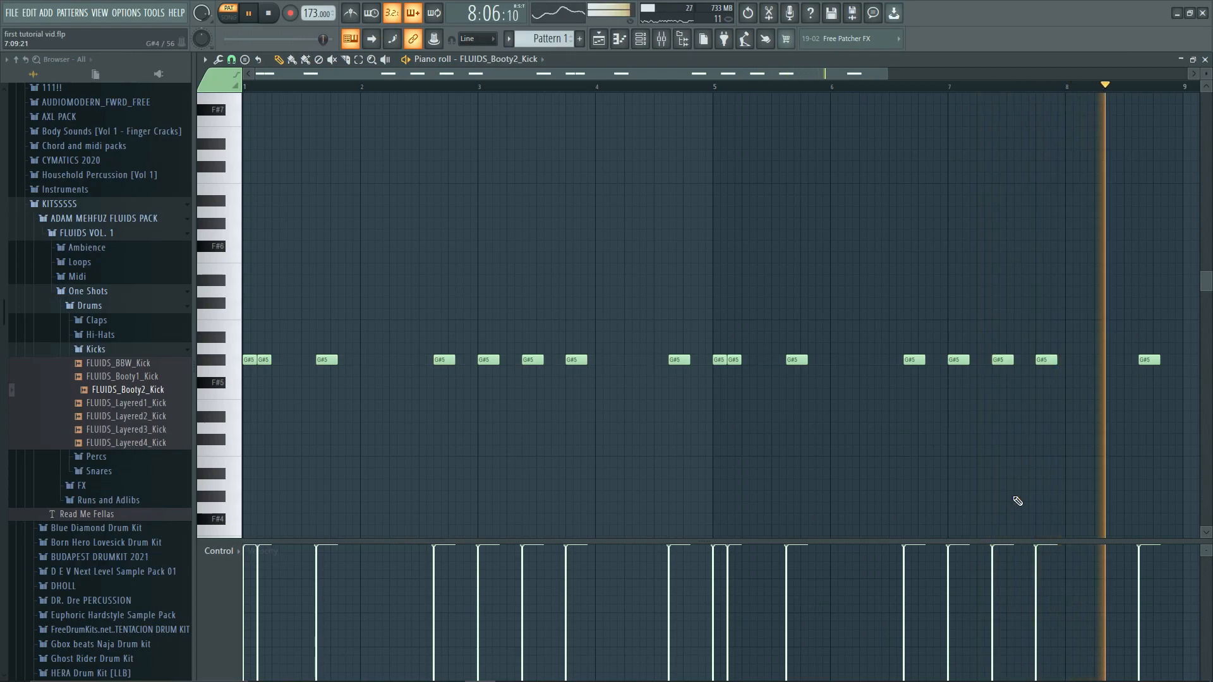
key("space")
- Open the playlist and split Pattern 1 by channel into separate patterns
left_click(643, 40)
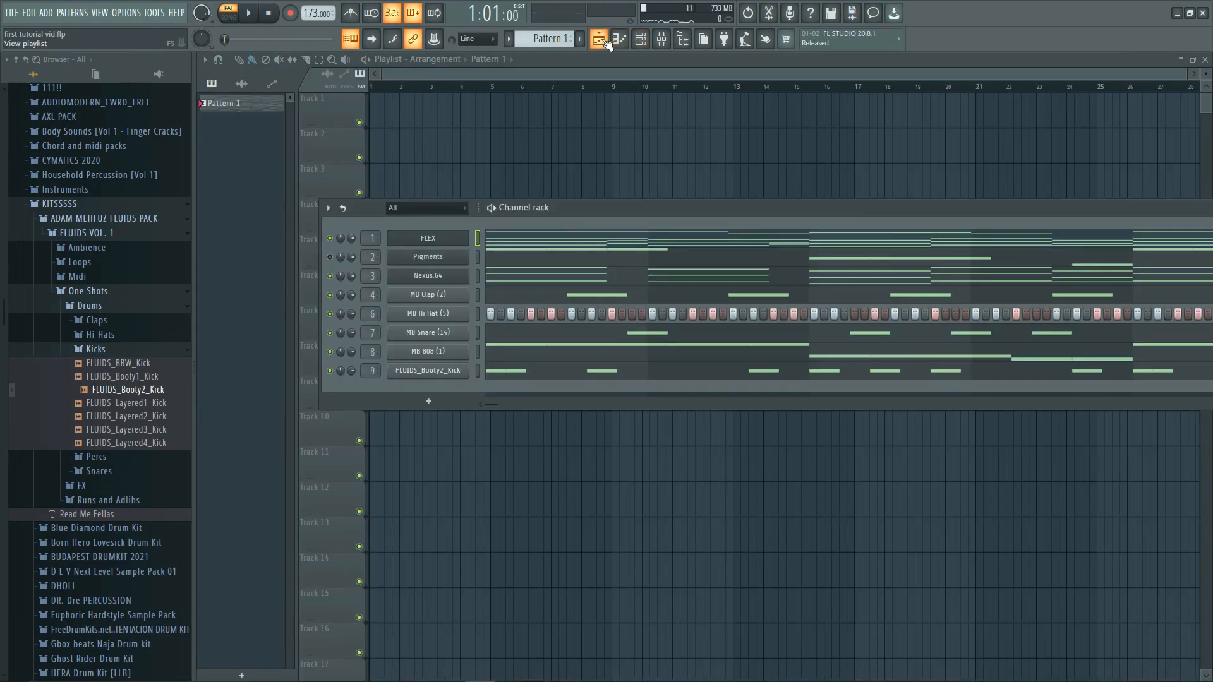
left_click(237, 158)
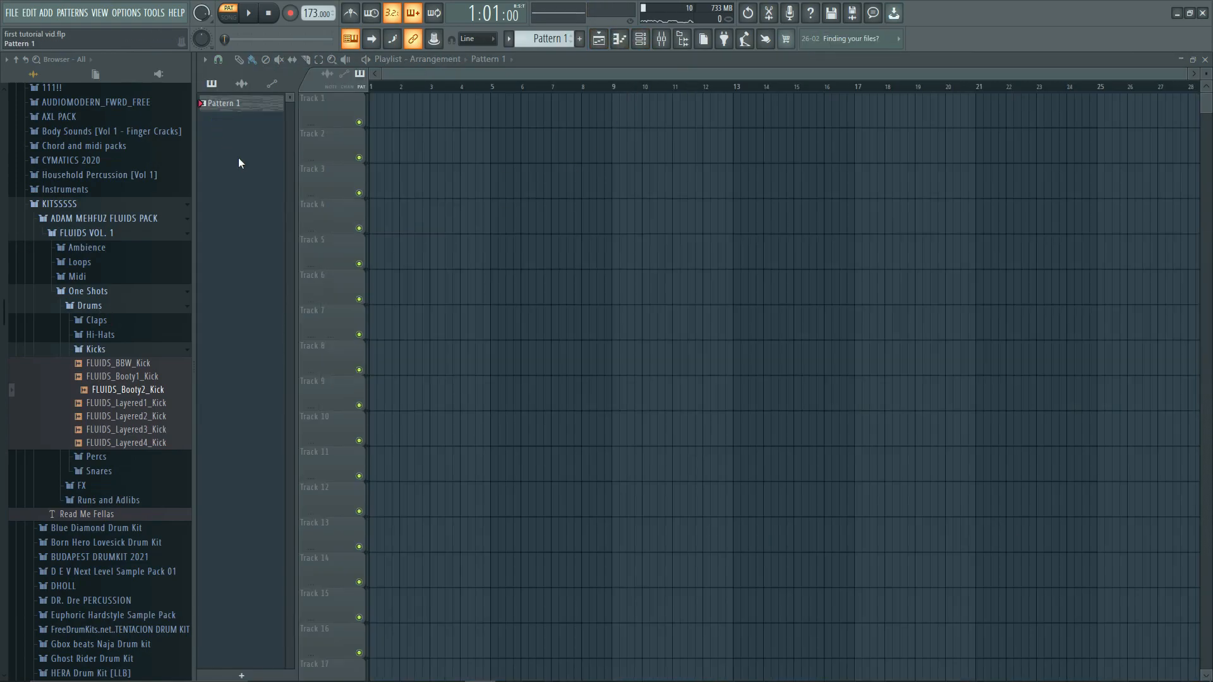
right_click(244, 104)
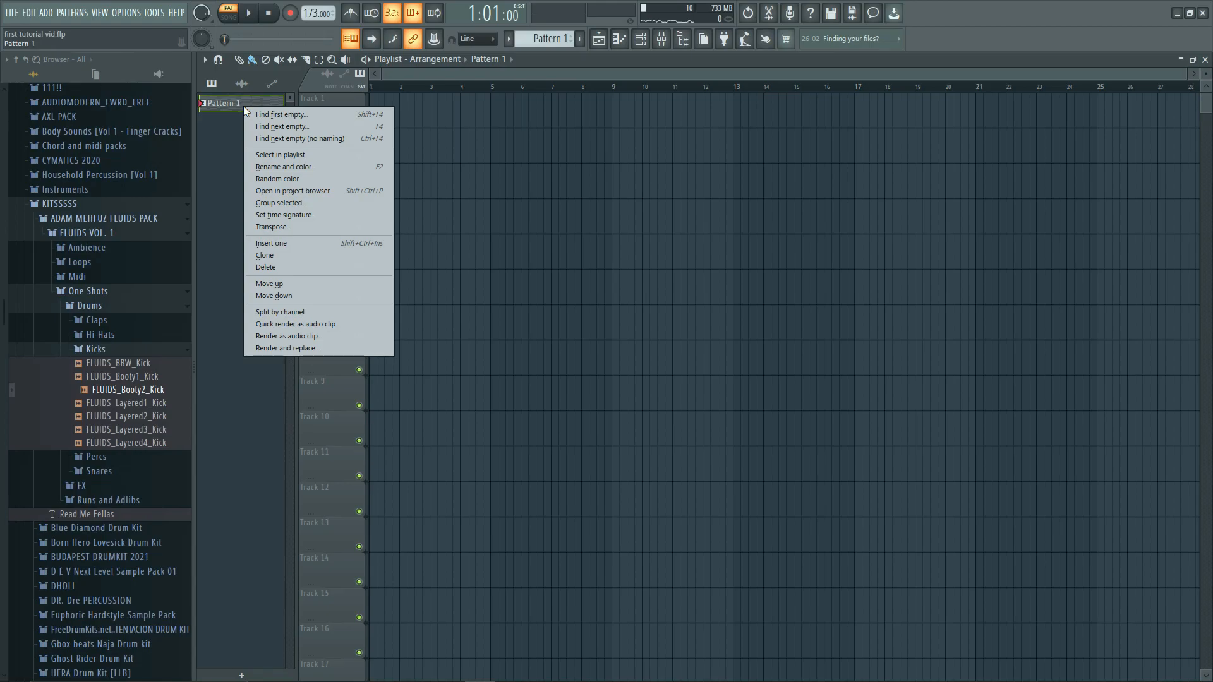
left_click(285, 312)
- Place the FLEX, Pigments, Nexus, clap, hi-hat, snare, 808 and kick patterns on playlist tracks 1 to 8 from bar 1
left_click_drag(243, 103, 386, 111)
left_click(225, 143)
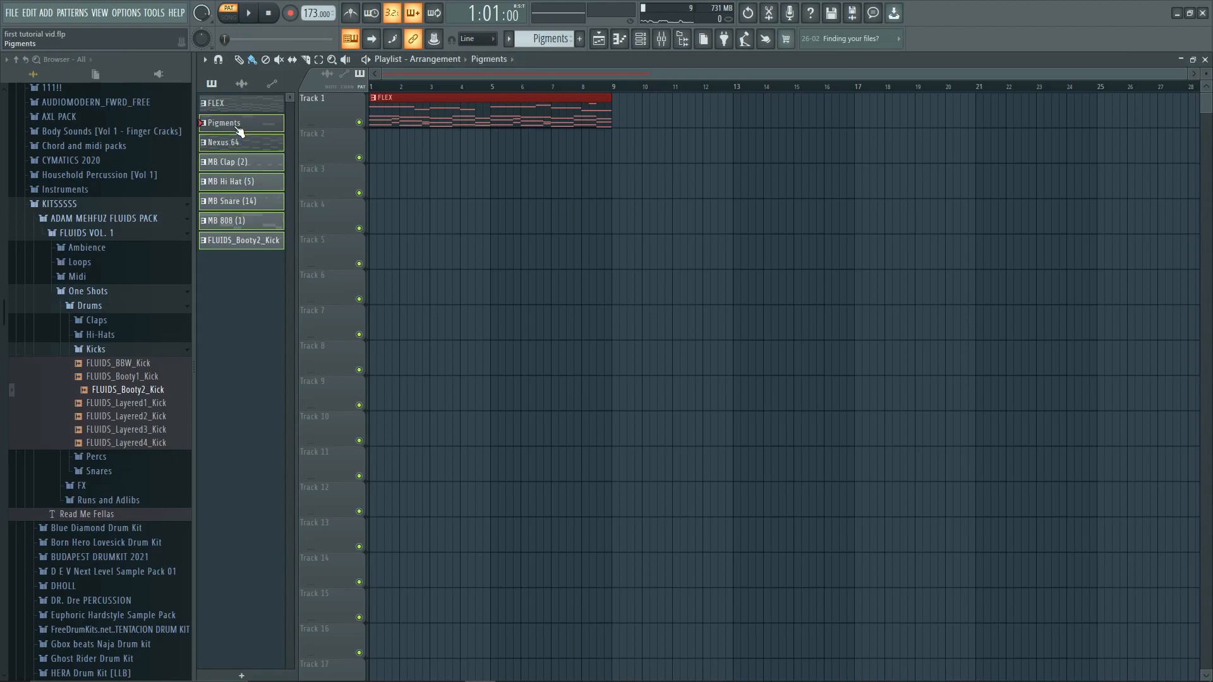
left_click_drag(239, 131, 374, 142)
left_click(525, 436)
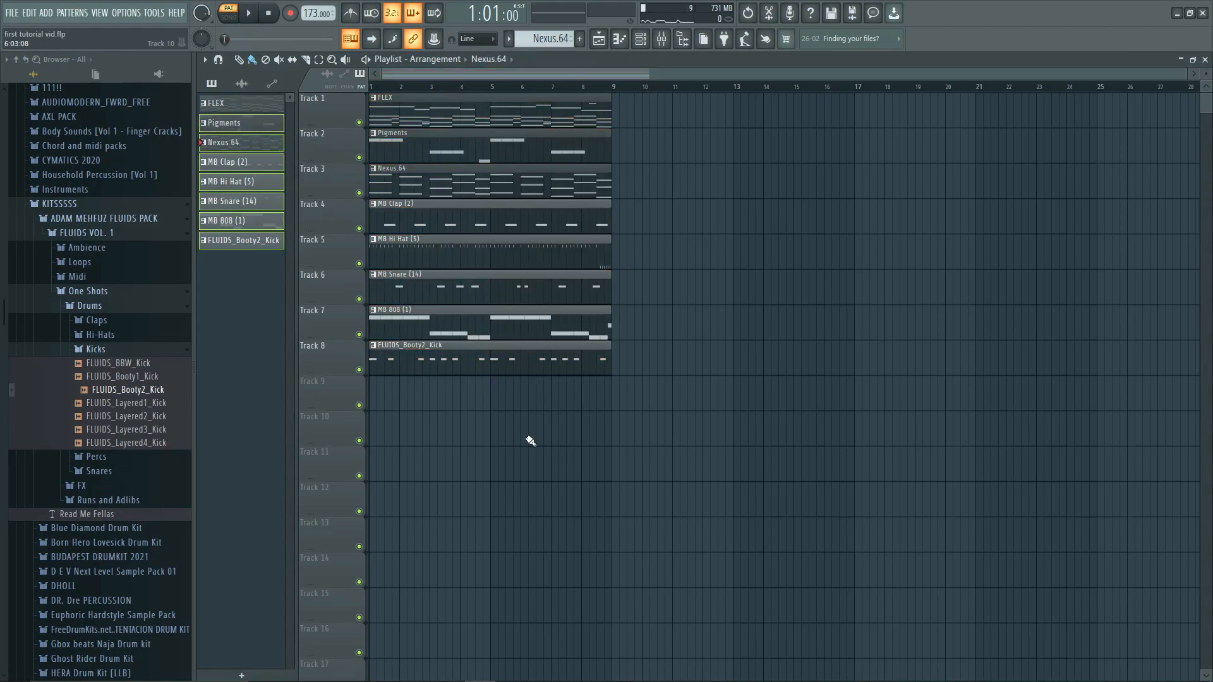
- Add an eight-bar audio clip of the FLEX part on playlist track 9 from bar 1
left_click(661, 40)
left_click(662, 40)
left_click(640, 39)
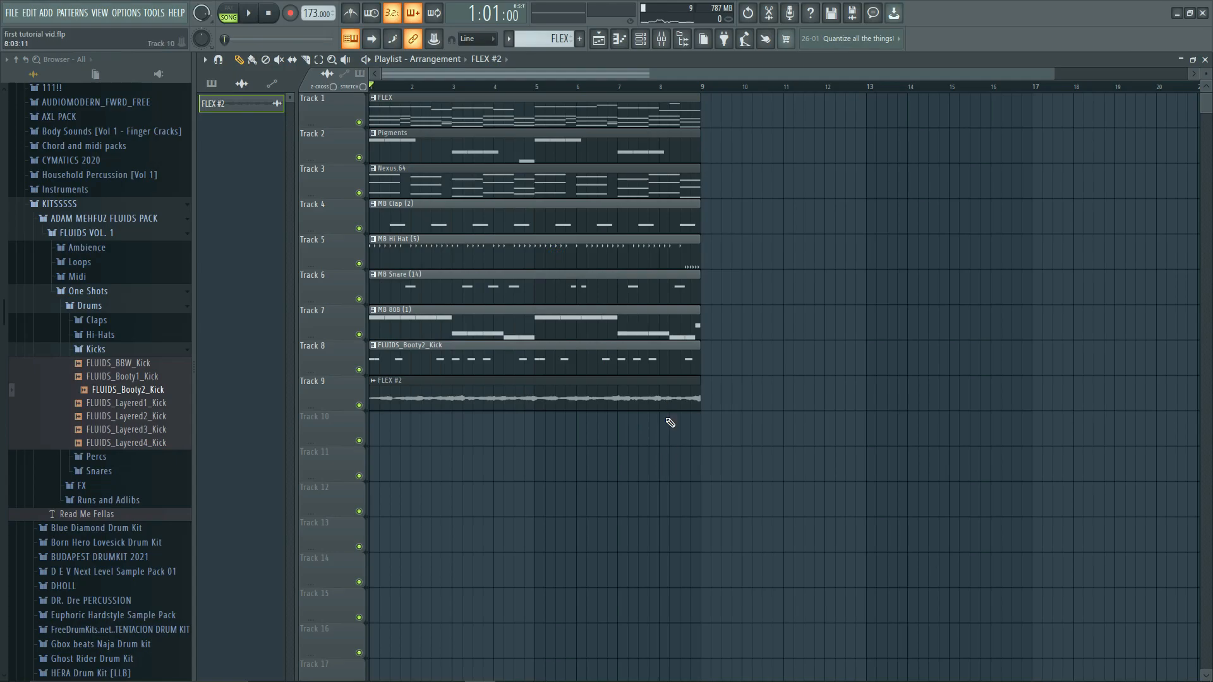
- Select all playlist clips, play the arrangement and duplicate the eight-bar section repeatedly along the timeline
key("ctrl+a")
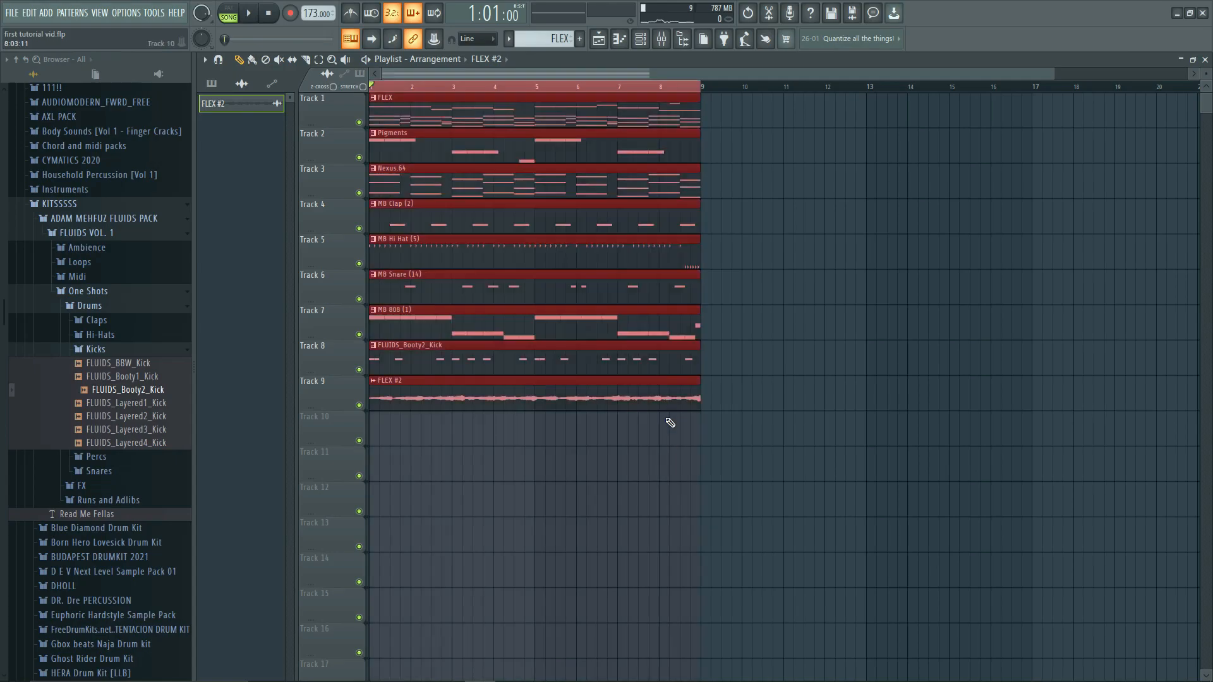
key("space")
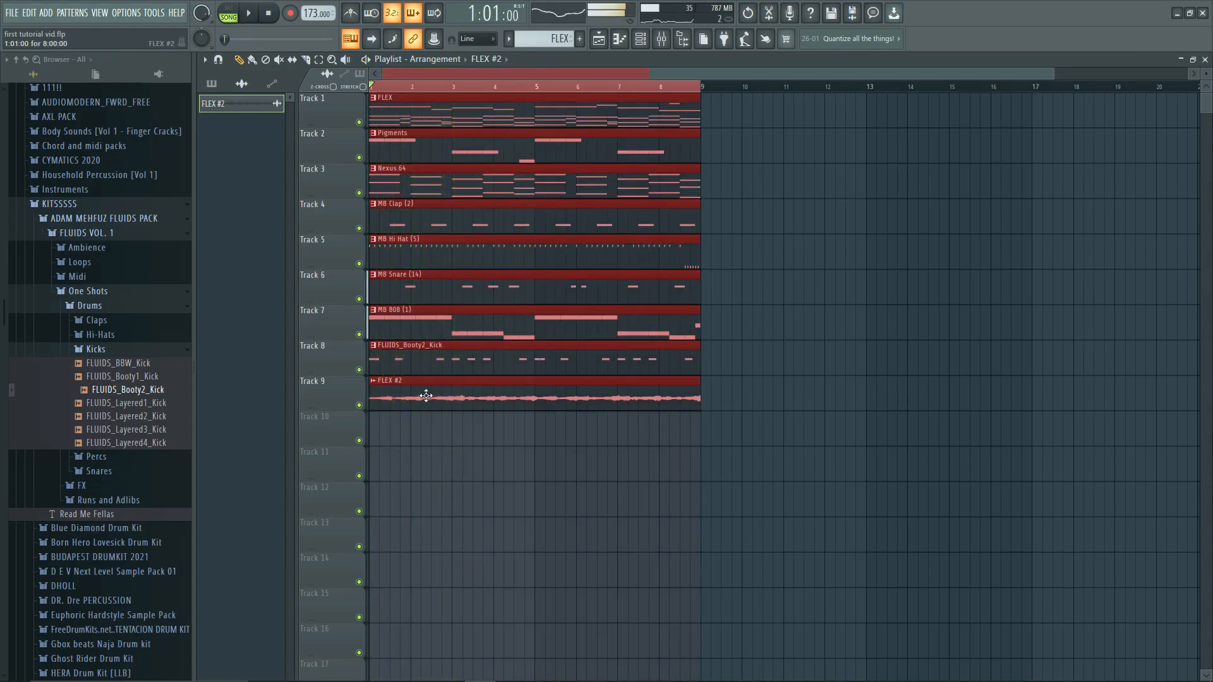
key("ctrl+b")
key("ctrl+b")
key("ctrl+b")
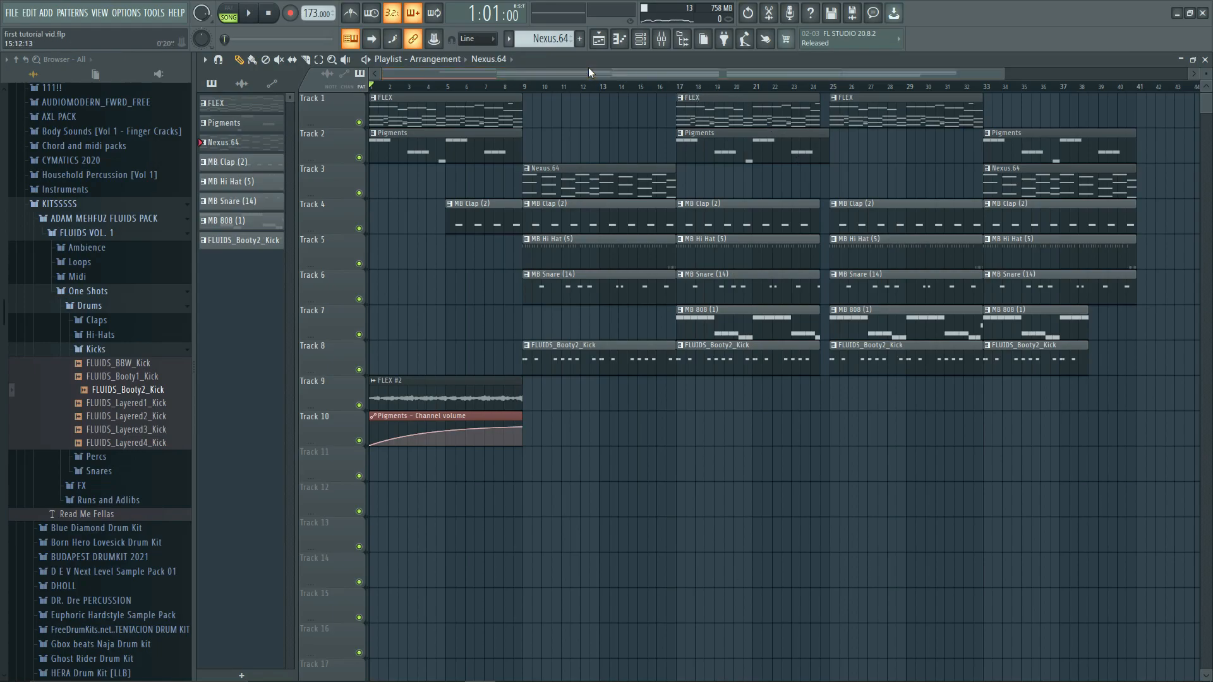
left_click(11, 13)
left_click(22, 72)
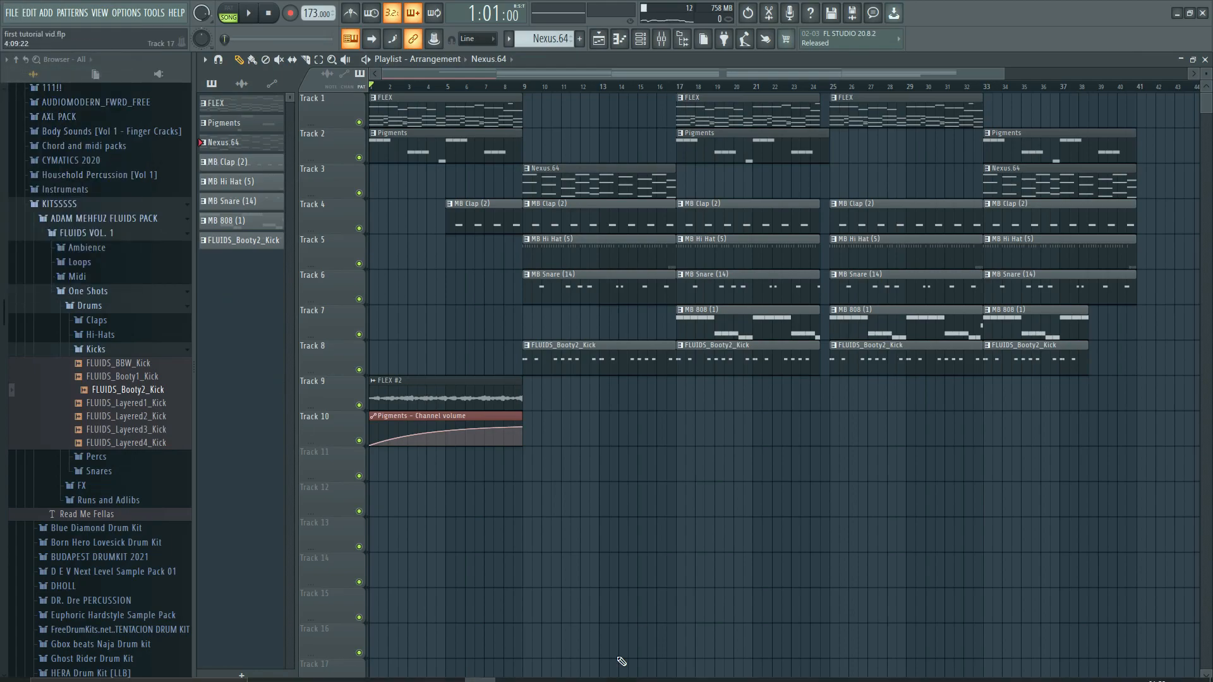
key("alt+p")
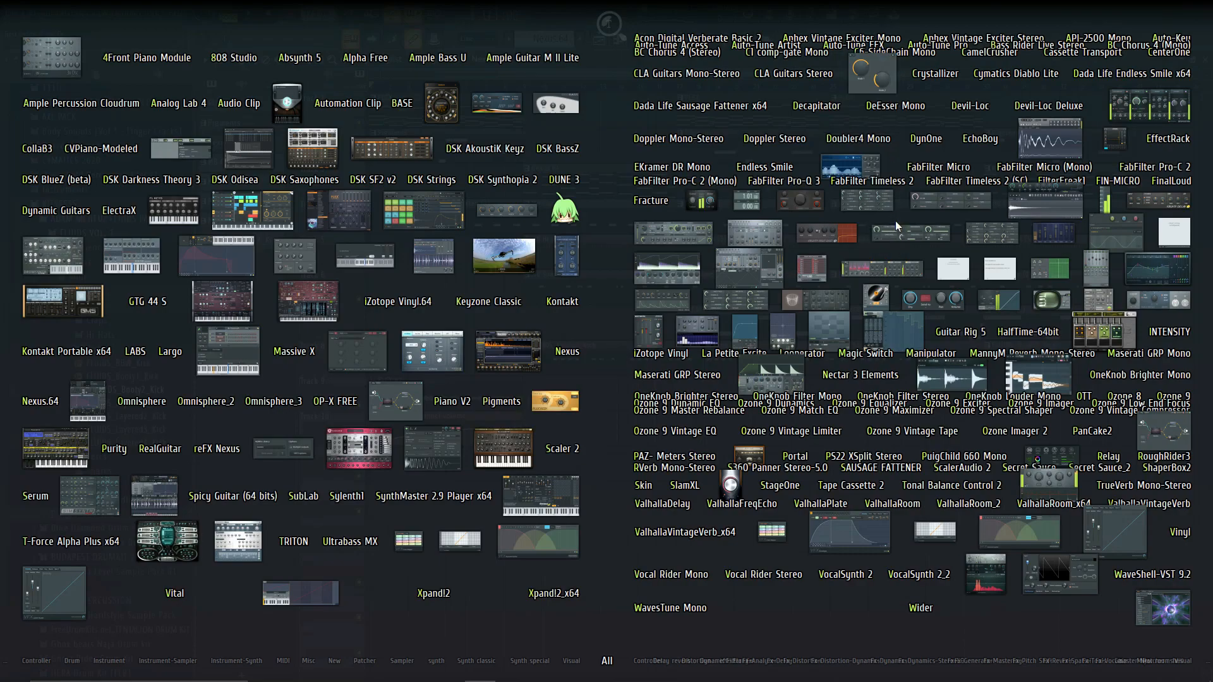
key("super")
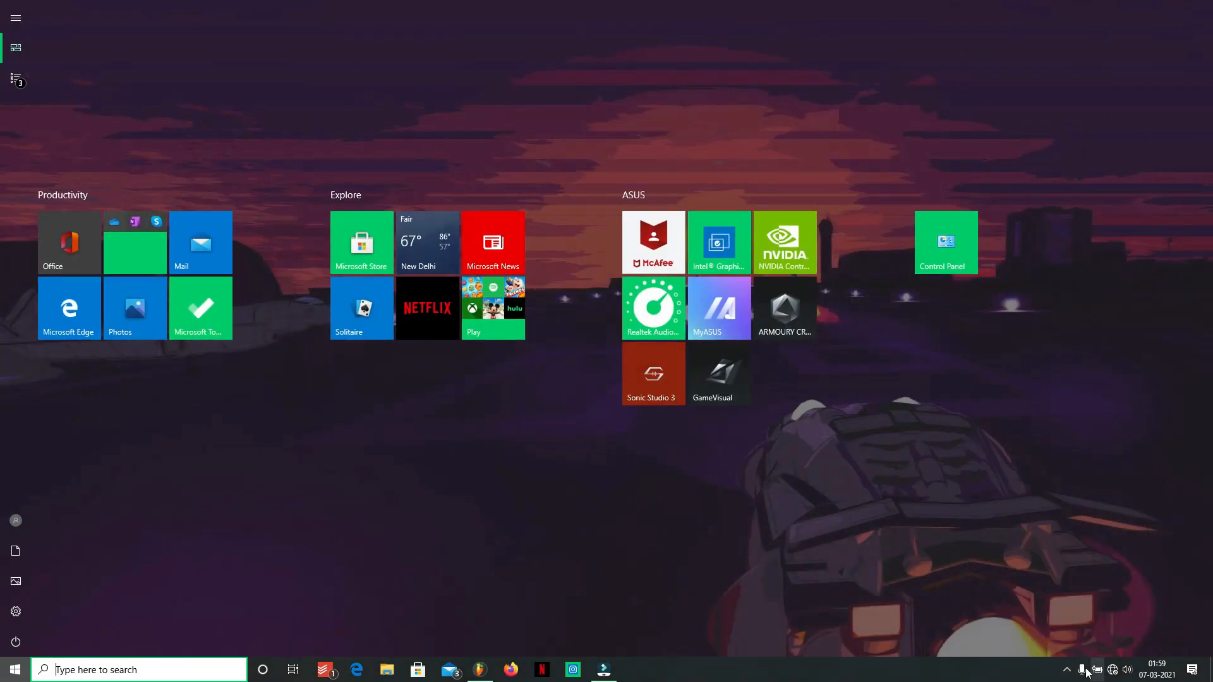